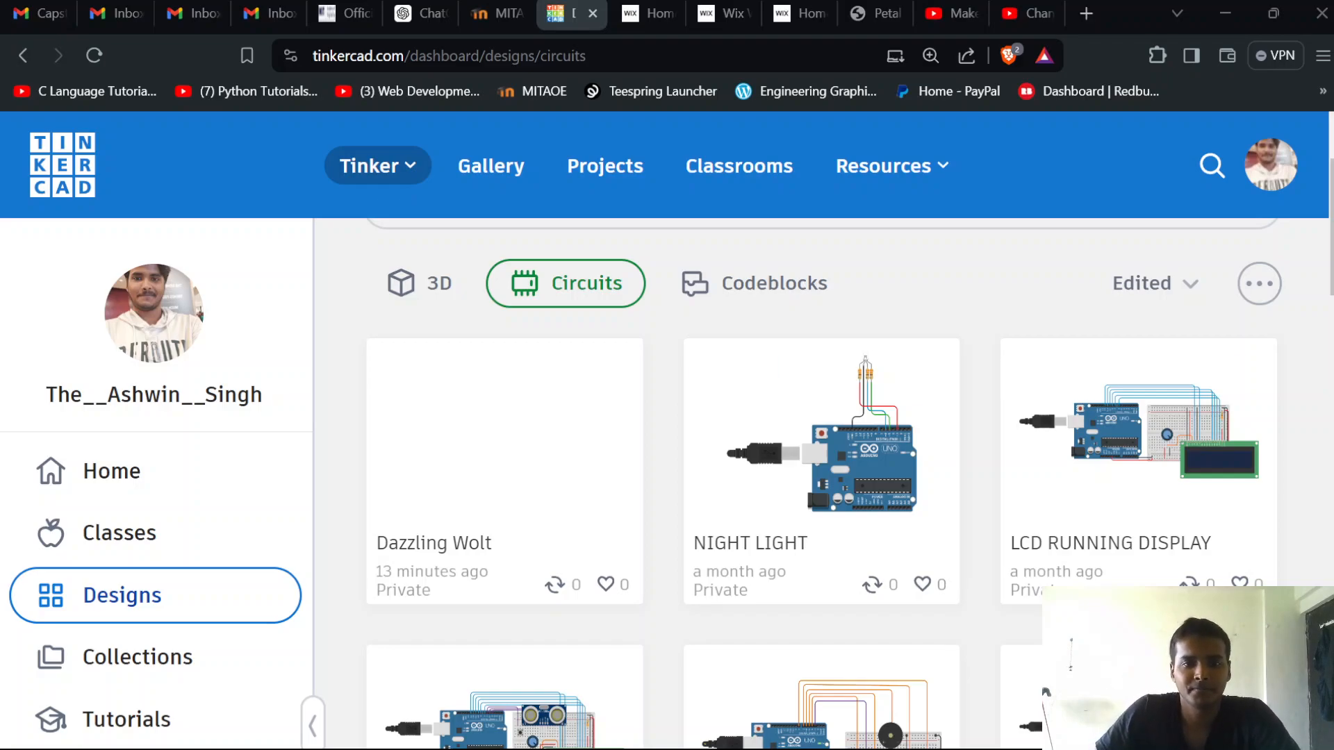
Open the Dazzling Wolt circuit for editing, dismiss the micro:bit notice and list all available components
click(429, 369)
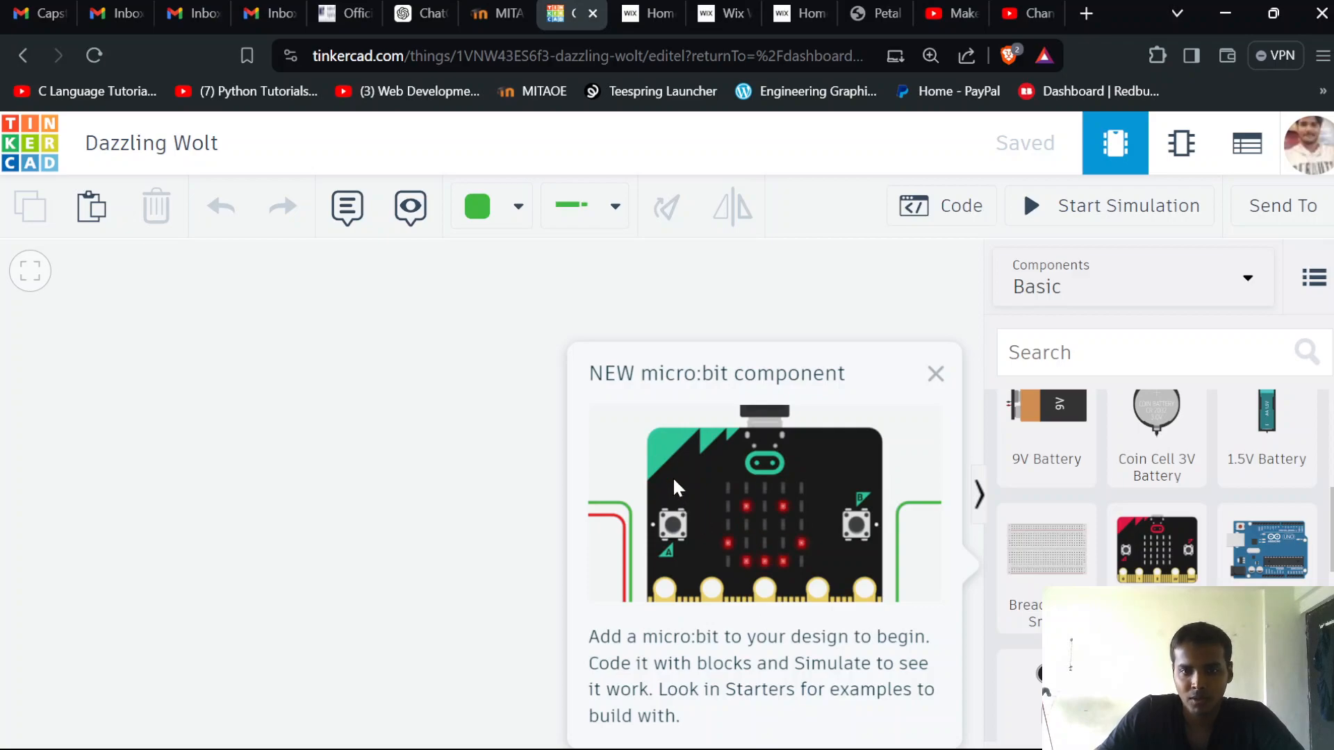
click(935, 375)
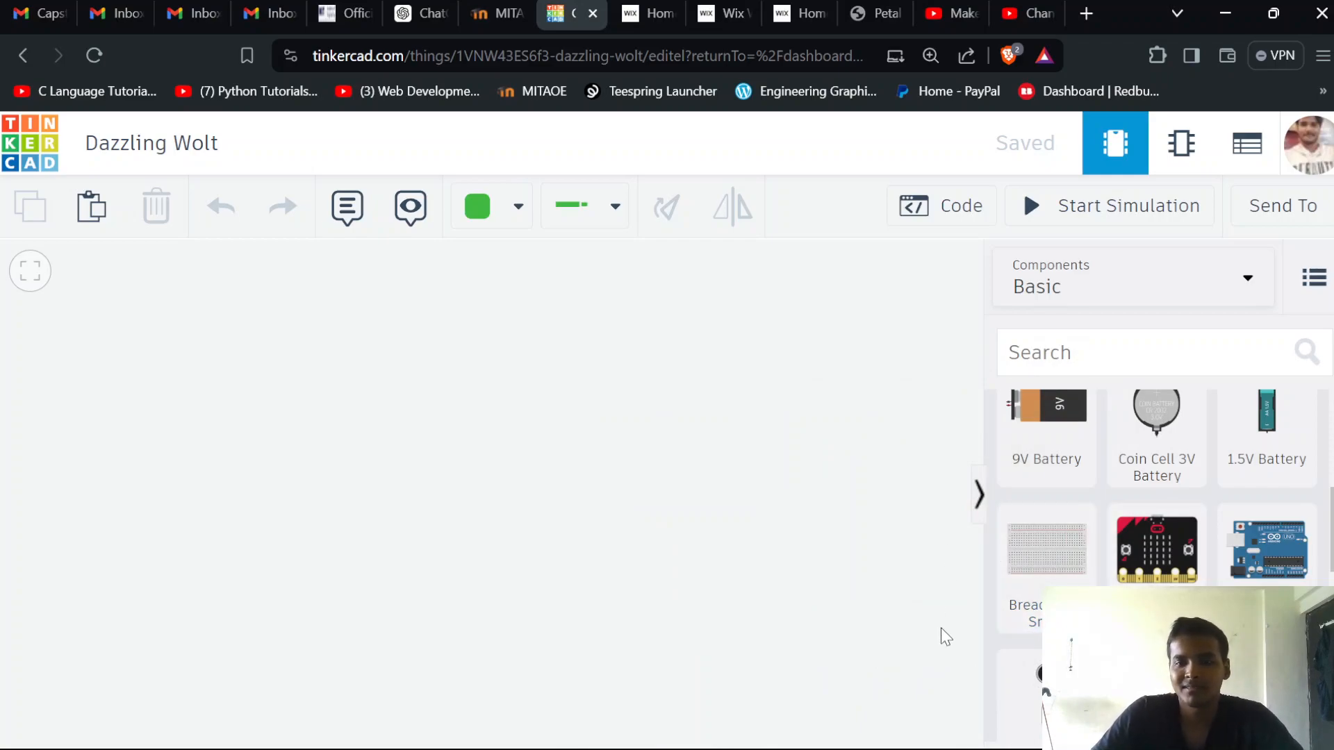
scroll(1059, 508, up, 2)
scroll(1056, 500, up, 2)
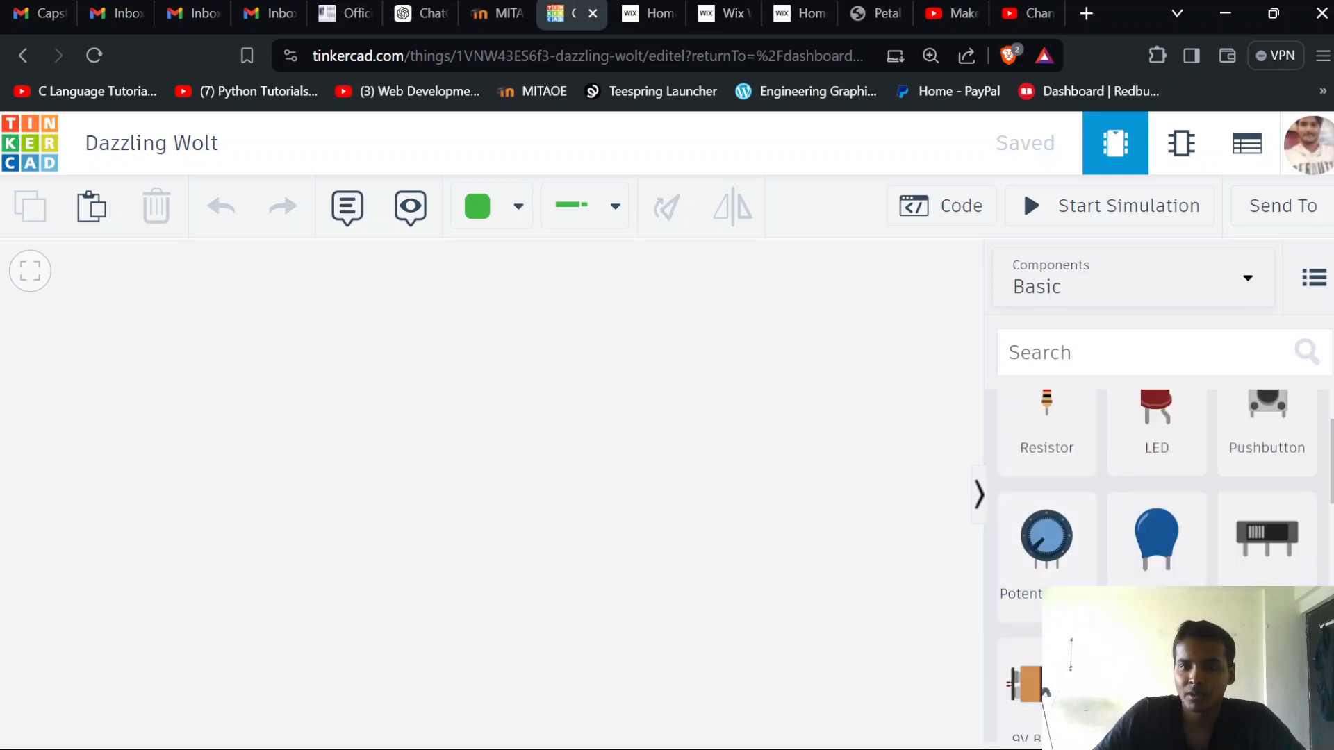
click(1073, 290)
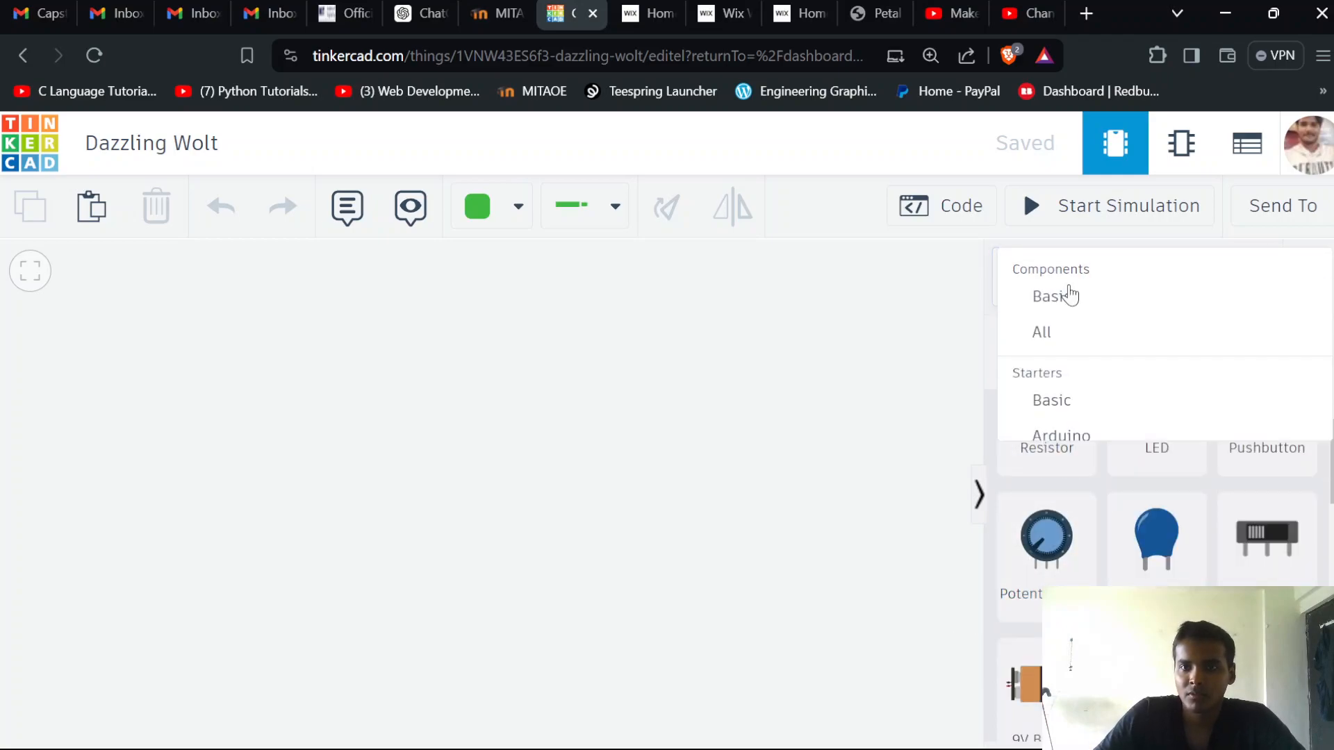
click(1050, 334)
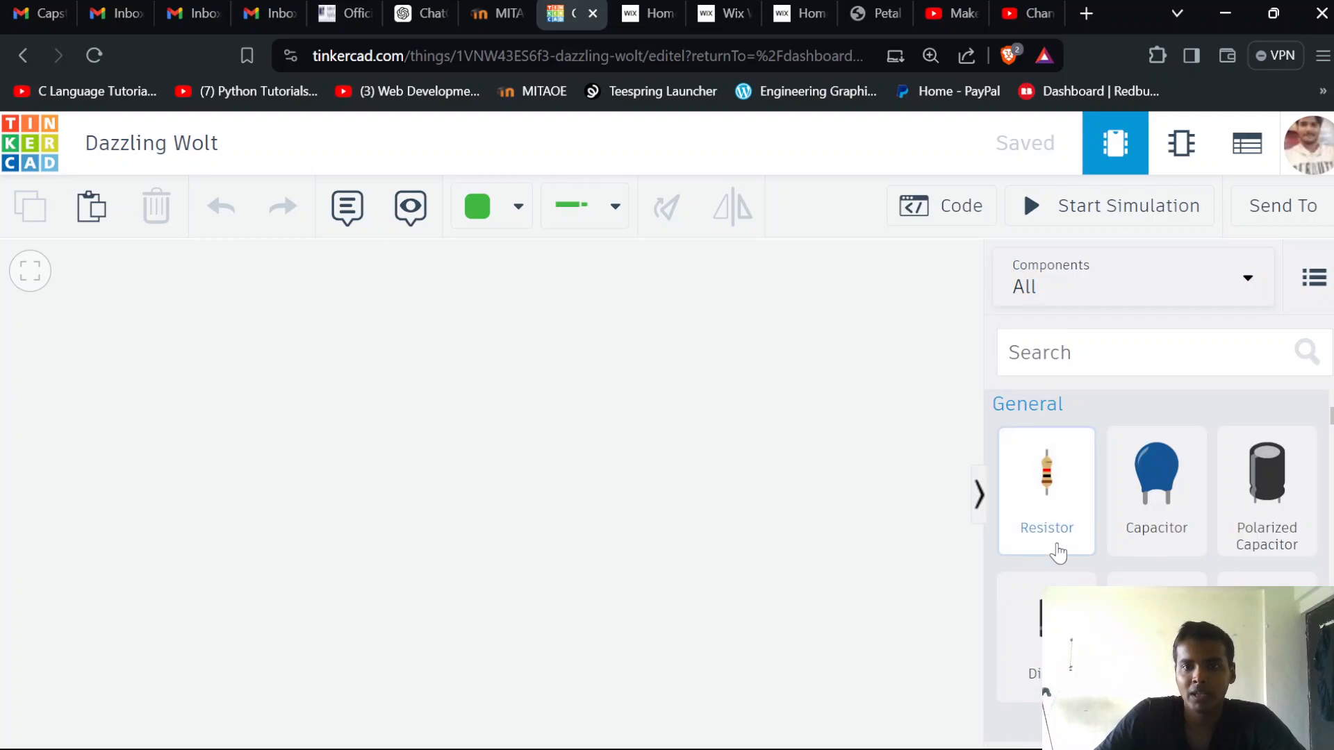
Place a Breadboard Small in the middle of the empty workspace
scroll(1063, 556, down, 3)
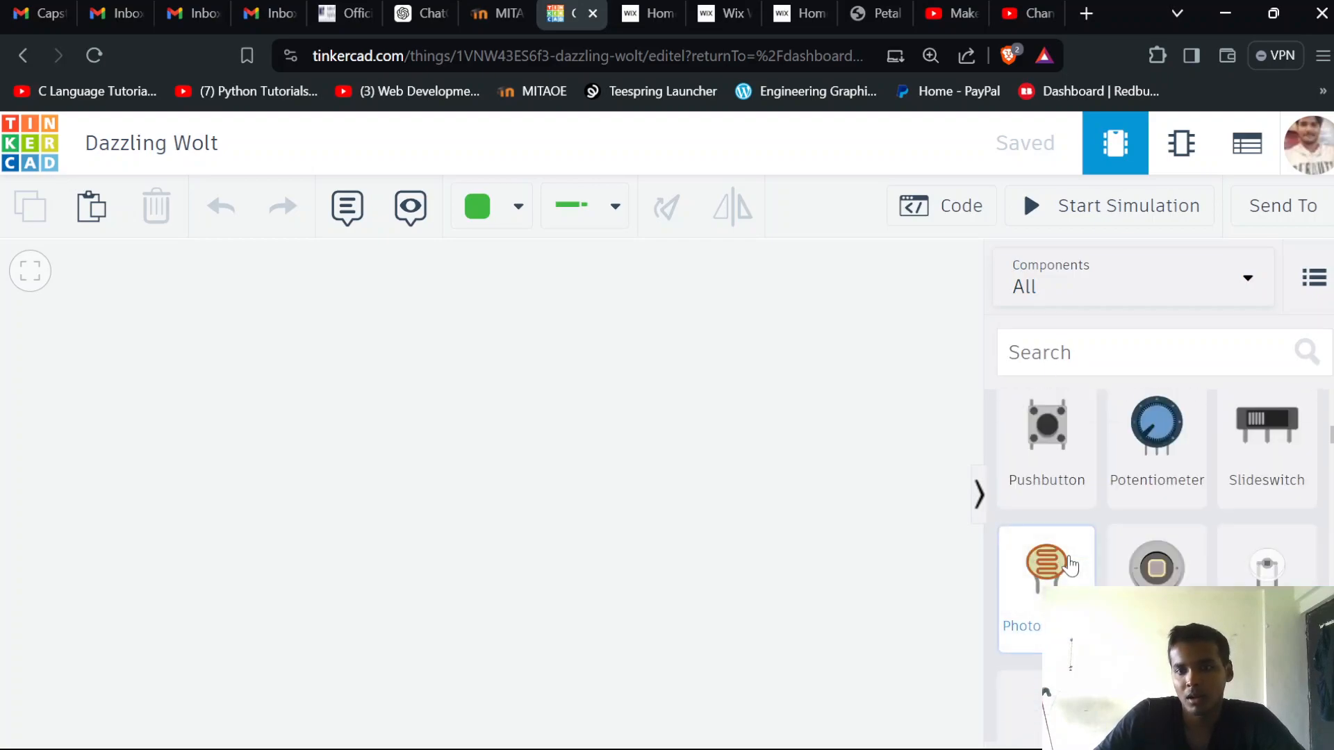
scroll(1069, 566, down, 8)
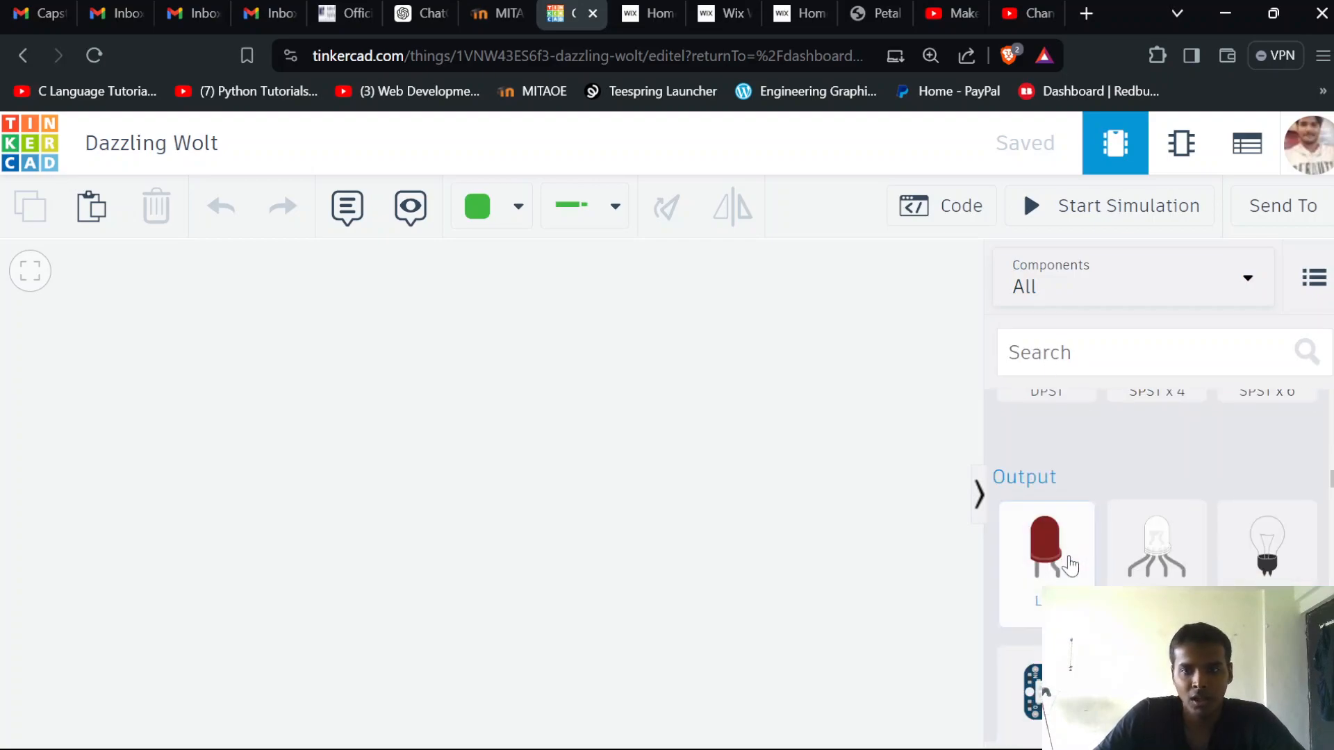
scroll(1070, 566, up, 2)
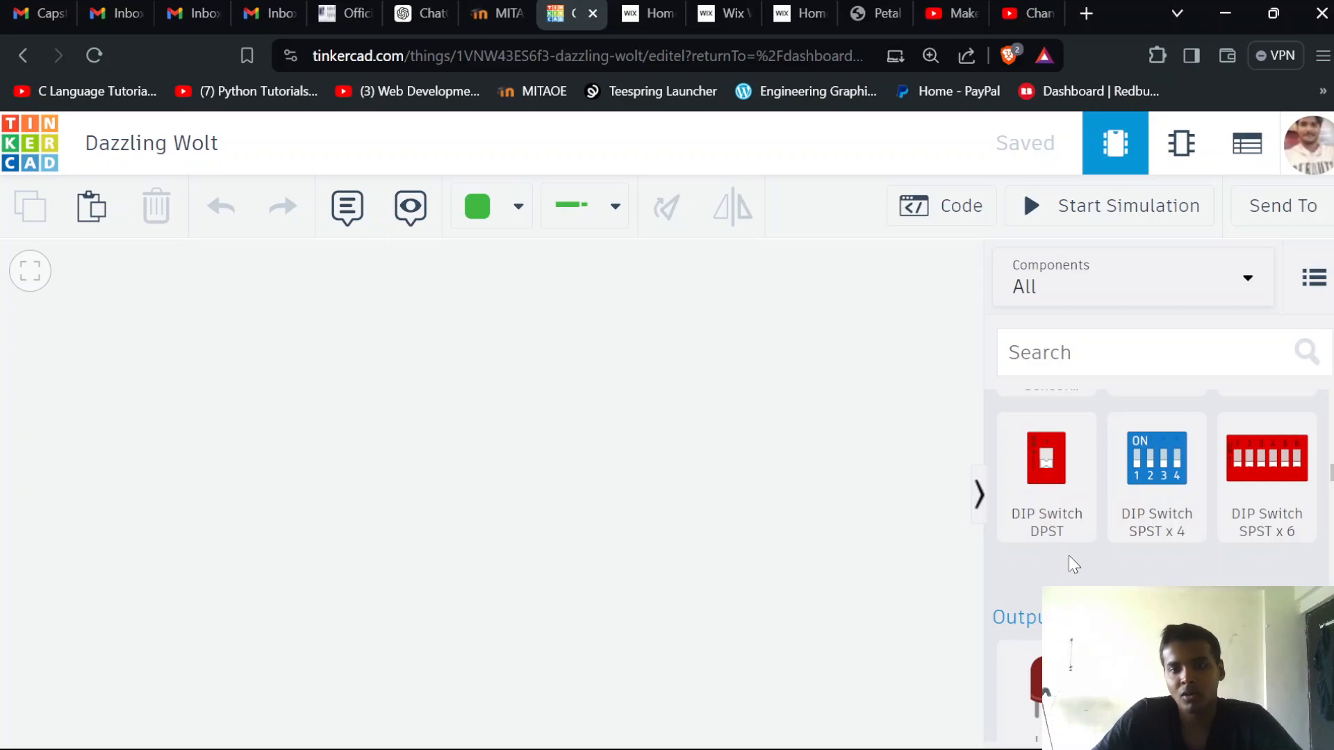
scroll(1070, 560, down, 4)
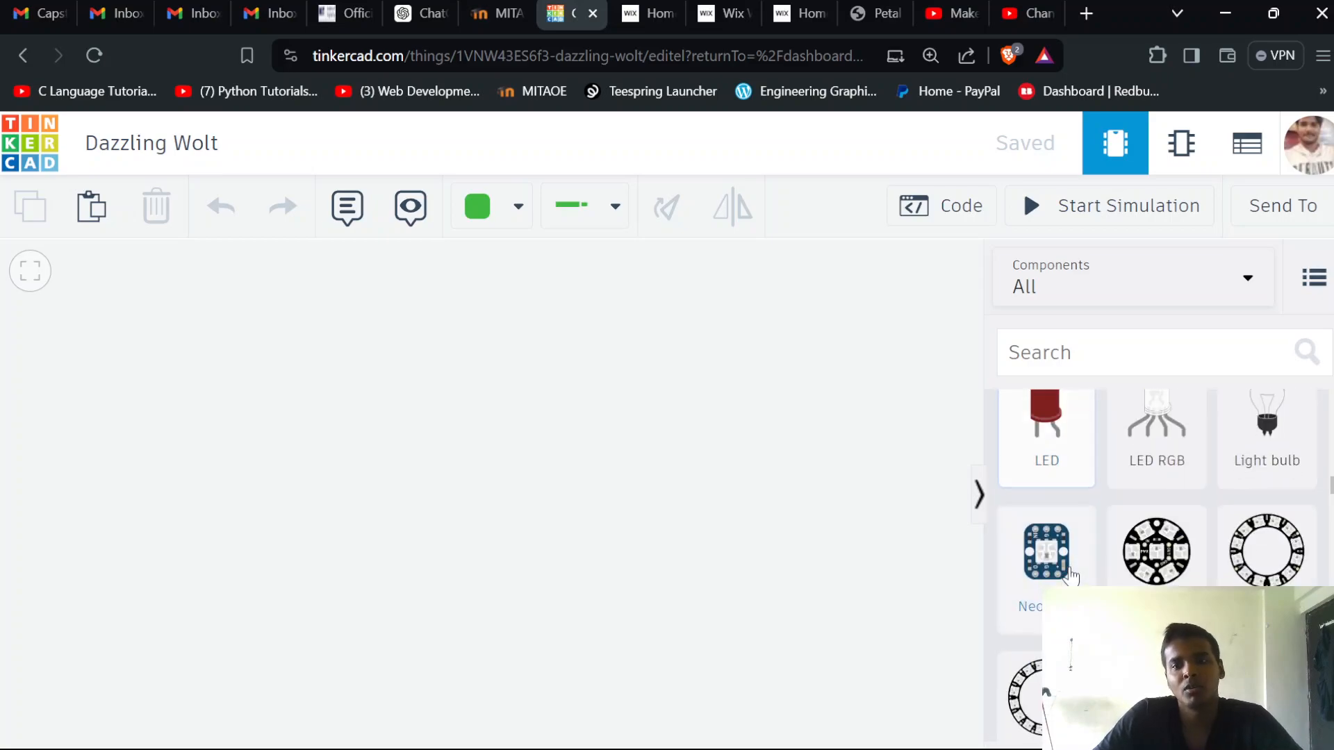
scroll(1157, 556, down, 10)
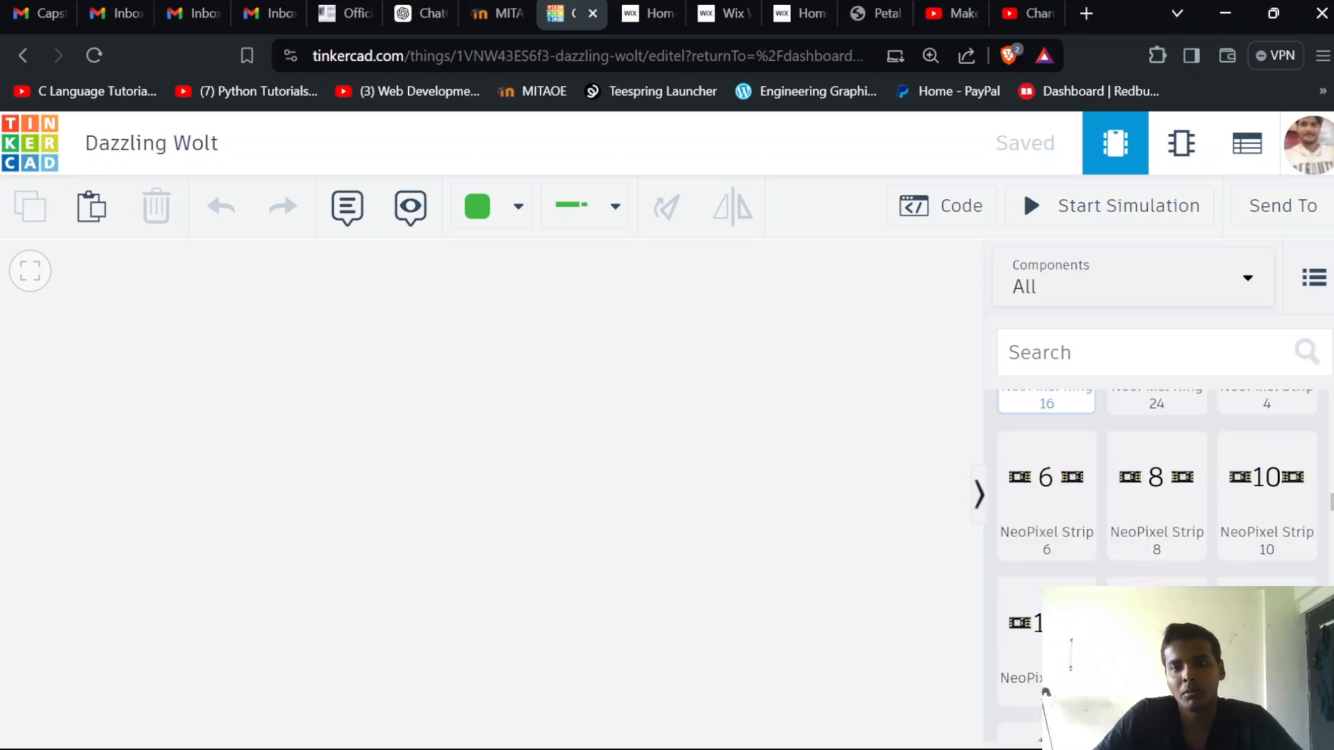
scroll(1107, 564, down, 6)
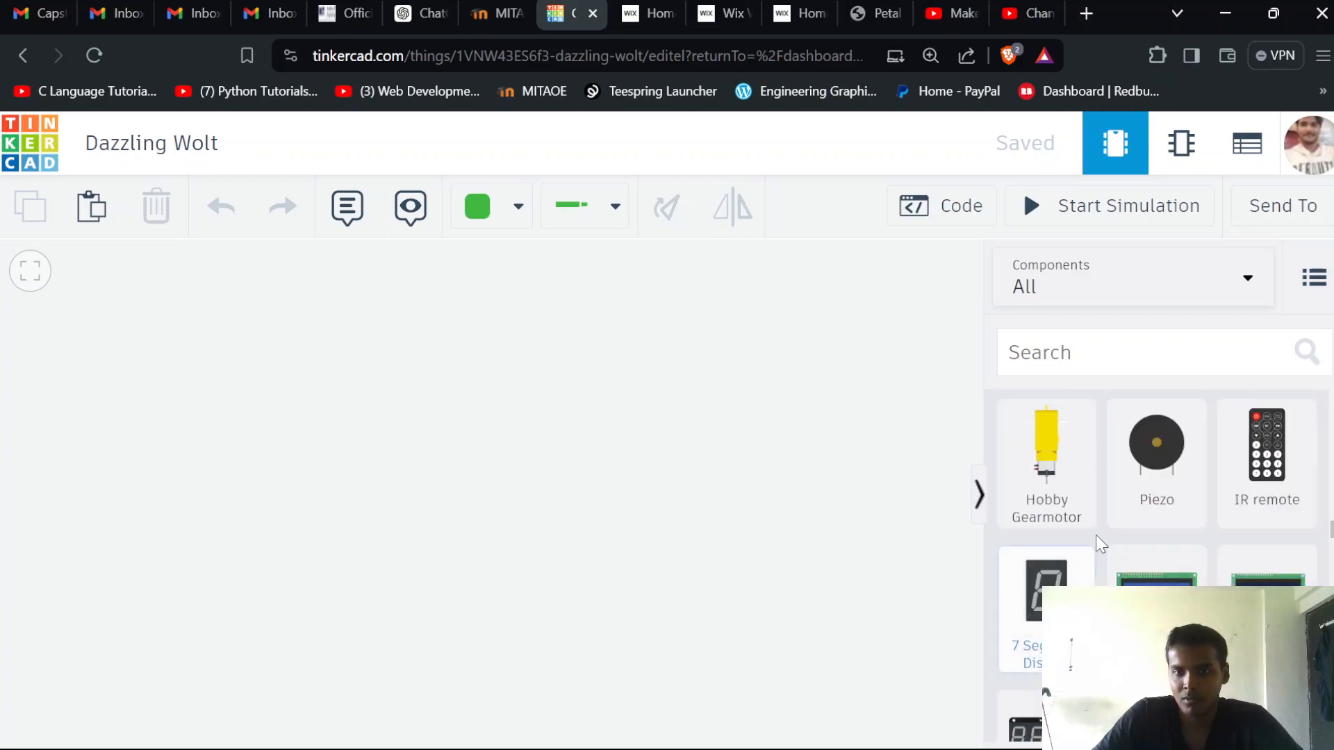
scroll(1107, 564, up, 20)
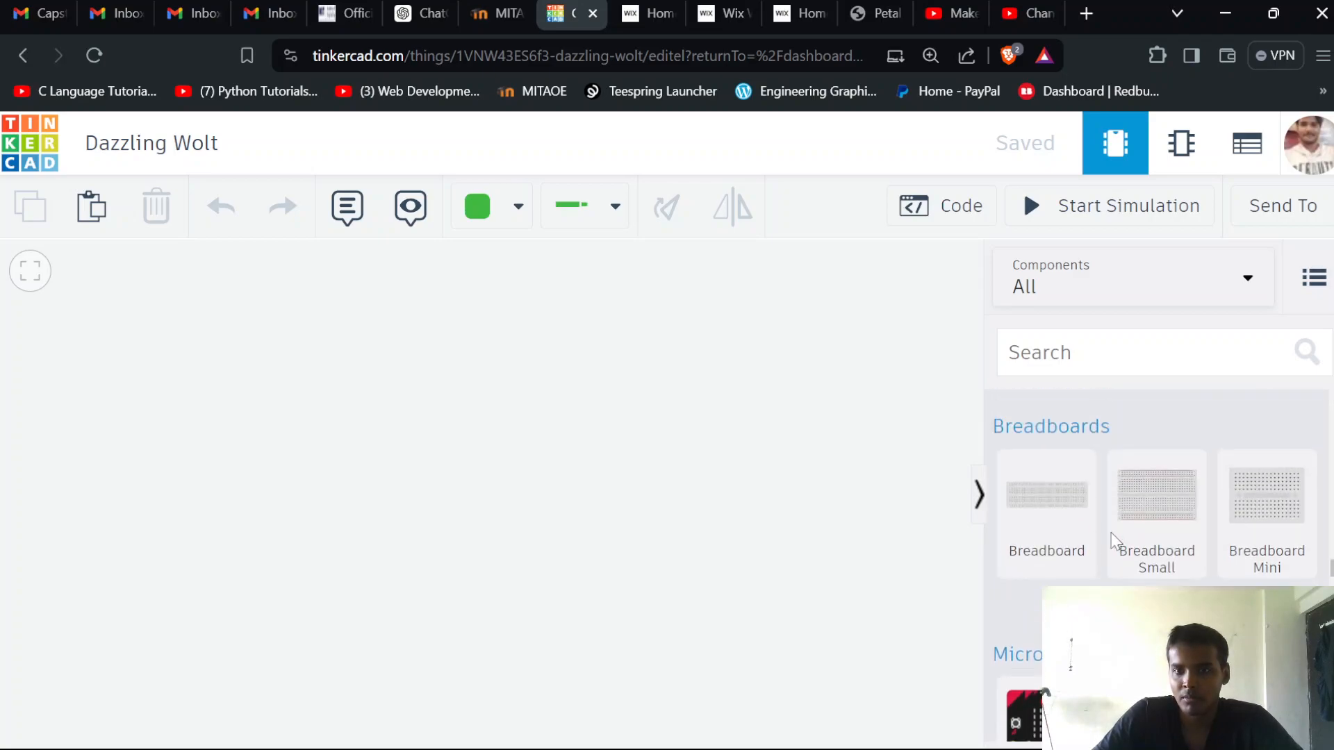
drag(1157, 514, 541, 494)
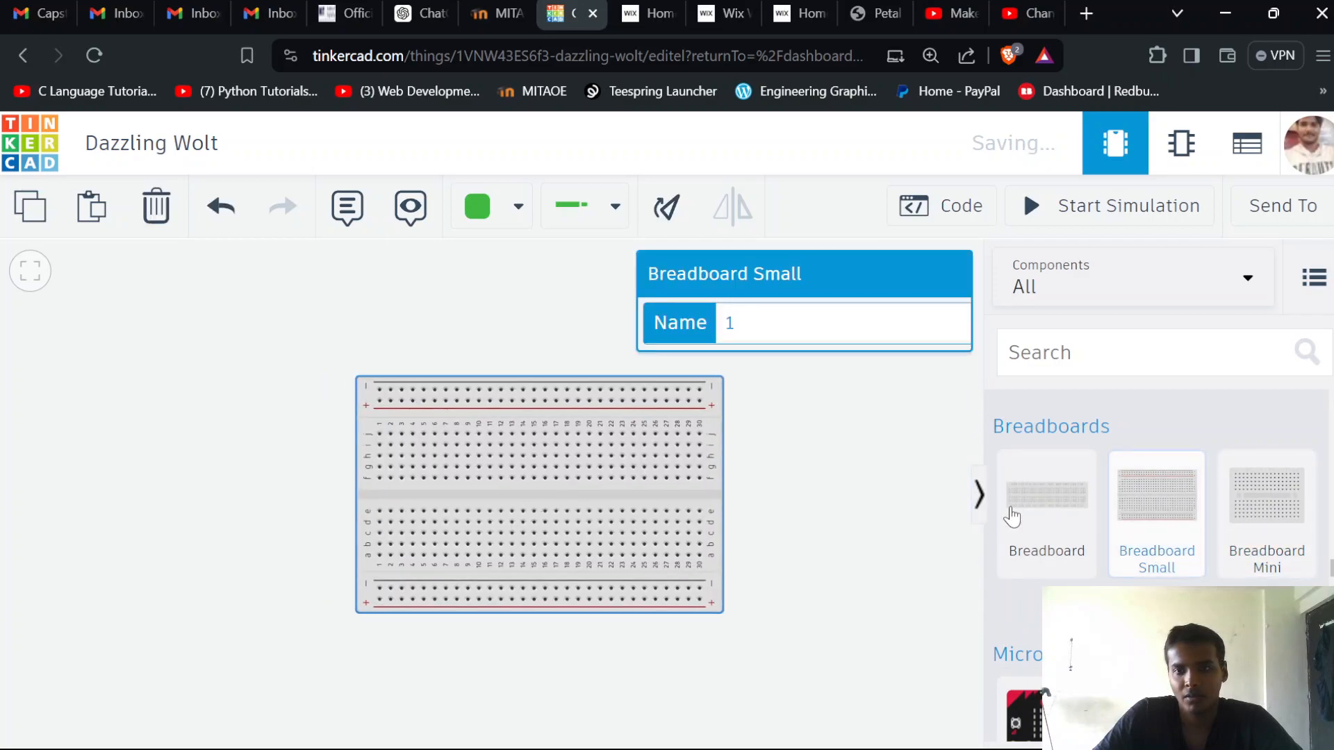
Place two potentiometers spaced apart on the upper half of the breadboard
scroll(1153, 510, up, 20)
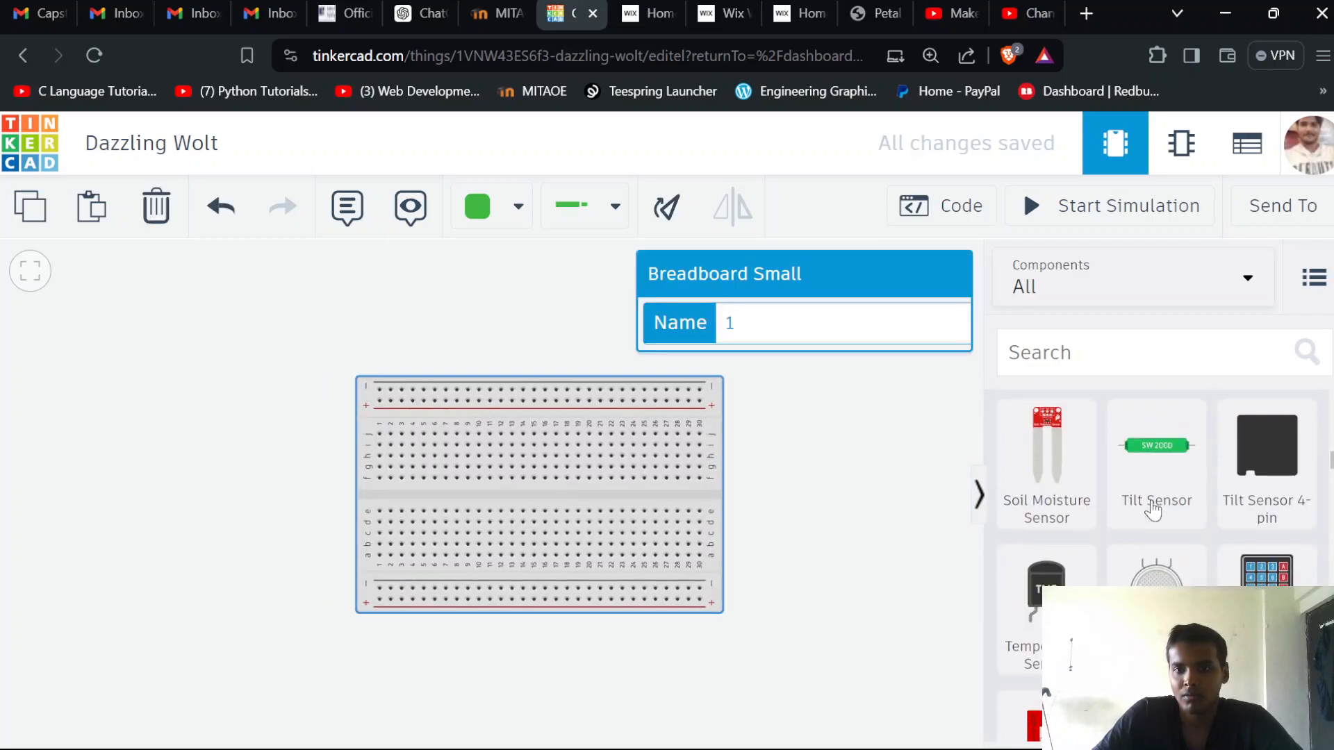
scroll(1152, 511, down, 3)
scroll(1159, 479, up, 3)
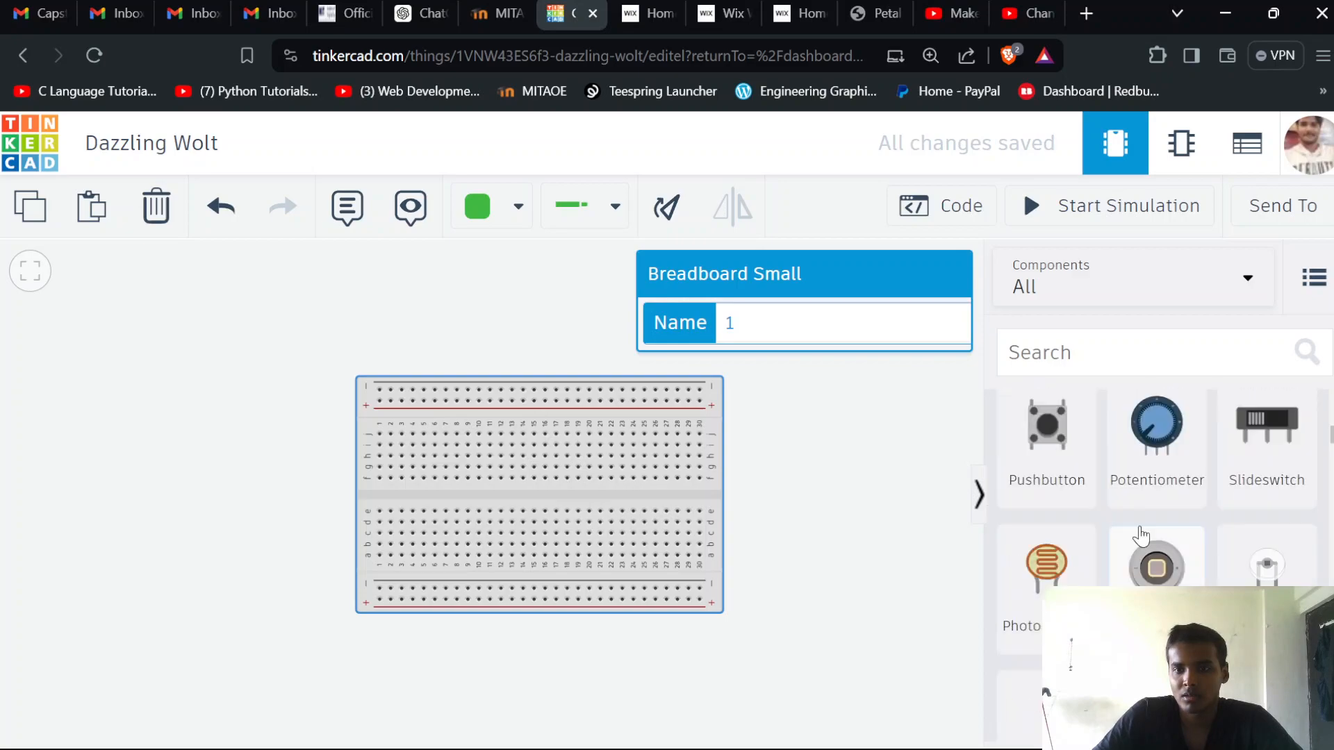
drag(1164, 431, 472, 466)
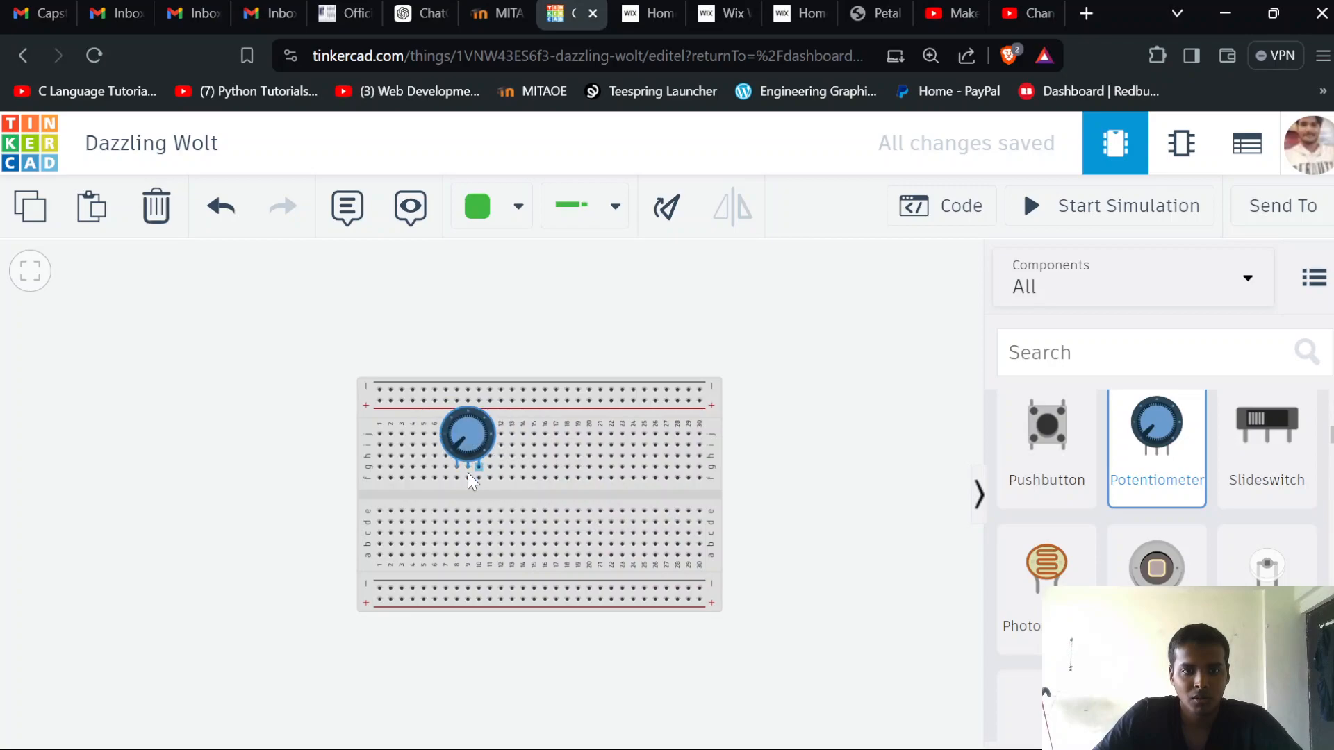
drag(1157, 427, 611, 458)
click(811, 497)
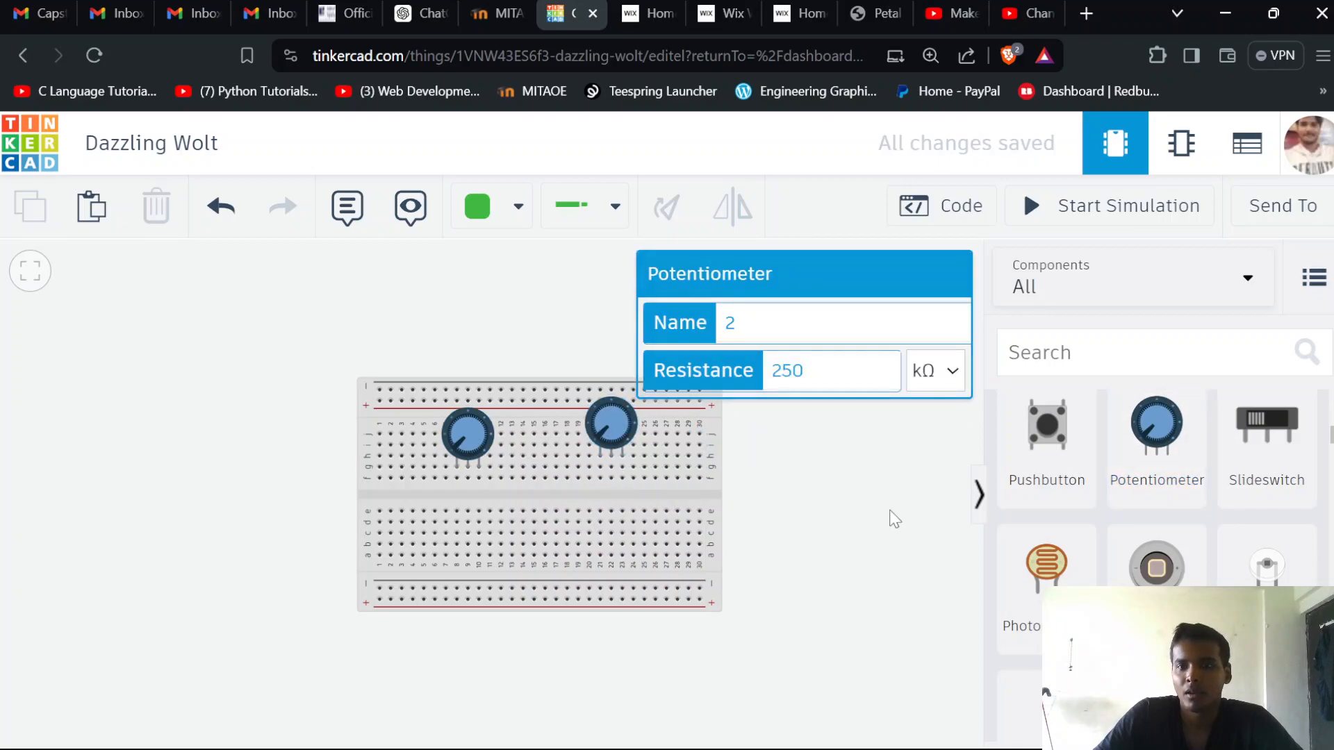
Move both potentiometers toward the breadboard's left end, with their pins in row g at columns 2–4 and 9–11
drag(612, 422, 569, 423)
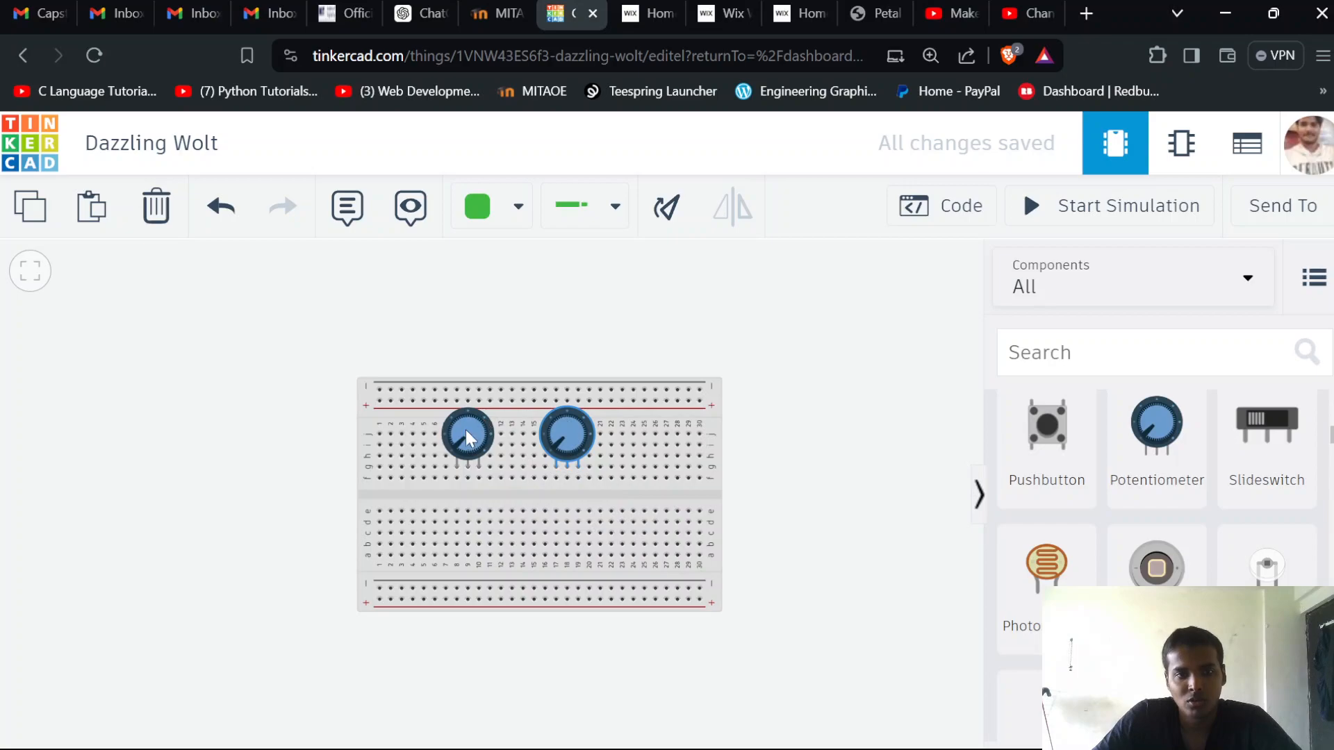
drag(461, 434, 410, 430)
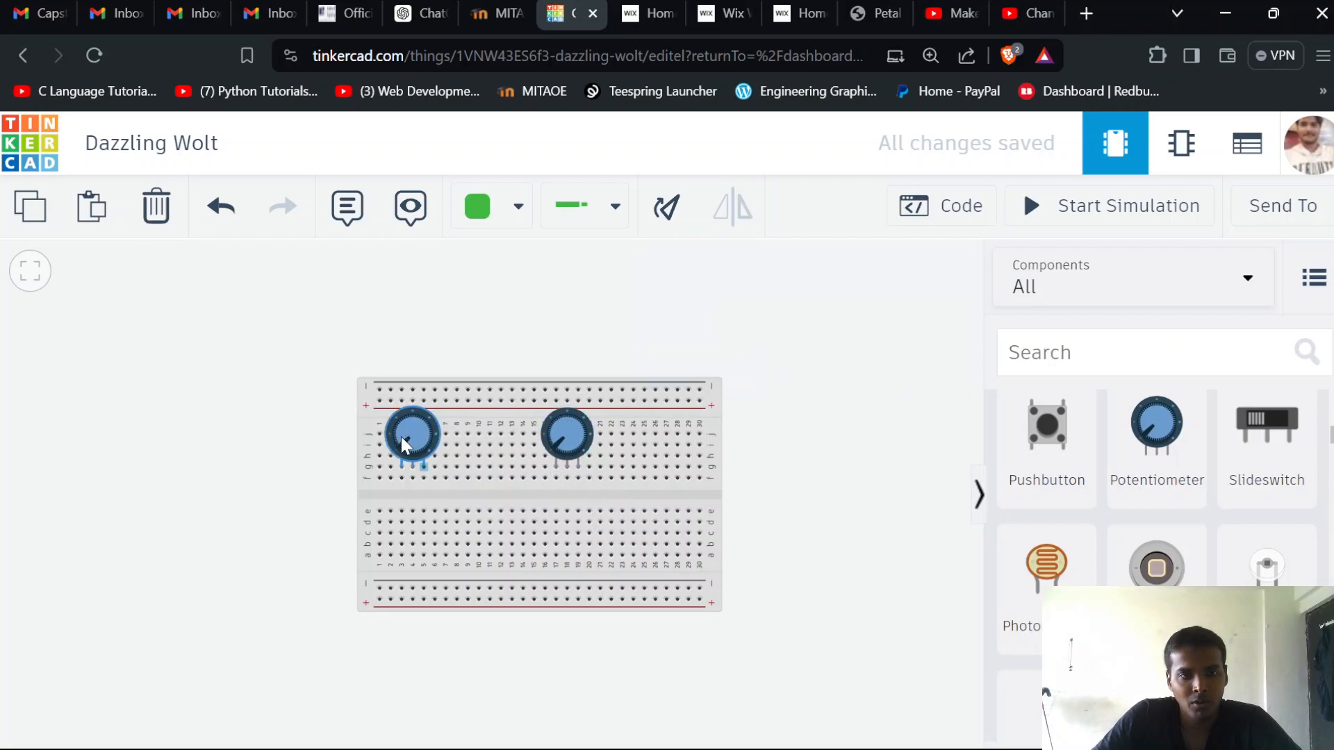
drag(560, 441, 493, 442)
Add a 9V battery from the power components and place it just beside the breadboard's right end
scroll(1093, 551, down, 5)
scroll(1094, 550, down, 10)
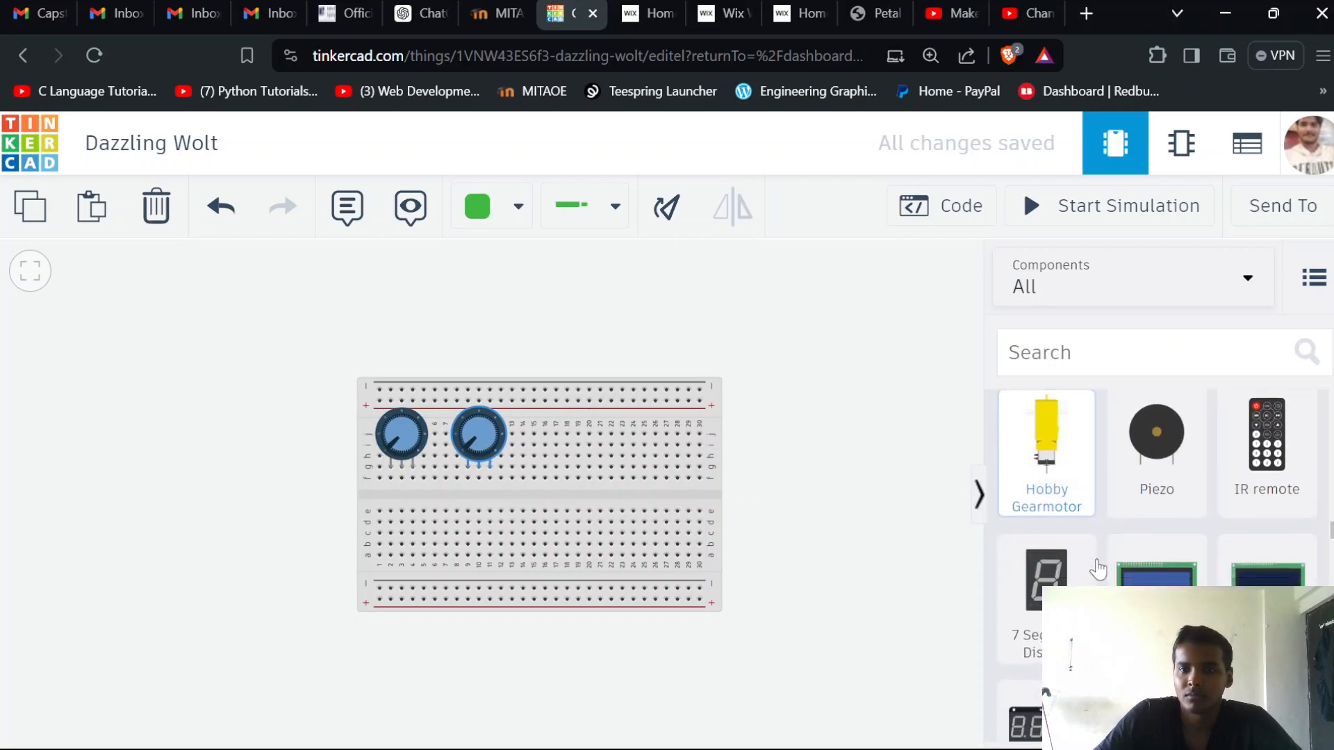
scroll(1091, 561, up, 2)
scroll(1091, 561, down, 2)
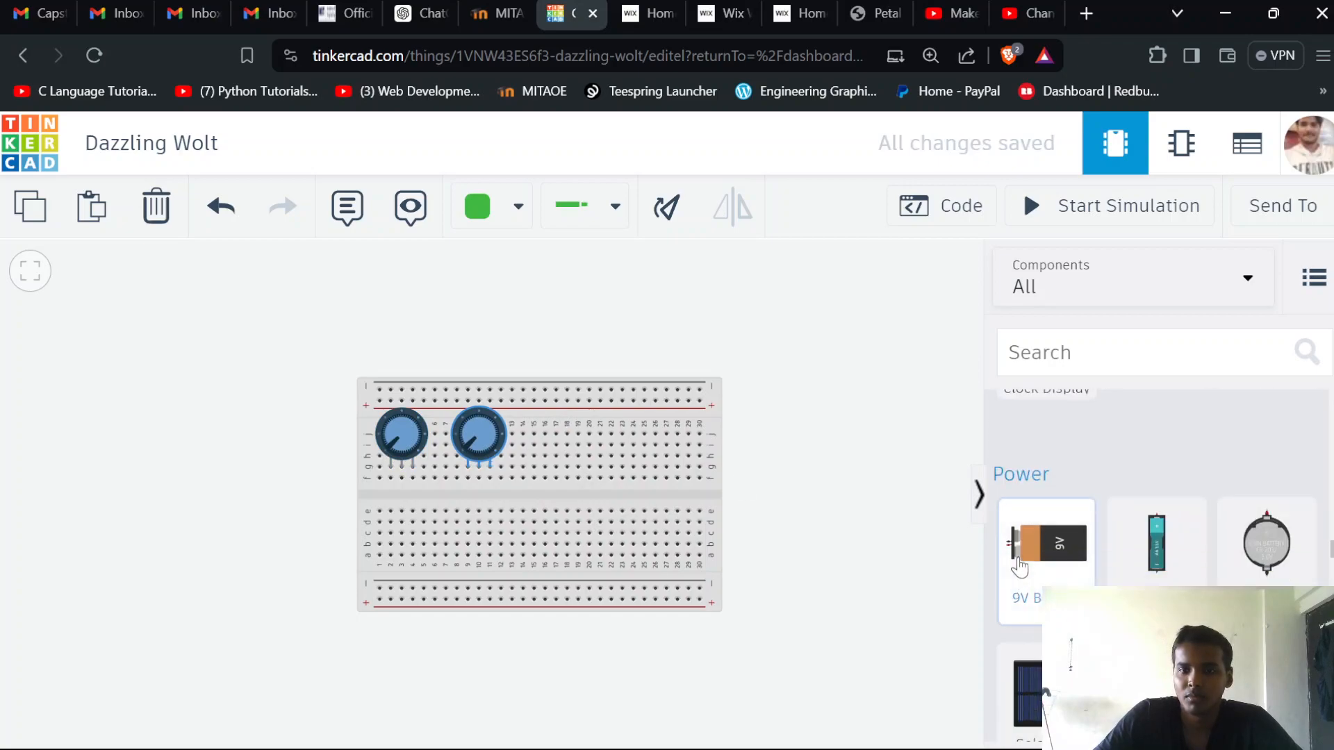
drag(1046, 548, 837, 559)
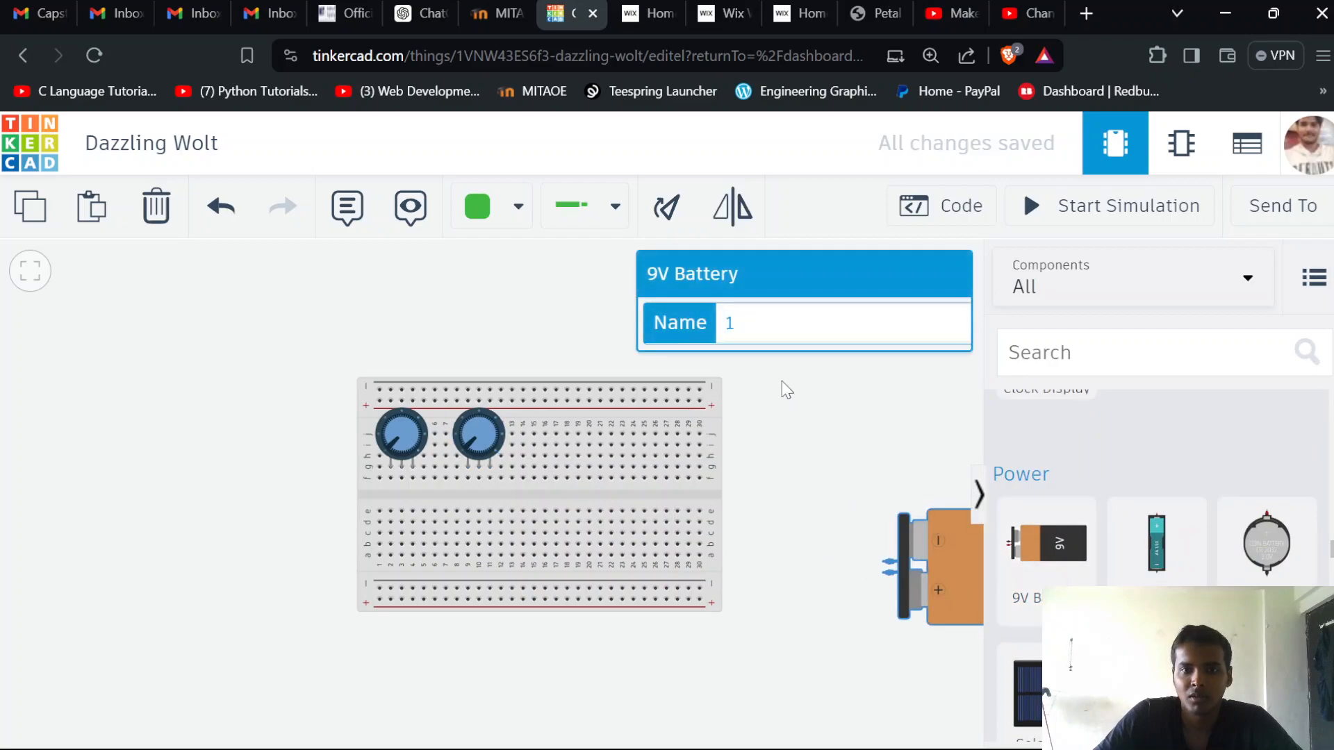
drag(932, 565, 799, 457)
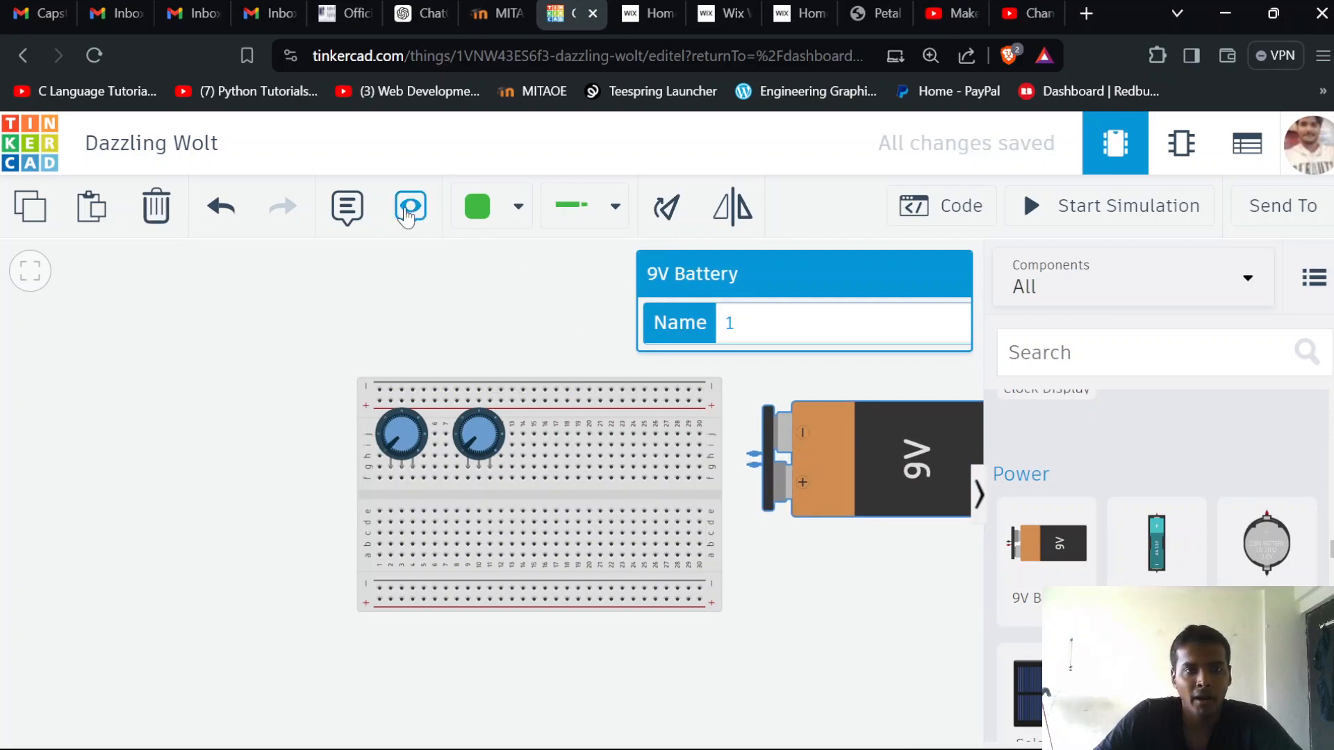
Rotate the 9V battery 90° clockwise and position it over the breadboard's right end with its terminals near the upper power rails
click(667, 209)
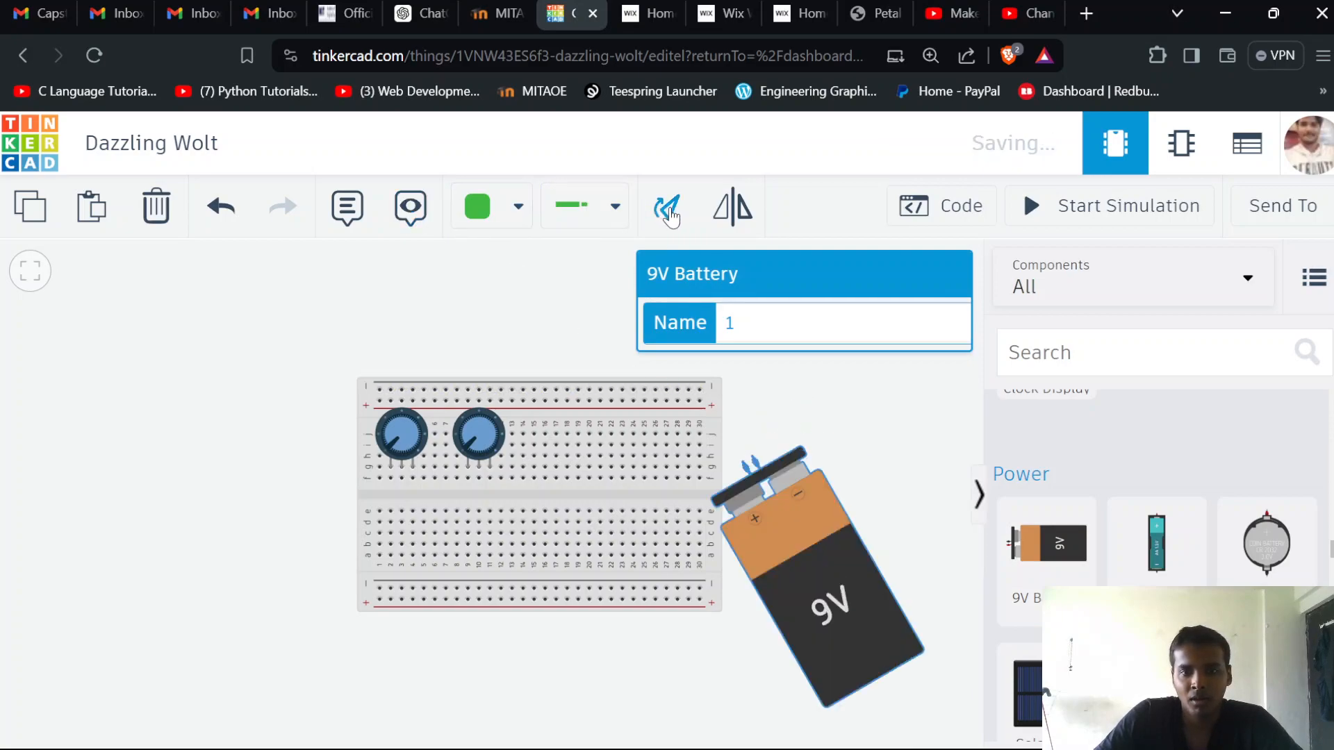
drag(765, 576, 692, 535)
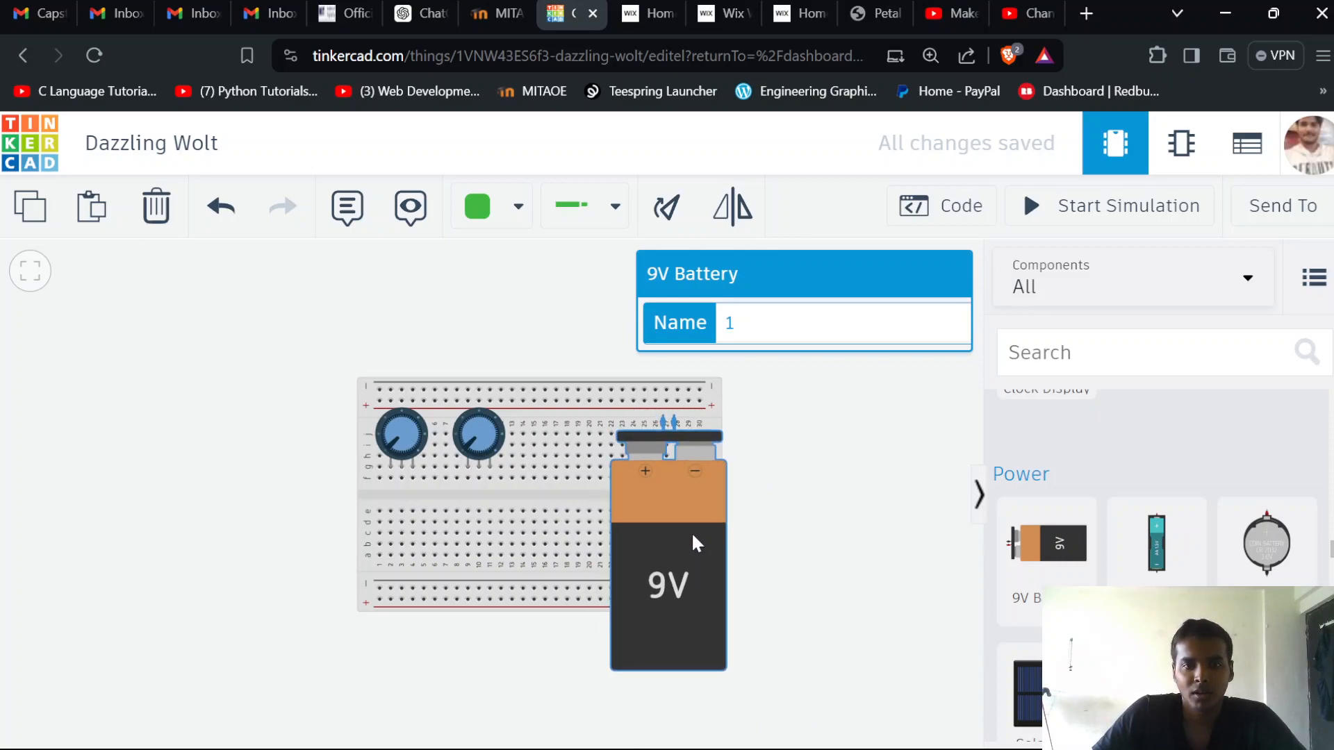
click(781, 418)
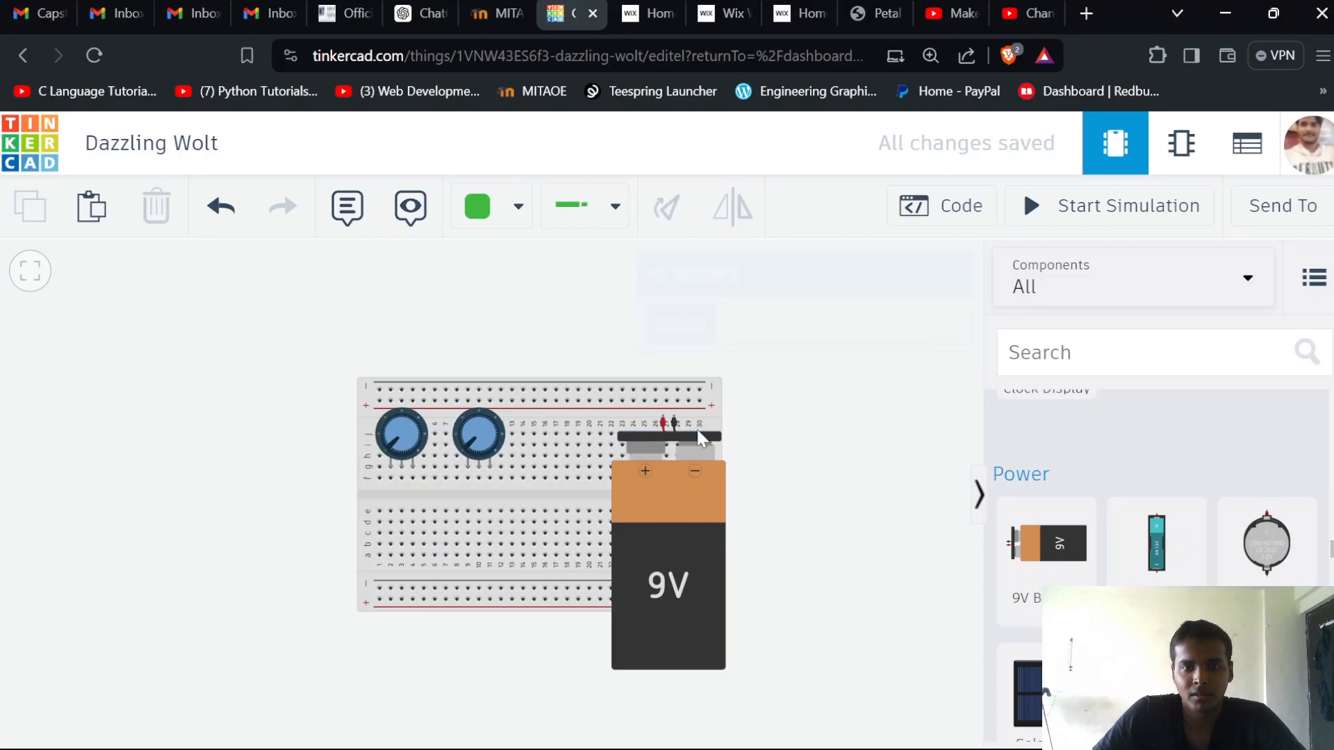
drag(678, 490, 679, 481)
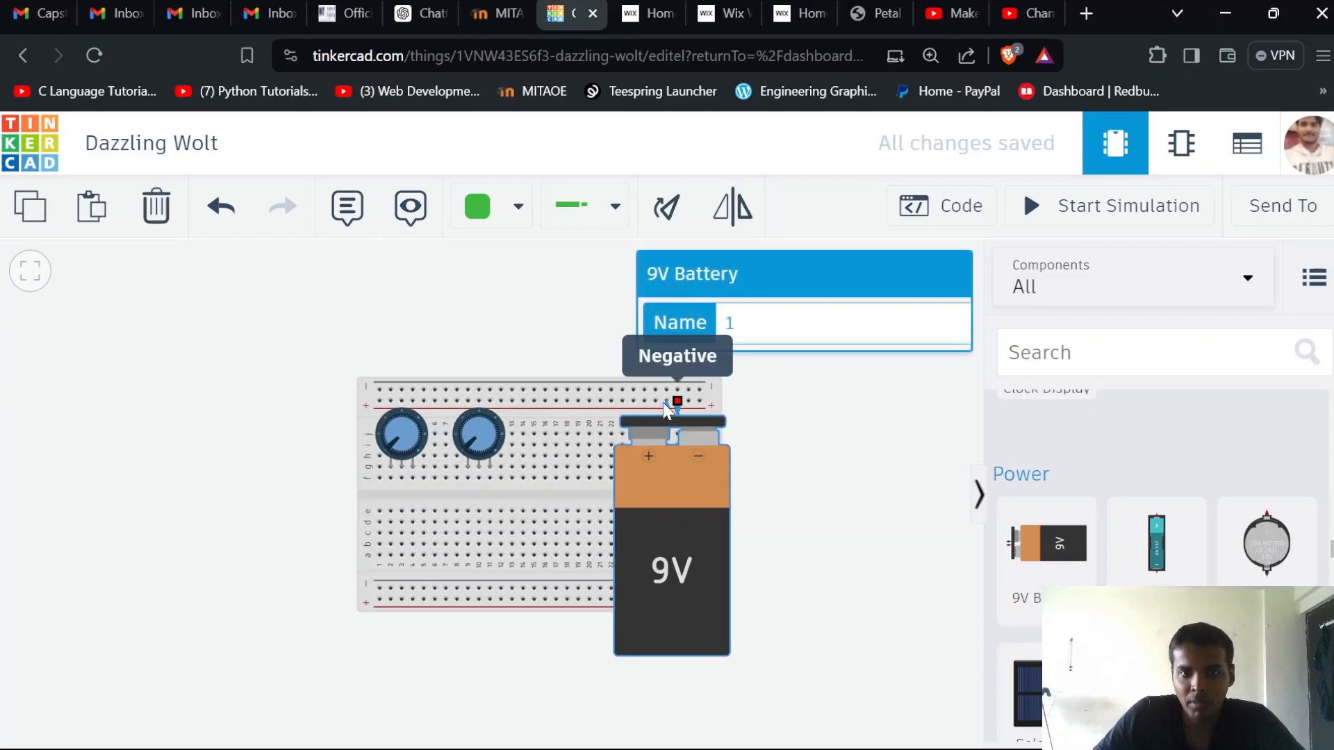
Run the circuit simulation briefly and stop it
click(1027, 208)
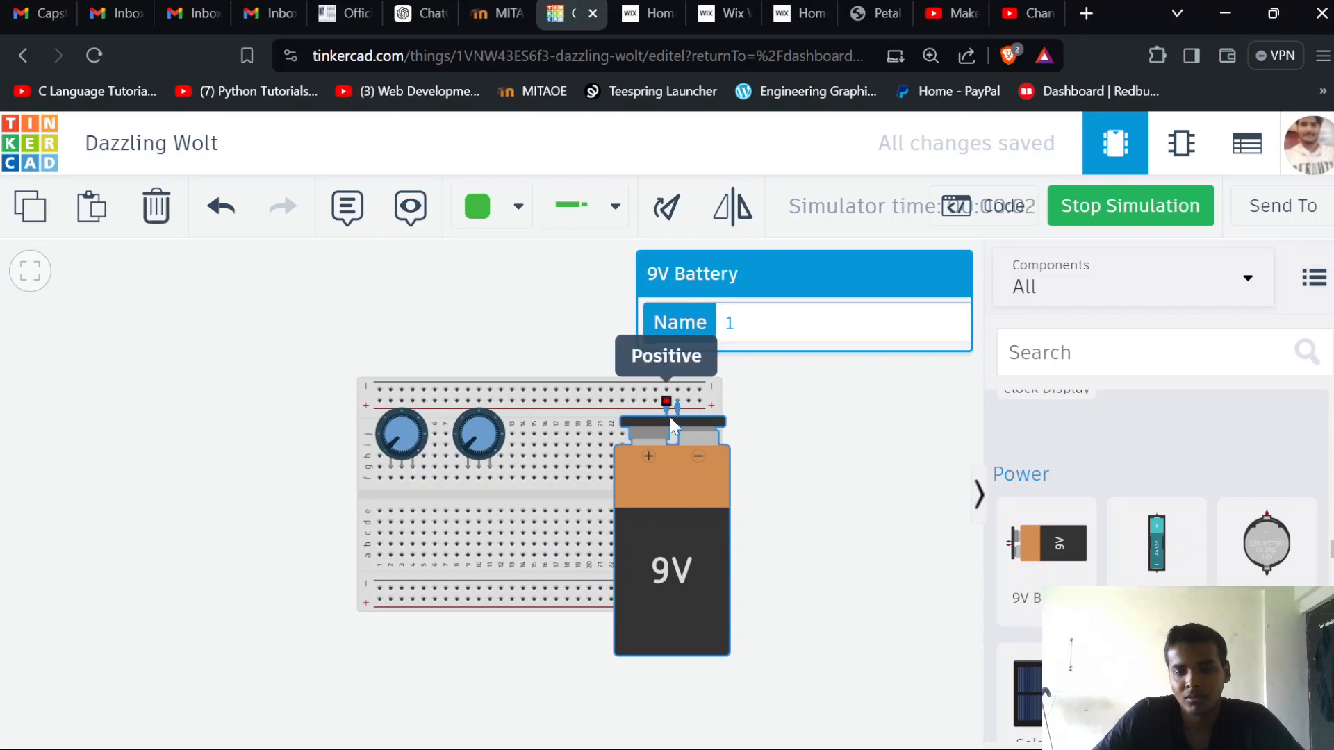
click(1088, 220)
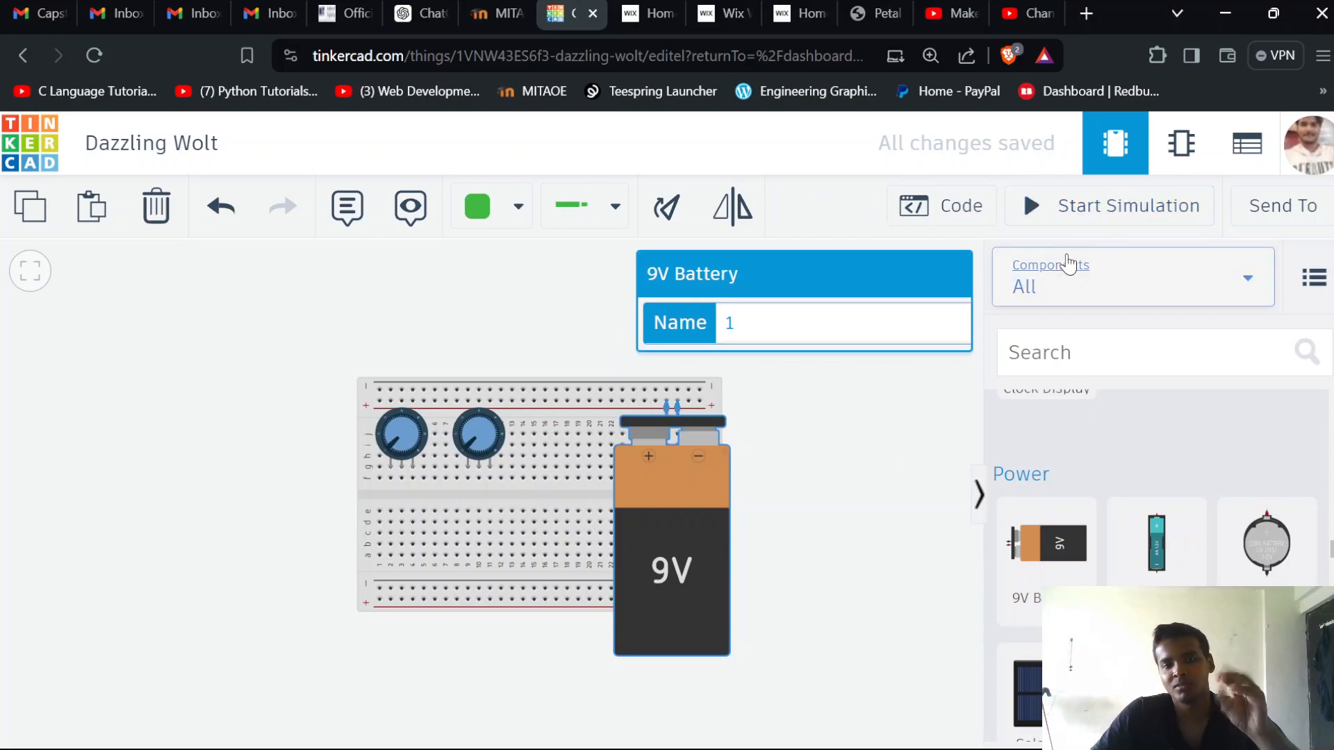
Shift the battery slightly down and connect its positive terminal to the breadboard's upper positive rail with a red wire
drag(674, 456, 674, 468)
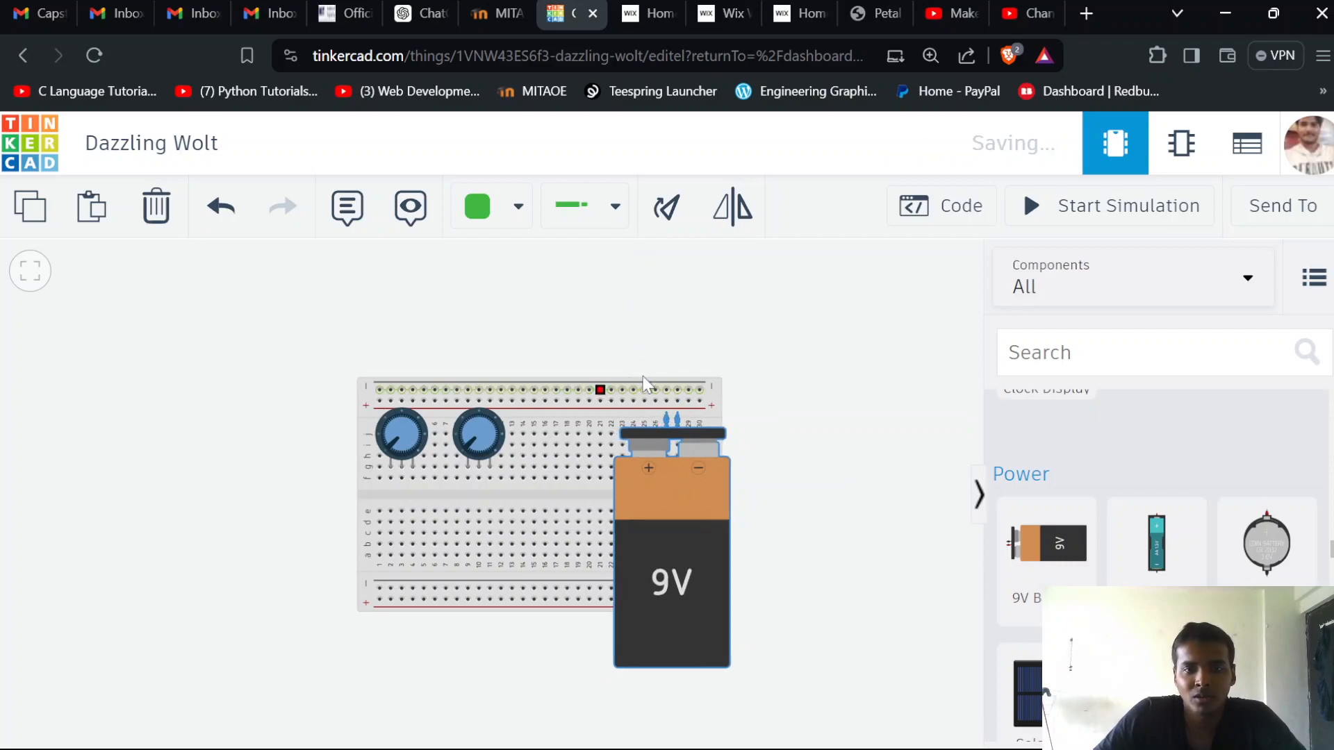
click(665, 415)
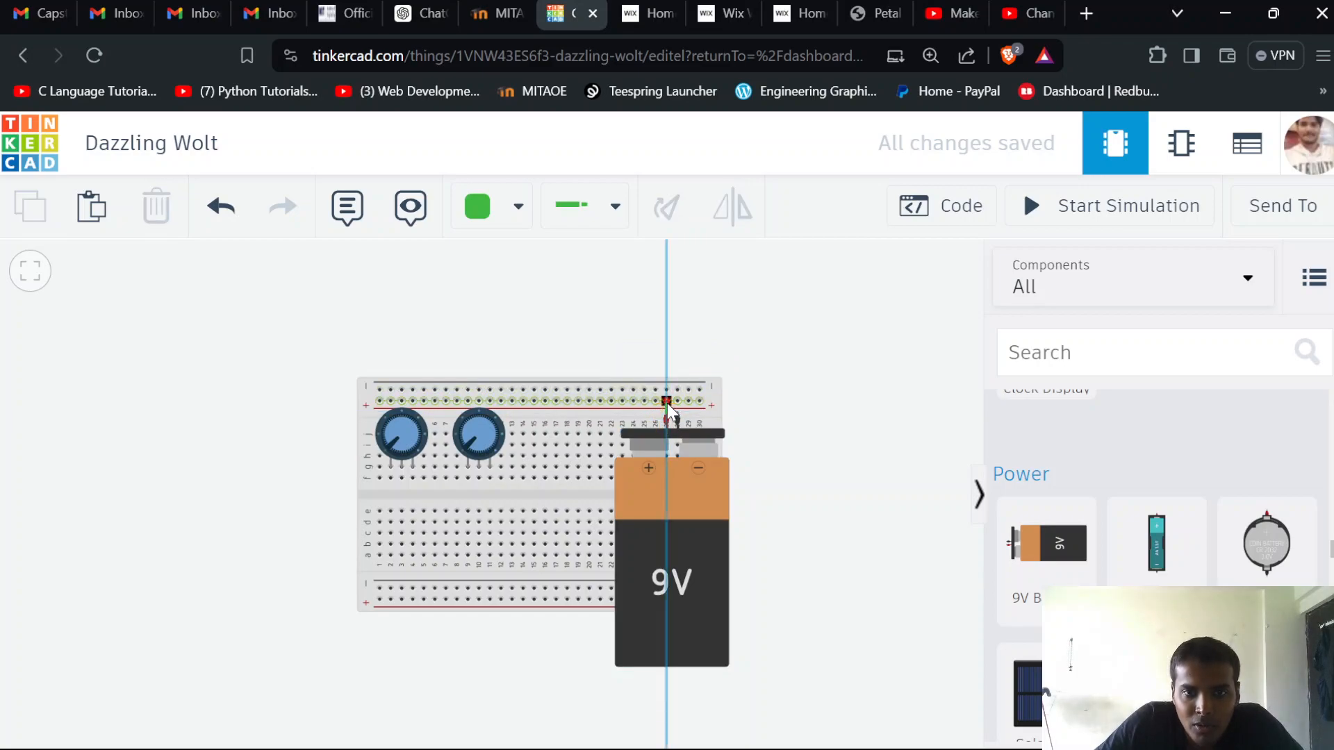
click(667, 403)
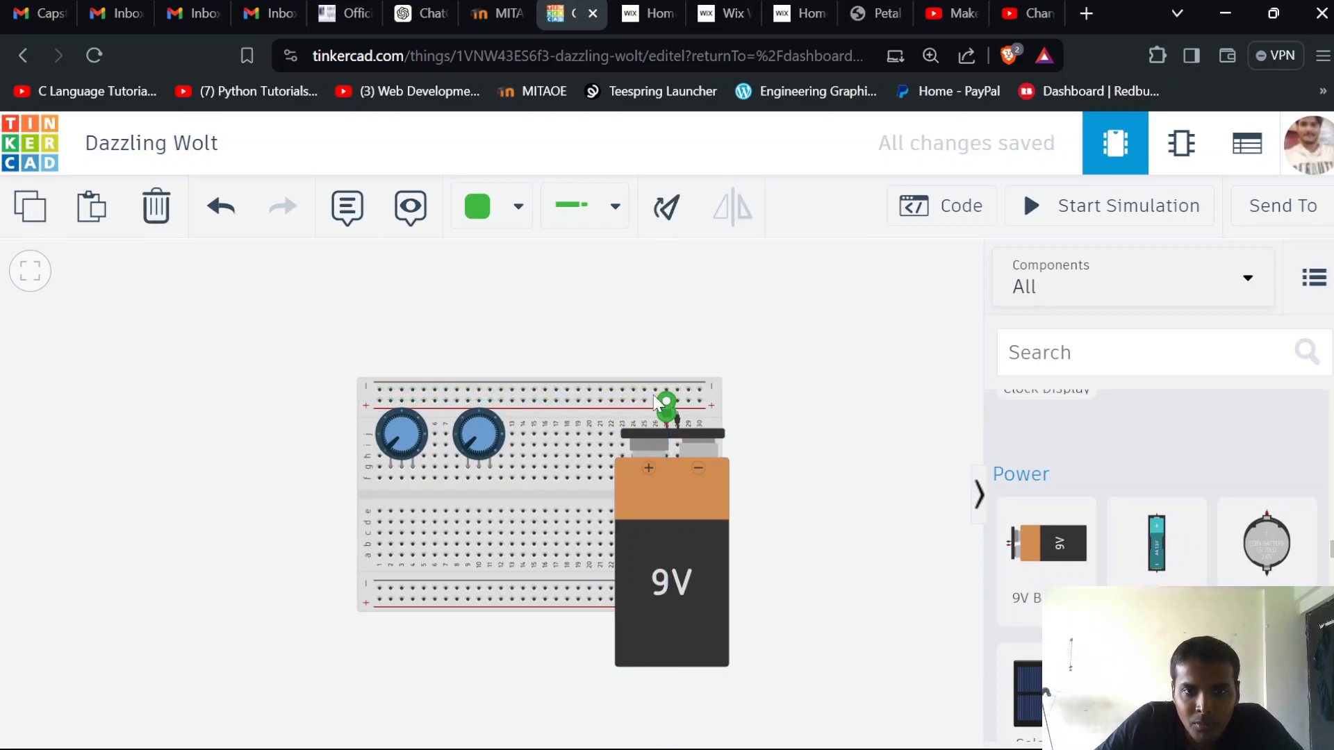
click(503, 216)
click(545, 336)
Connect the battery's negative terminal to the breadboard's upper negative rail with a black wire
scroll(796, 479, up, 2)
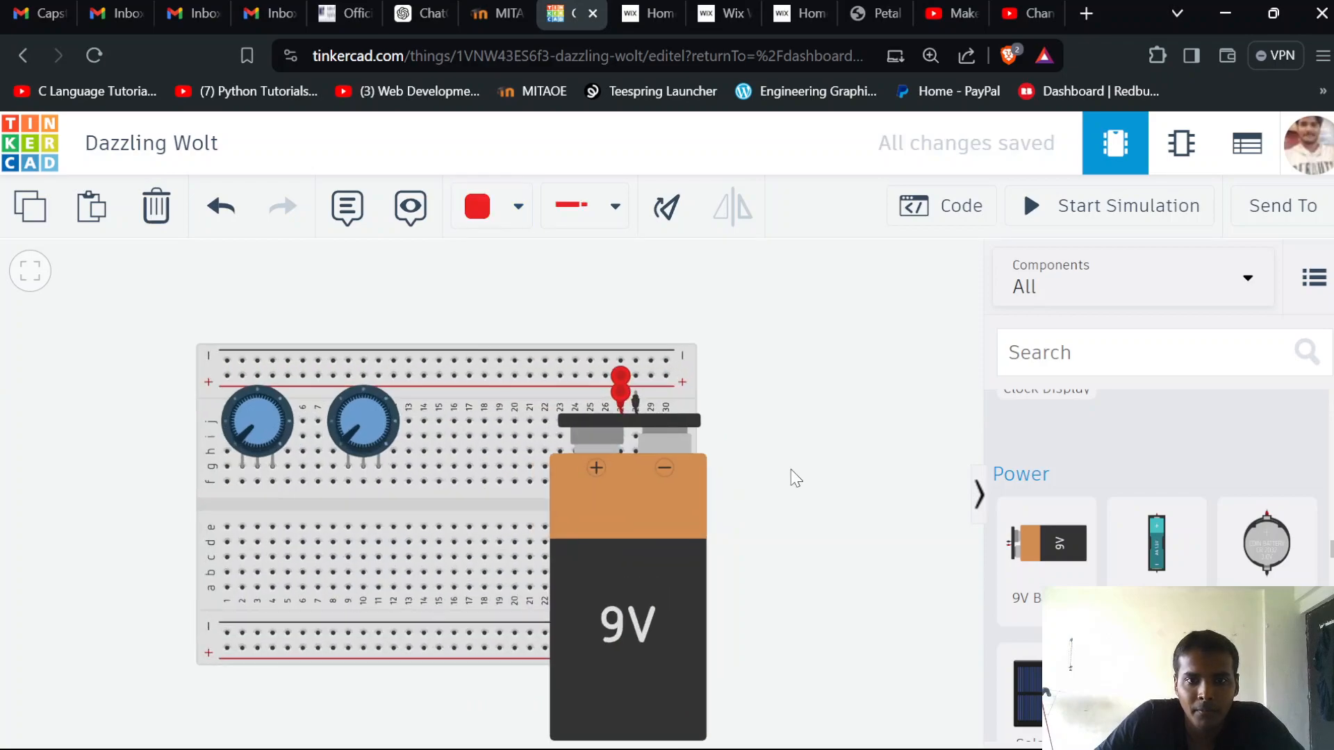
scroll(791, 469, up, 2)
drag(769, 430, 825, 465)
click(643, 401)
click(636, 355)
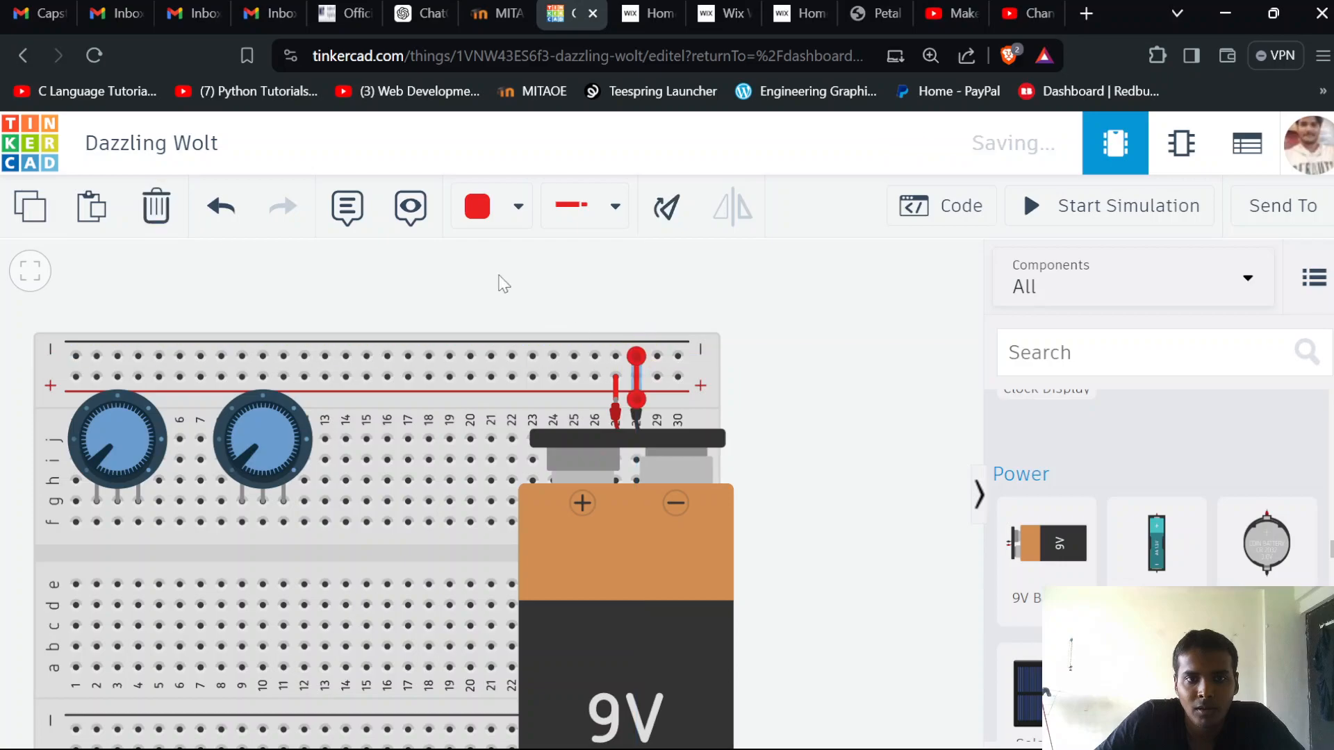
click(518, 206)
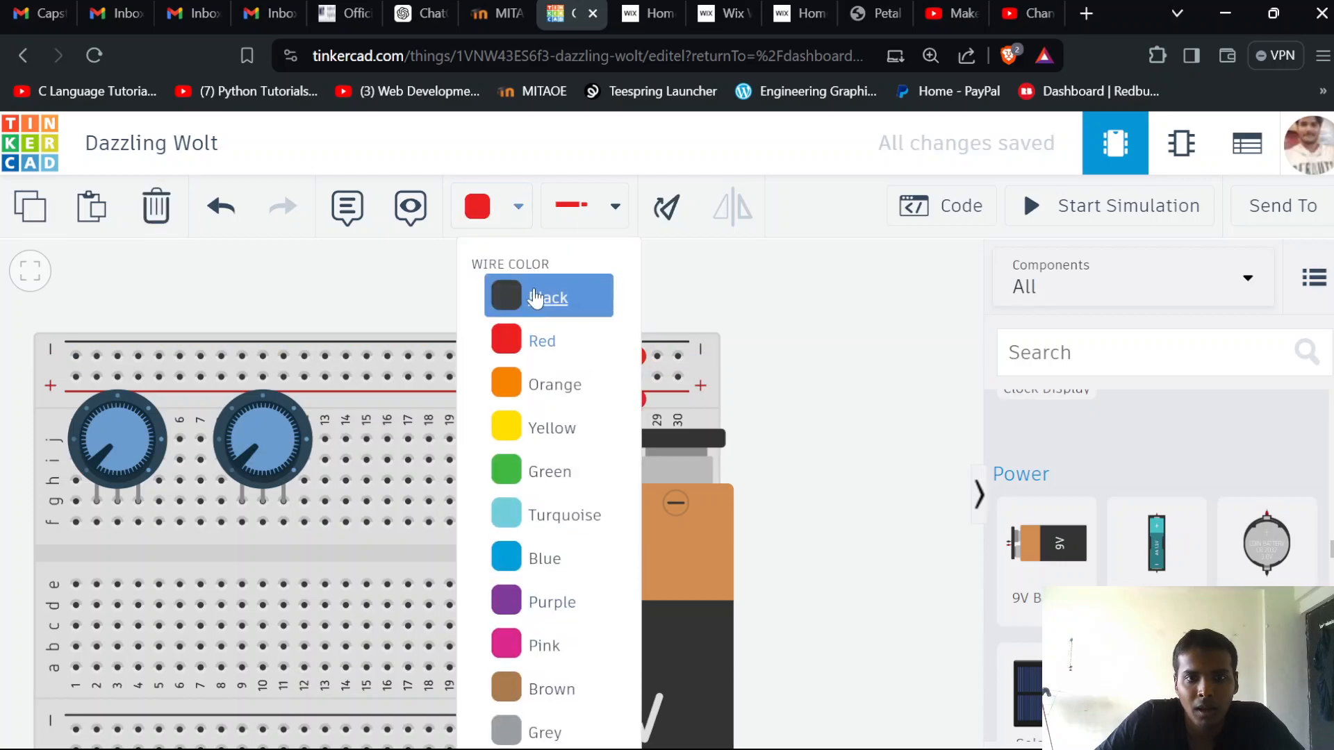
click(535, 298)
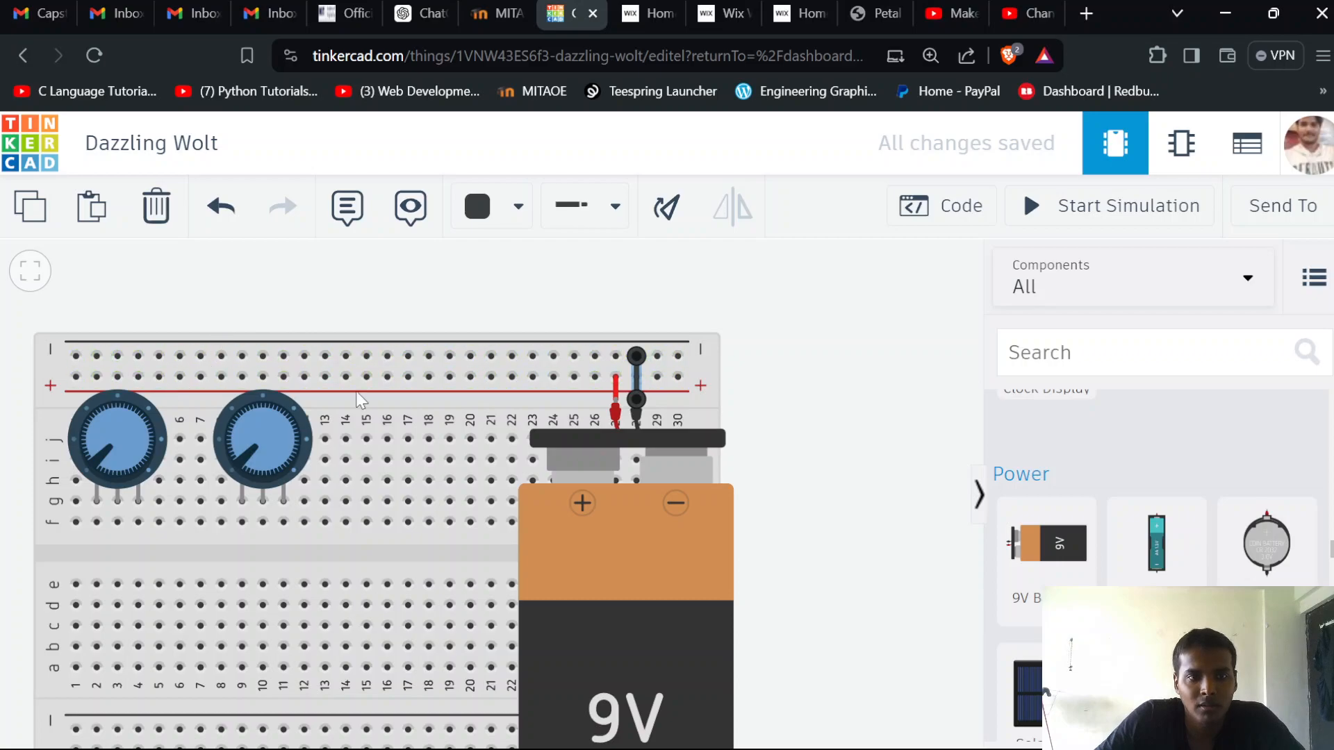
Add a 5V Regulator [LM7805] and place it over the breadboard's centre gap at columns 15 to 17
scroll(496, 466, down, 2)
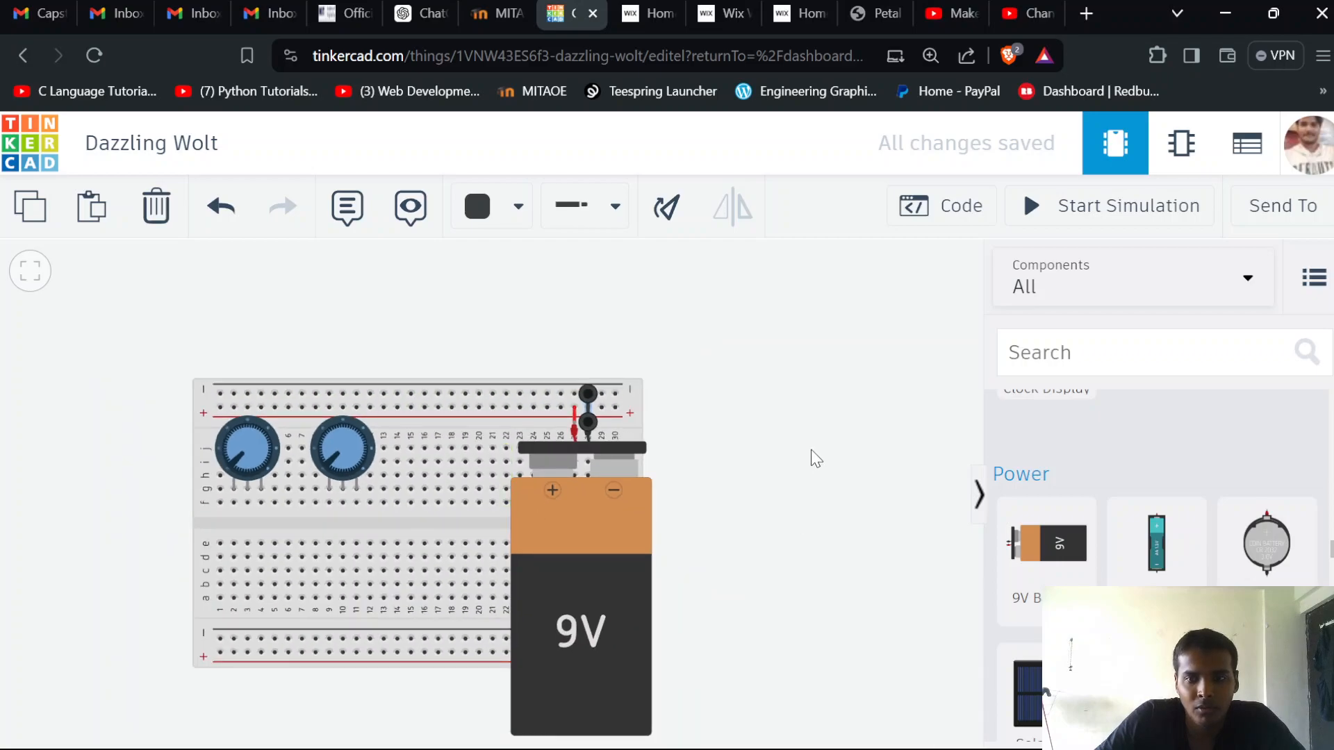
drag(795, 497, 848, 472)
scroll(1141, 471, up, 3)
scroll(1147, 514, down, 10)
scroll(1148, 553, down, 3)
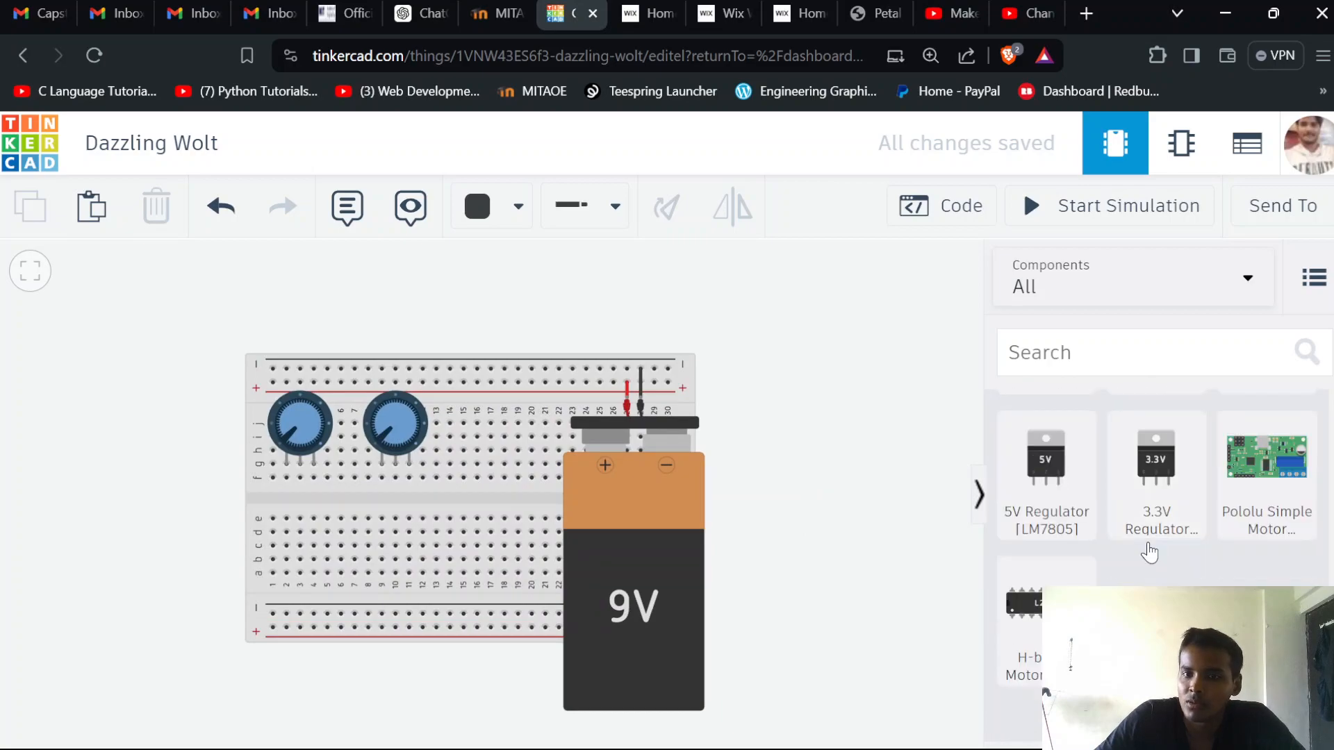
scroll(1126, 563, up, 4)
scroll(1089, 583, down, 2)
scroll(1089, 584, up, 2)
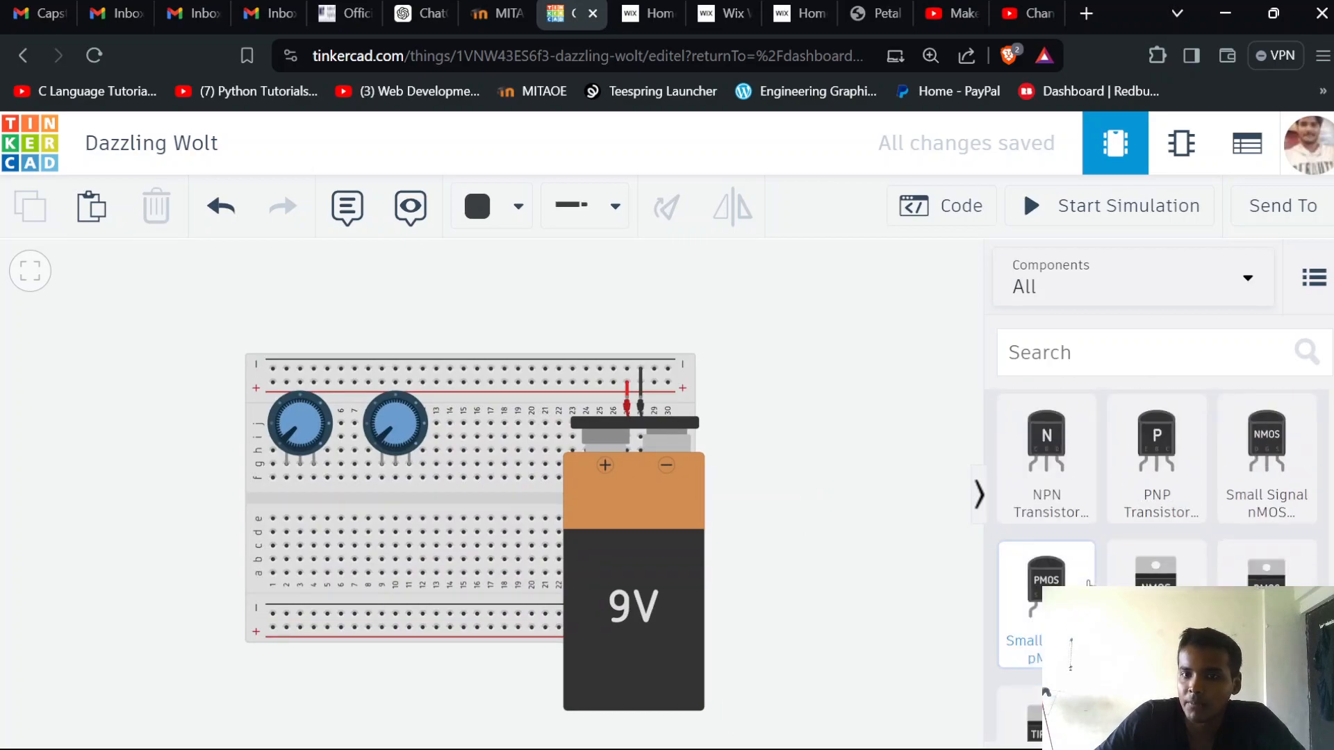
scroll(1045, 604, down, 4)
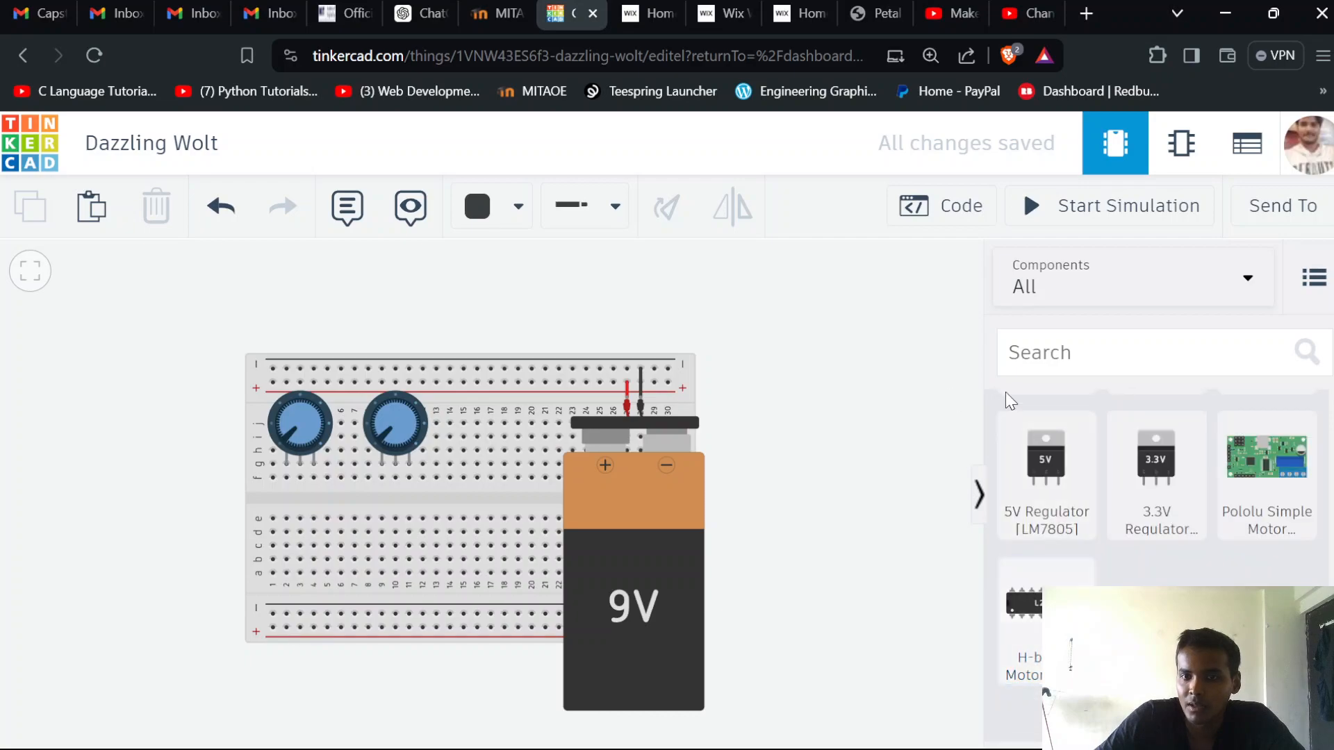
drag(1035, 499, 496, 470)
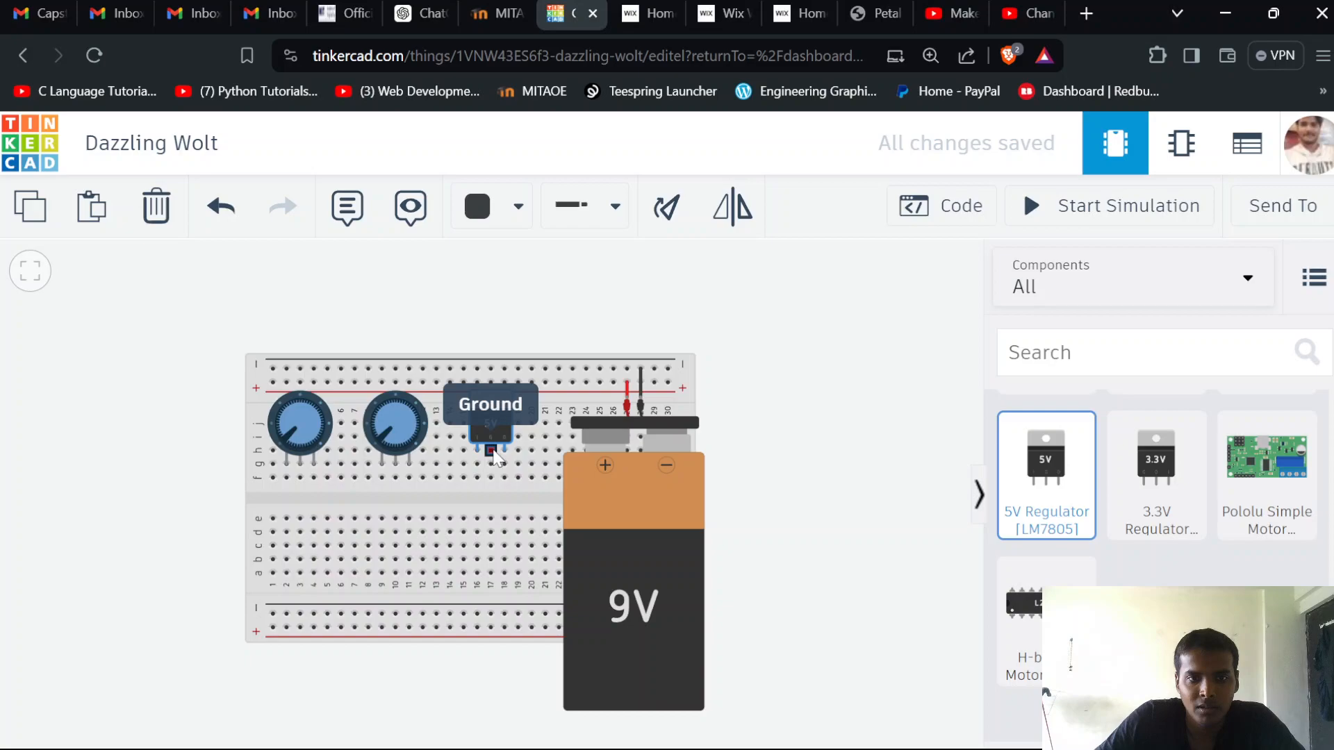
click(493, 450)
drag(494, 419, 475, 498)
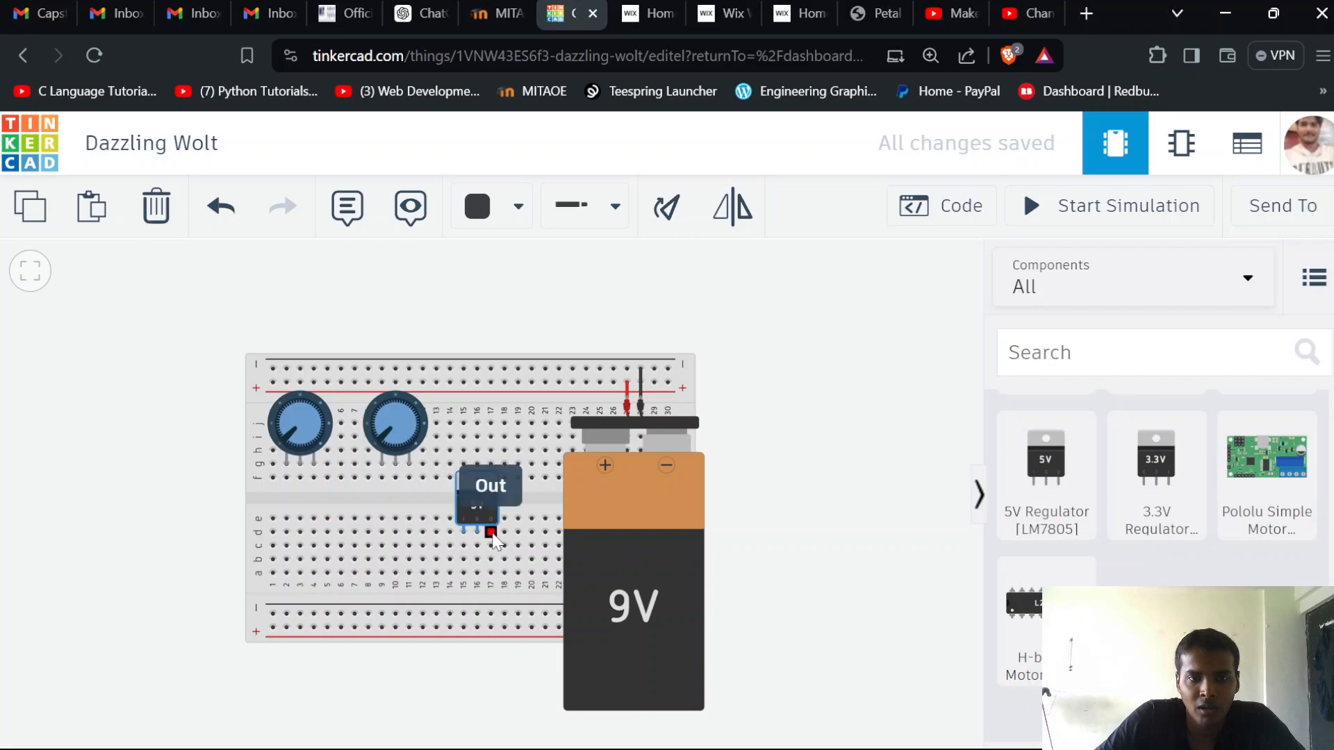
Connect column 15 row j to the upper positive rail with a red wire
click(464, 422)
click(463, 381)
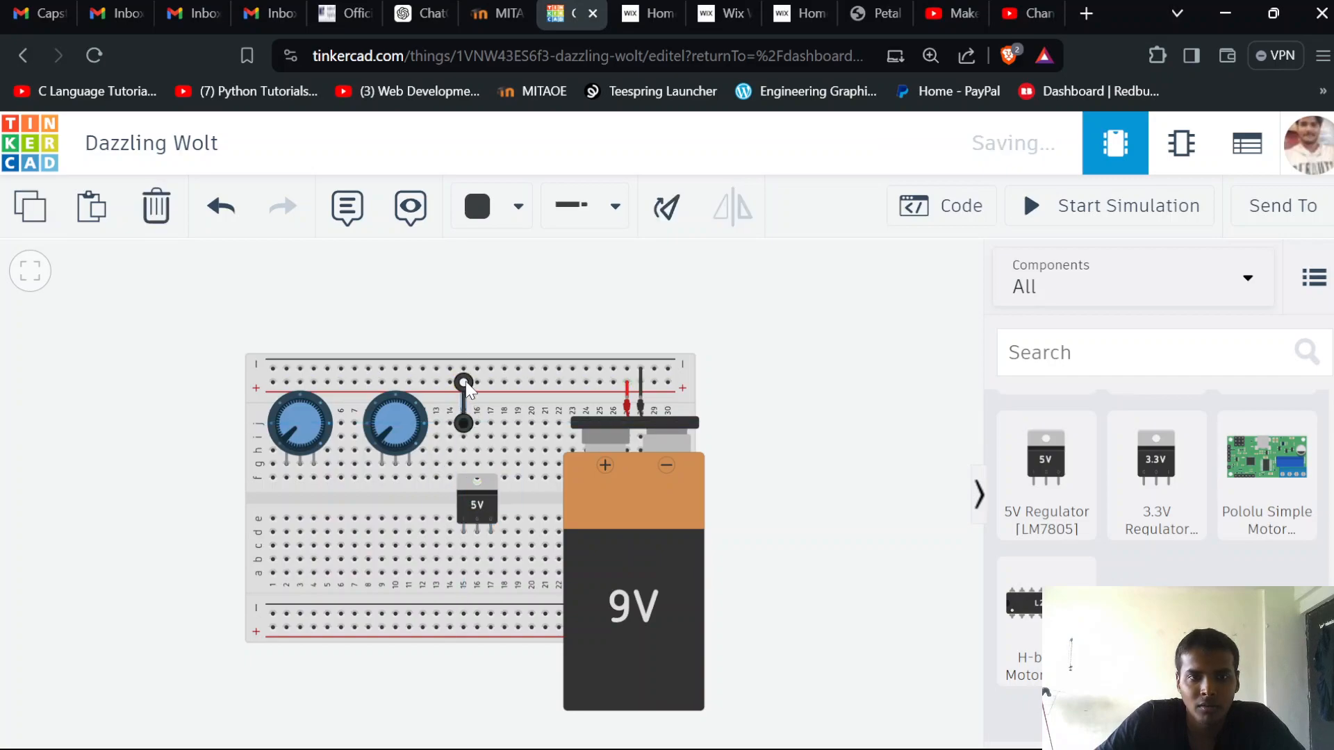
click(497, 209)
click(505, 336)
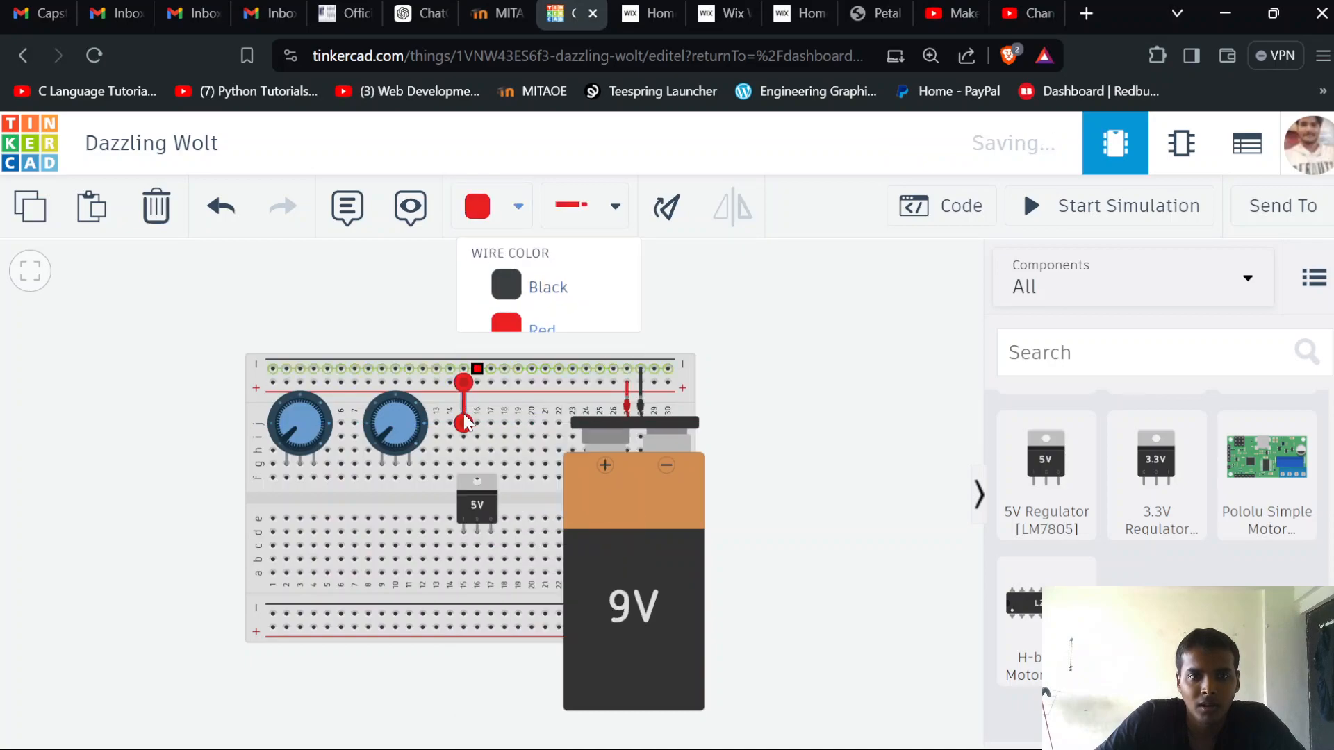
Connect column 16 row j to the upper negative rail with a black wire
click(477, 423)
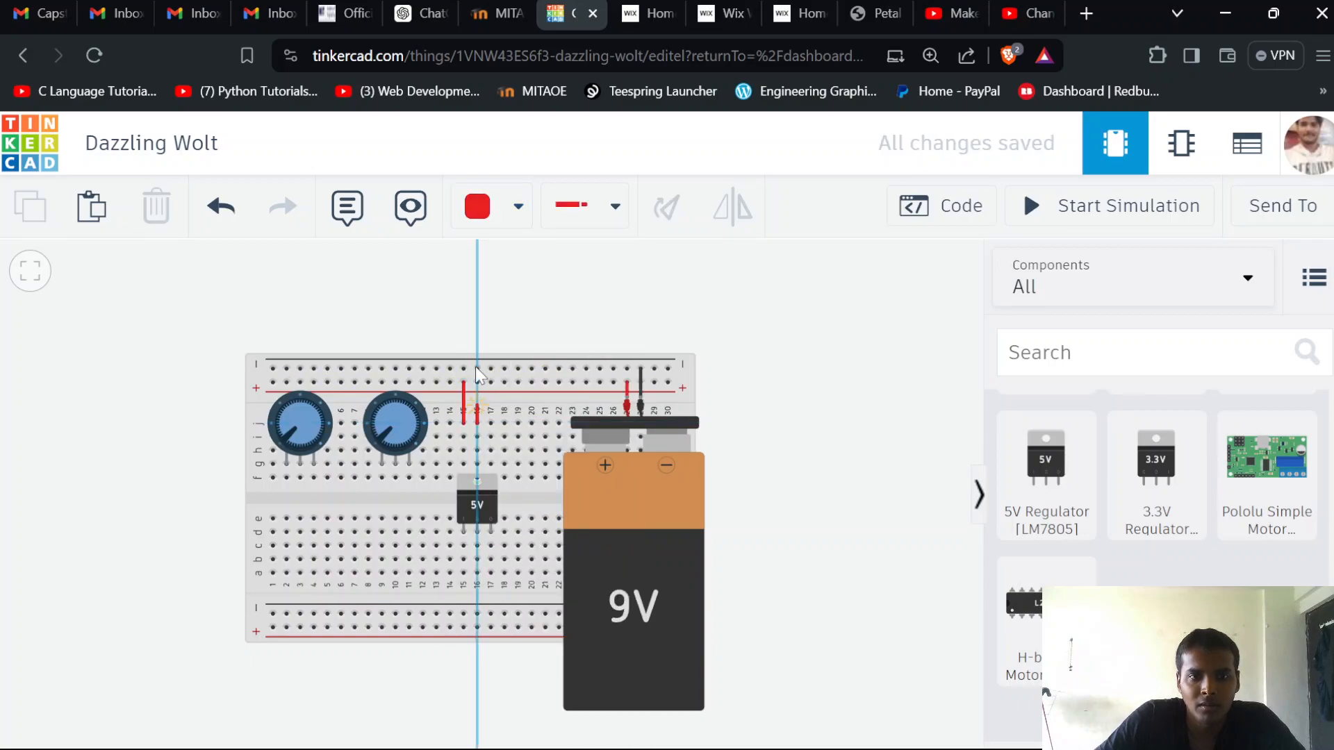
click(476, 368)
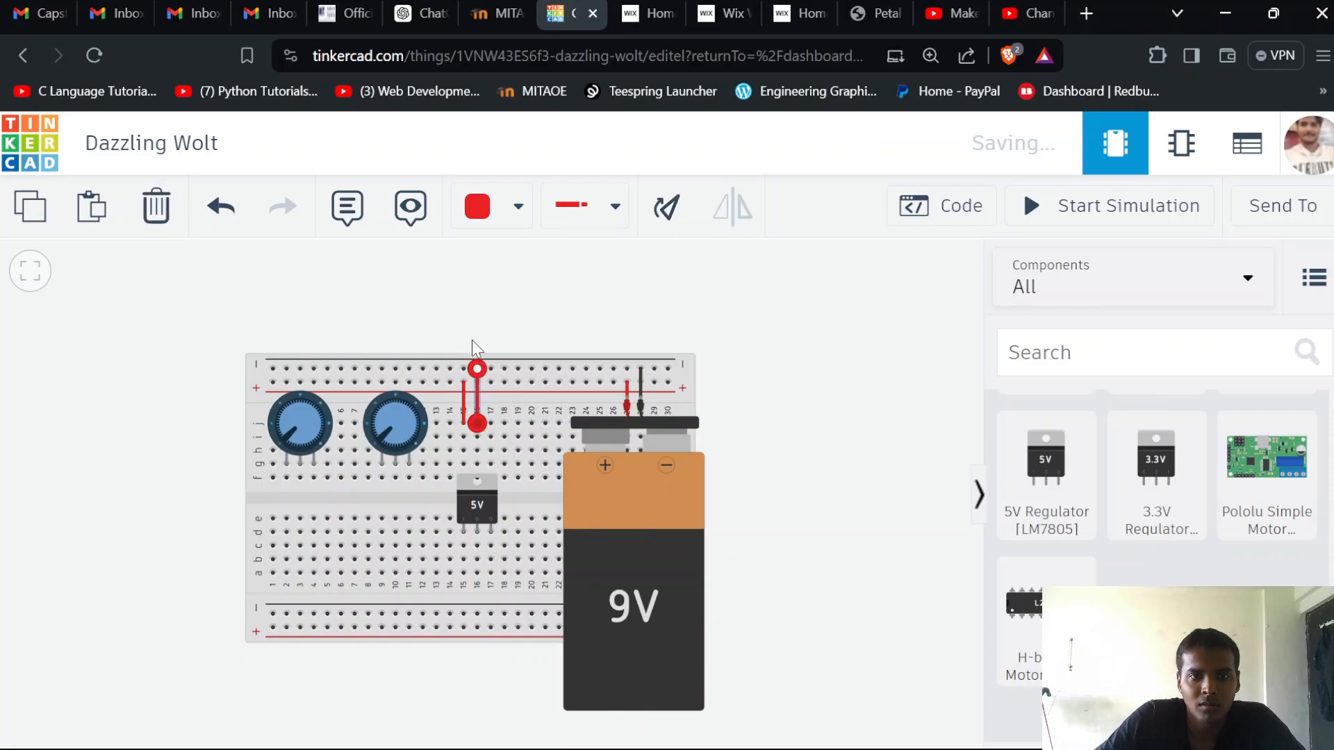
click(515, 207)
click(530, 305)
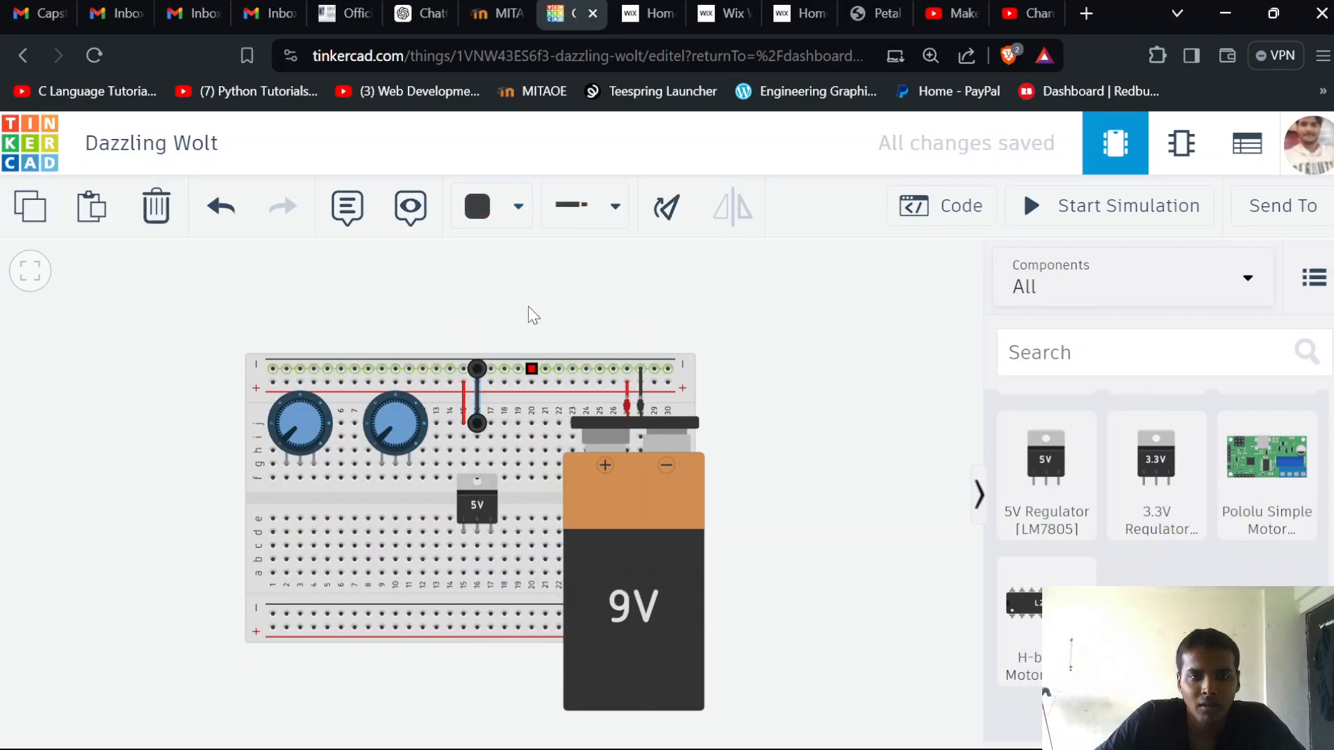
click(529, 309)
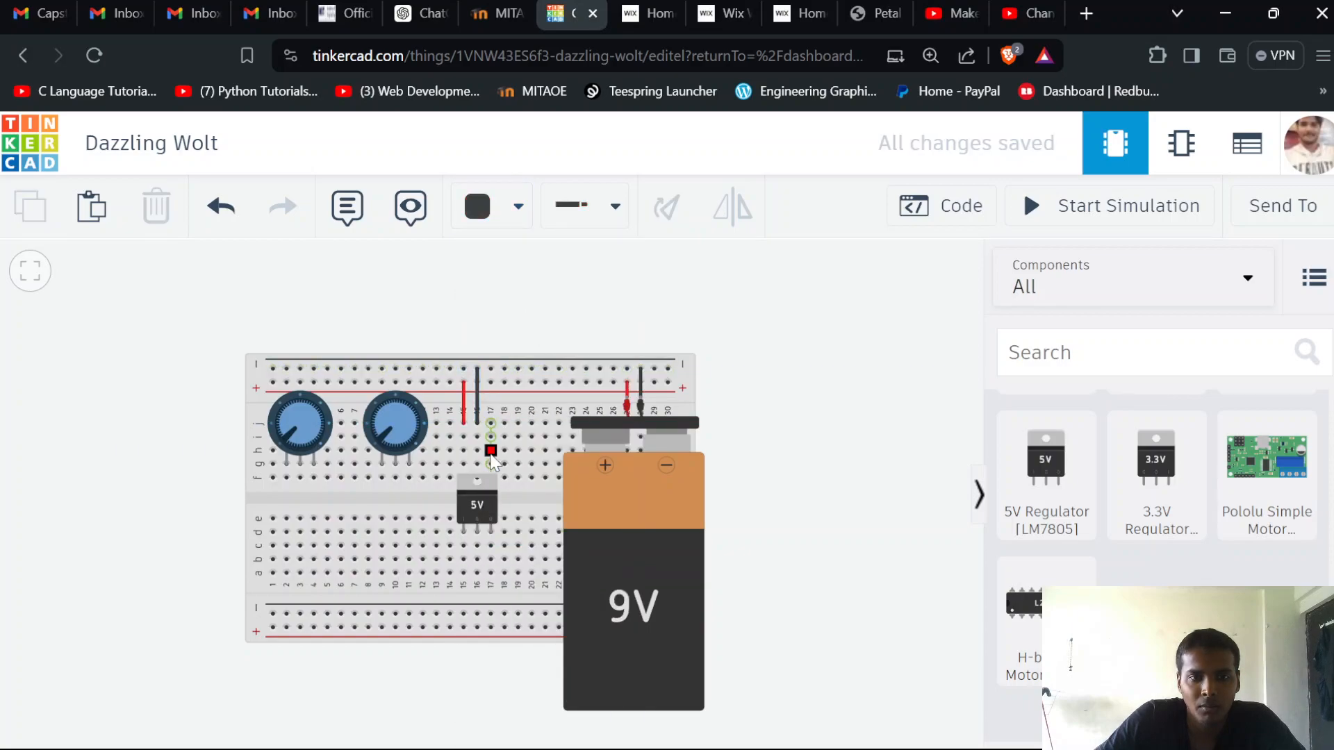
Connect column 17 to the lower positive rail with a red wire and move the regulator up so its pins sit just above that wire
click(490, 451)
click(490, 627)
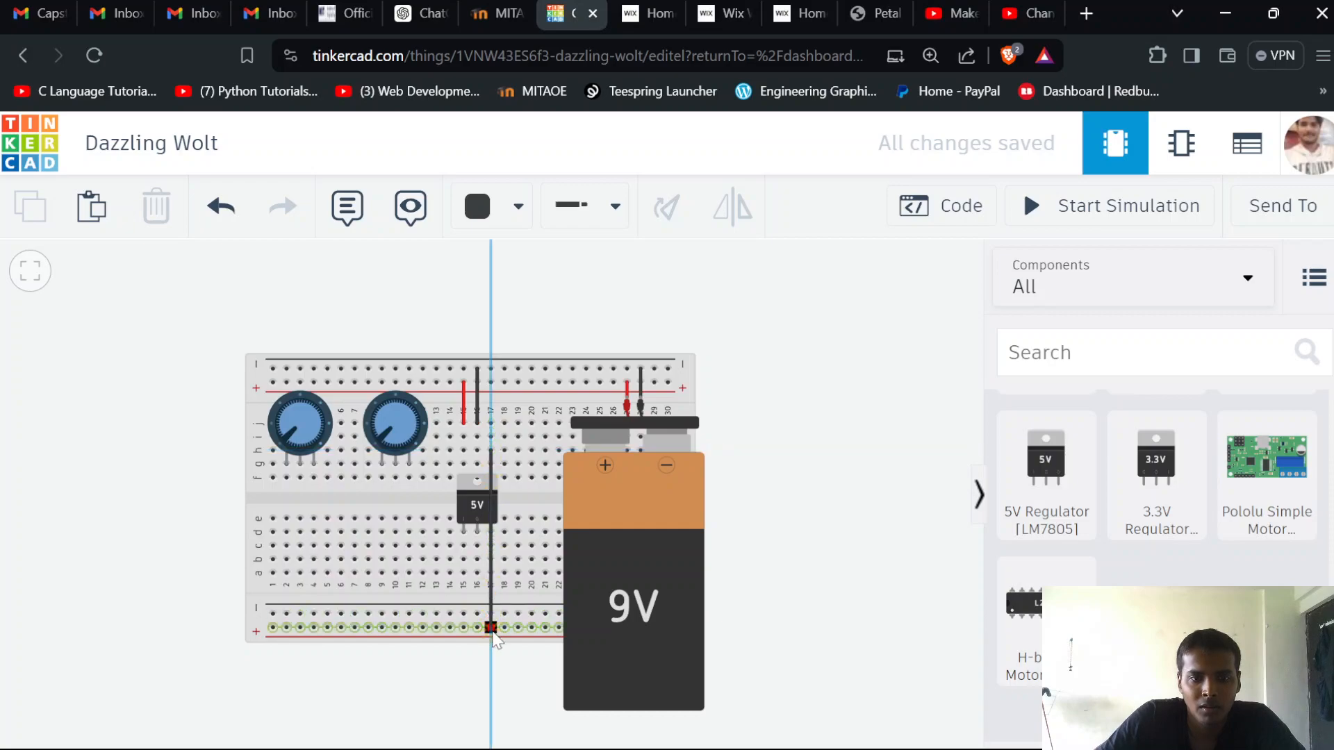
click(518, 206)
click(528, 336)
drag(473, 489, 477, 392)
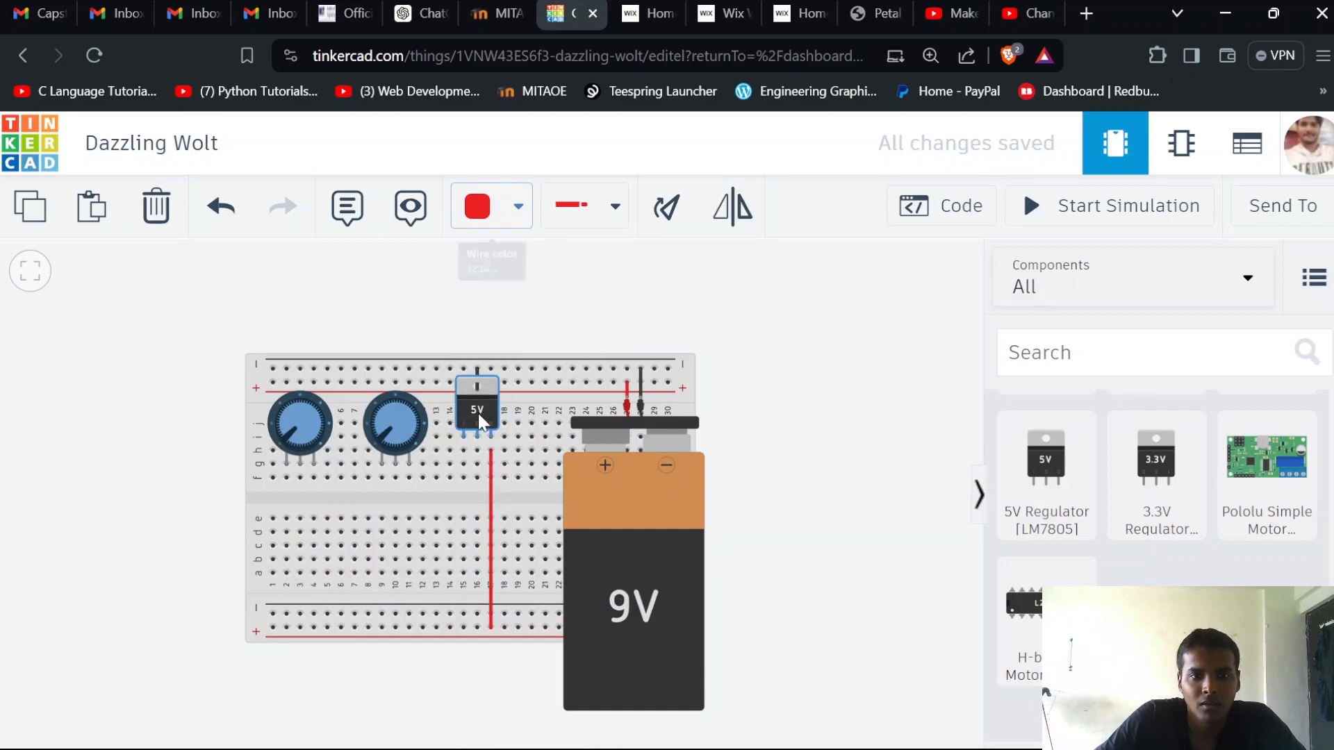
Connect the regulator's ground column 16 to the lower negative rail with a black wire, keeping the Normal wire type
click(477, 451)
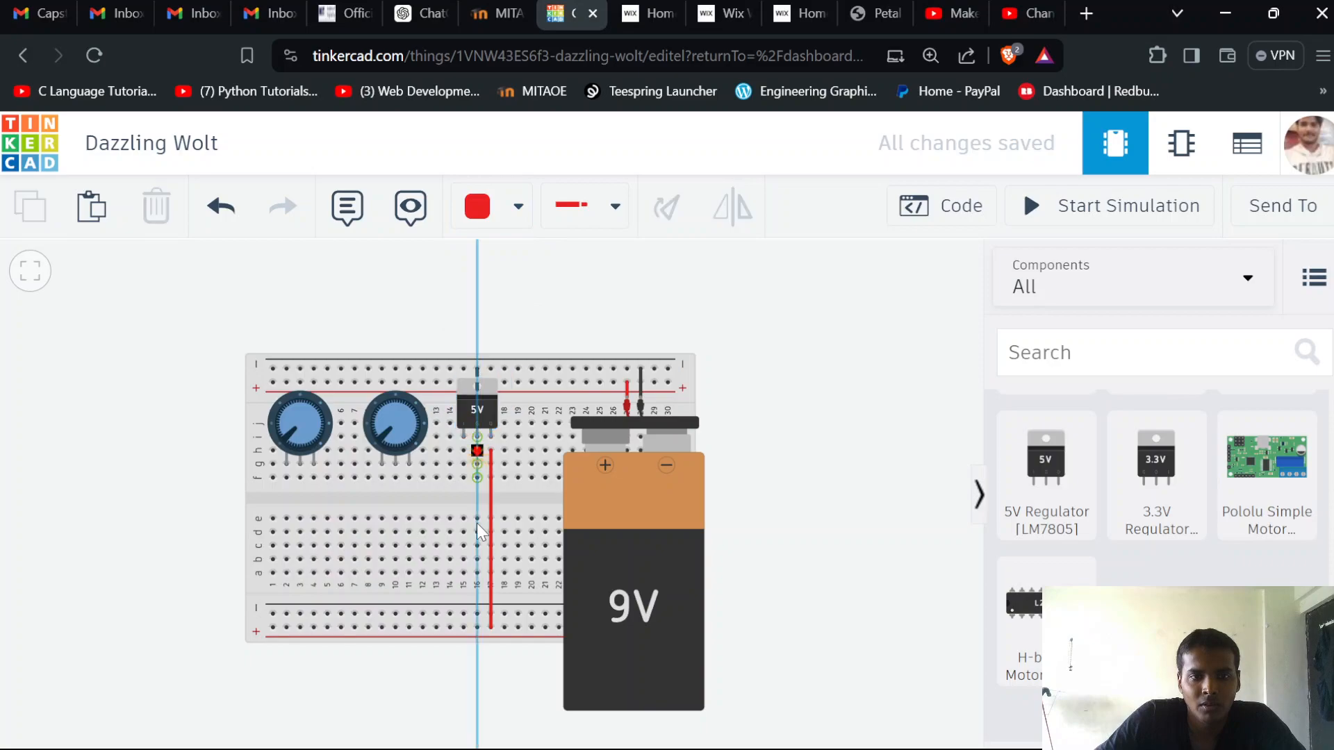
click(477, 614)
click(518, 206)
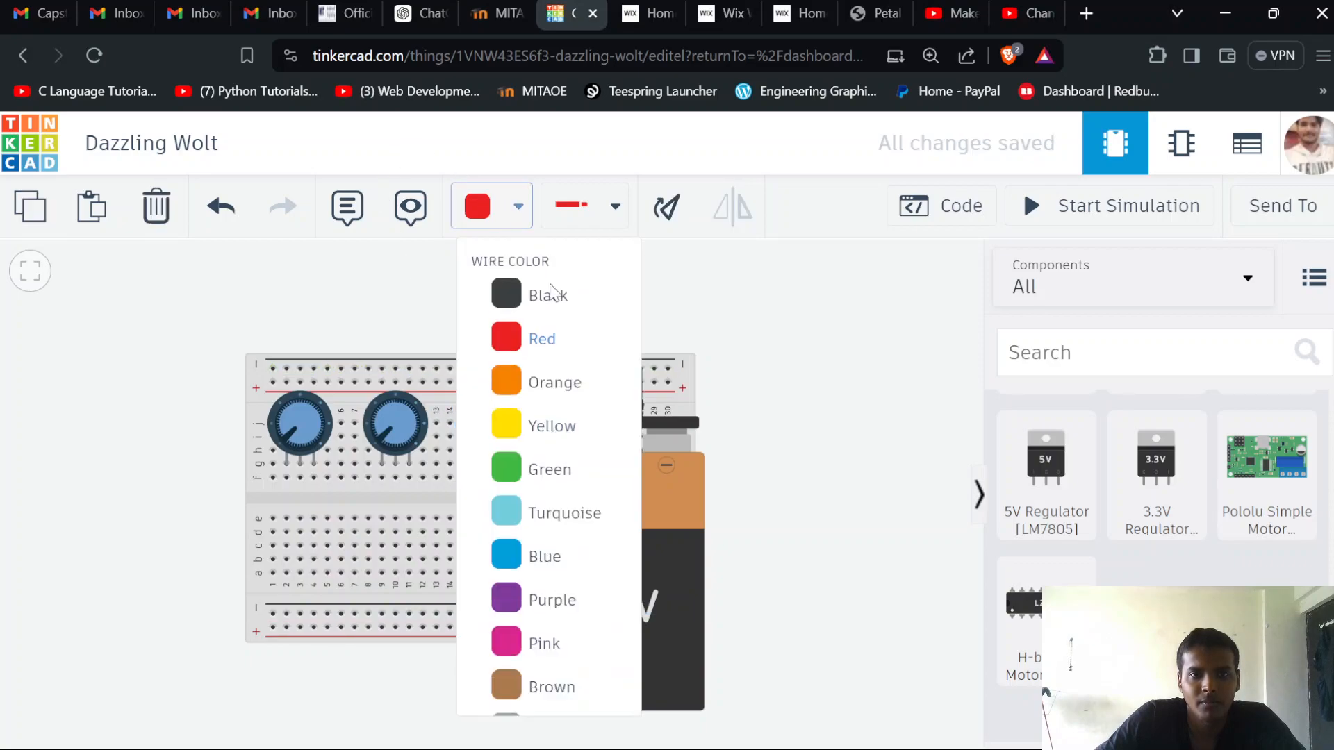
click(544, 298)
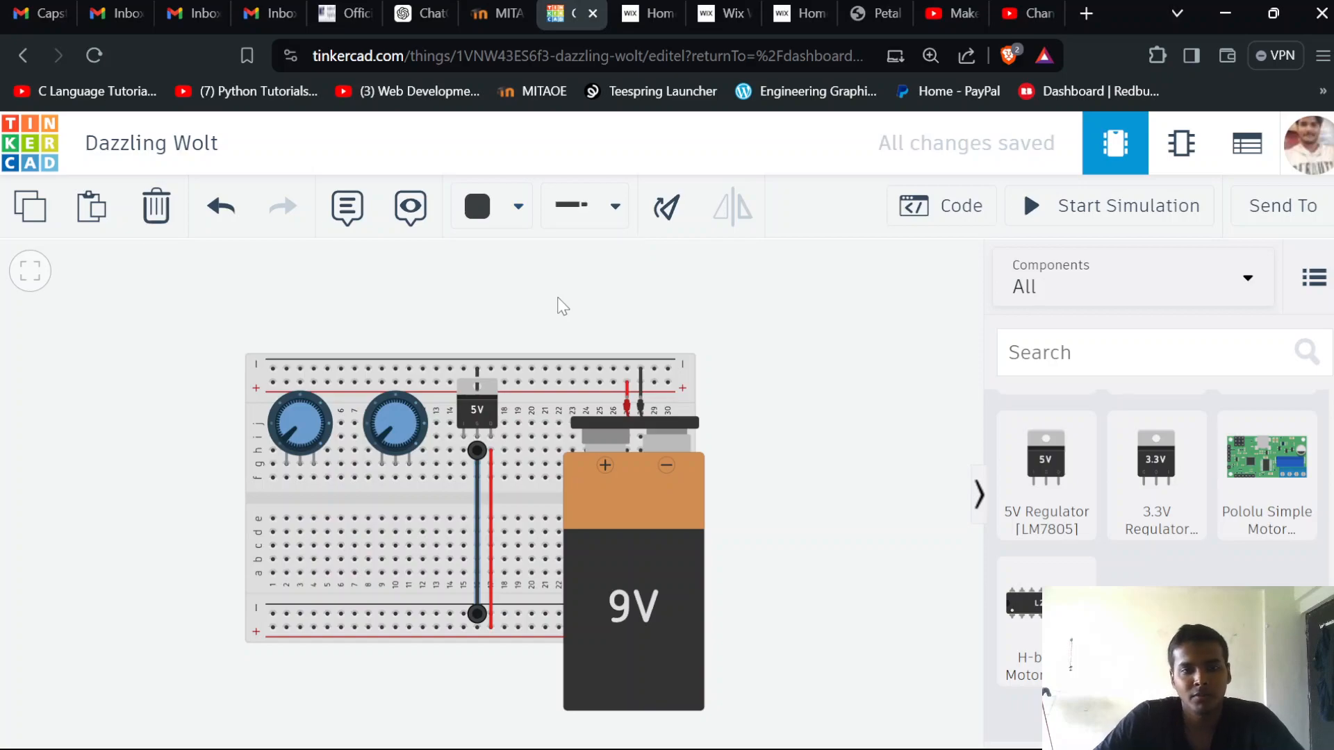
click(571, 207)
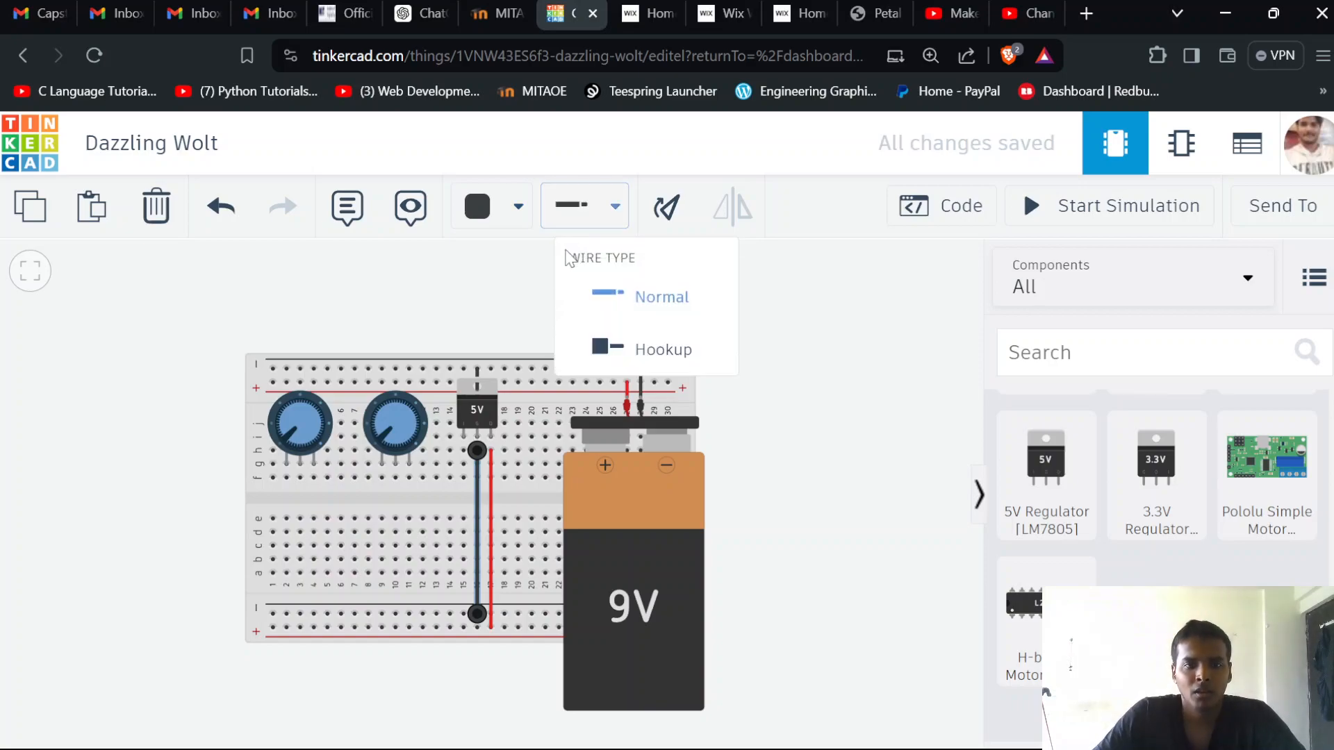
click(492, 316)
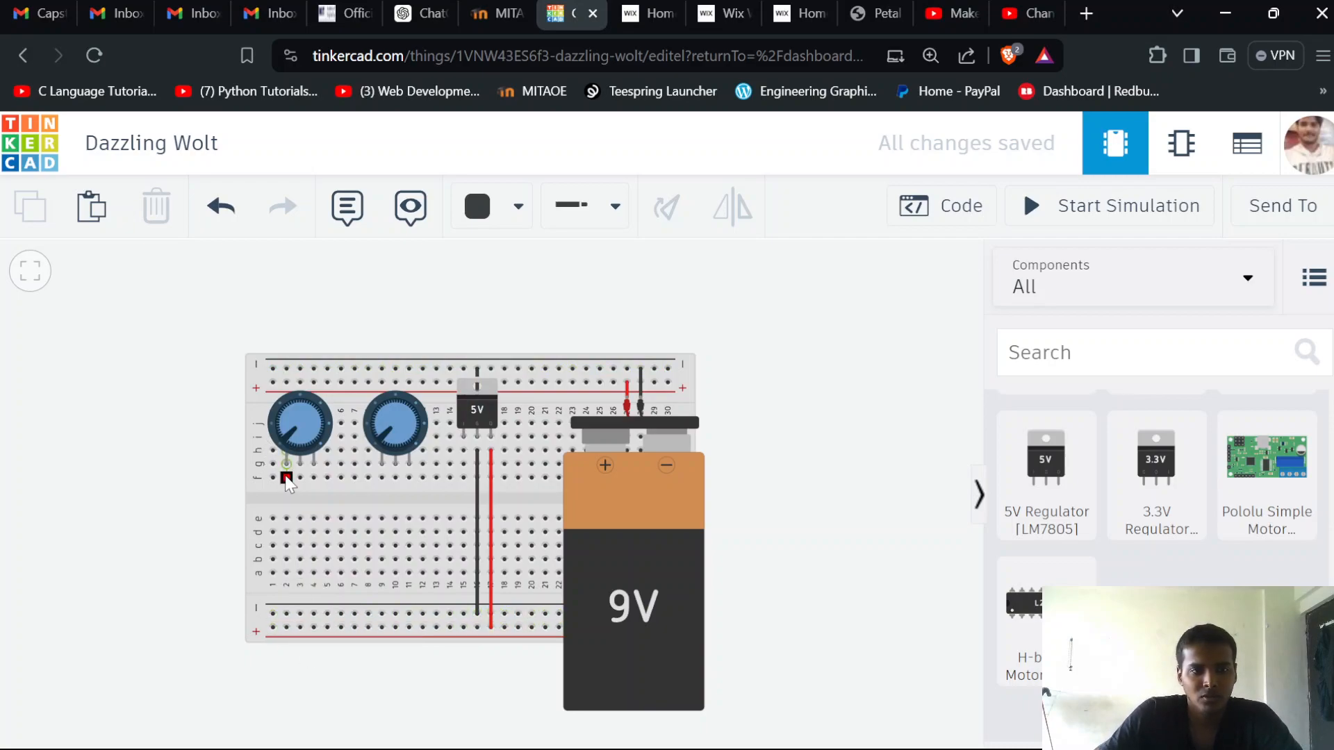
Connect the left terminals of both potentiometers, columns 2 and 9, to the lower positive rail with red wires
click(286, 614)
drag(286, 614, 286, 627)
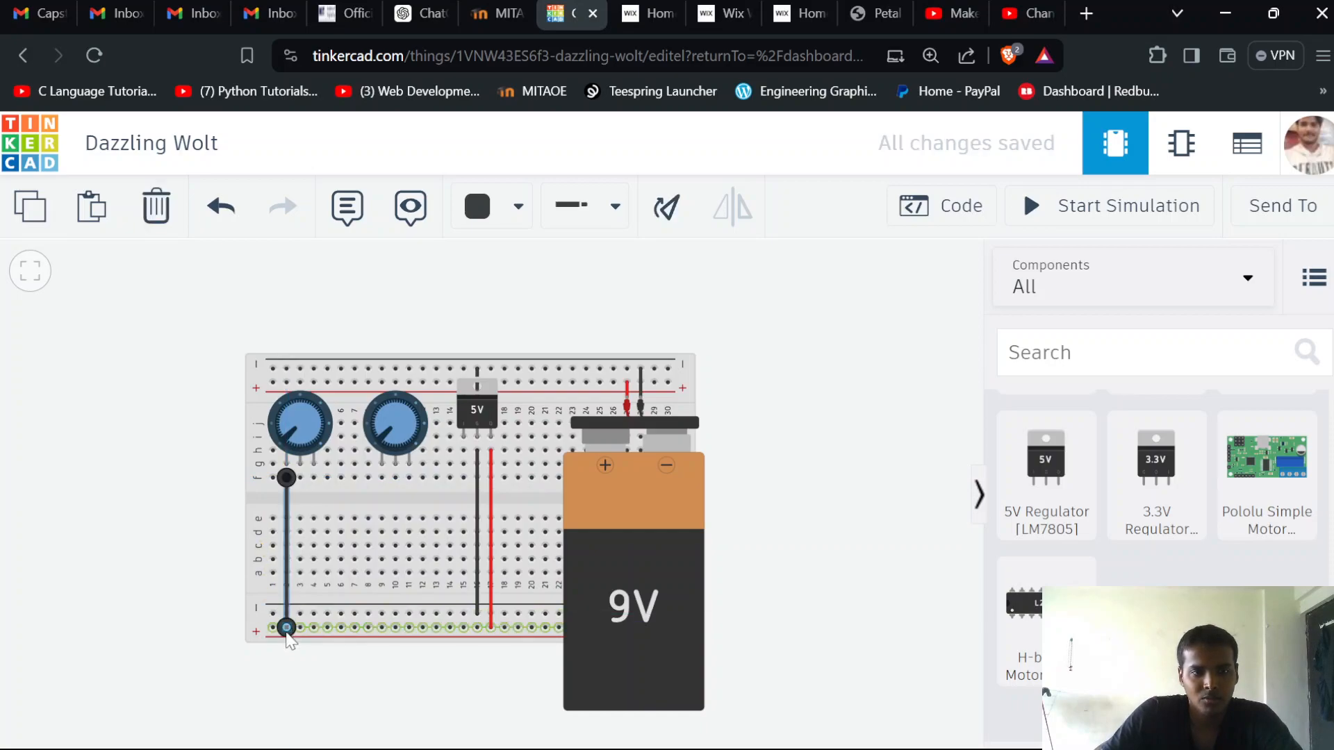
click(516, 215)
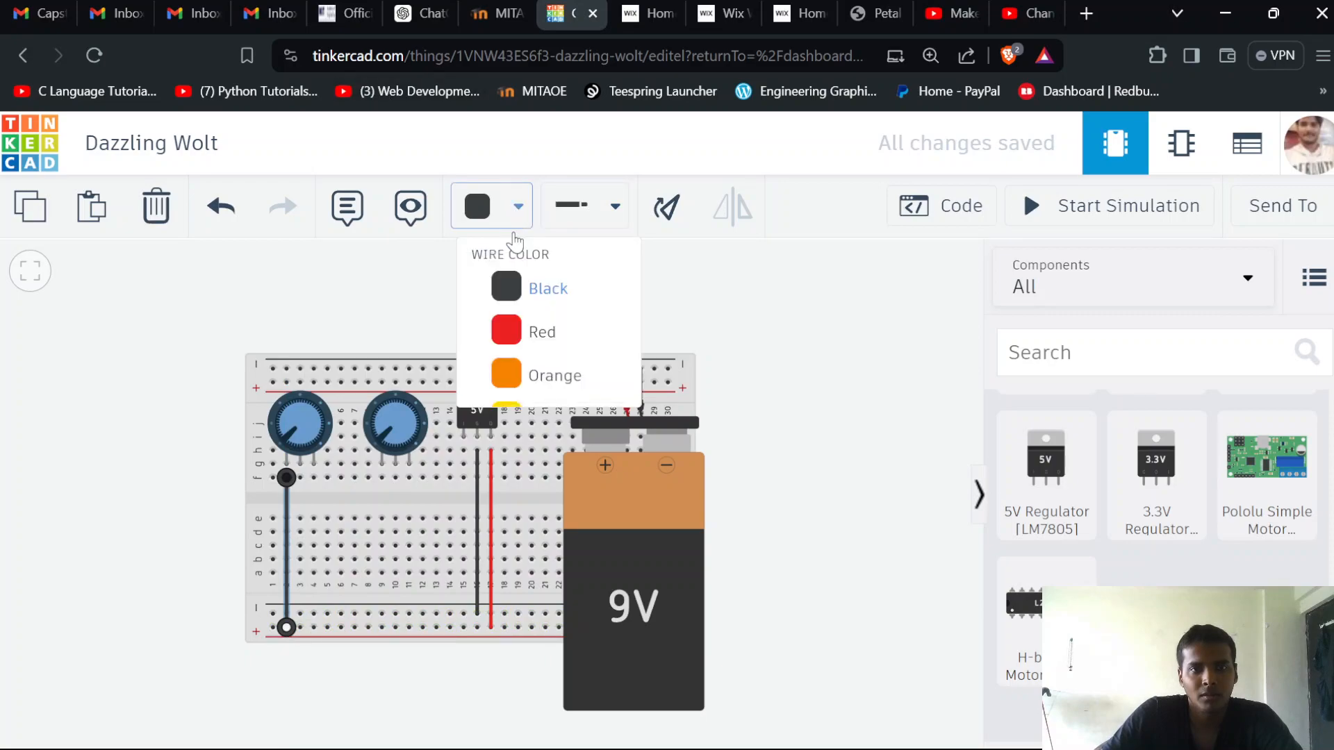
click(527, 334)
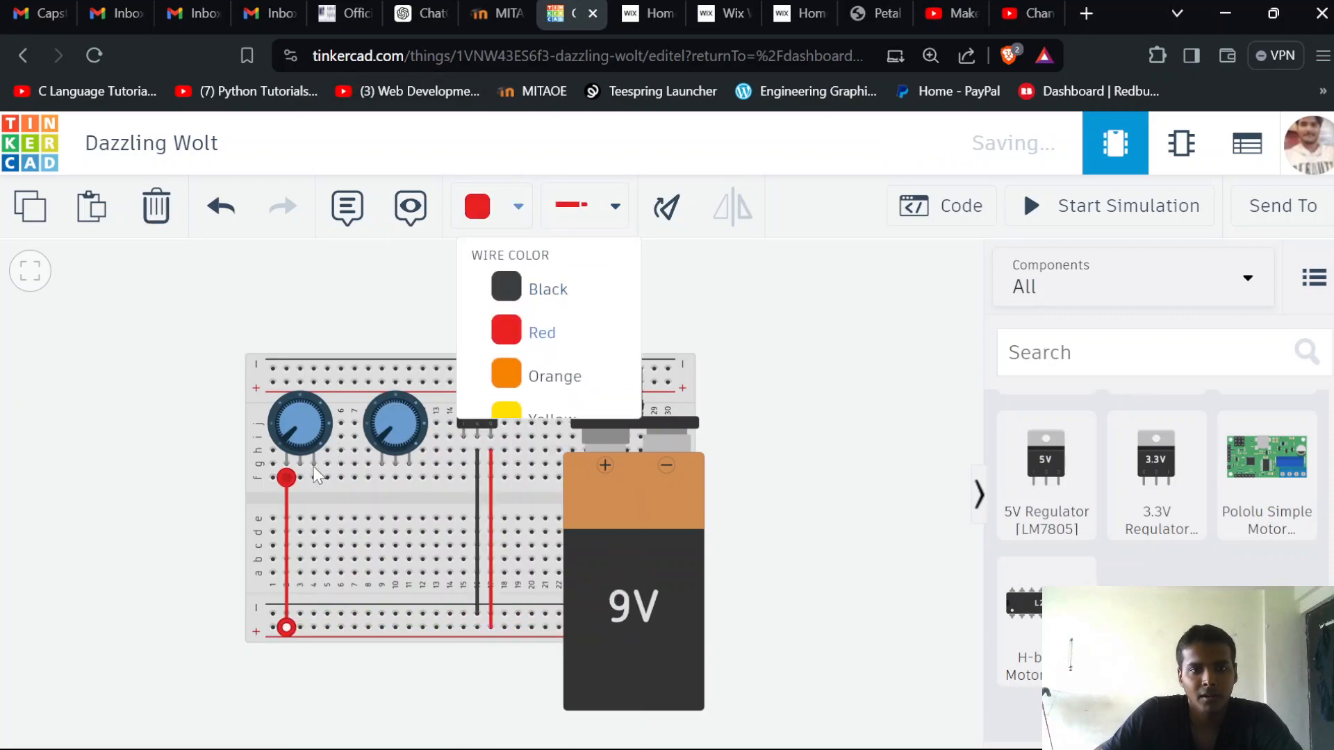
click(382, 477)
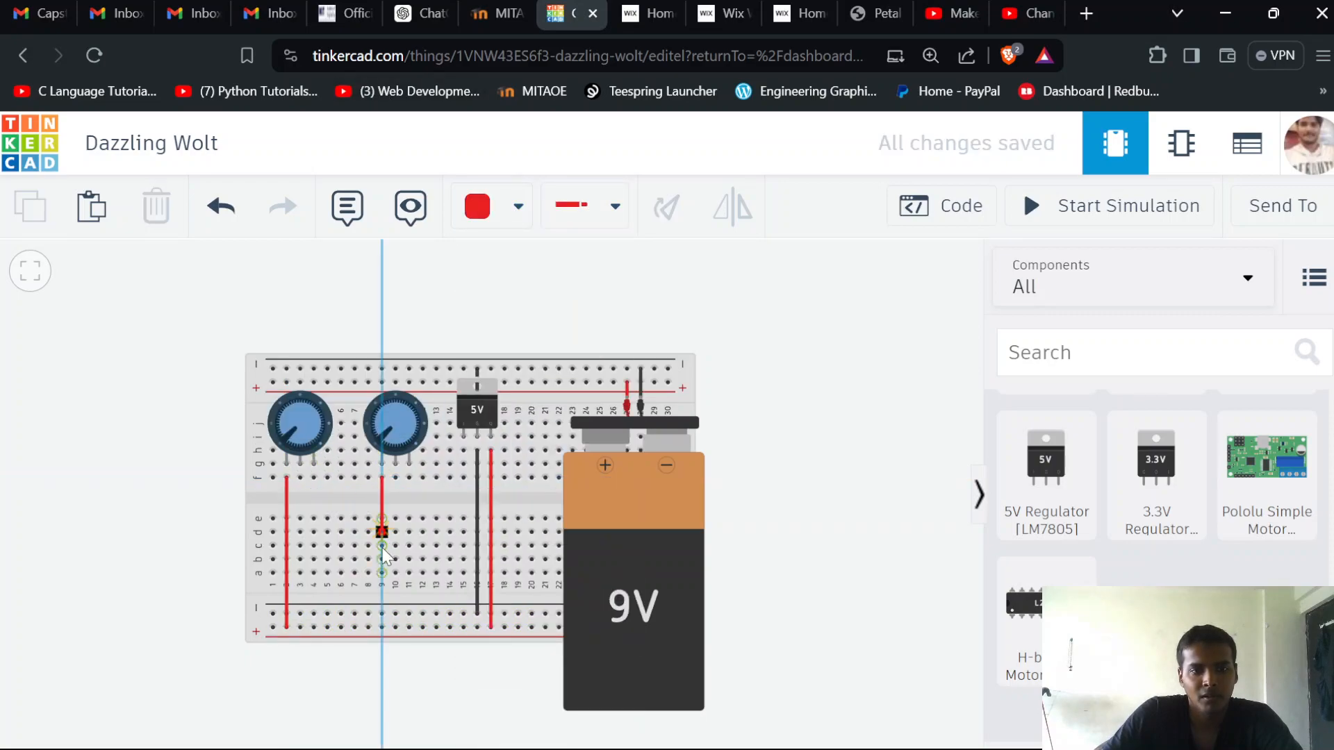
click(381, 627)
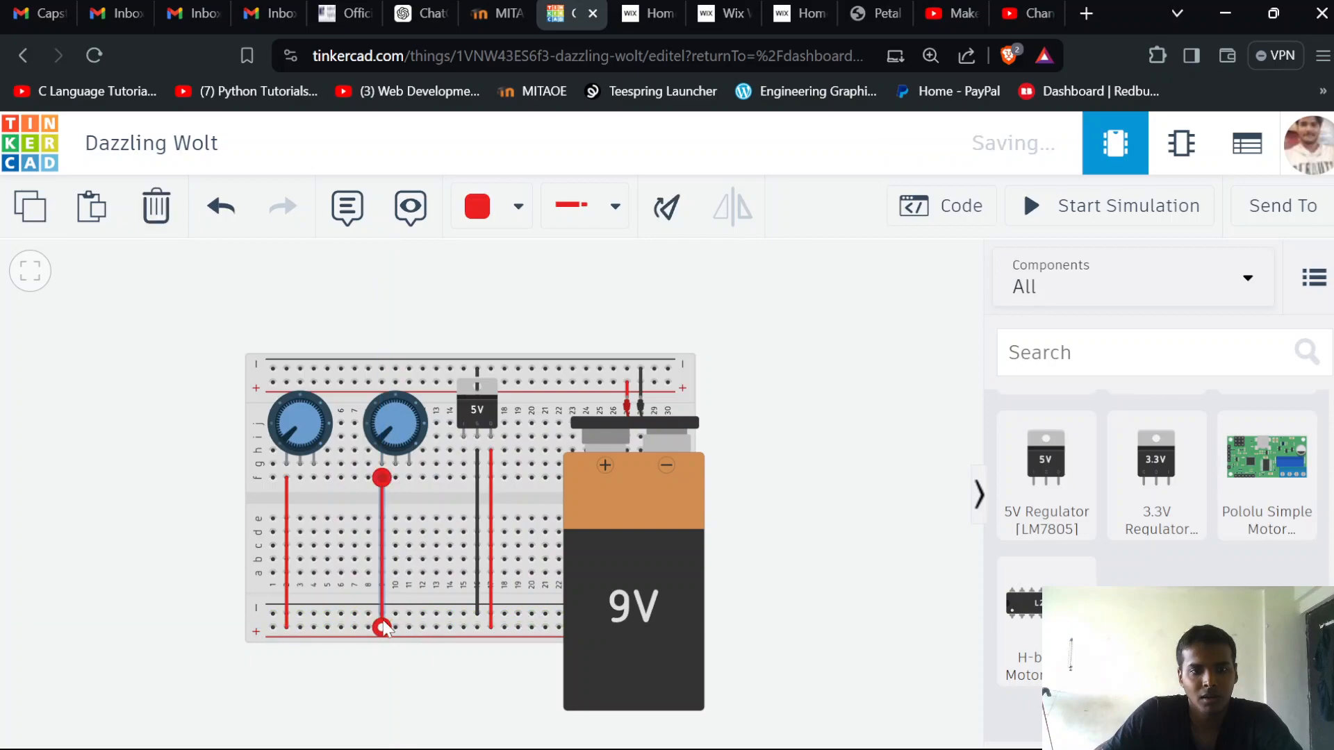
Wire the right terminals of both potentiometers, columns 4 and 11, to the lower negative rail
click(313, 478)
click(313, 613)
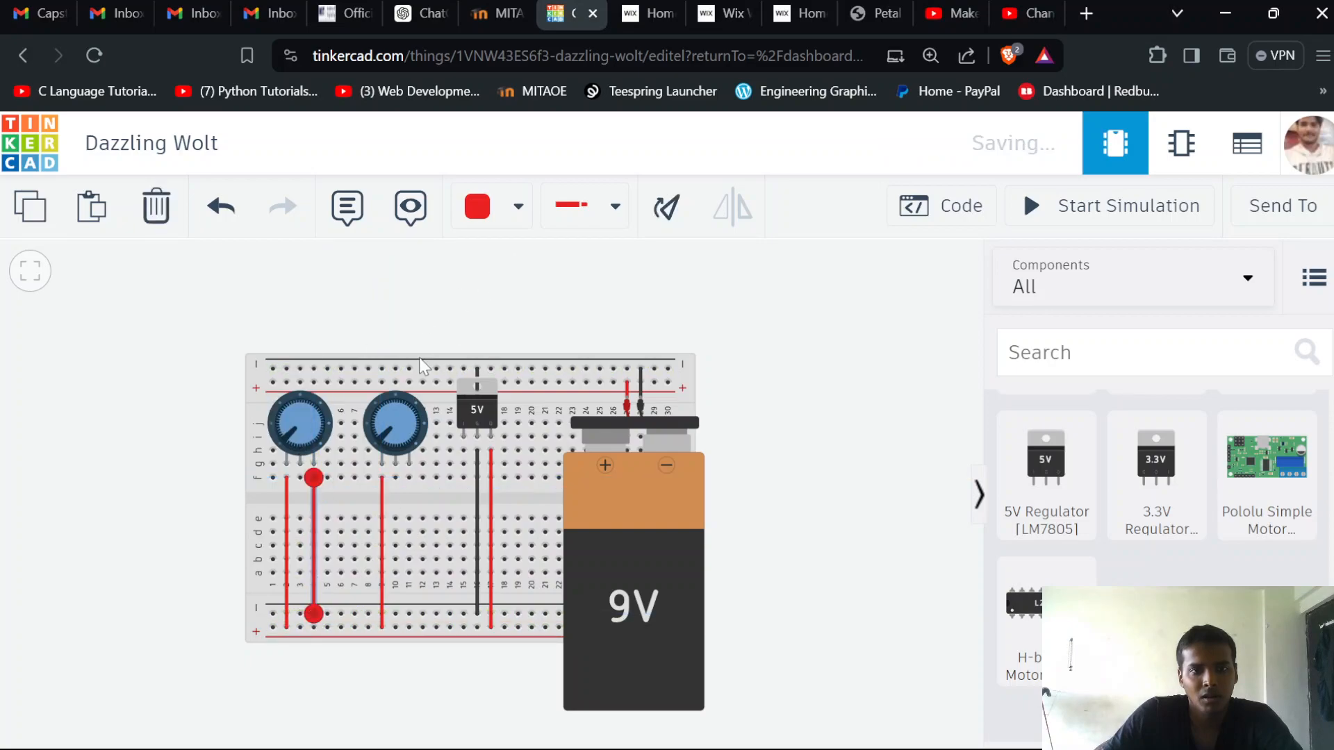
click(409, 477)
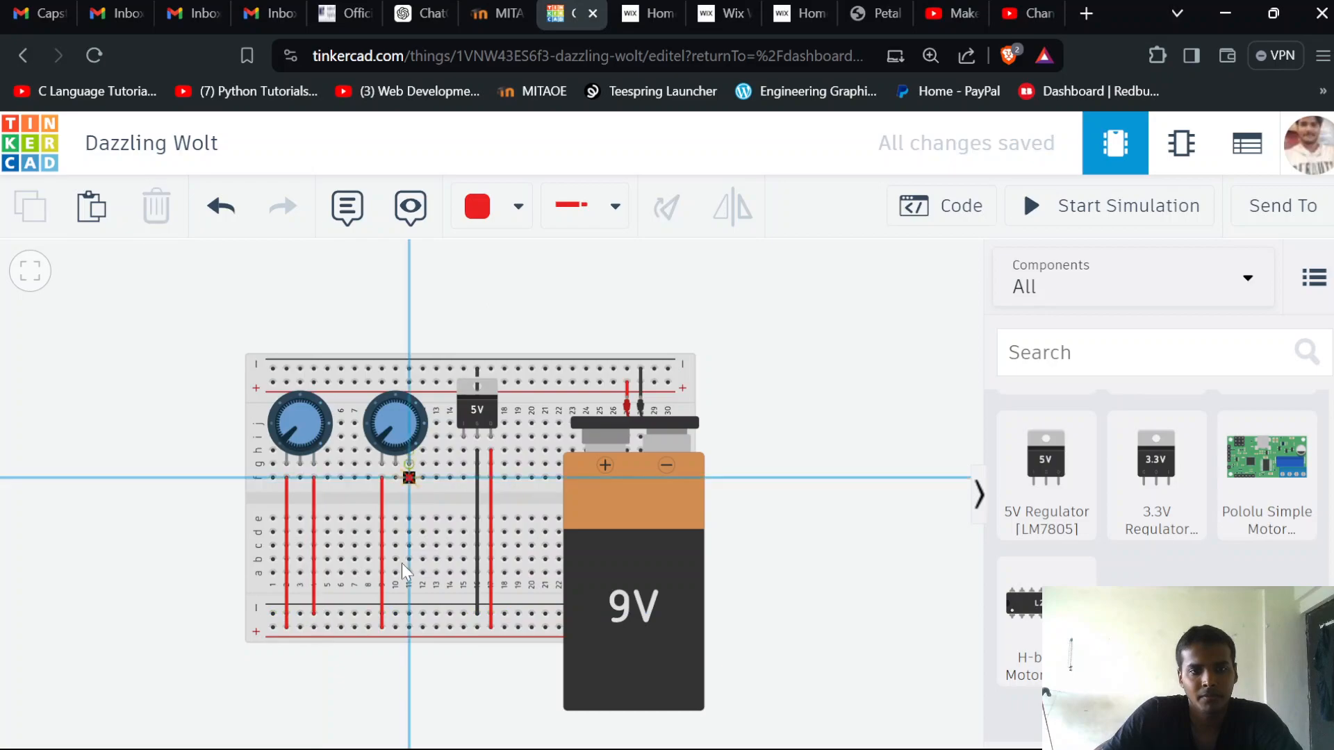
click(409, 610)
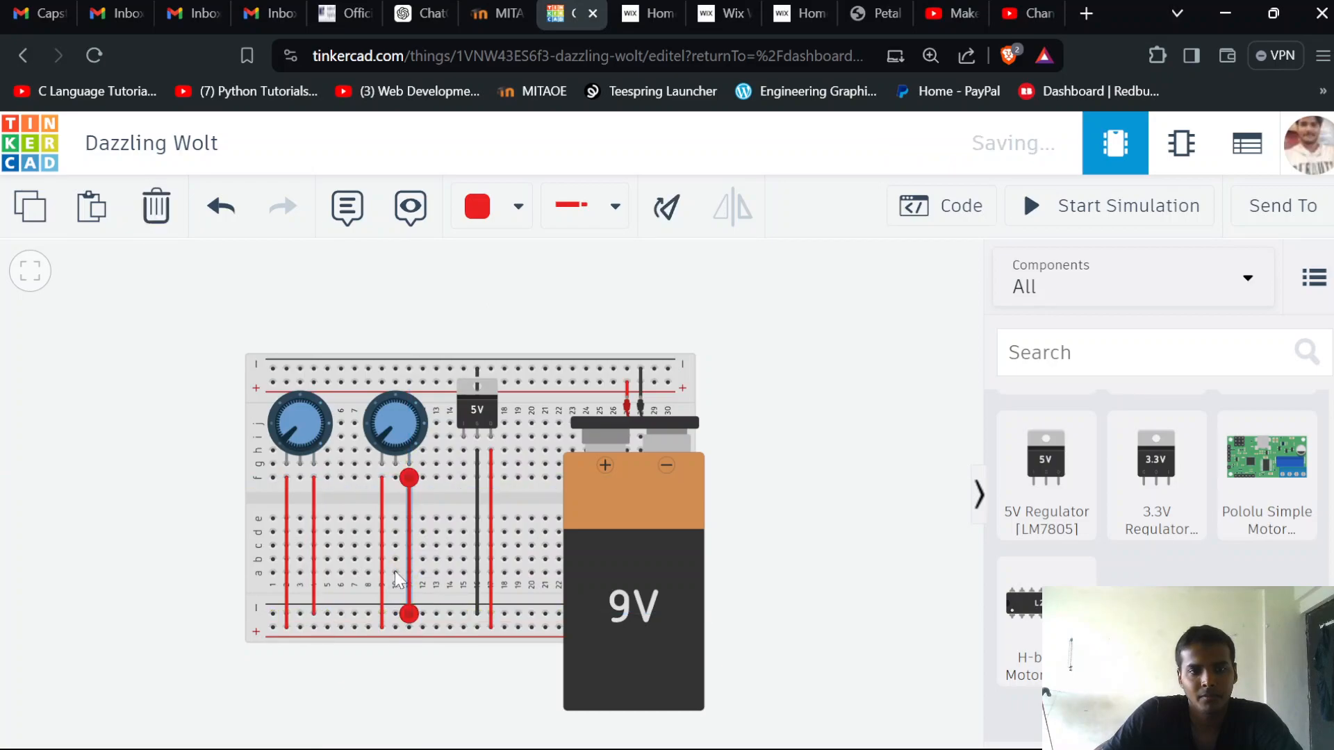
Change the color of the two potentiometer wires running to the lower negative rail to black
click(500, 212)
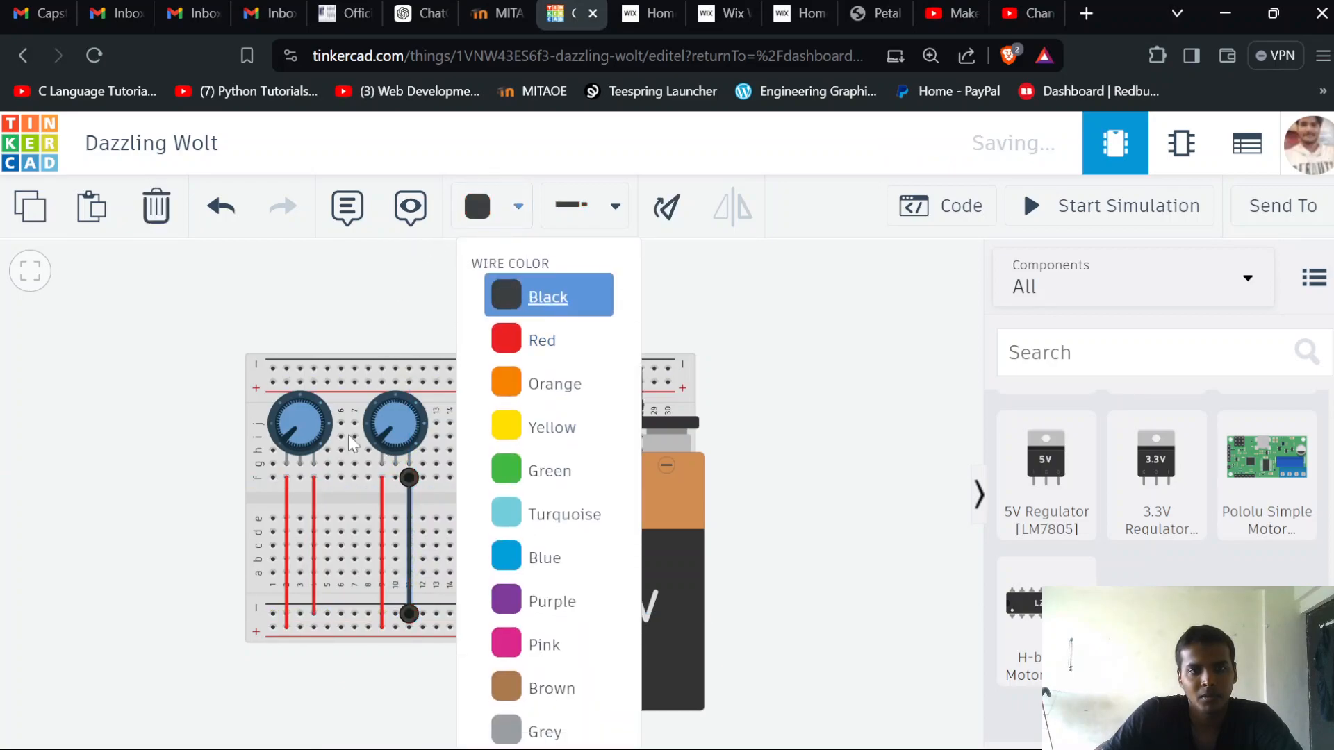
click(549, 295)
click(315, 496)
click(500, 209)
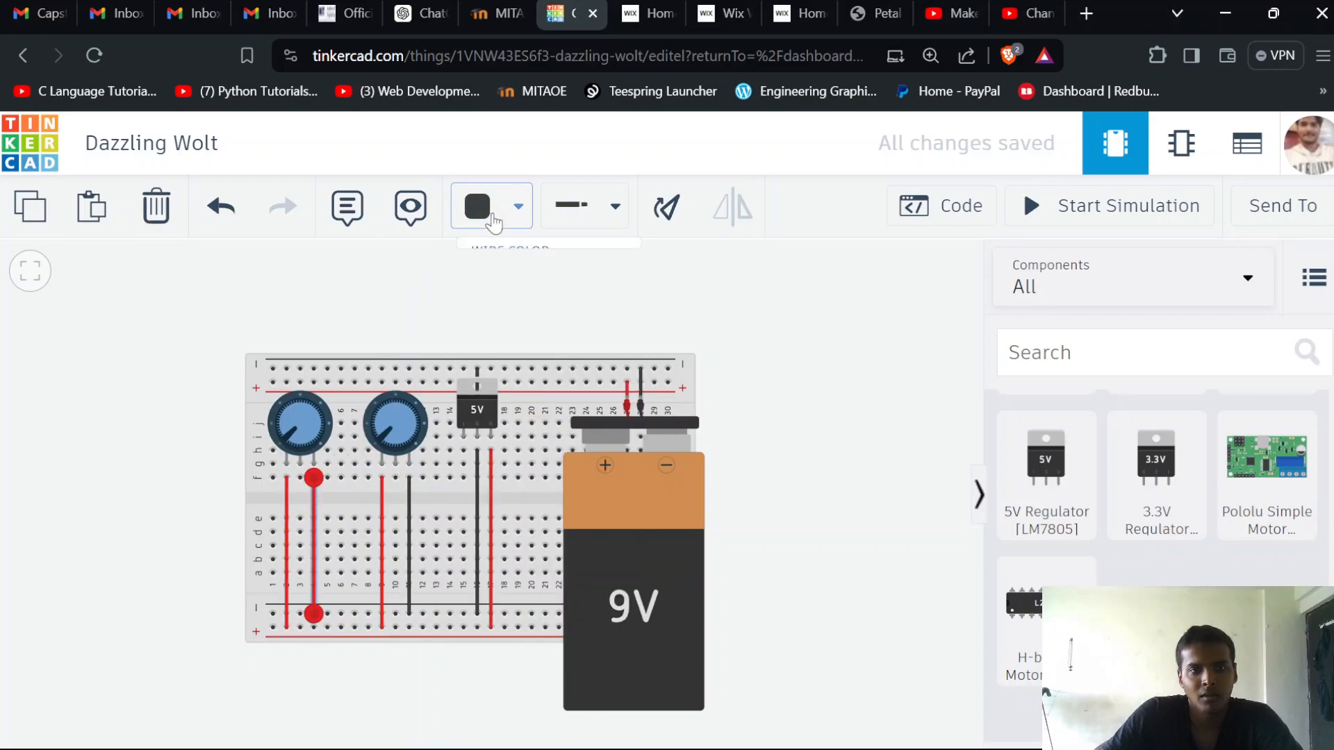
click(522, 313)
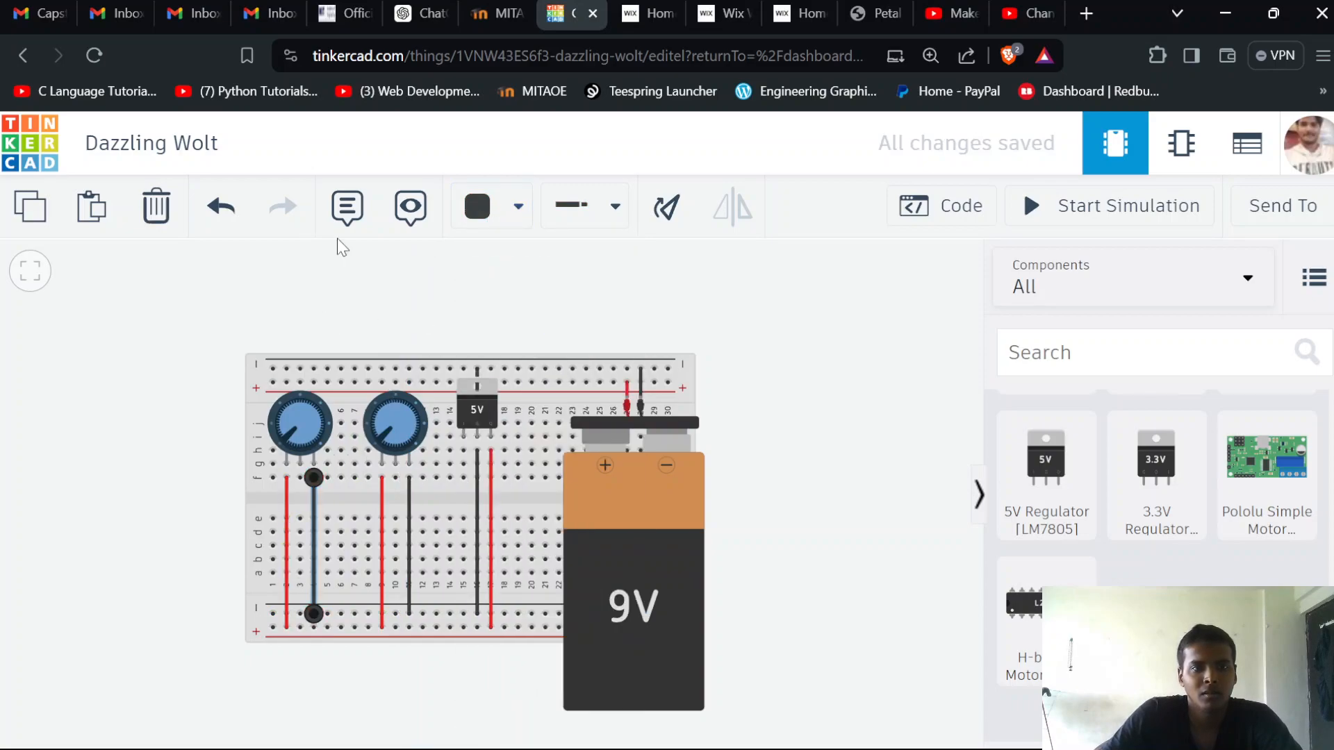
click(364, 270)
scroll(337, 347, down, 3)
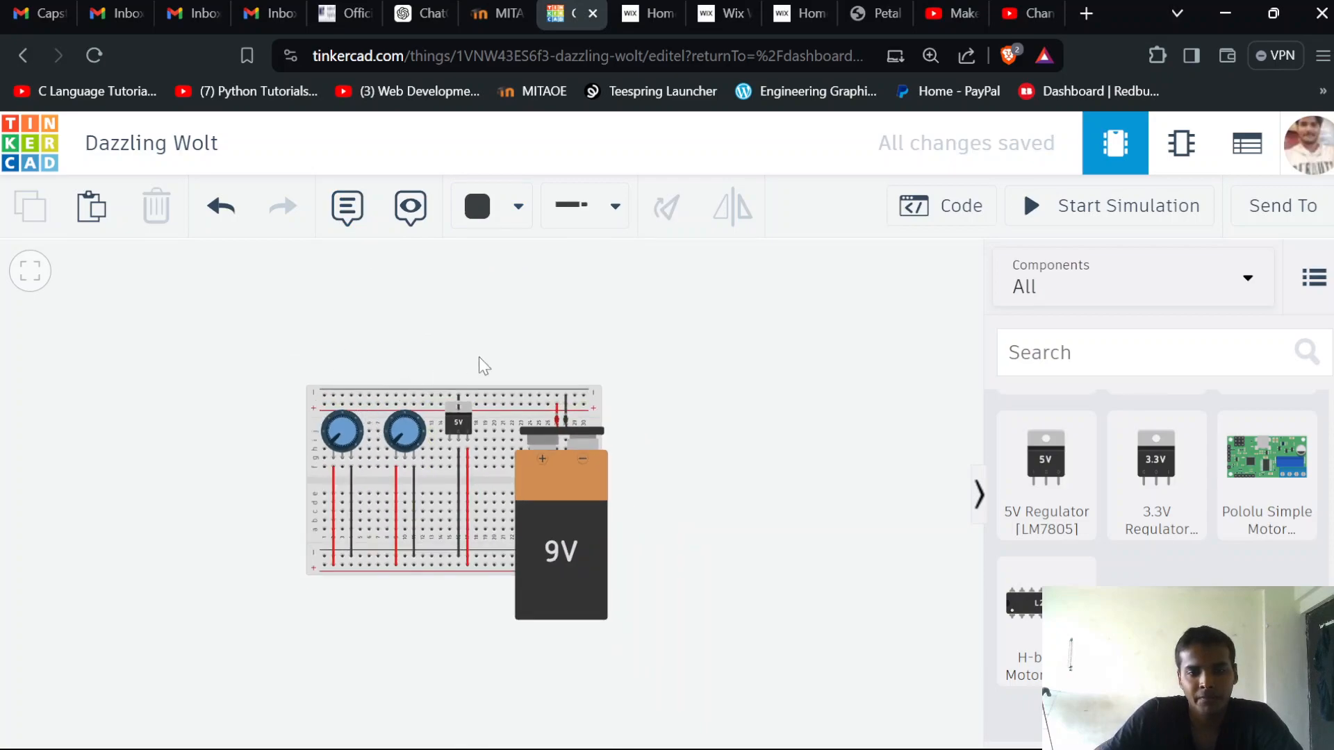
drag(312, 406, 626, 318)
click(327, 405)
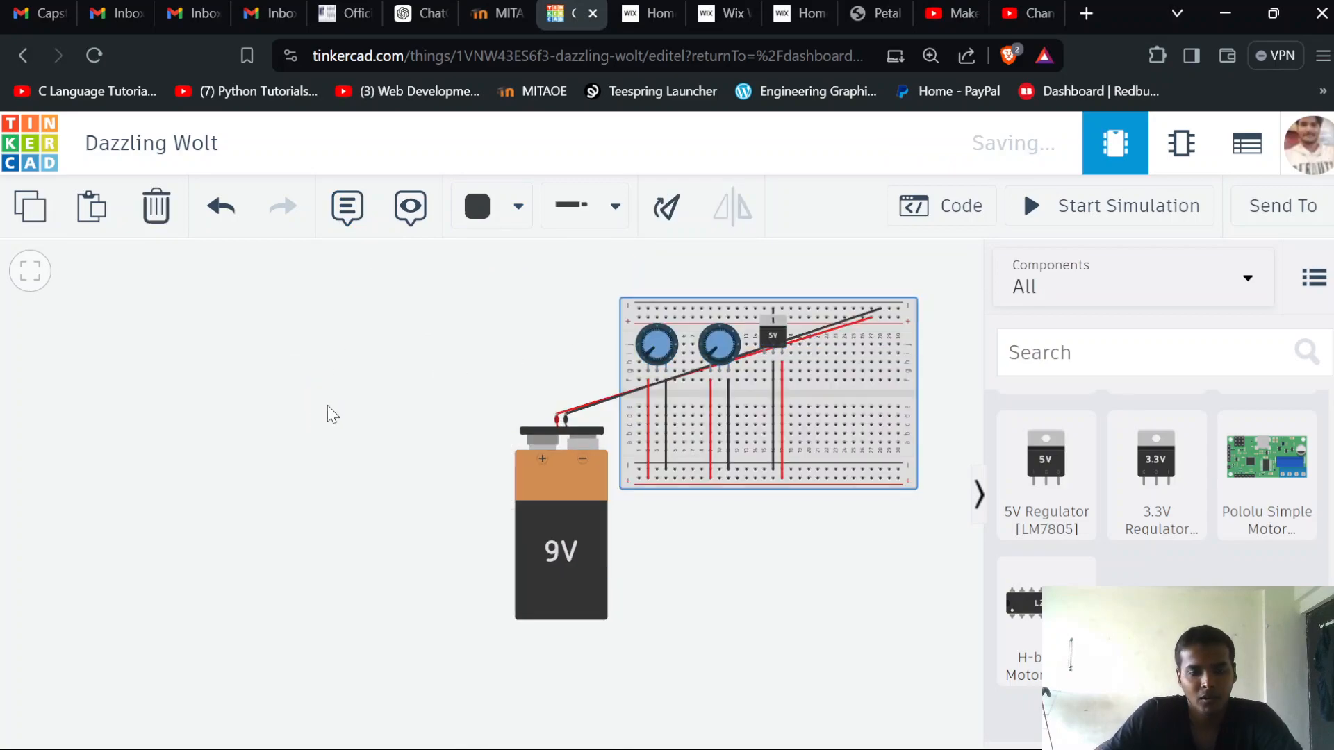
key(ctrl+z)
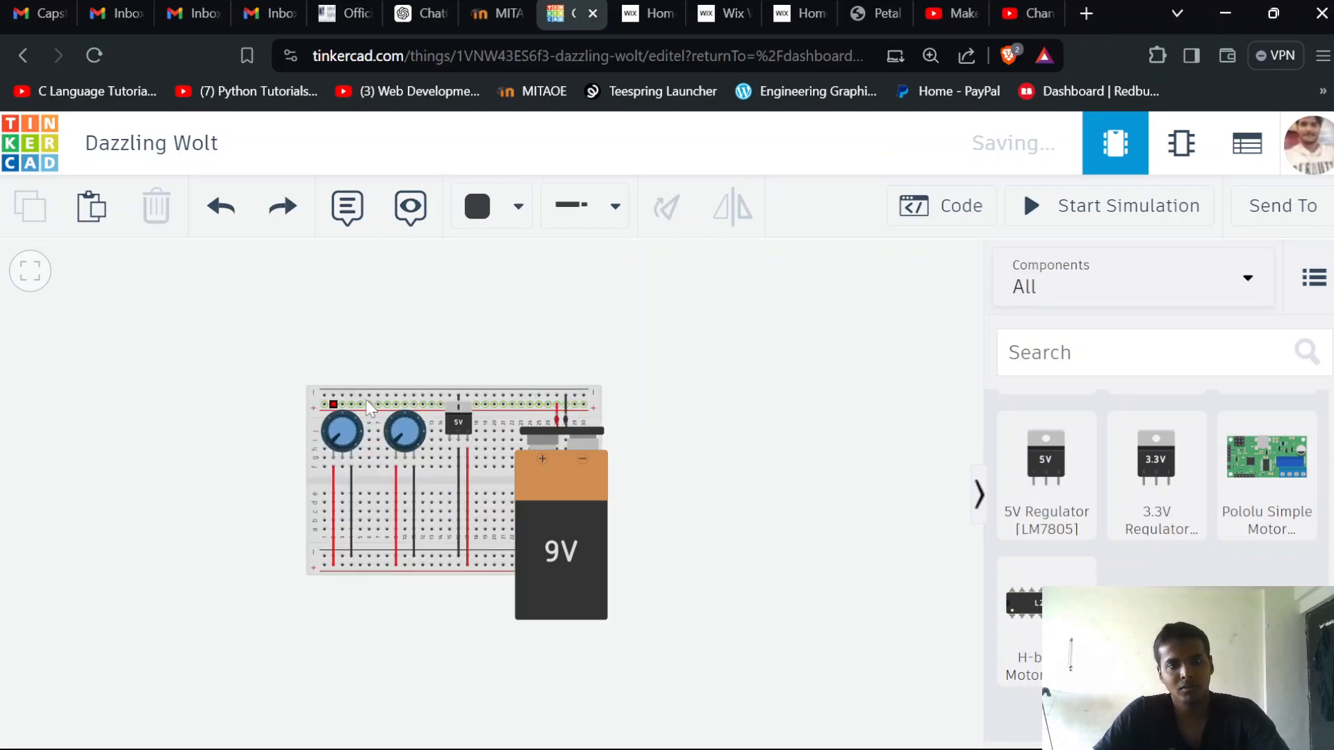
Add a second Breadboard Small to the empty workplane area beside the wired breadboard, on the potentiometer side
drag(236, 309, 570, 264)
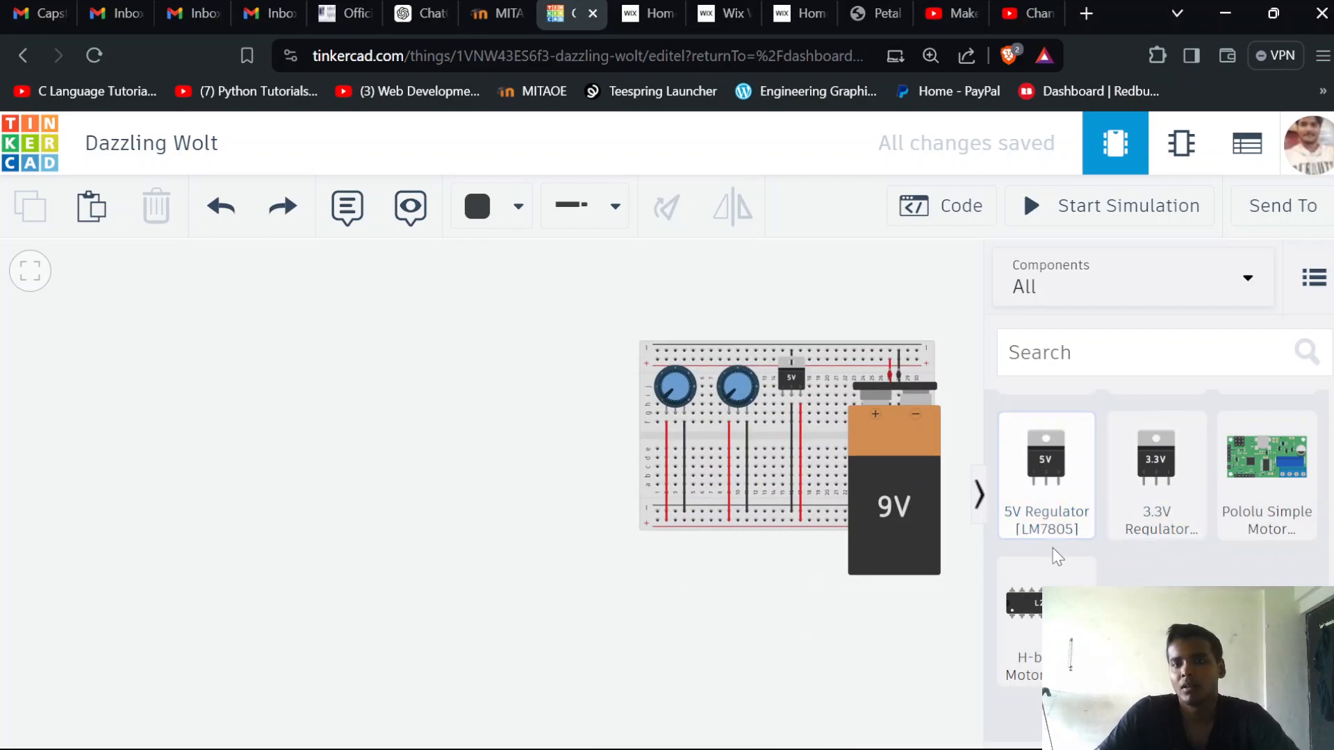
scroll(1107, 514, up, 8)
scroll(1109, 521, down, 4)
scroll(1109, 521, up, 6)
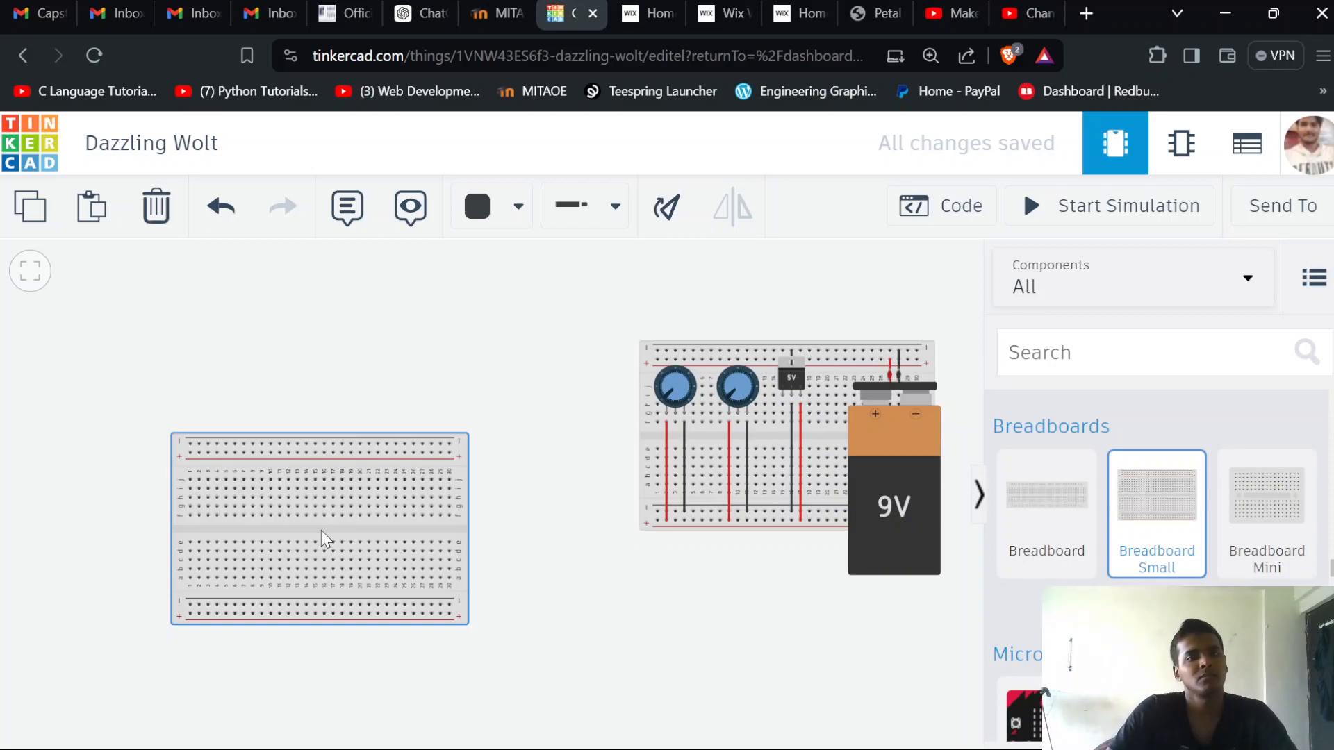
click(323, 490)
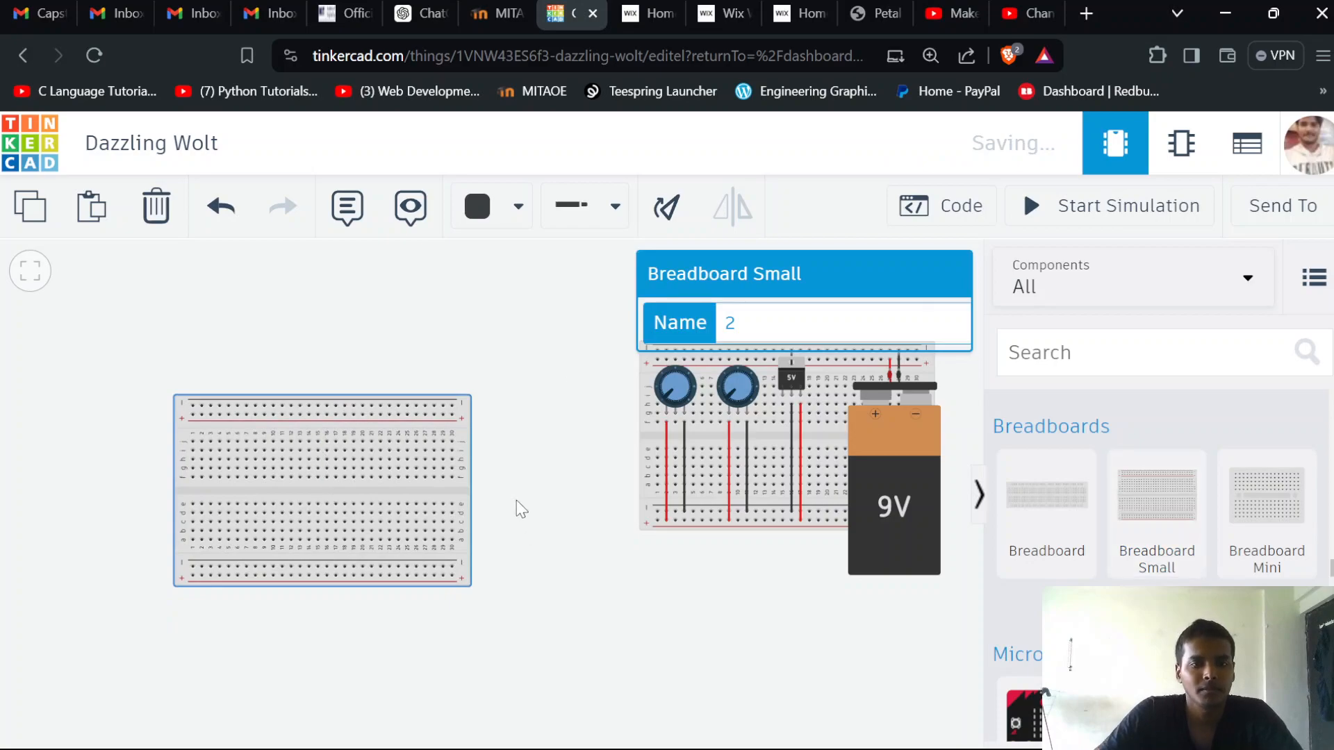
click(538, 453)
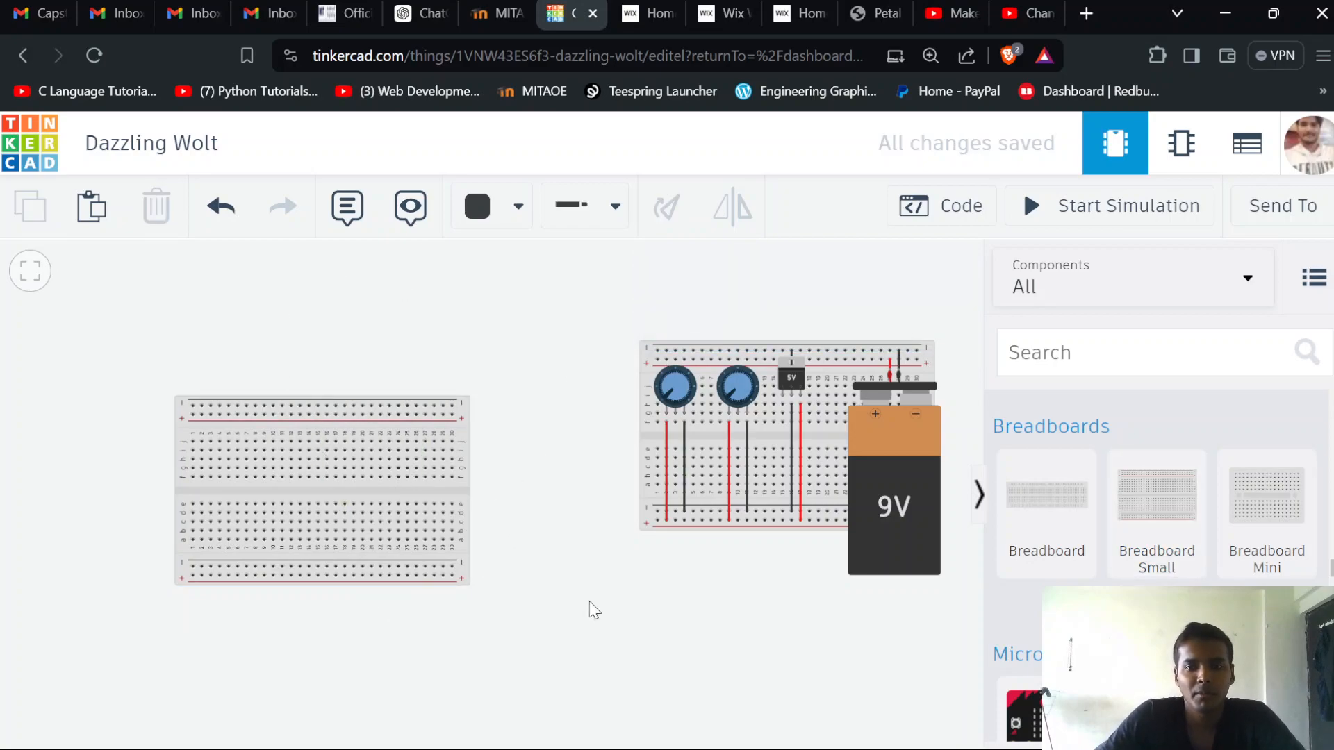
Place an L293D H-bridge Motor Driver across the center gap of the new breadboard, spanning columns 12 to 19
scroll(1120, 573, down, 5)
scroll(1119, 570, up, 10)
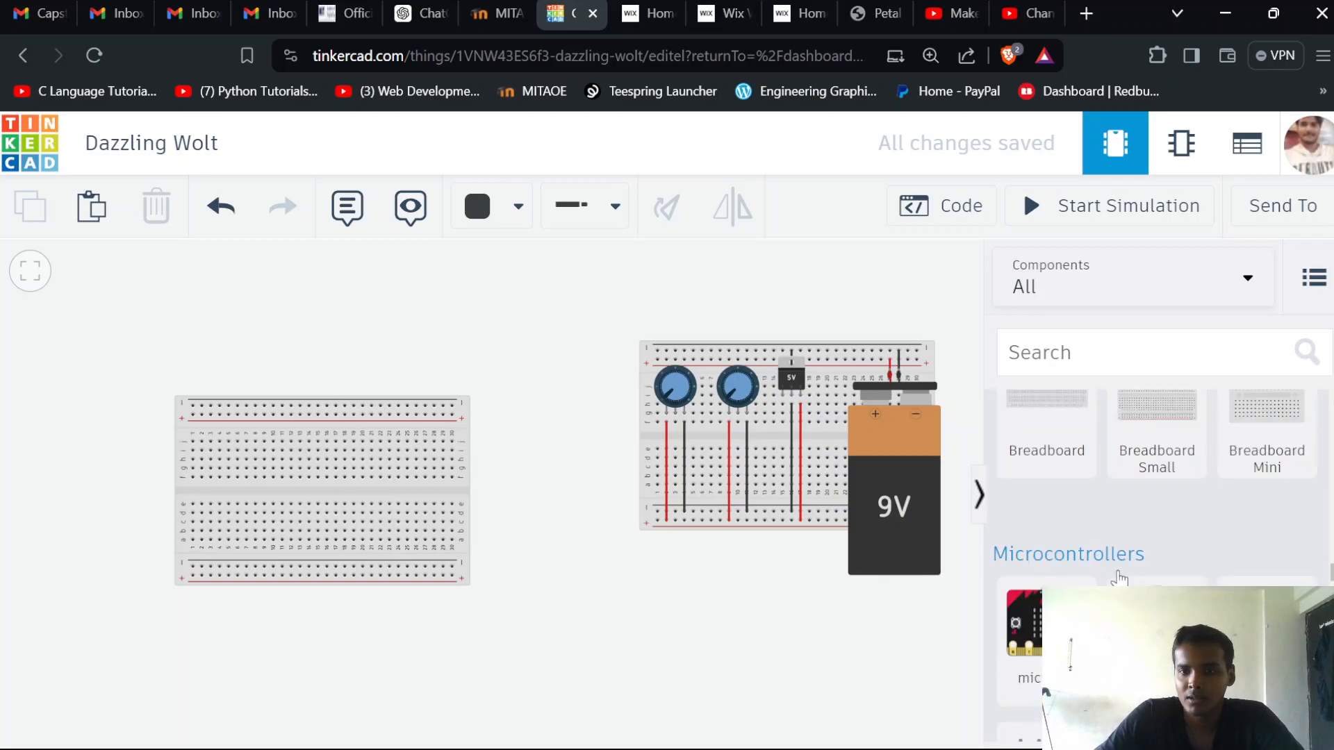
scroll(1119, 570, up, 4)
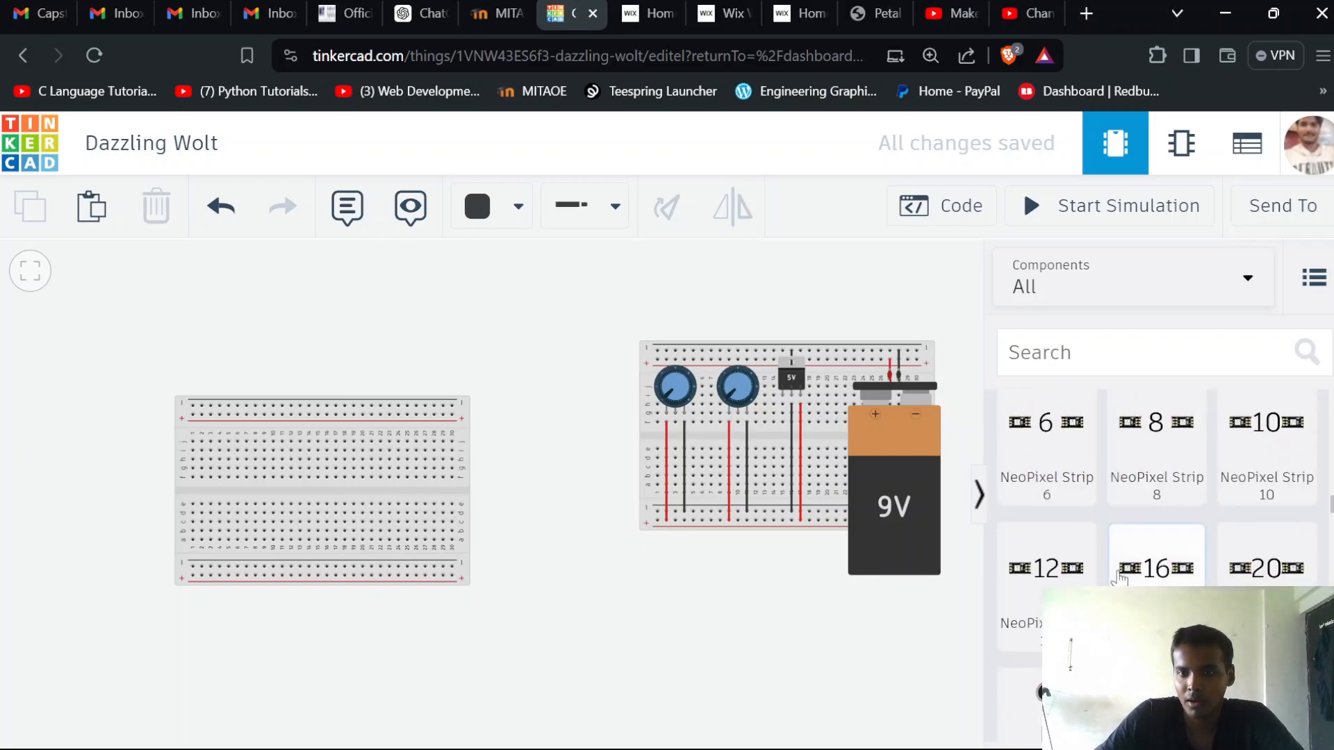
scroll(1119, 570, down, 6)
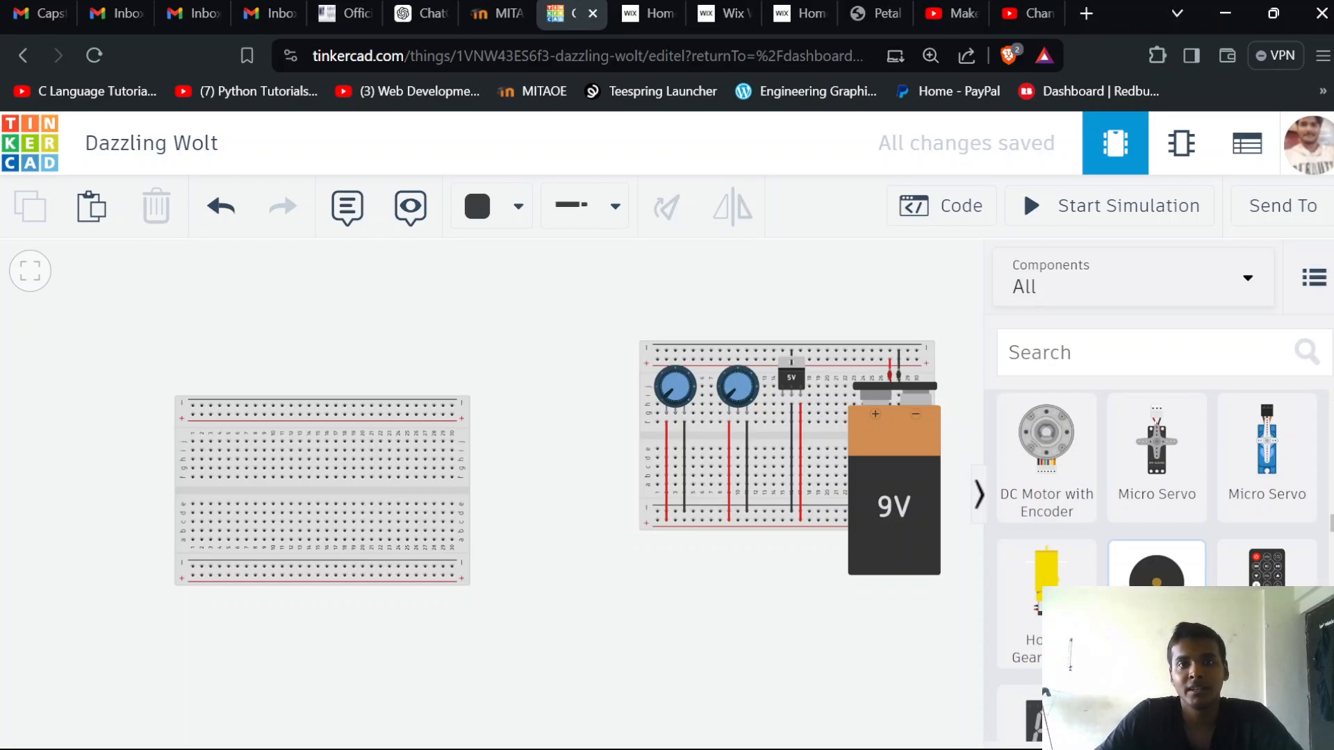
scroll(1156, 563, down, 15)
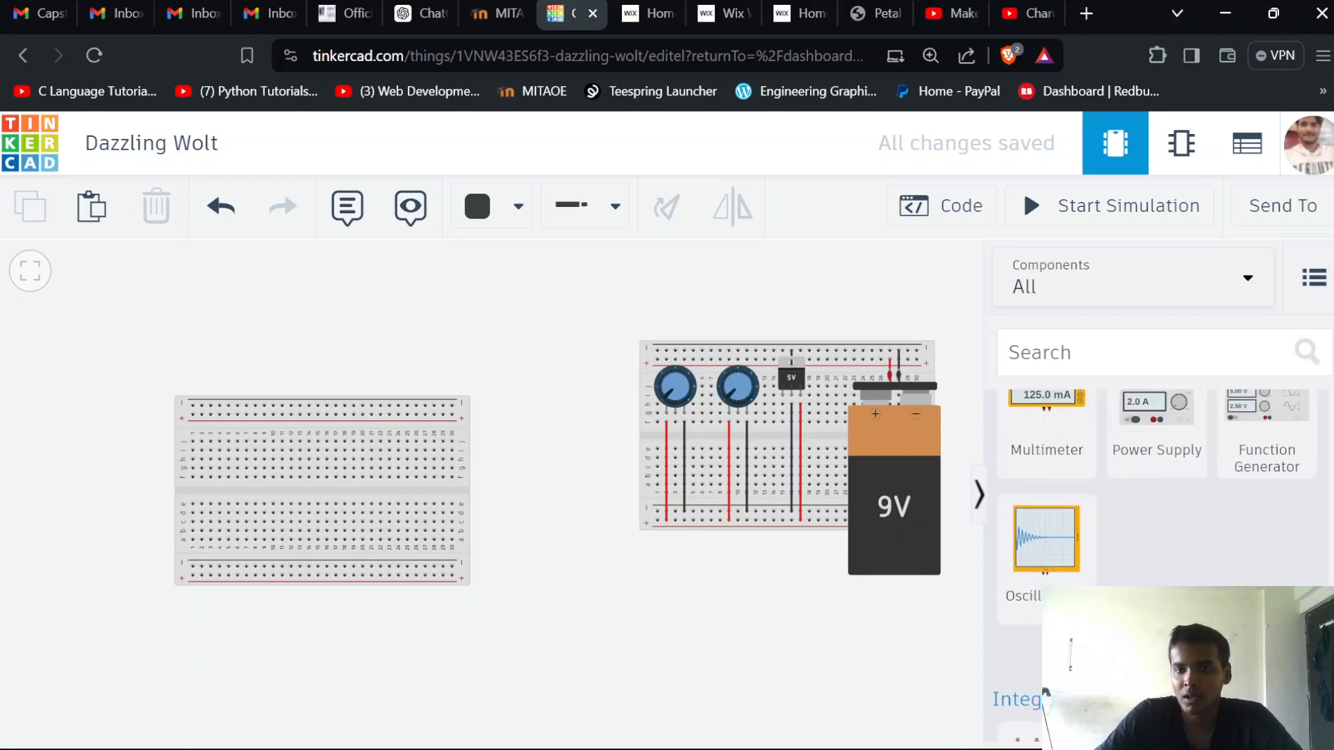
scroll(1157, 563, up, 5)
scroll(1157, 563, down, 4)
scroll(1157, 563, up, 2)
scroll(1140, 556, down, 2)
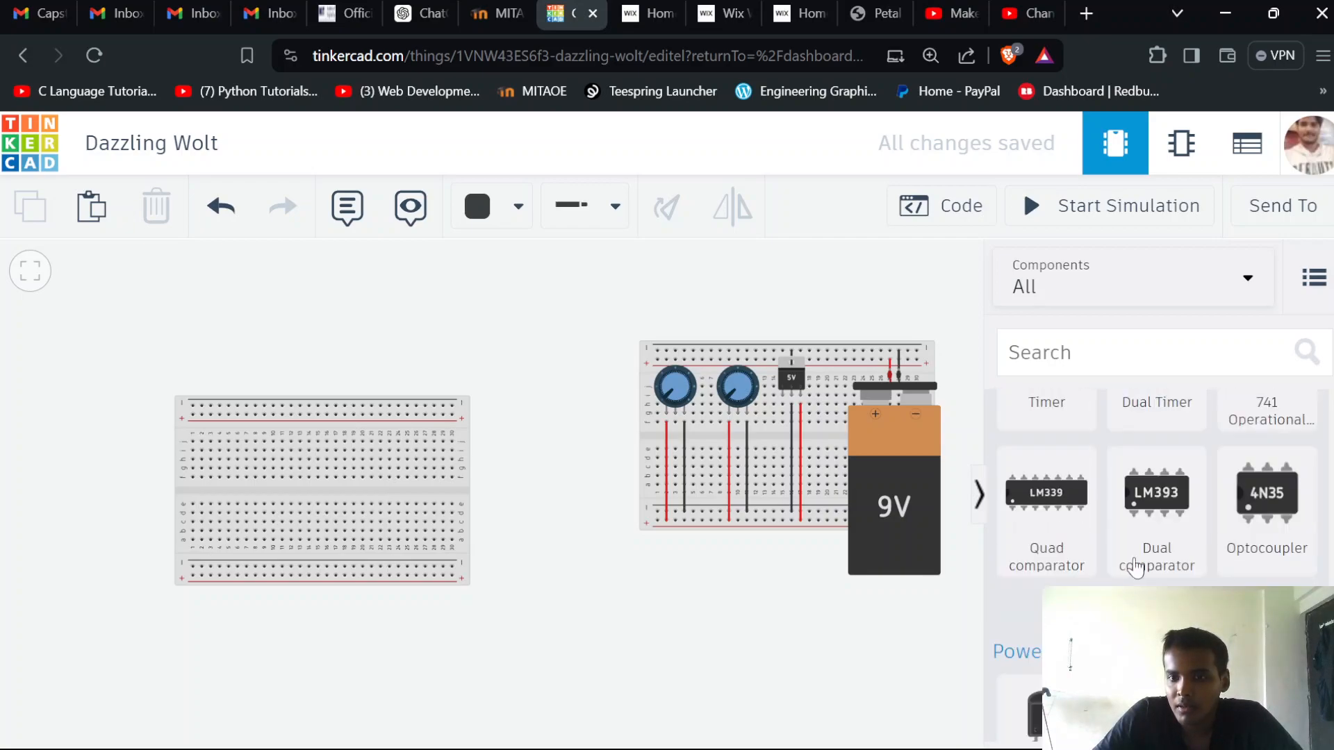
scroll(1170, 549, down, 5)
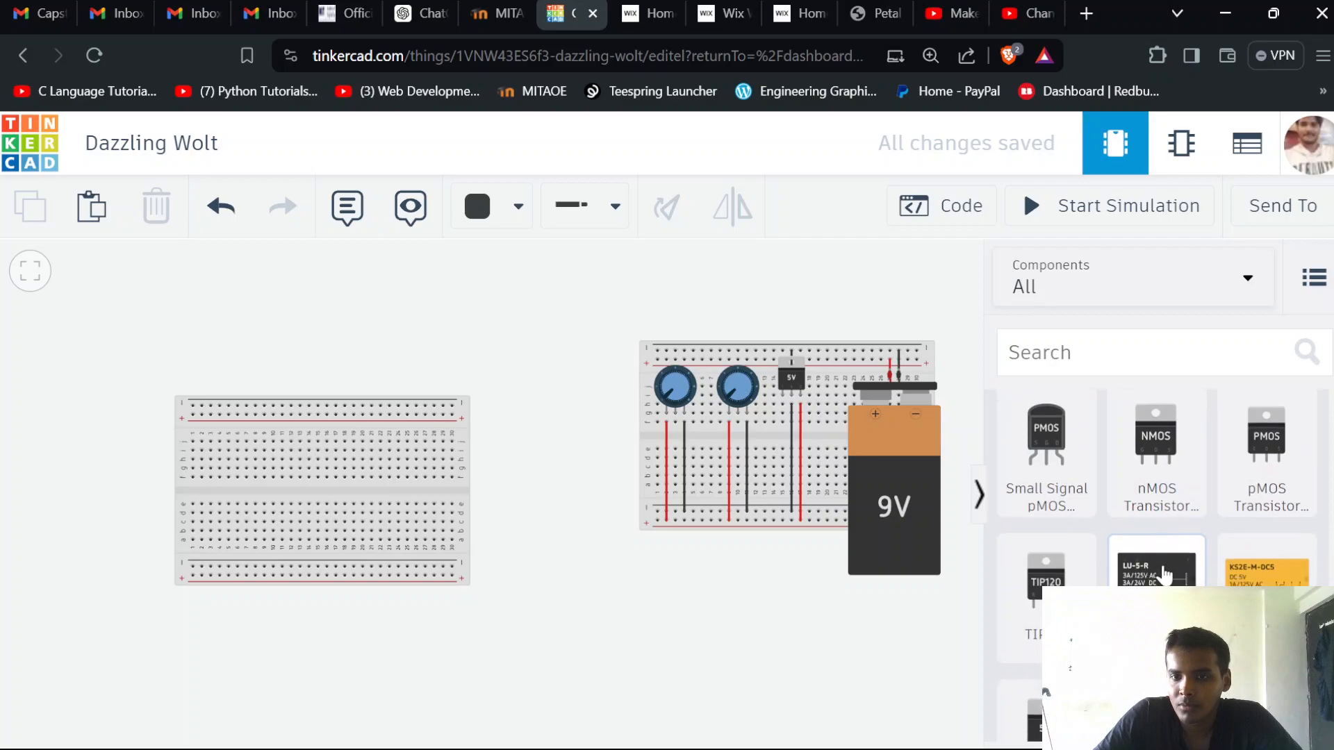
scroll(1163, 570, up, 1)
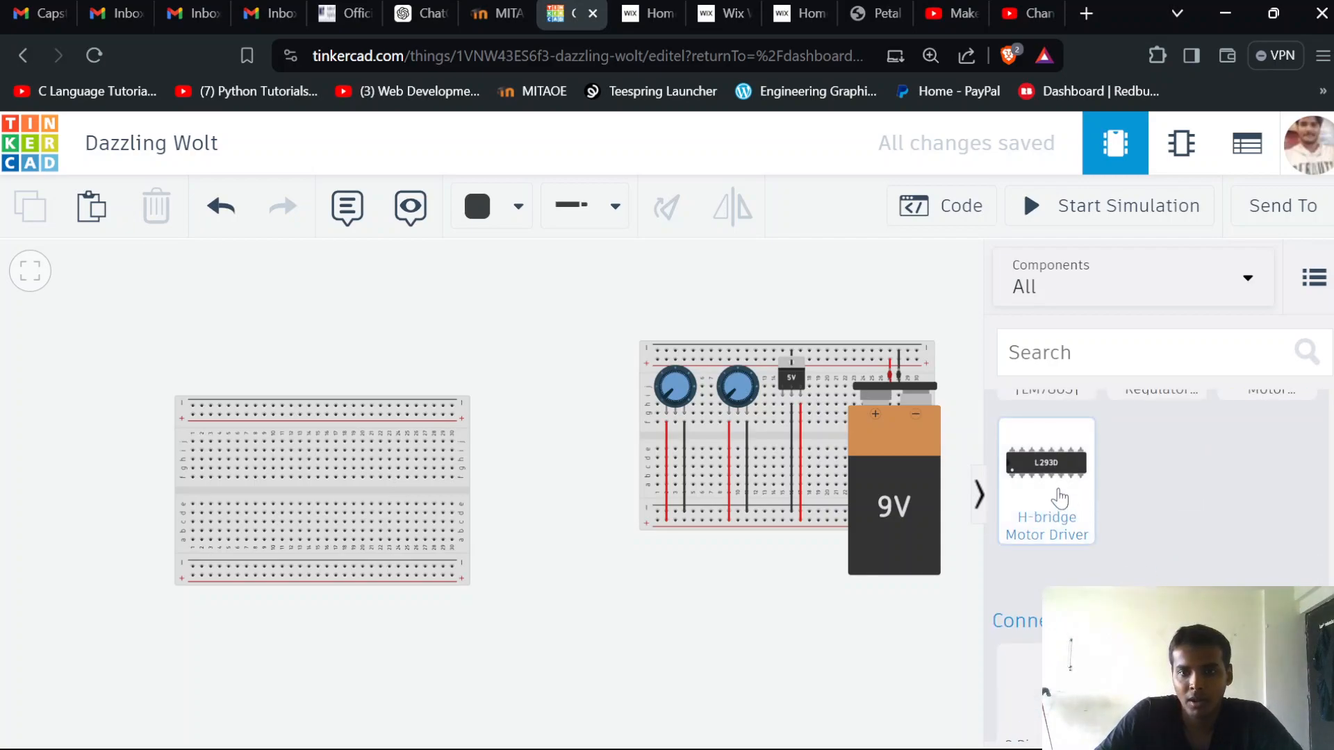
drag(1059, 498, 327, 498)
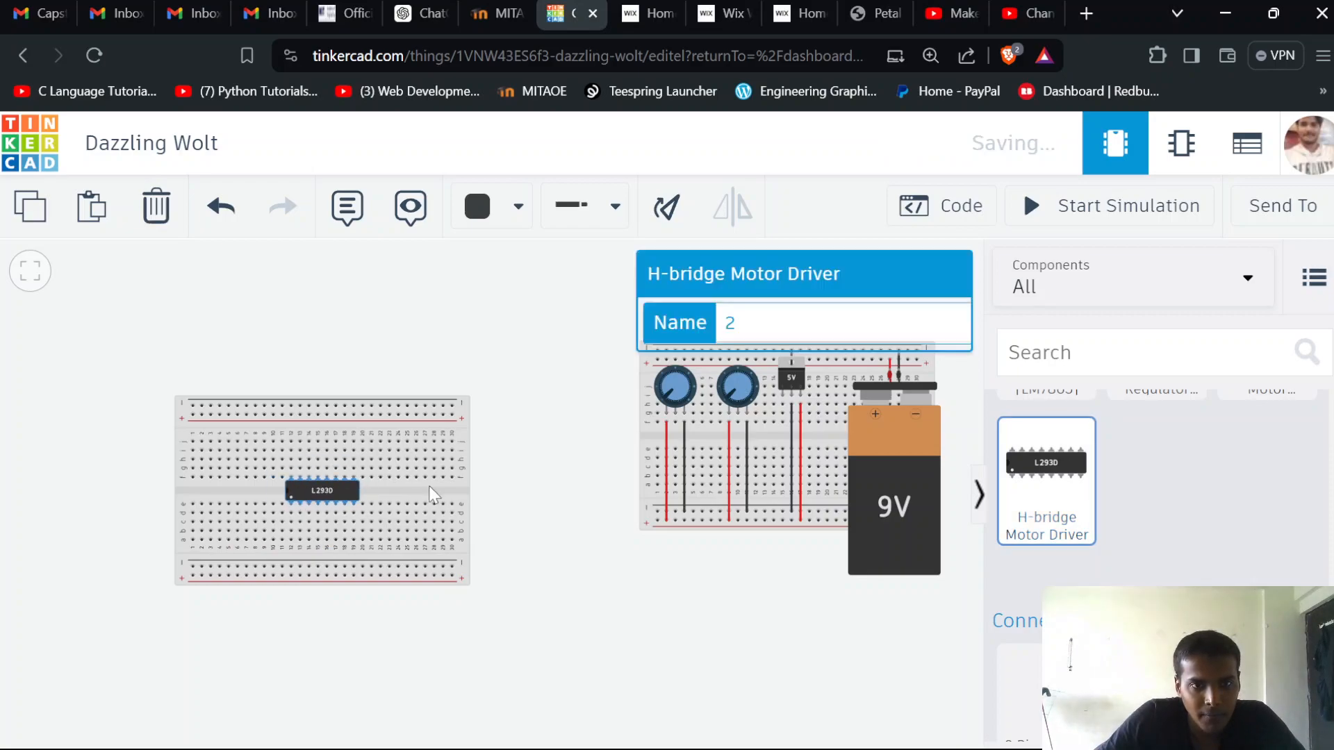
Move the breadboard holding the motor driver directly against the potentiometer breadboard, with their rails lined up
drag(428, 490, 562, 435)
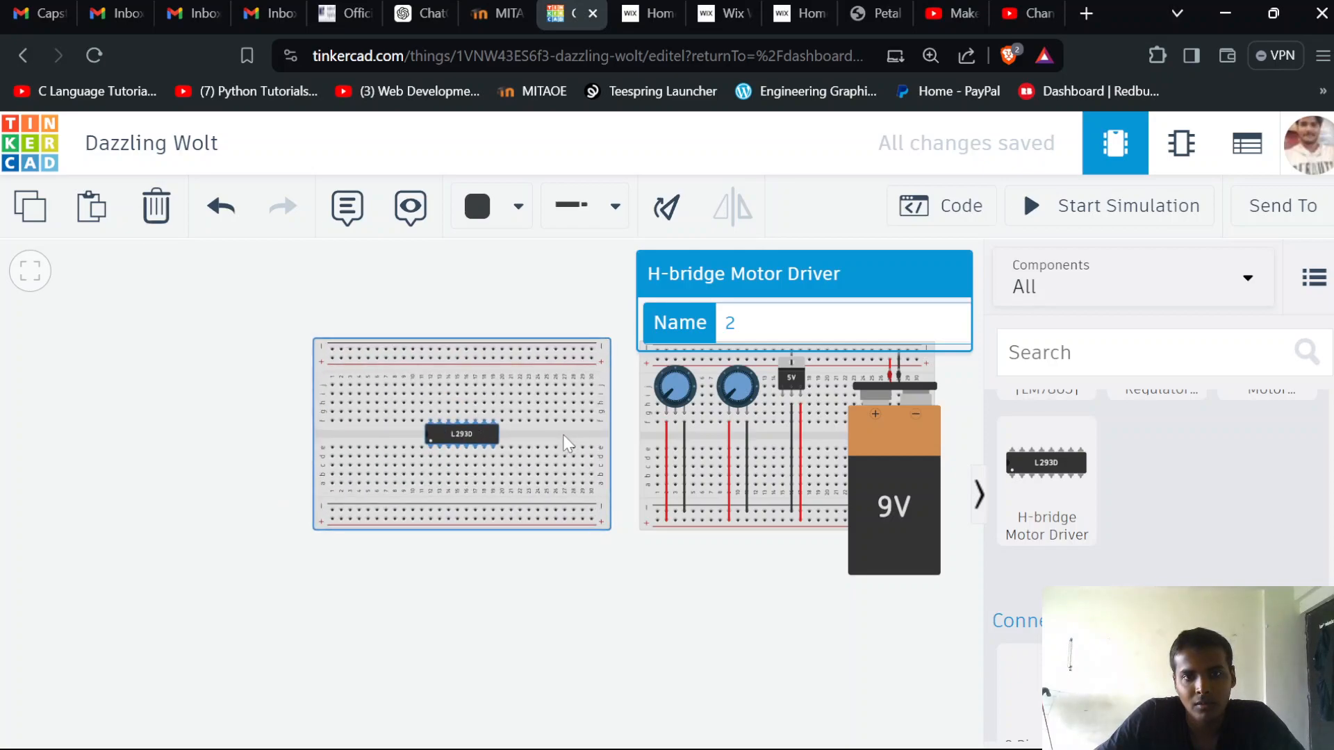
click(646, 560)
scroll(636, 464, up, 5)
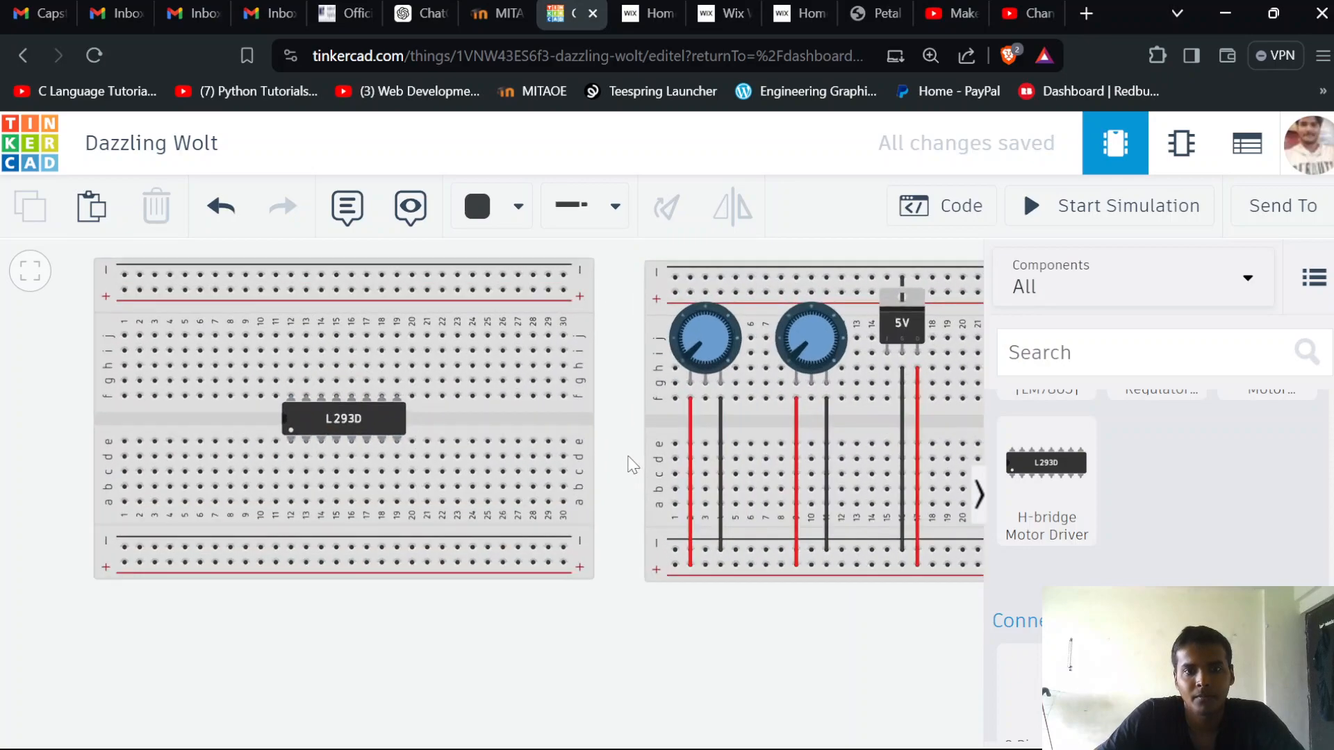
drag(619, 413, 615, 423)
drag(577, 469, 616, 468)
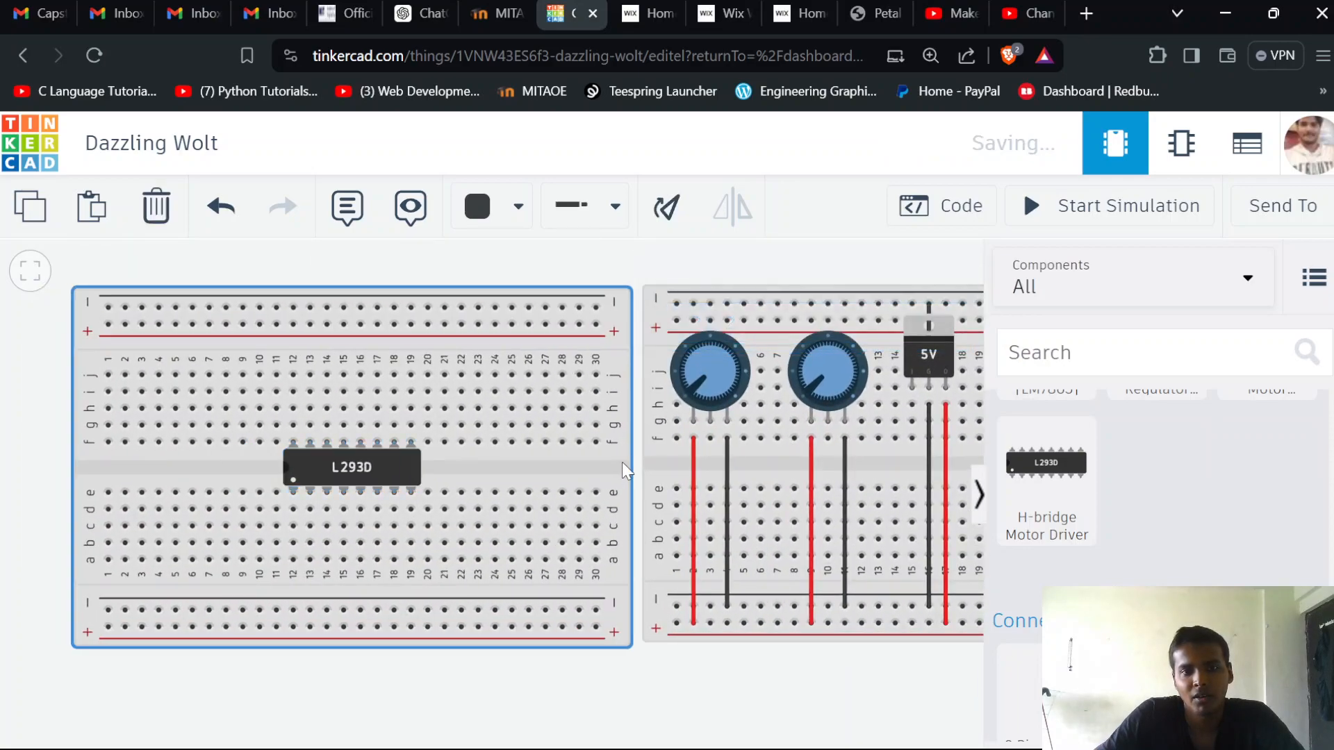
click(651, 664)
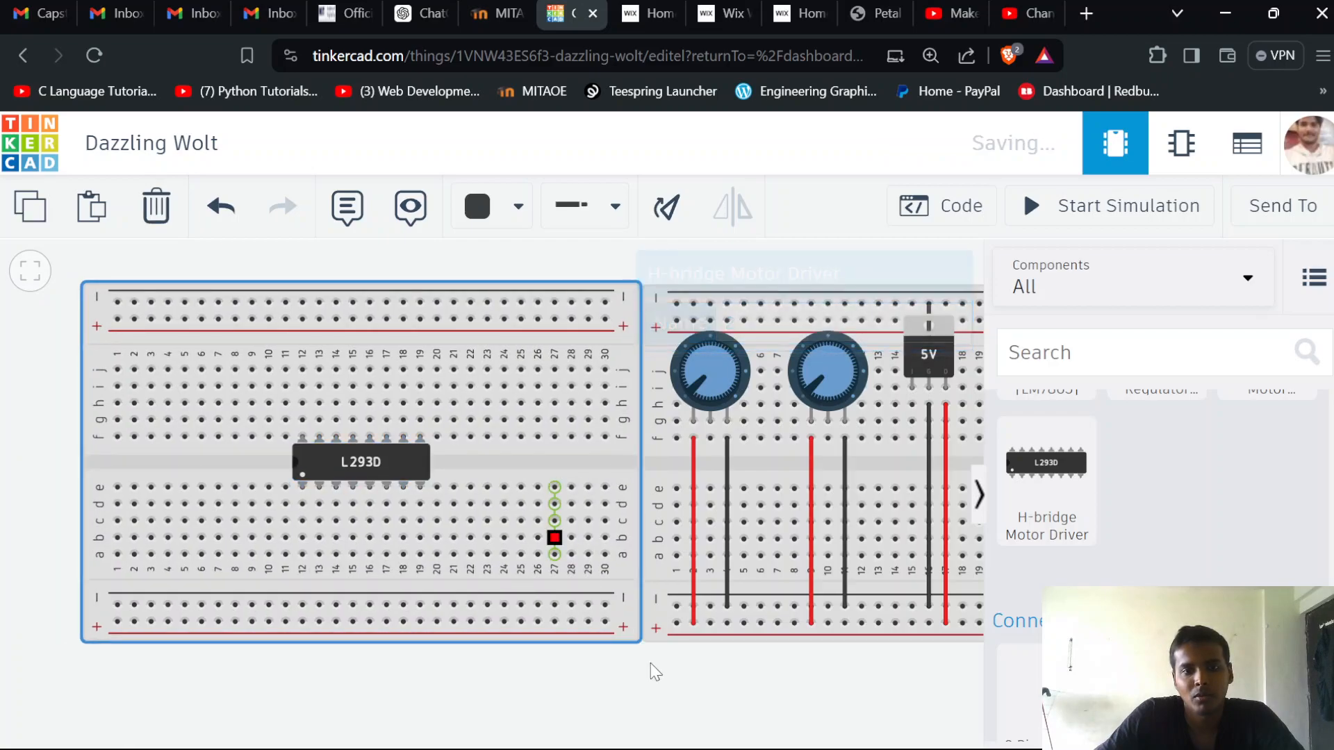
click(661, 675)
Bridge the upper rails of the two breadboards with a black wire between the negatives and a red wire between the positives
click(605, 303)
click(676, 304)
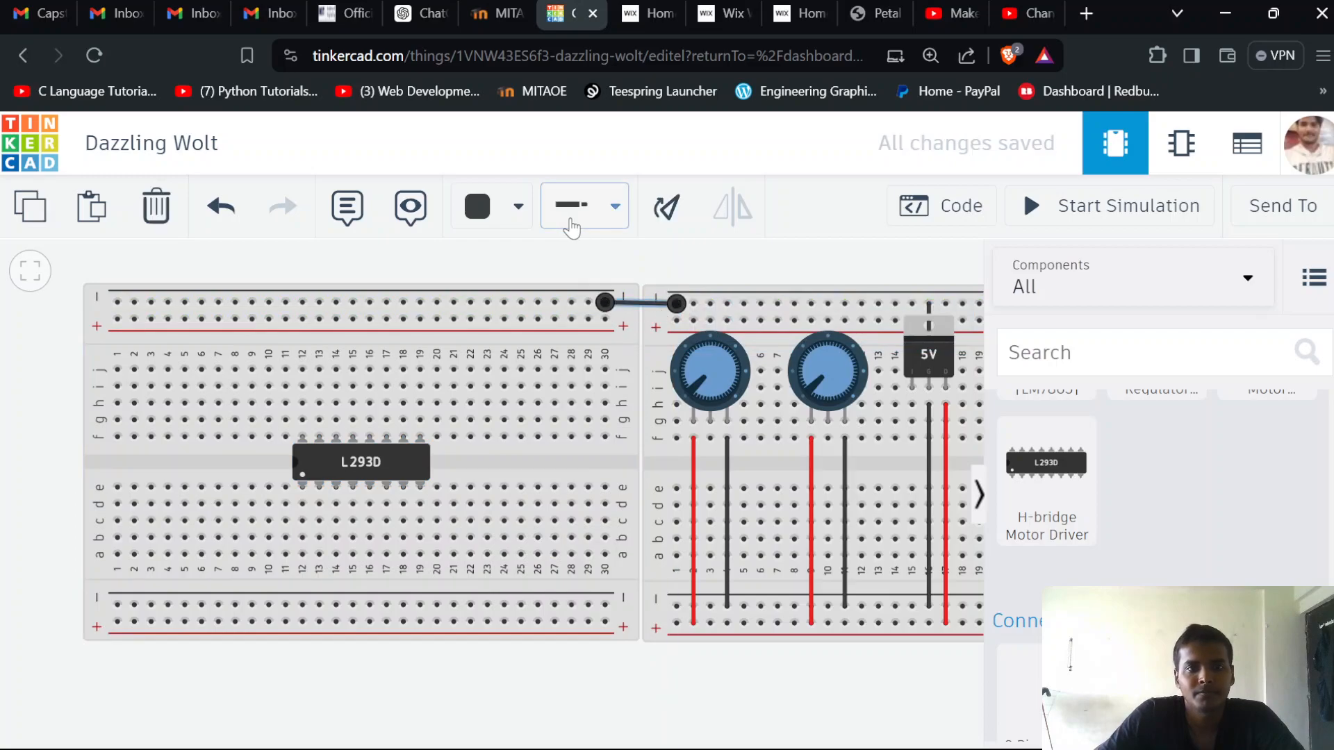
click(605, 319)
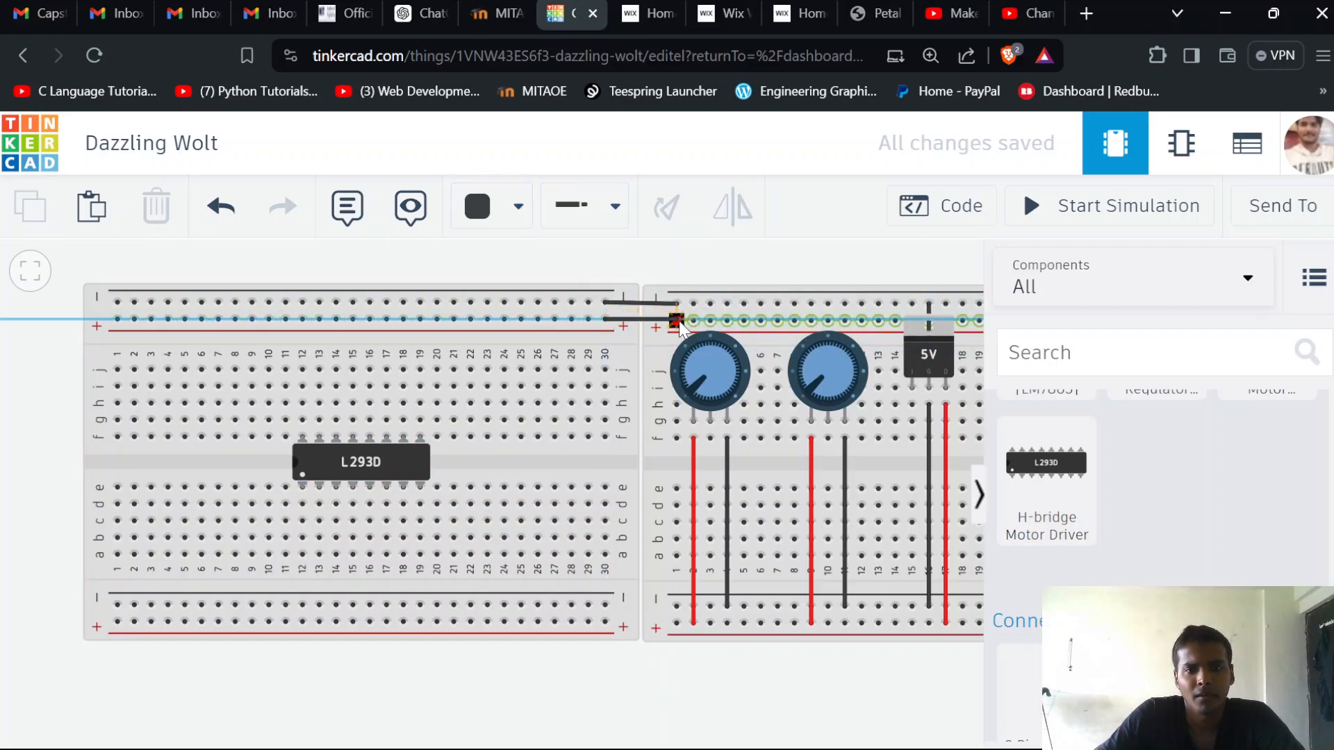
click(676, 319)
click(519, 206)
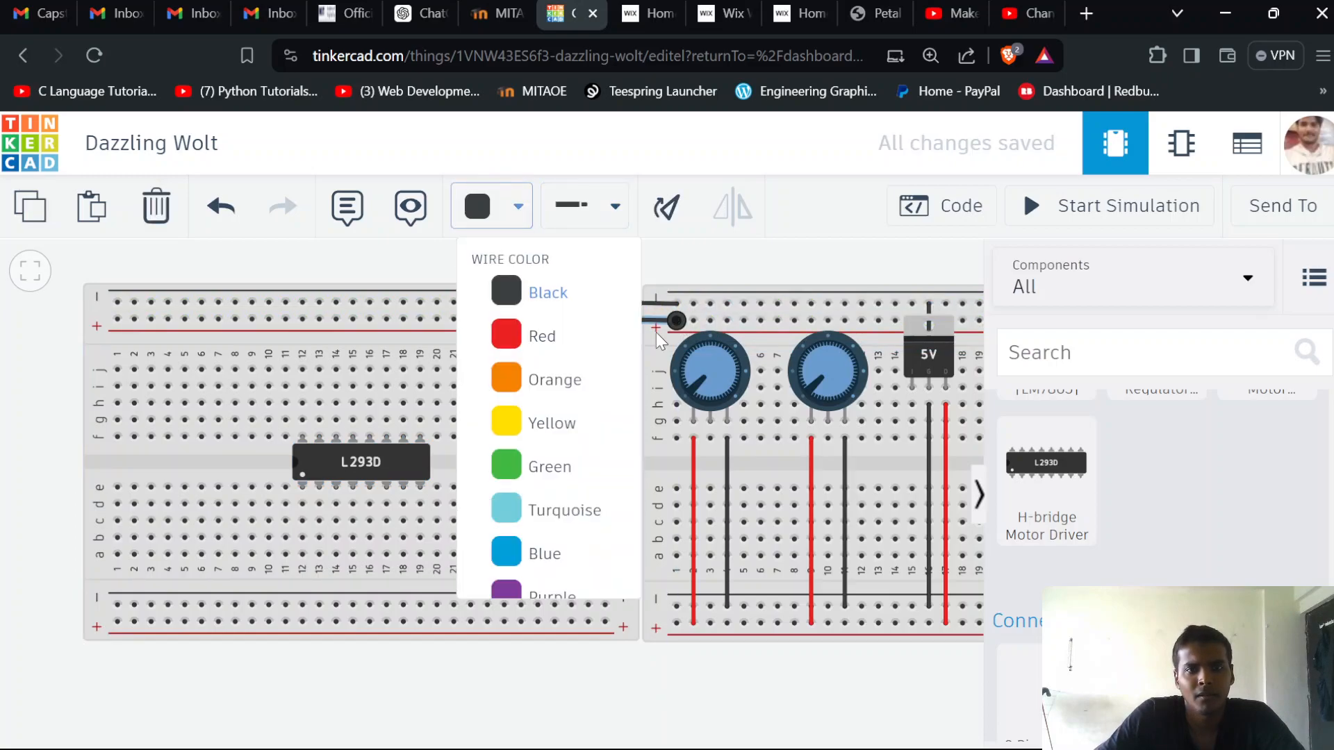
click(517, 336)
click(724, 252)
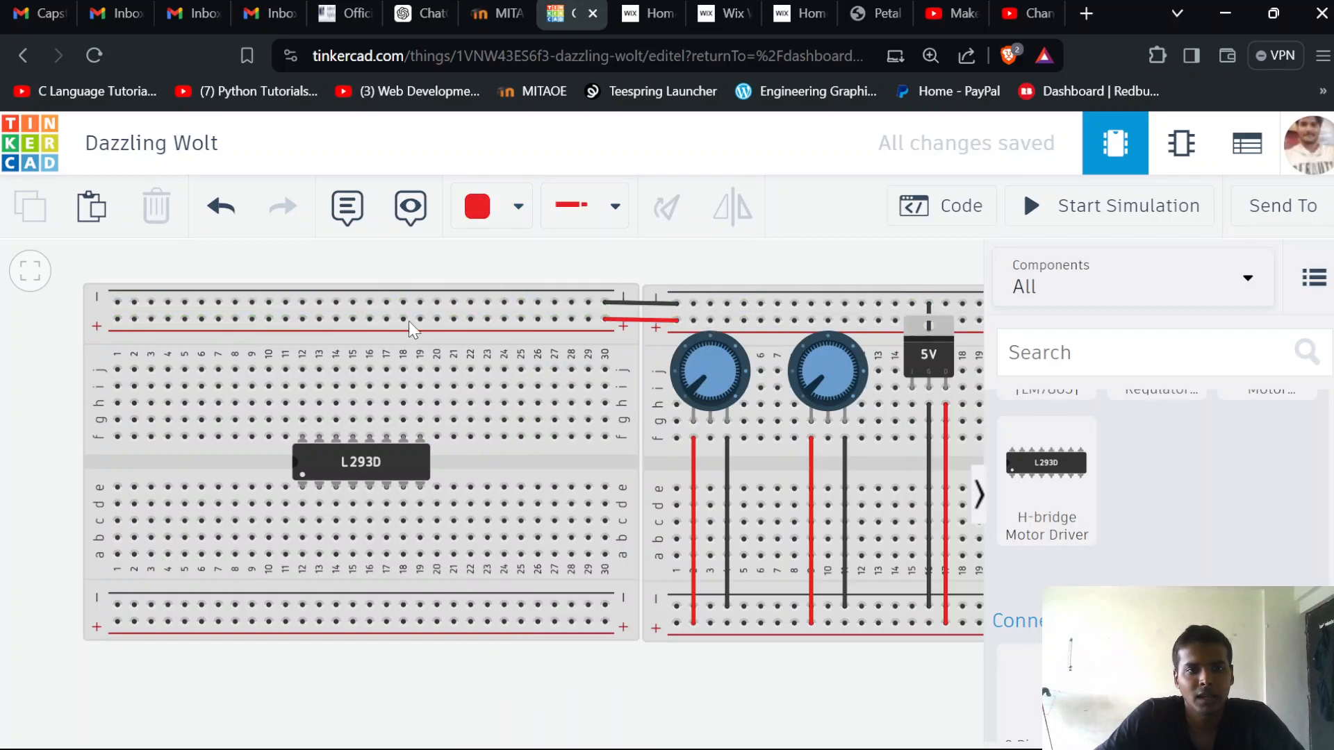
Bridge the lower rails of the two breadboards, using a black wire for the negatives and a red wire for the positives
click(606, 605)
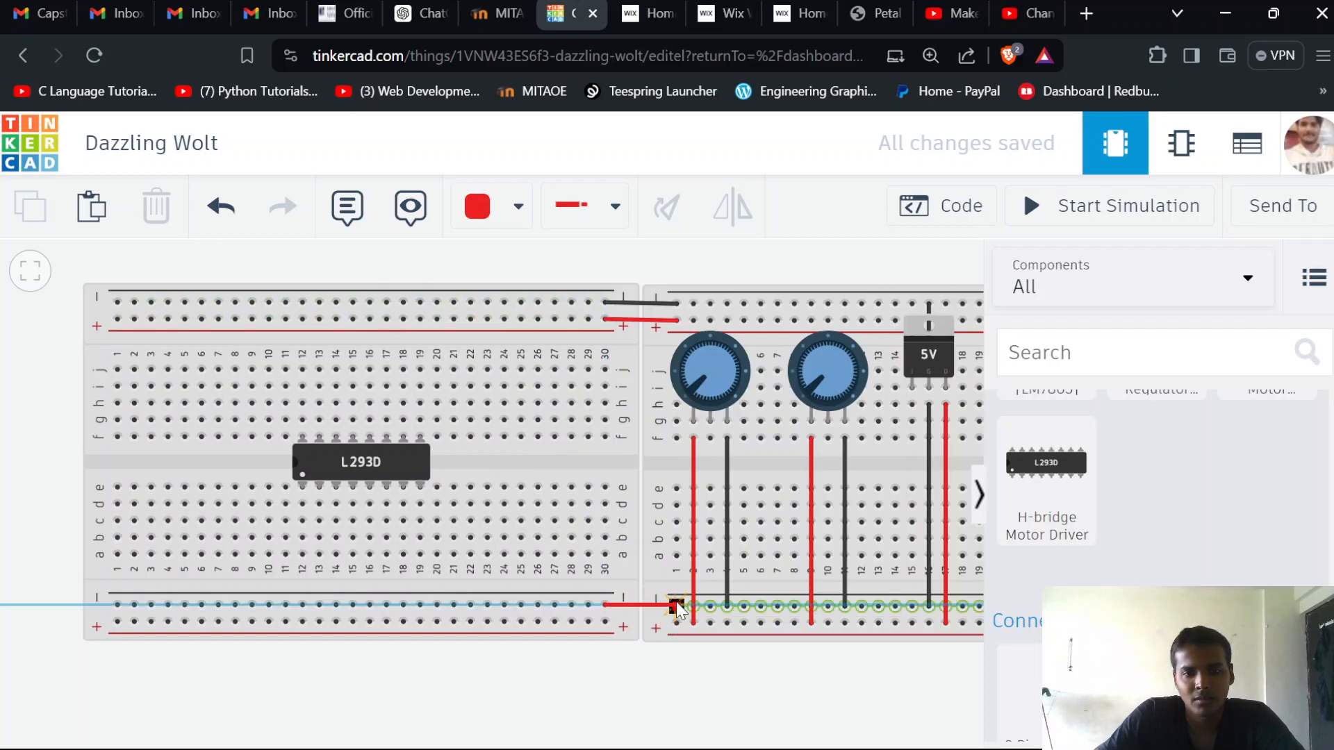
click(676, 606)
click(515, 232)
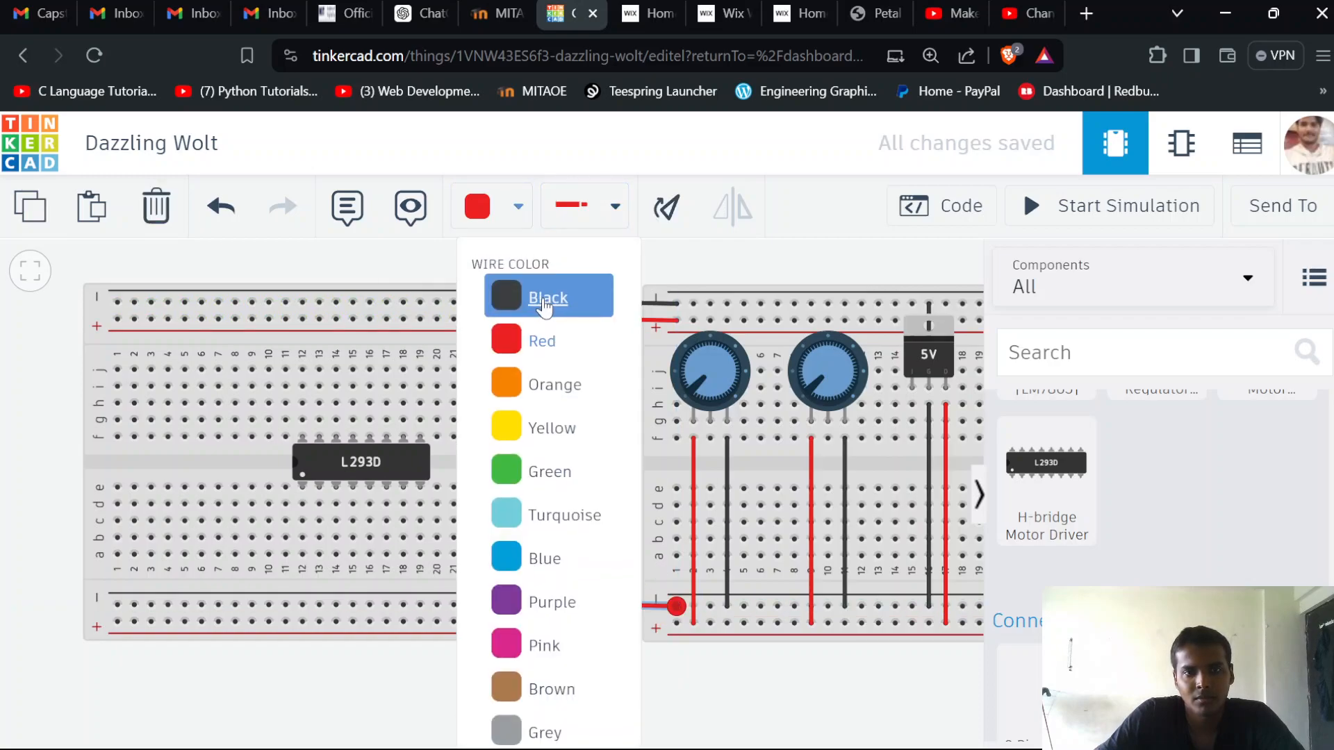
click(544, 297)
click(616, 623)
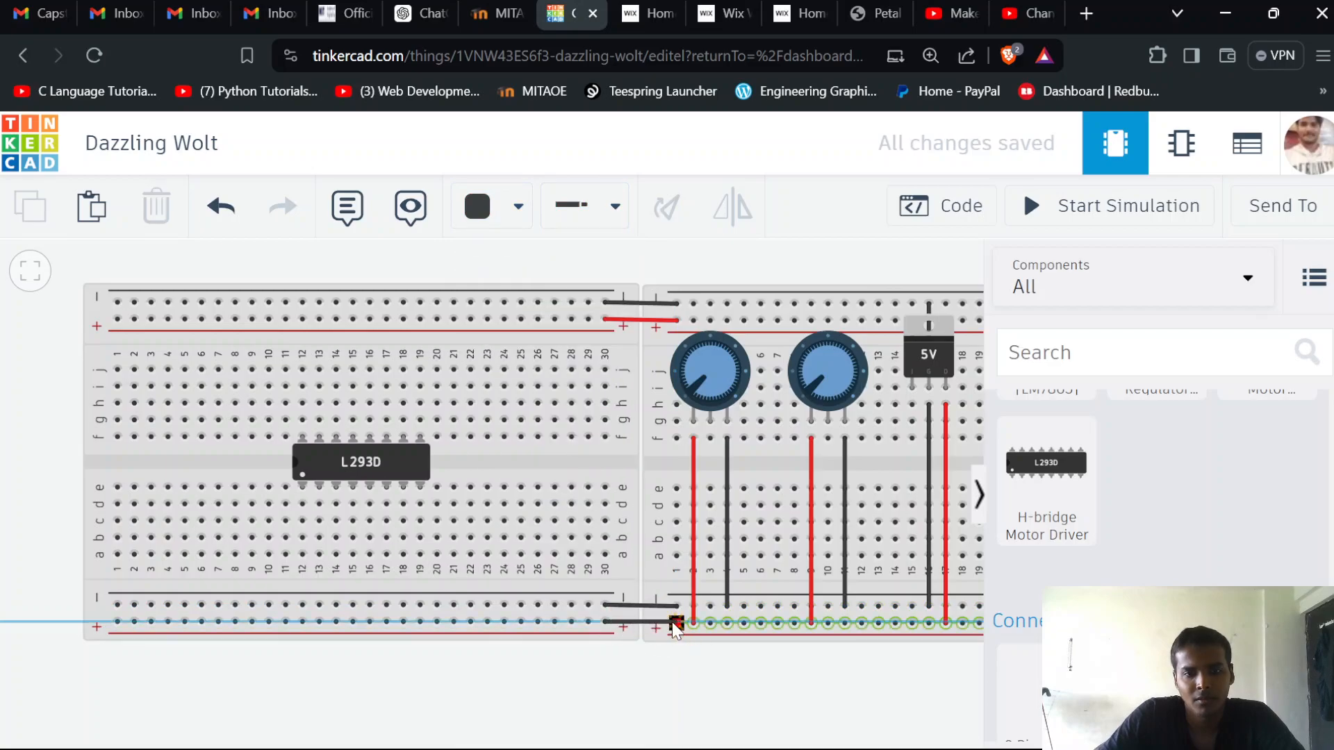
click(675, 622)
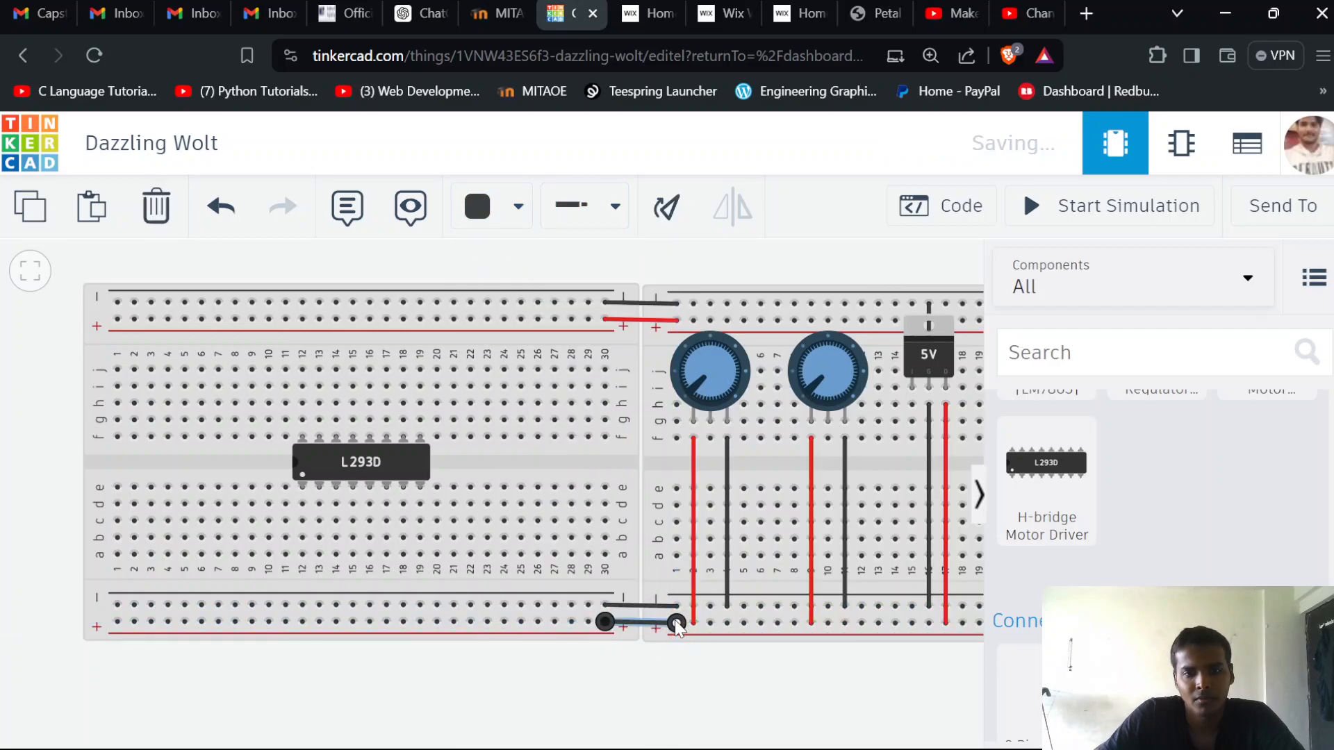
click(486, 209)
click(544, 331)
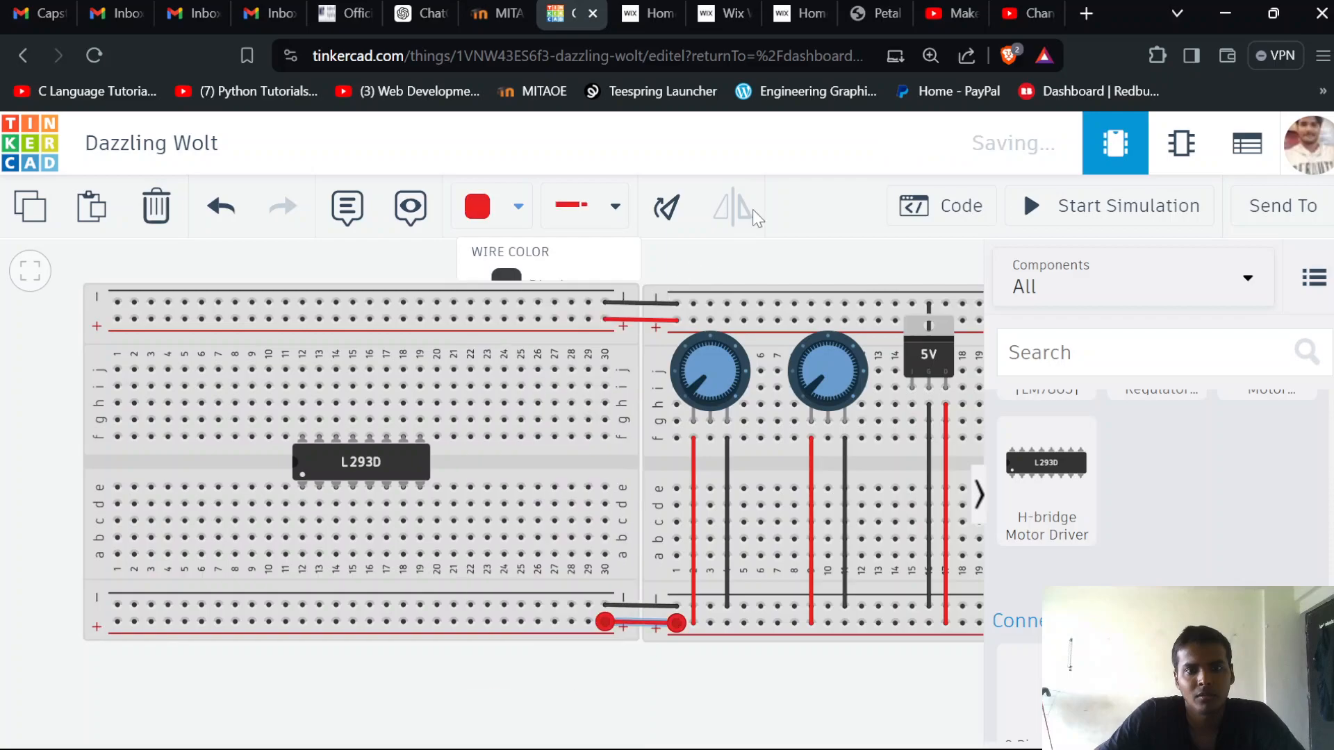
click(705, 273)
Add a Polarized Capacitor to the workplane just above the potentiometer breadboard, near the battery terminals
scroll(715, 421, down, 1)
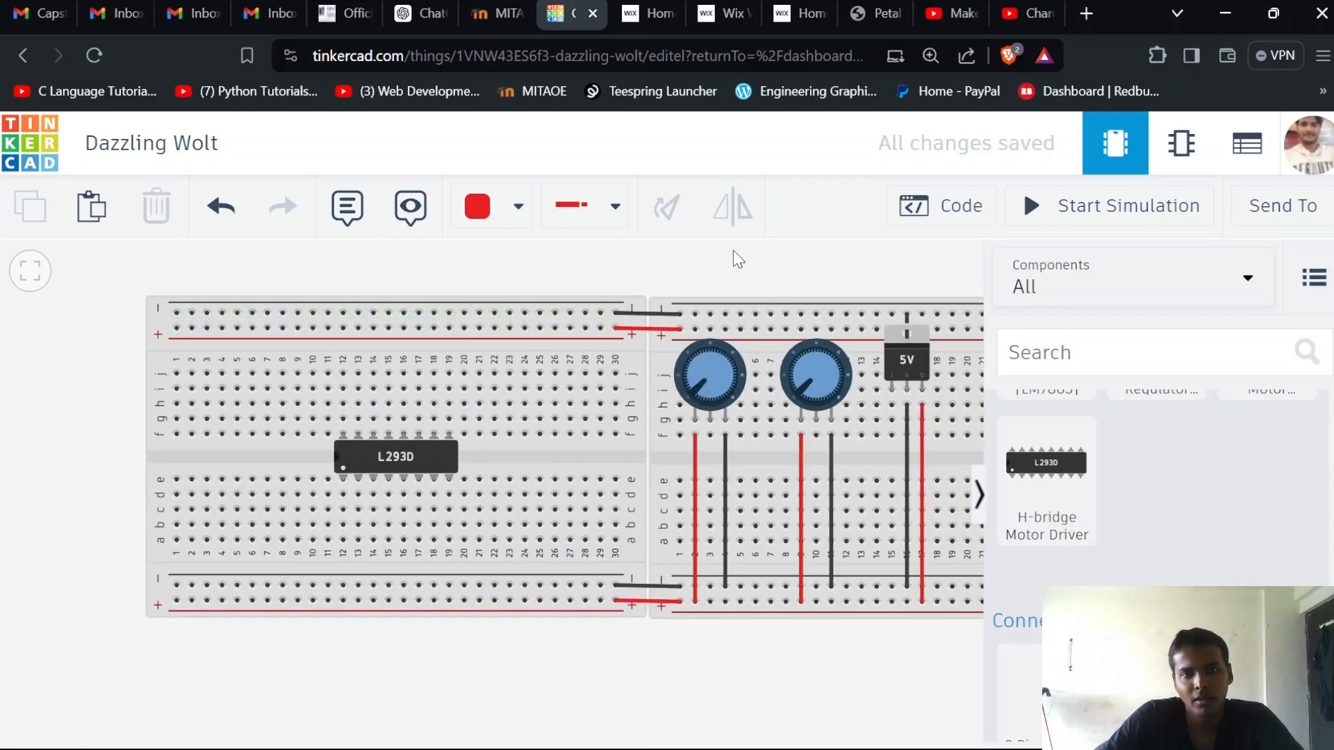
drag(691, 278, 461, 286)
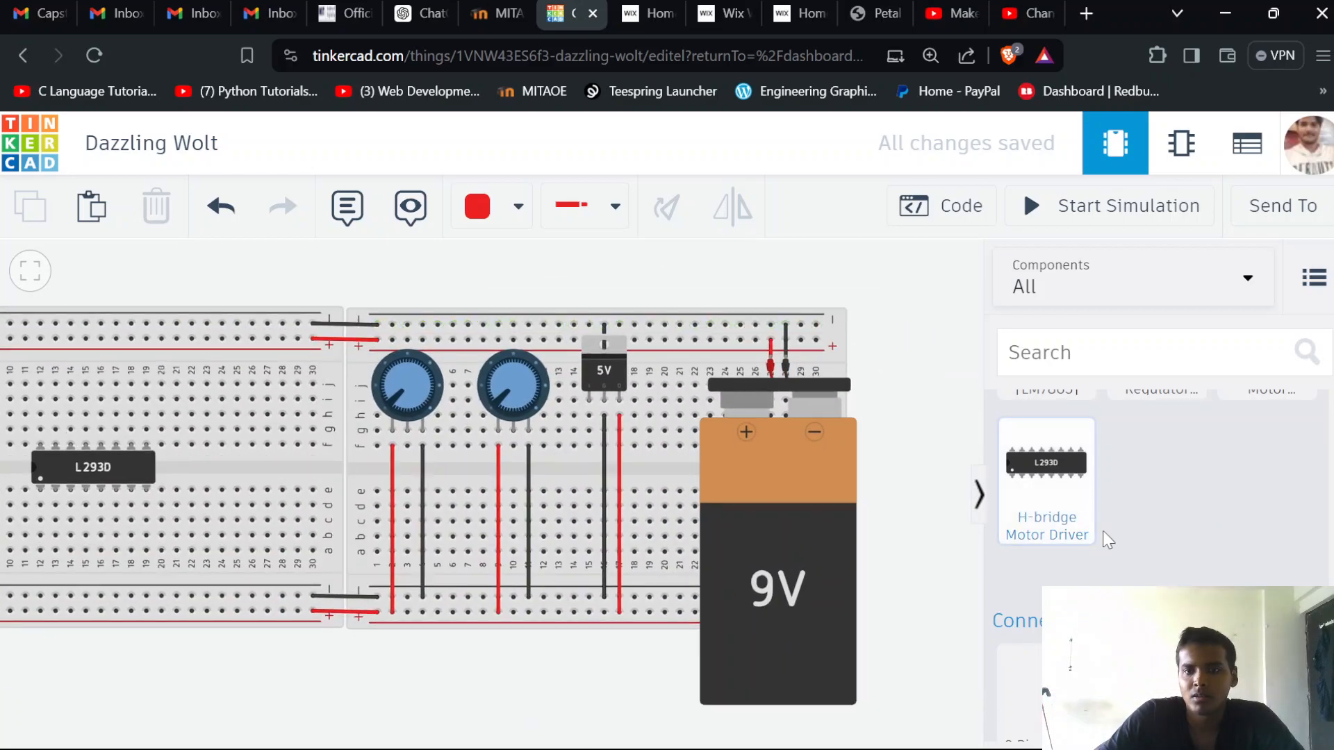
scroll(1107, 540, up, 20)
scroll(1107, 541, up, 8)
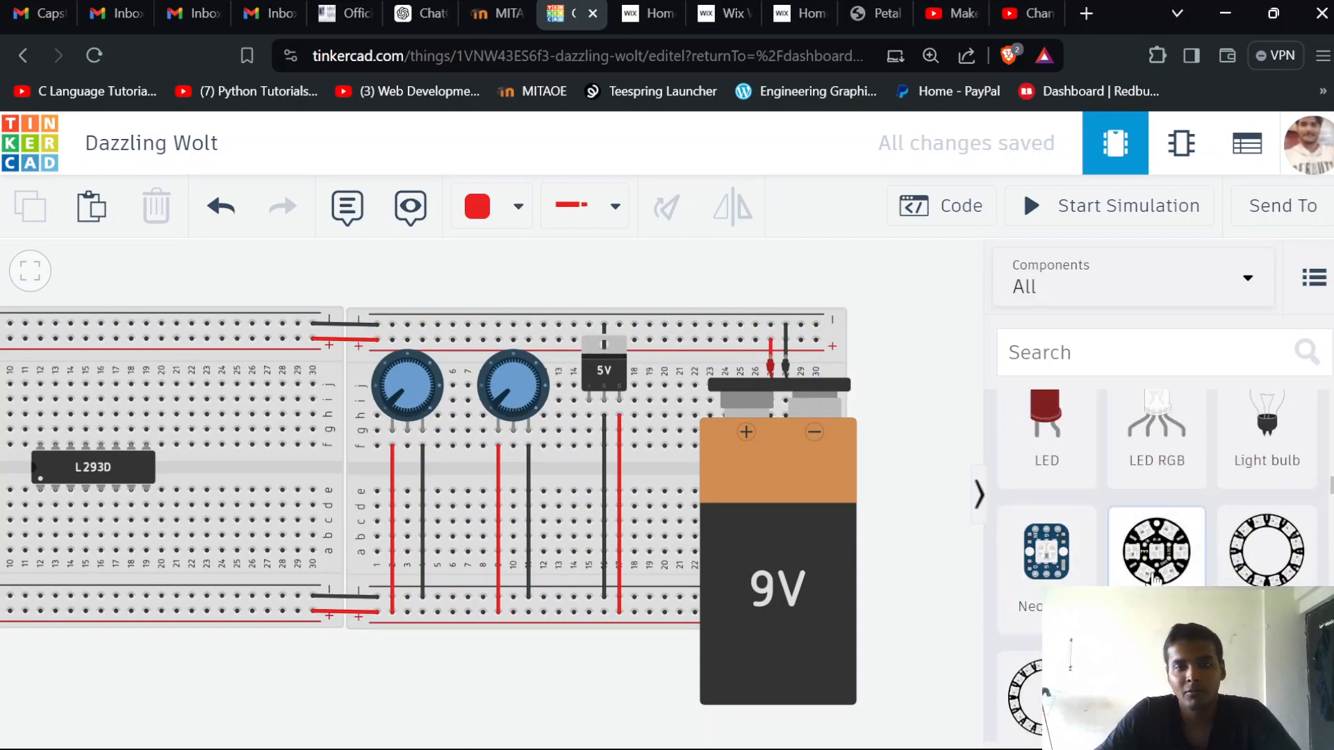
scroll(1111, 549, down, 10)
scroll(1153, 580, up, 5)
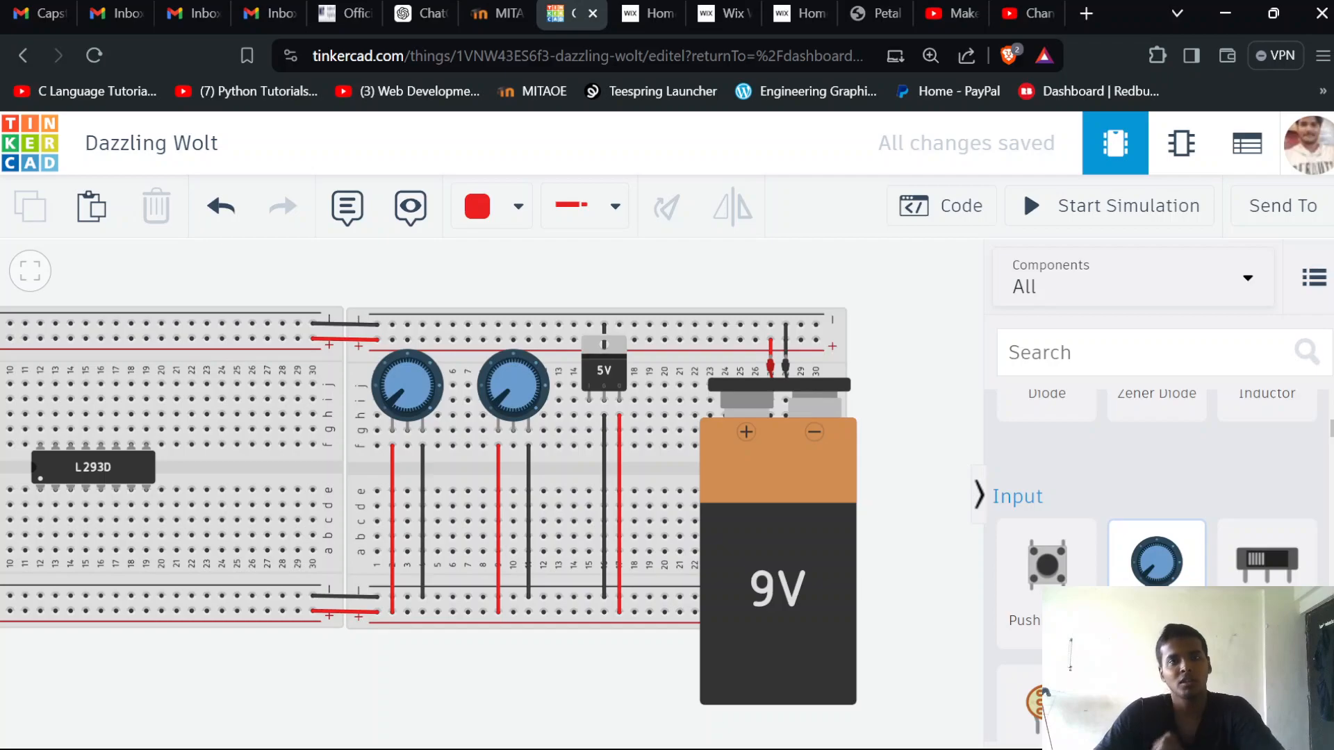
scroll(1044, 693, up, 4)
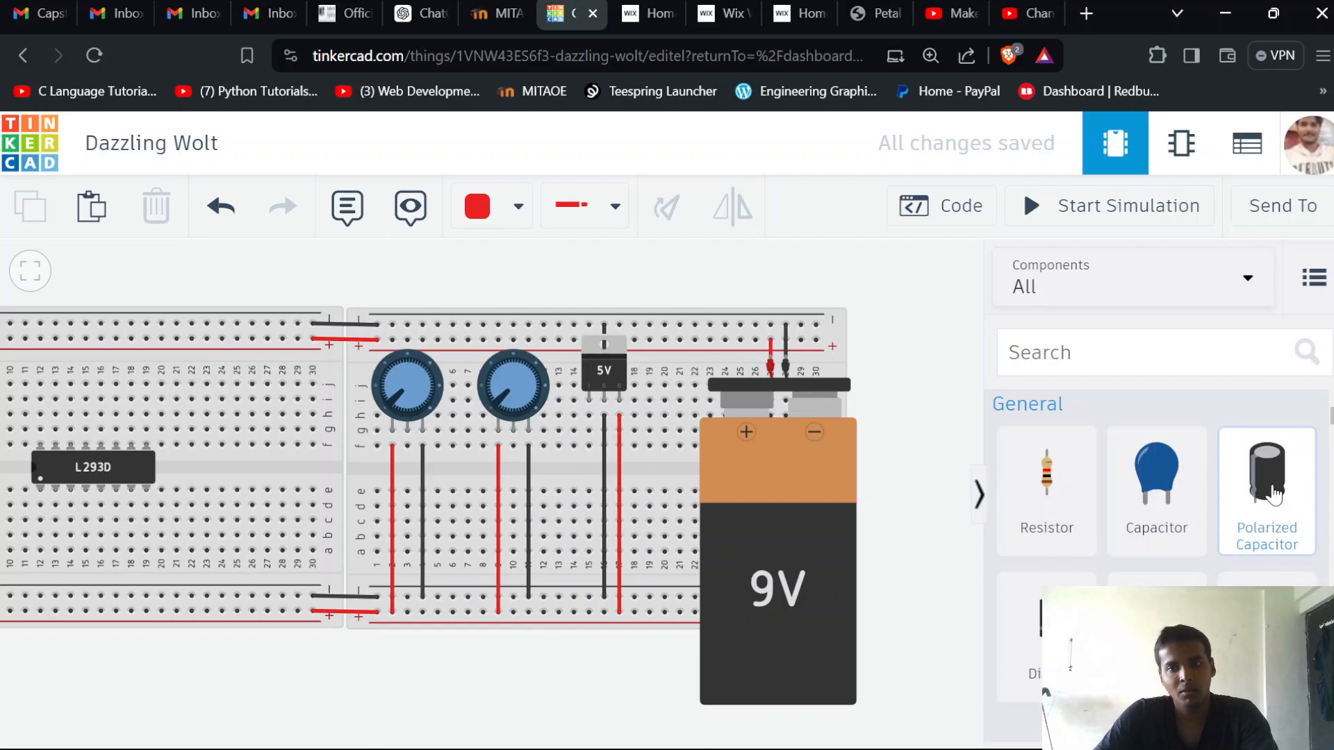
drag(991, 423, 736, 291)
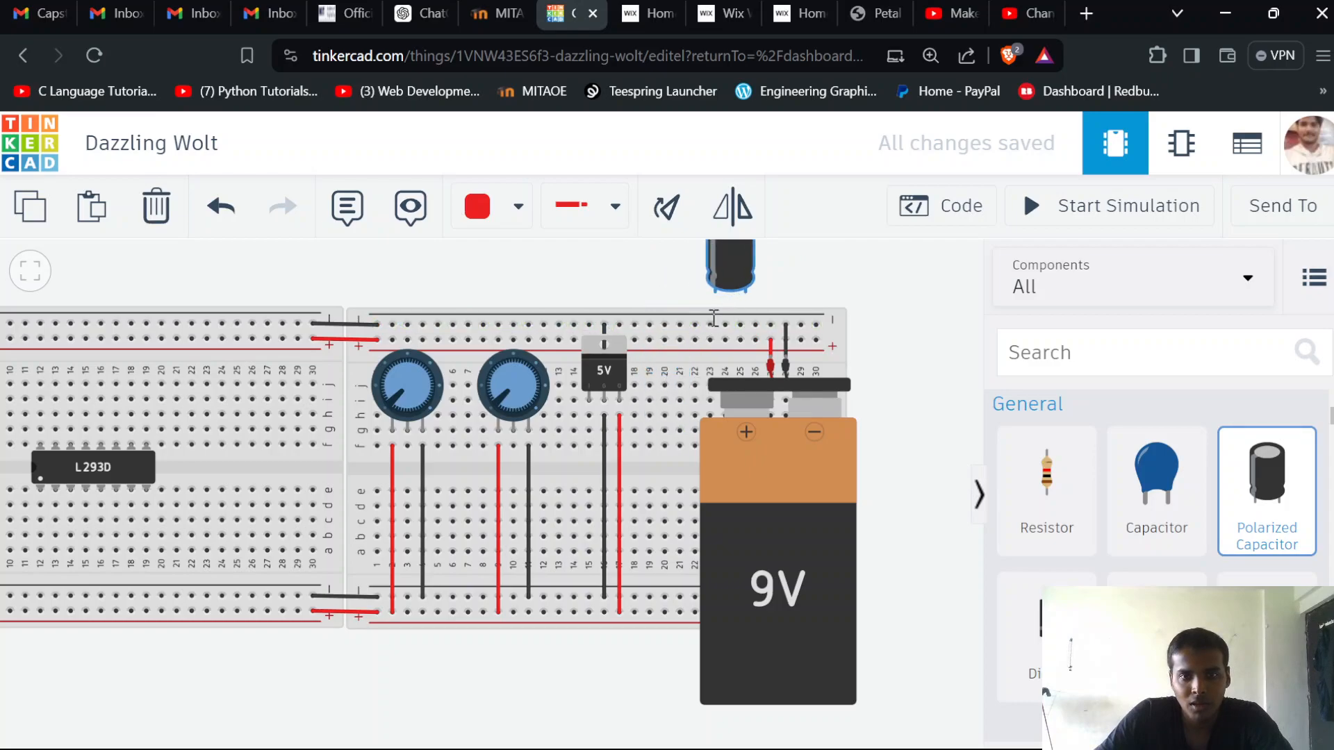
click(593, 289)
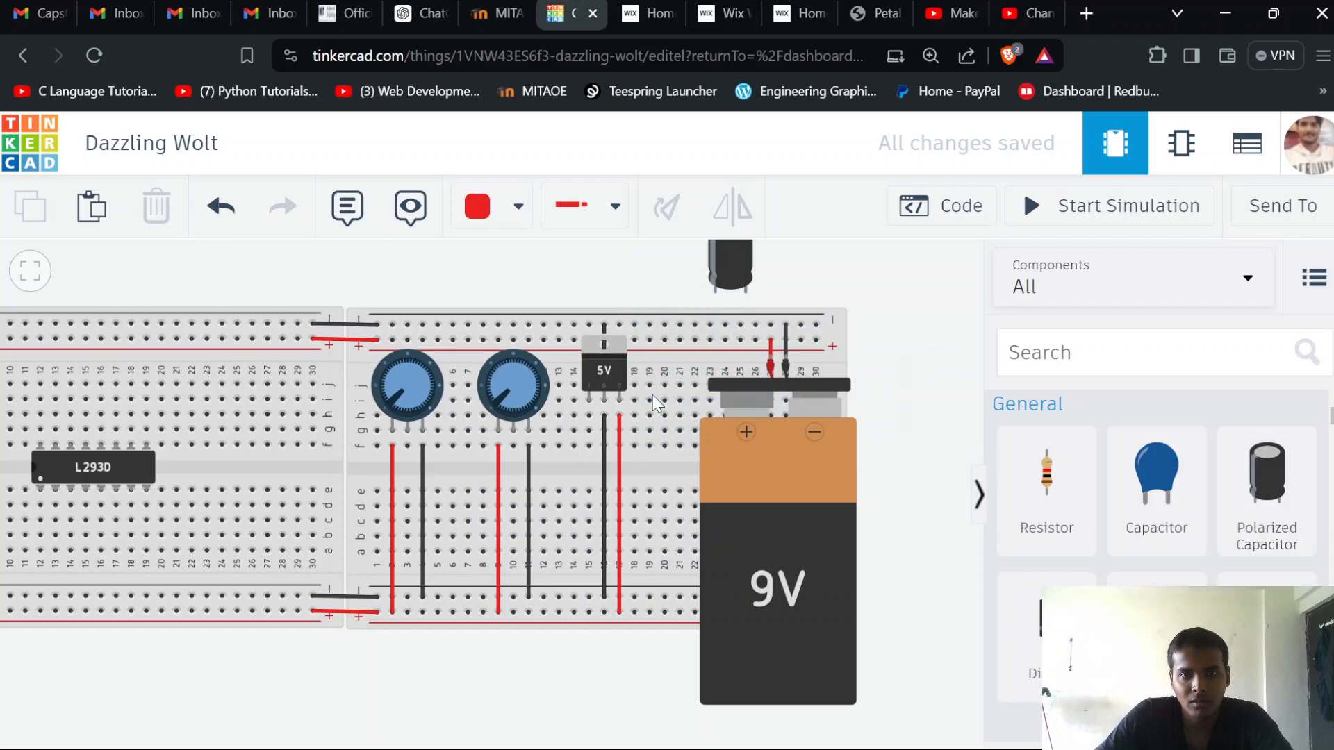
On the potentiometer breadboard, wire column 19 to the upper negative rail in black and column 21 to the upper positive rail in red
click(649, 400)
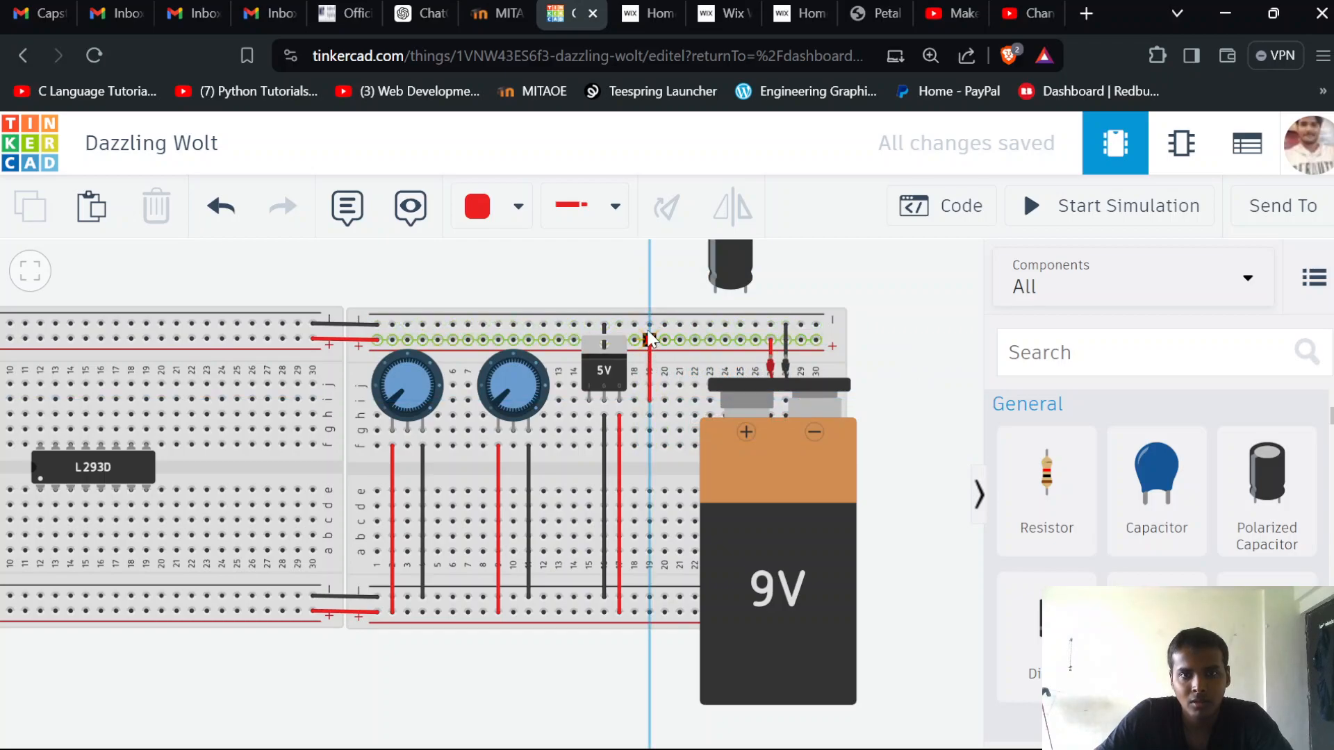
click(649, 325)
click(518, 206)
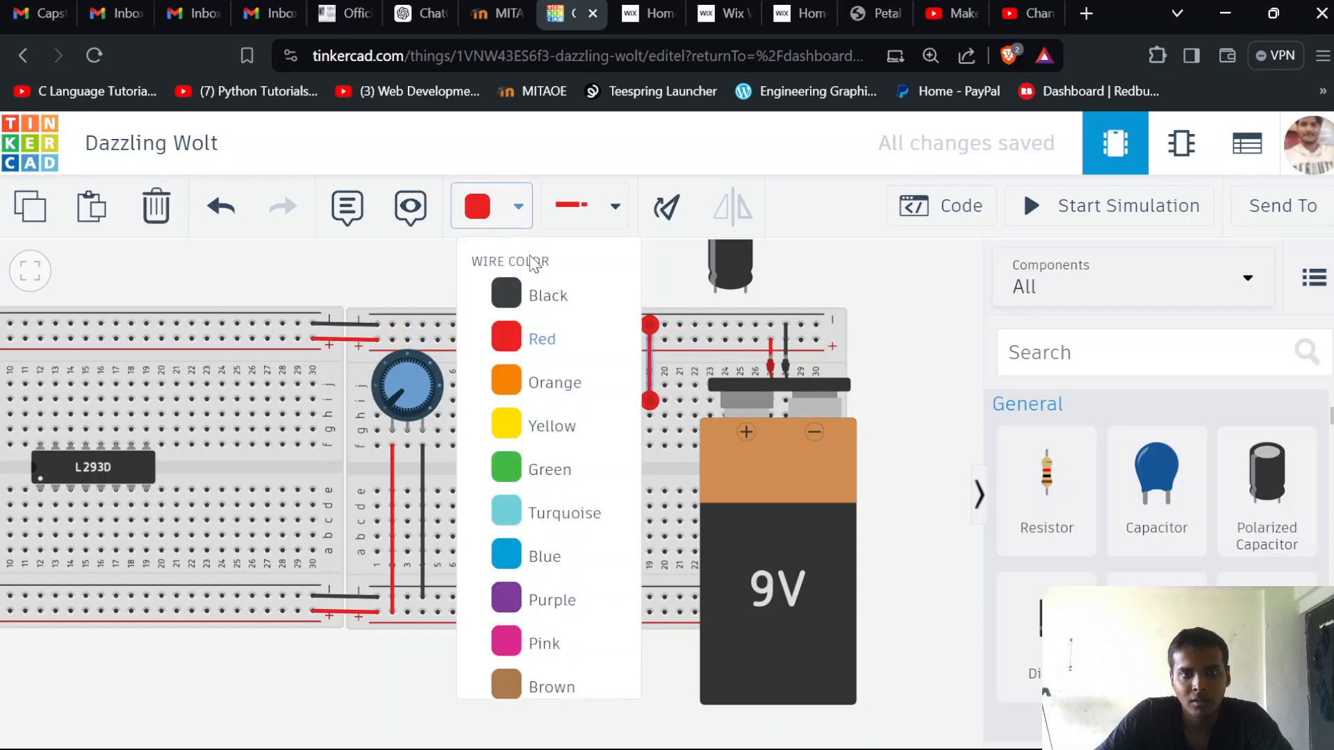
click(539, 296)
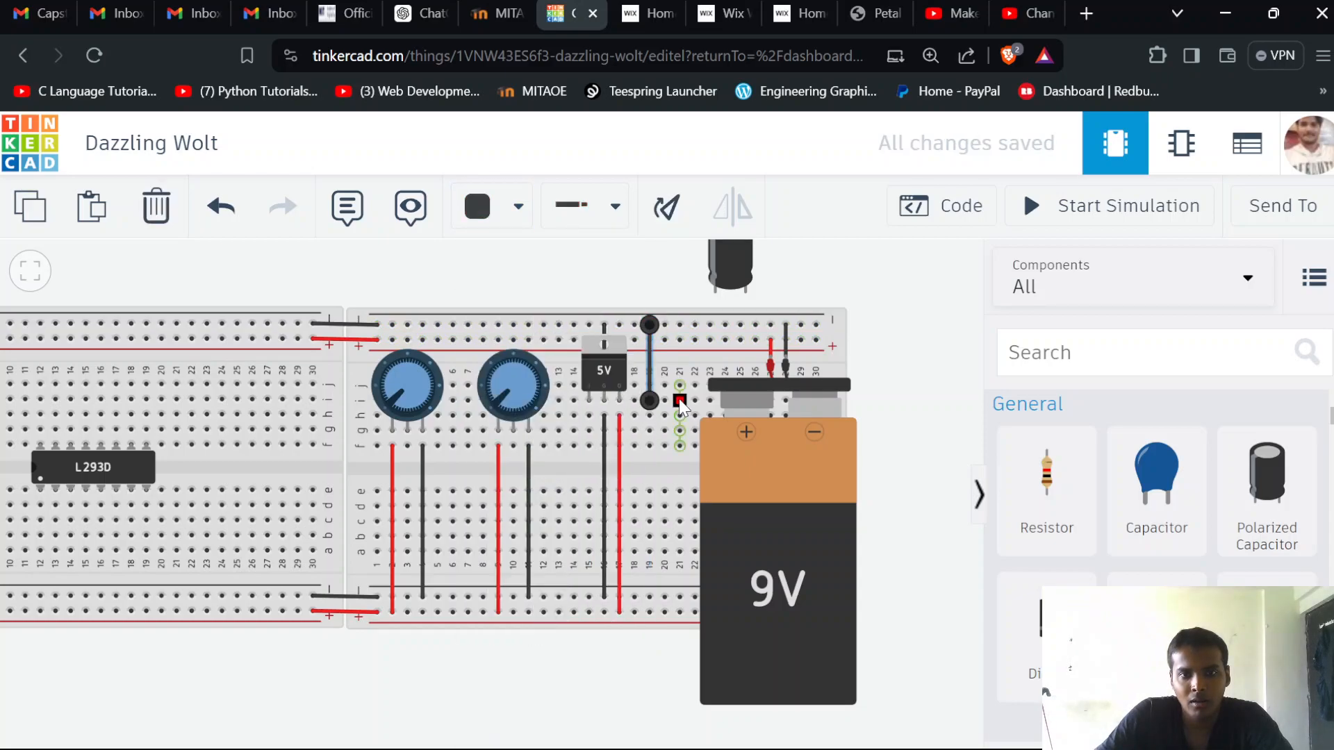
click(680, 401)
click(678, 340)
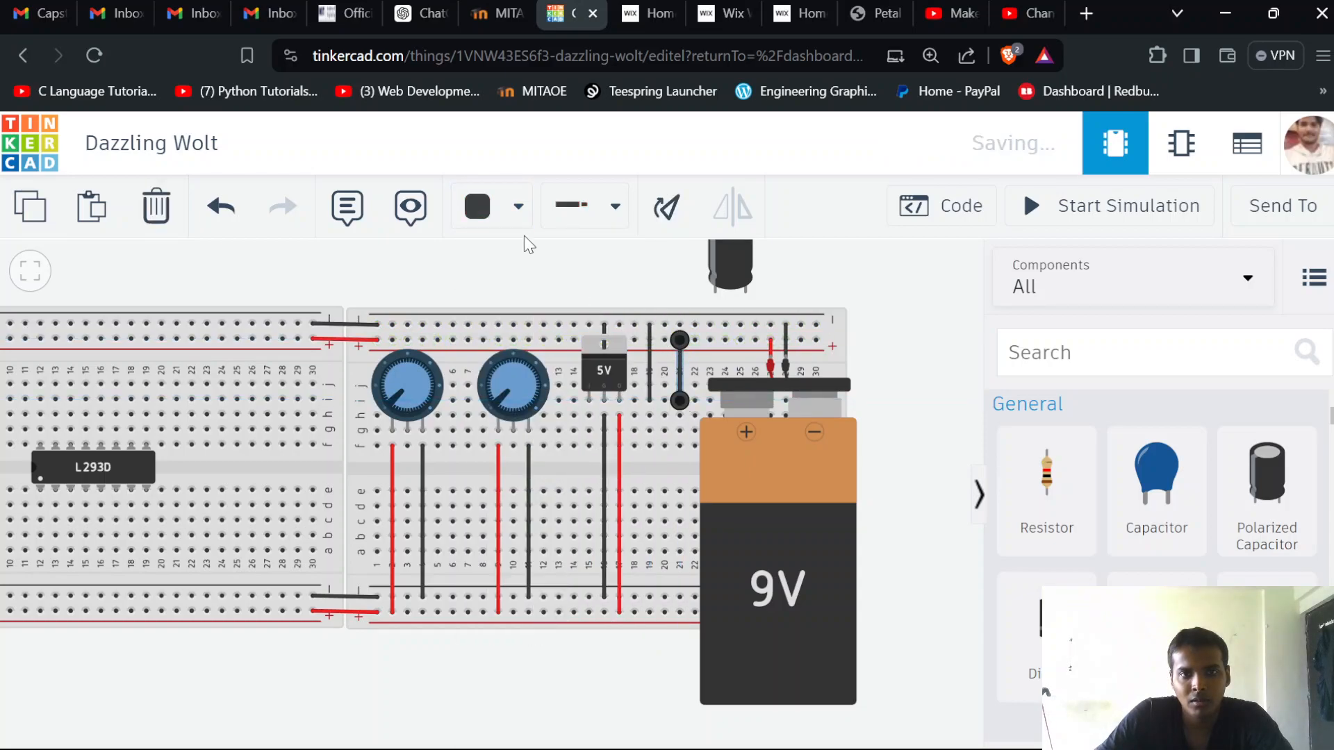
click(518, 207)
click(544, 340)
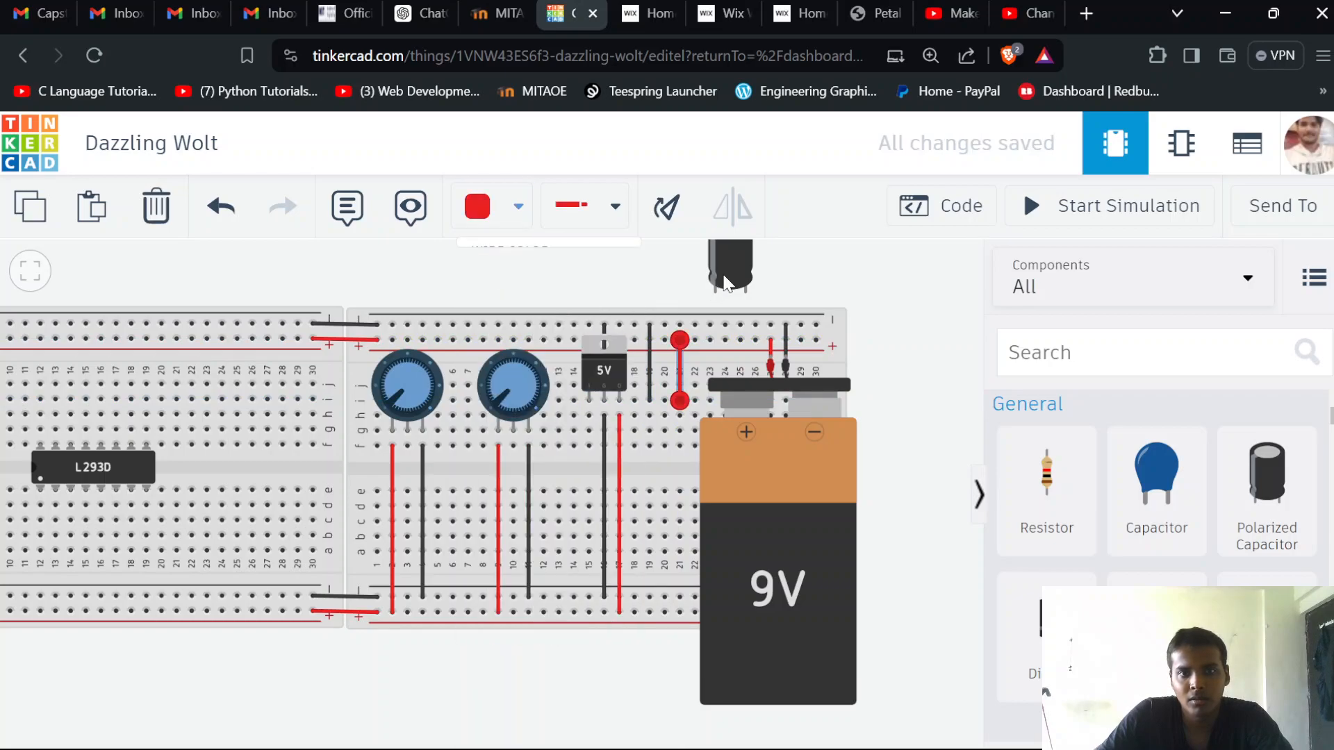
Set the polarized capacitor's capacitance to 2200 µF
click(731, 260)
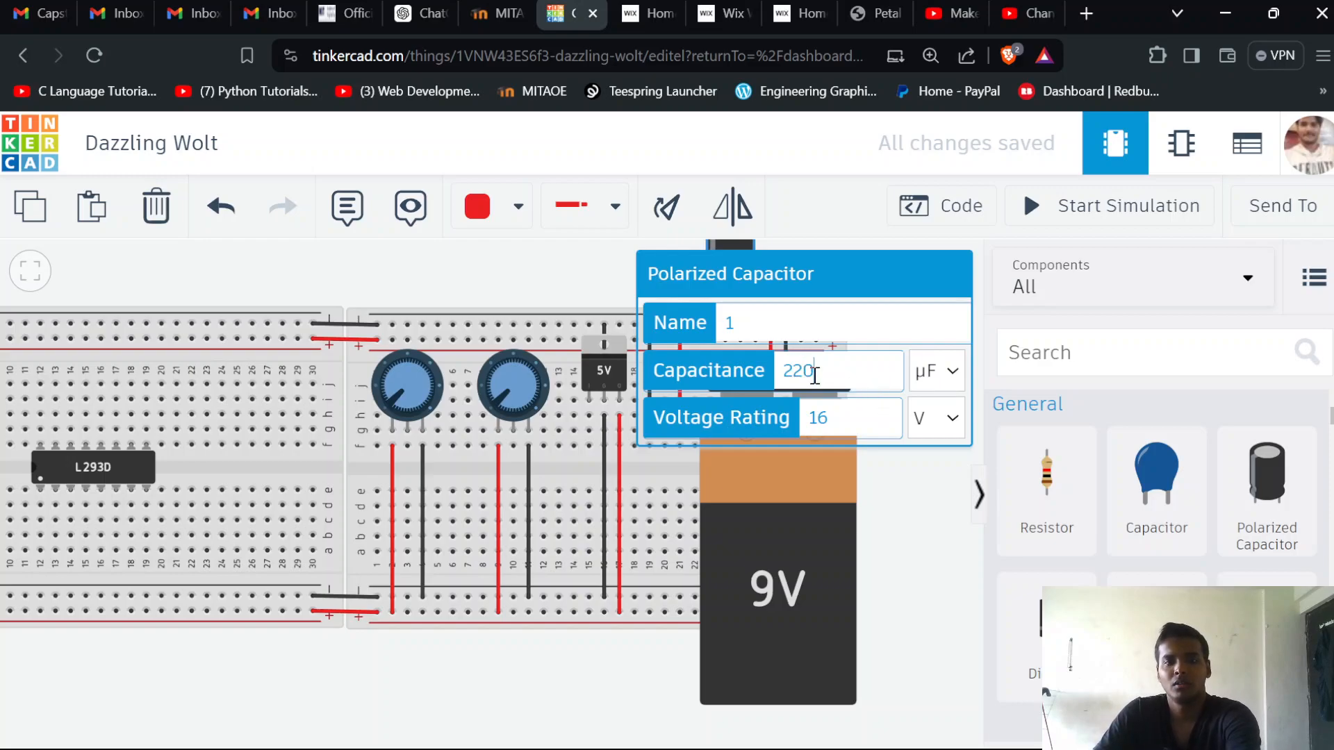
text(0)
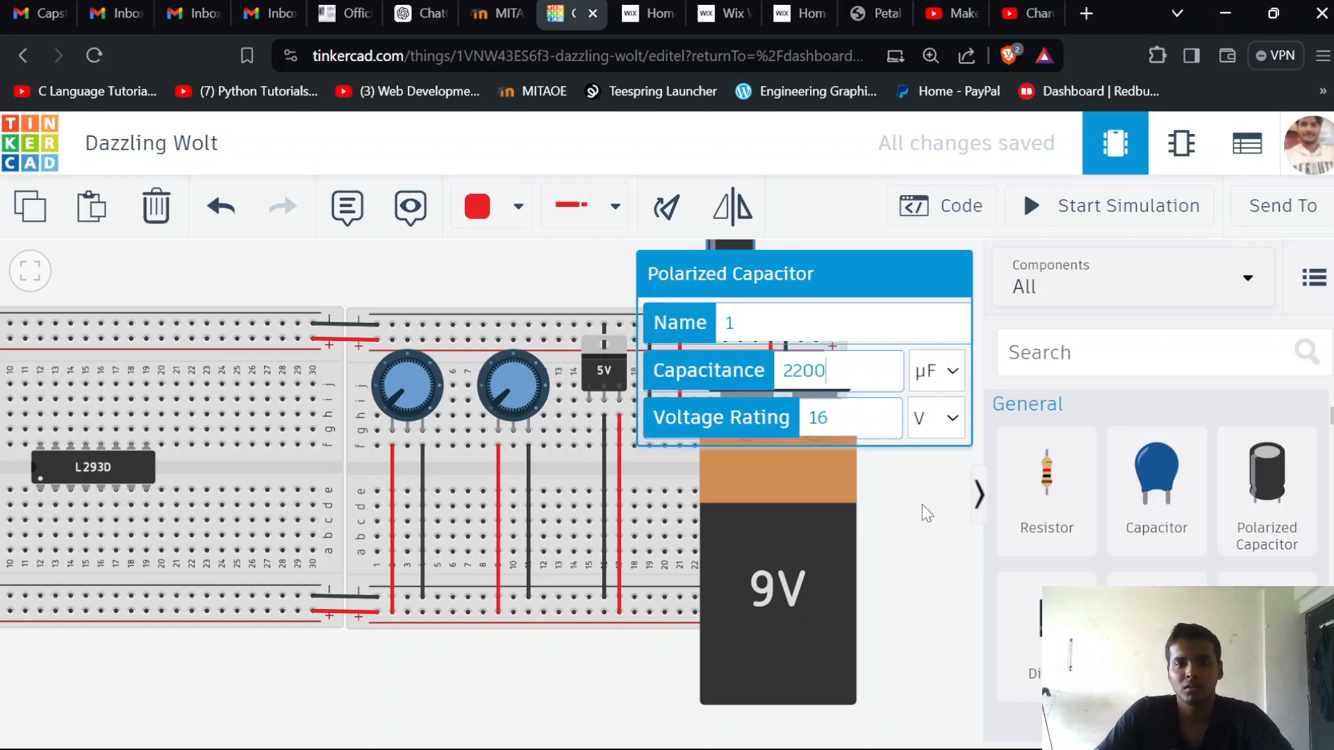
click(946, 447)
click(722, 261)
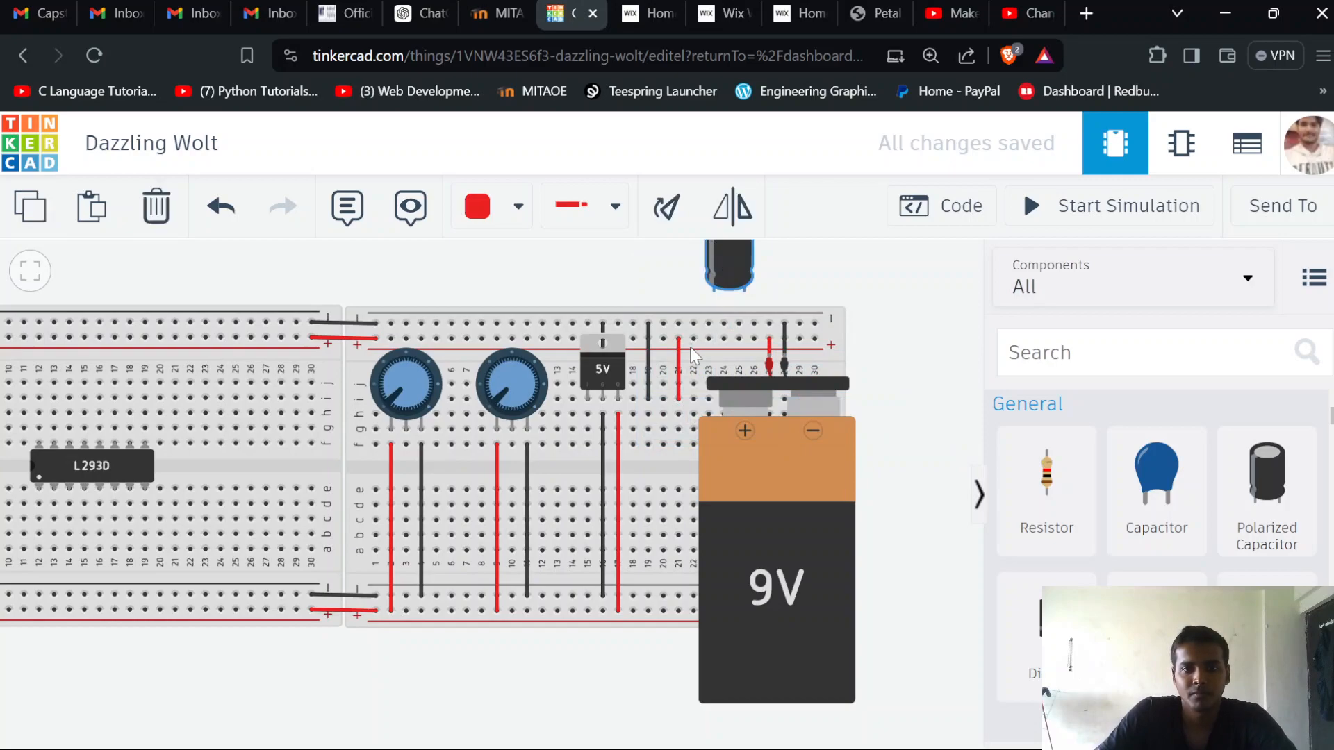
click(933, 489)
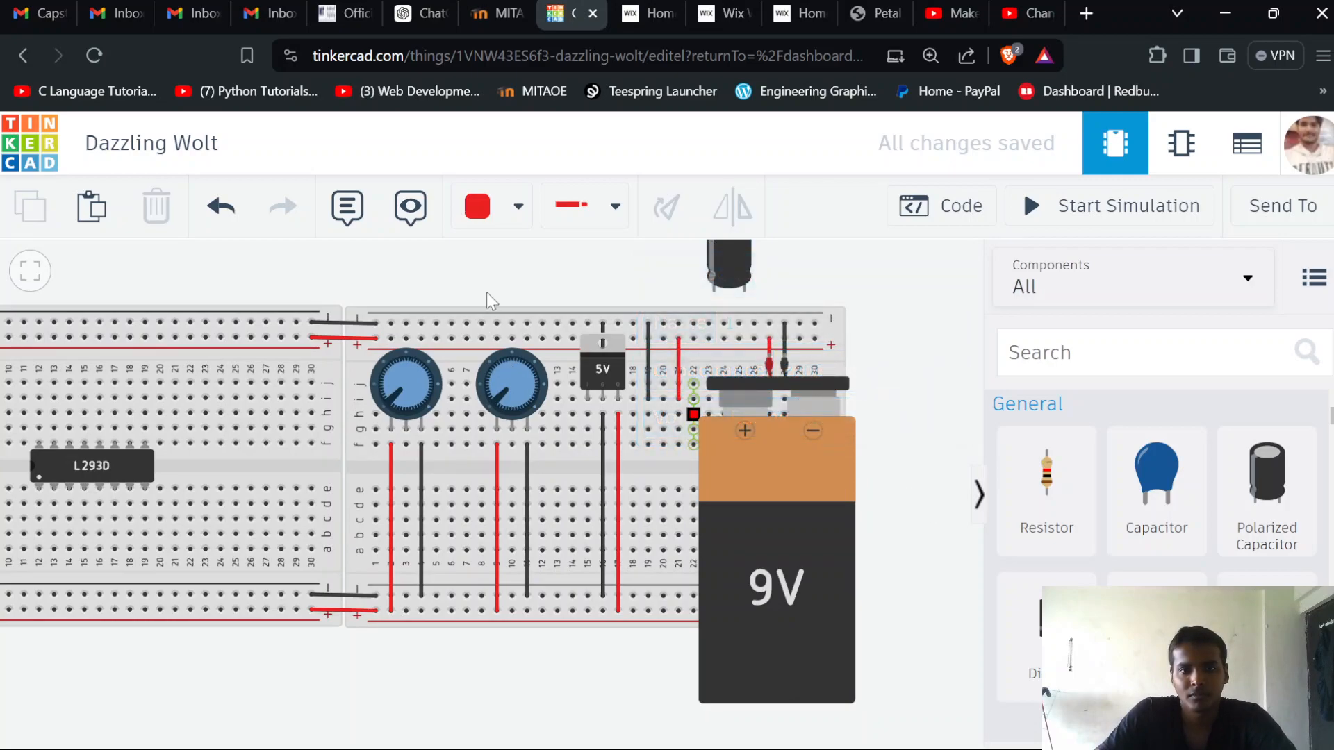
Place the polarized capacitor on the potentiometer breadboard beside the 5V regulator, with its legs in columns 19 and 21
drag(678, 267, 514, 474)
click(757, 546)
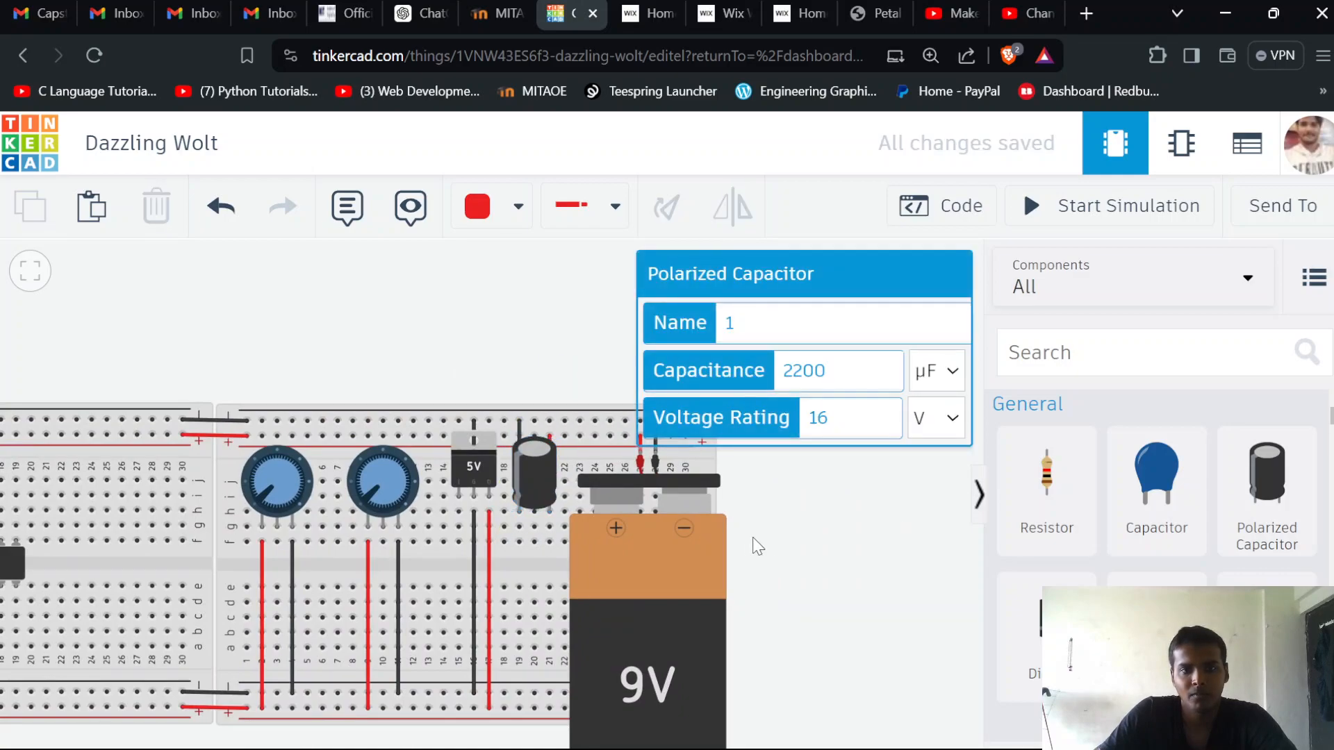
drag(774, 545, 915, 491)
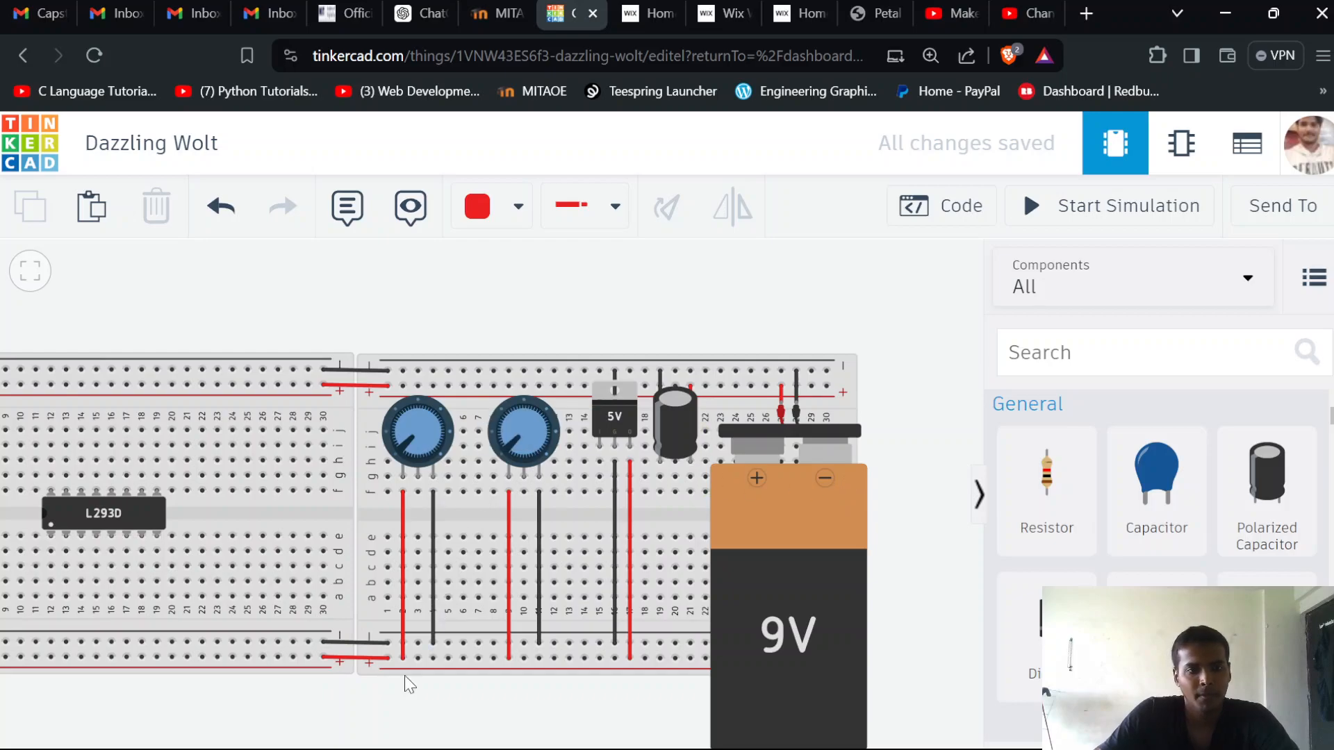
Add red wires from the L293D's column 19 to the lower positive rail and from its column 12 to the upper positive rail
scroll(392, 713, down, 1)
drag(314, 359, 453, 268)
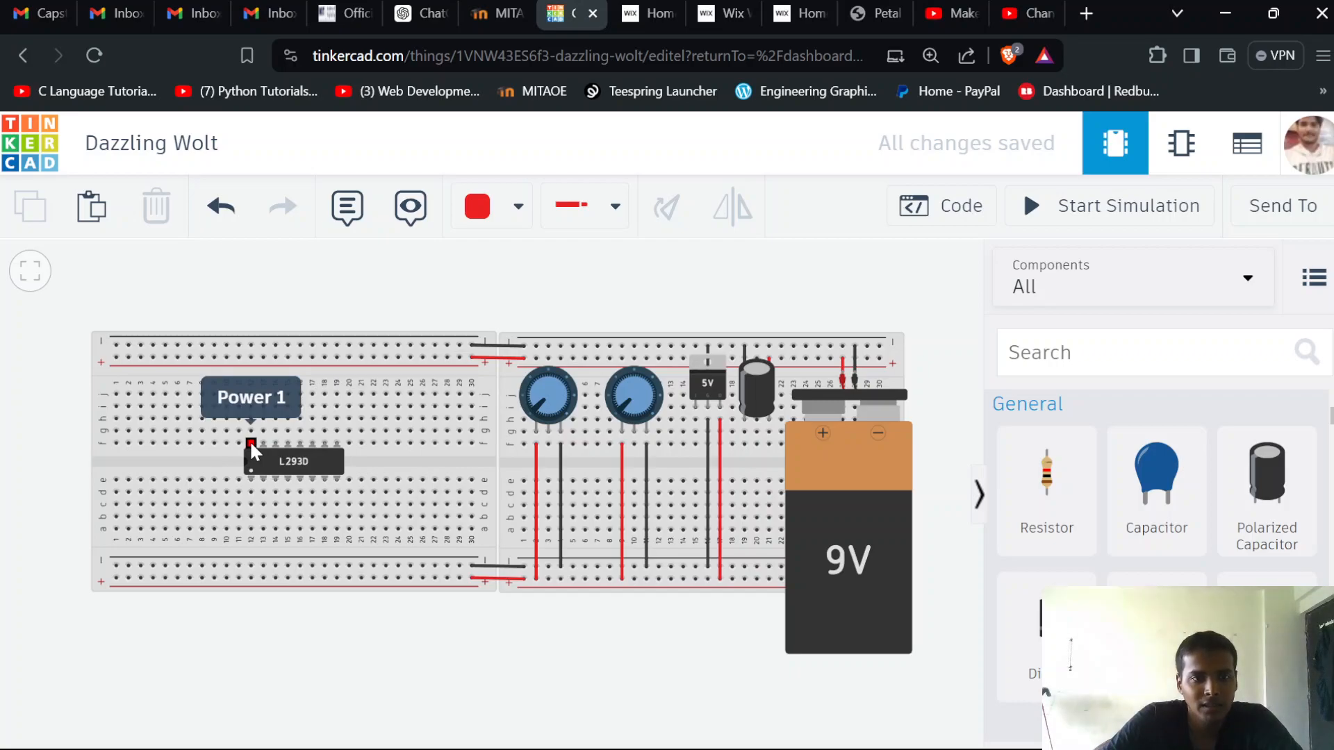
scroll(248, 440, up, 5)
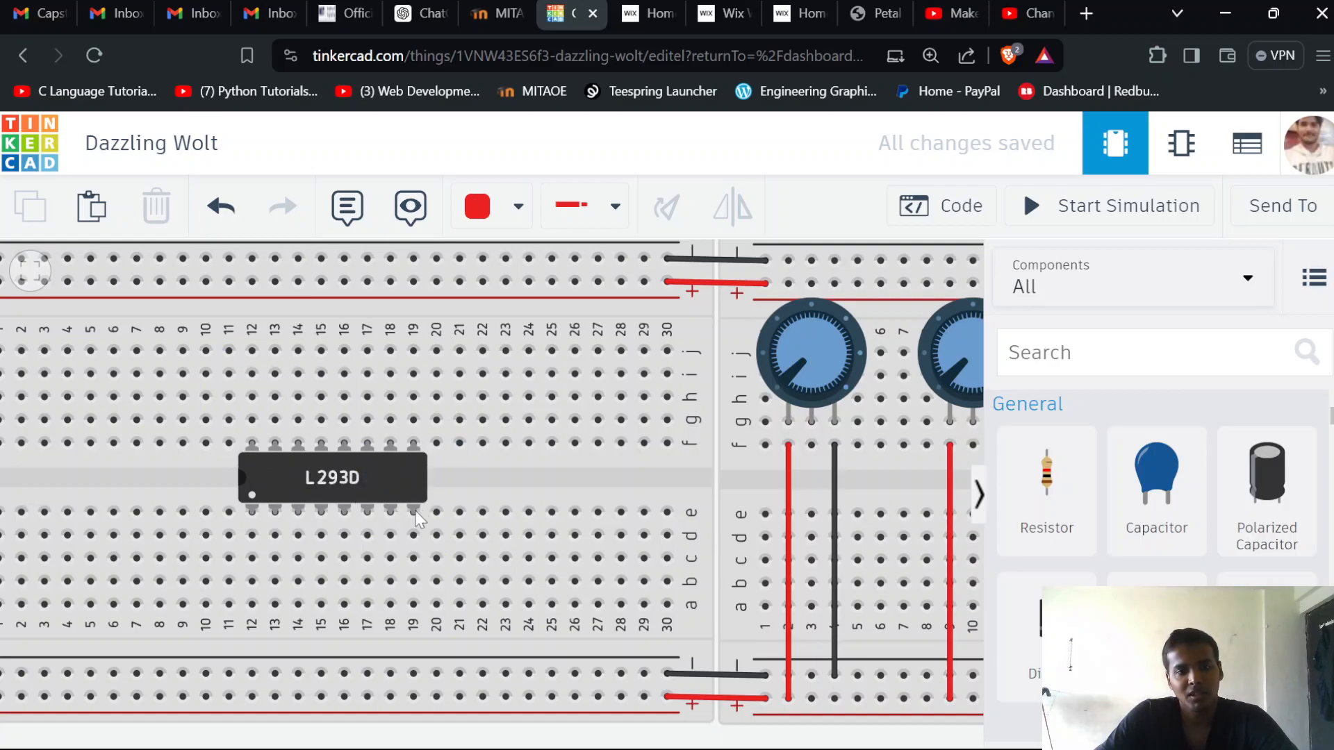
click(413, 605)
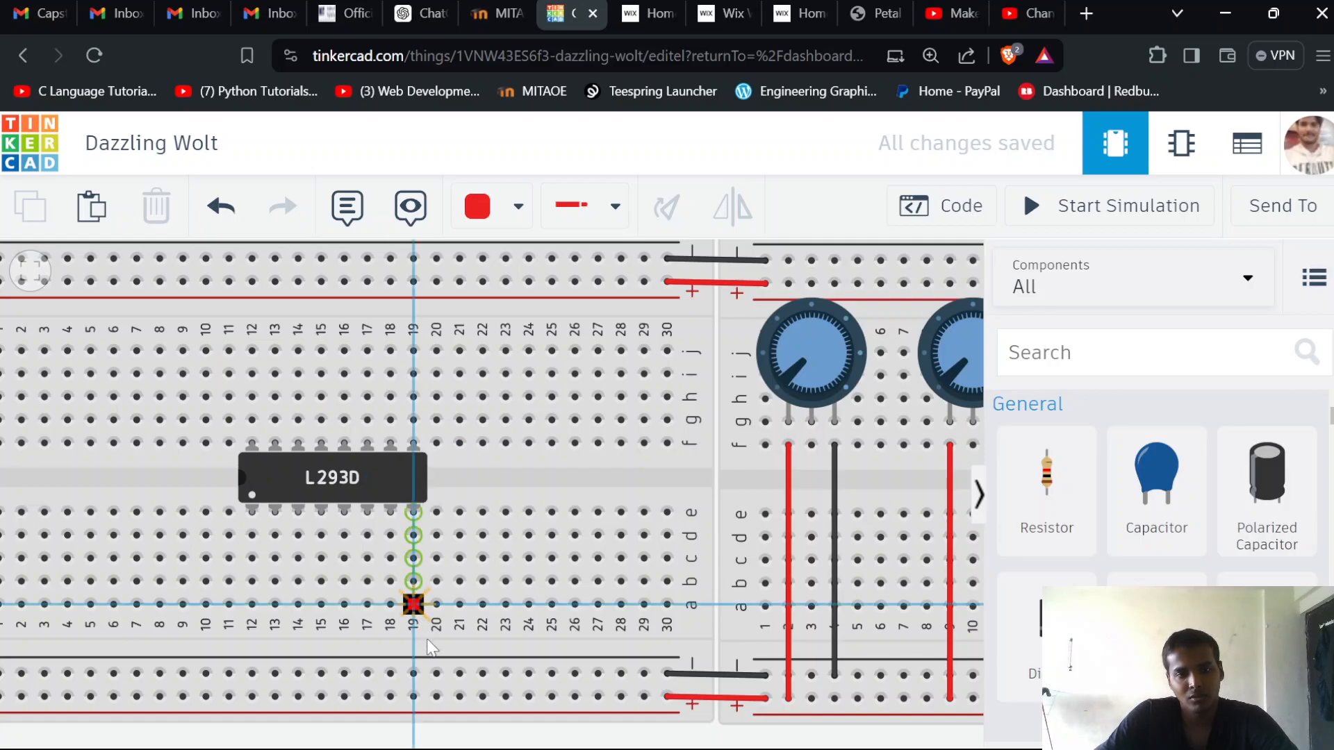
click(413, 696)
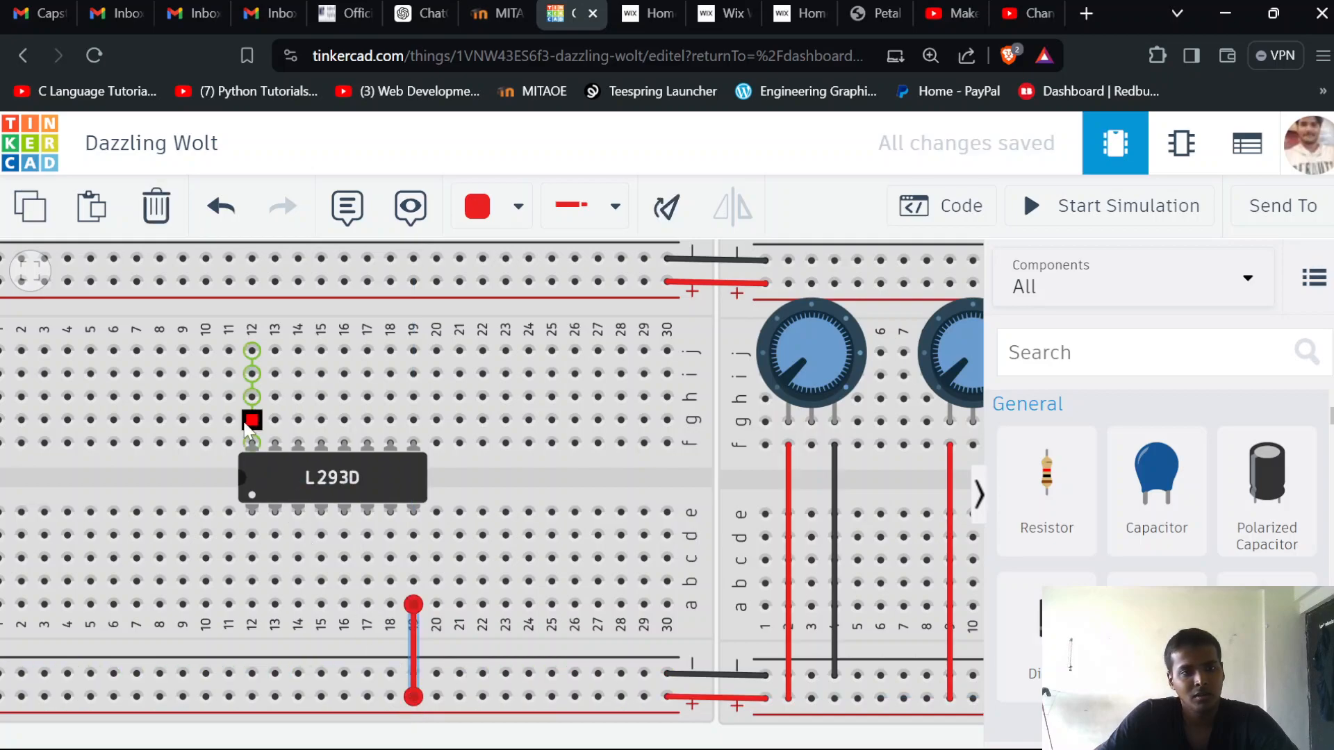
click(253, 351)
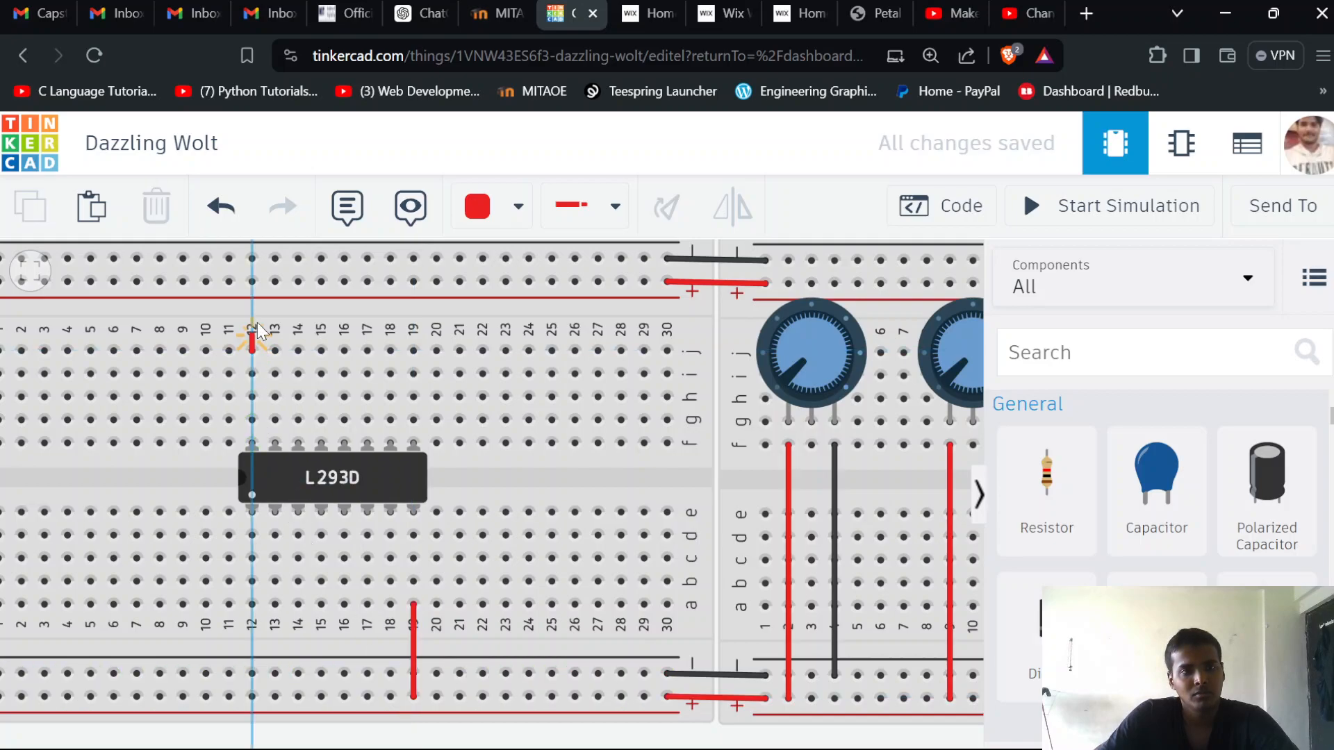
click(252, 282)
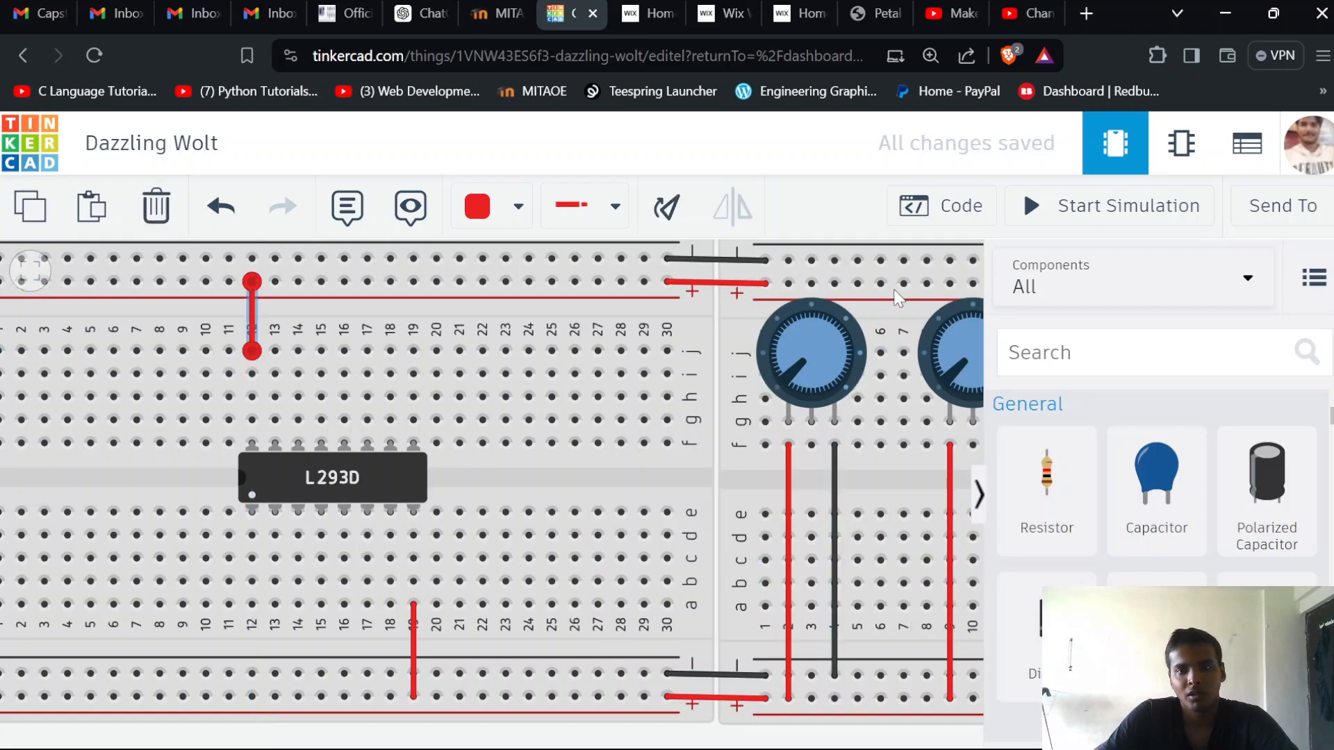
Join the upper and lower negative rails with black wires at column 6 of the potentiometer breadboard and column 29 of the motor driver breadboard
click(881, 261)
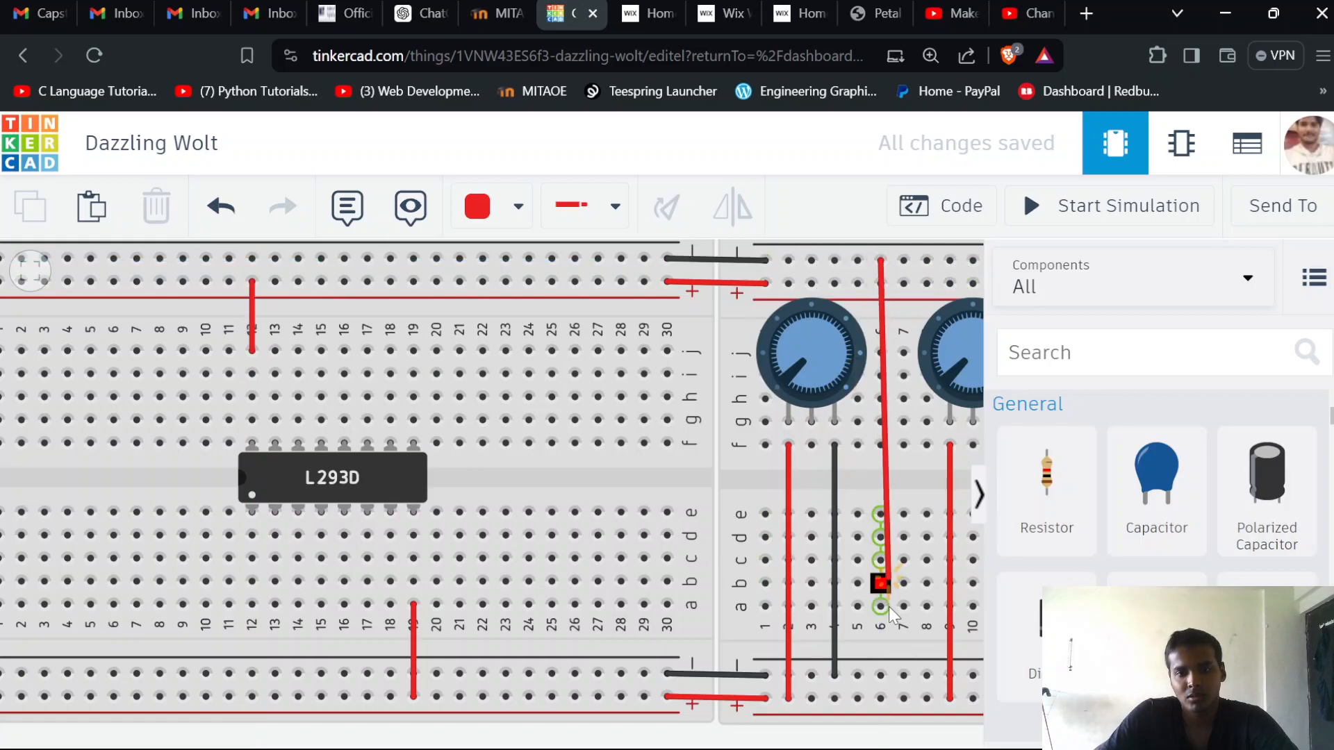
click(880, 675)
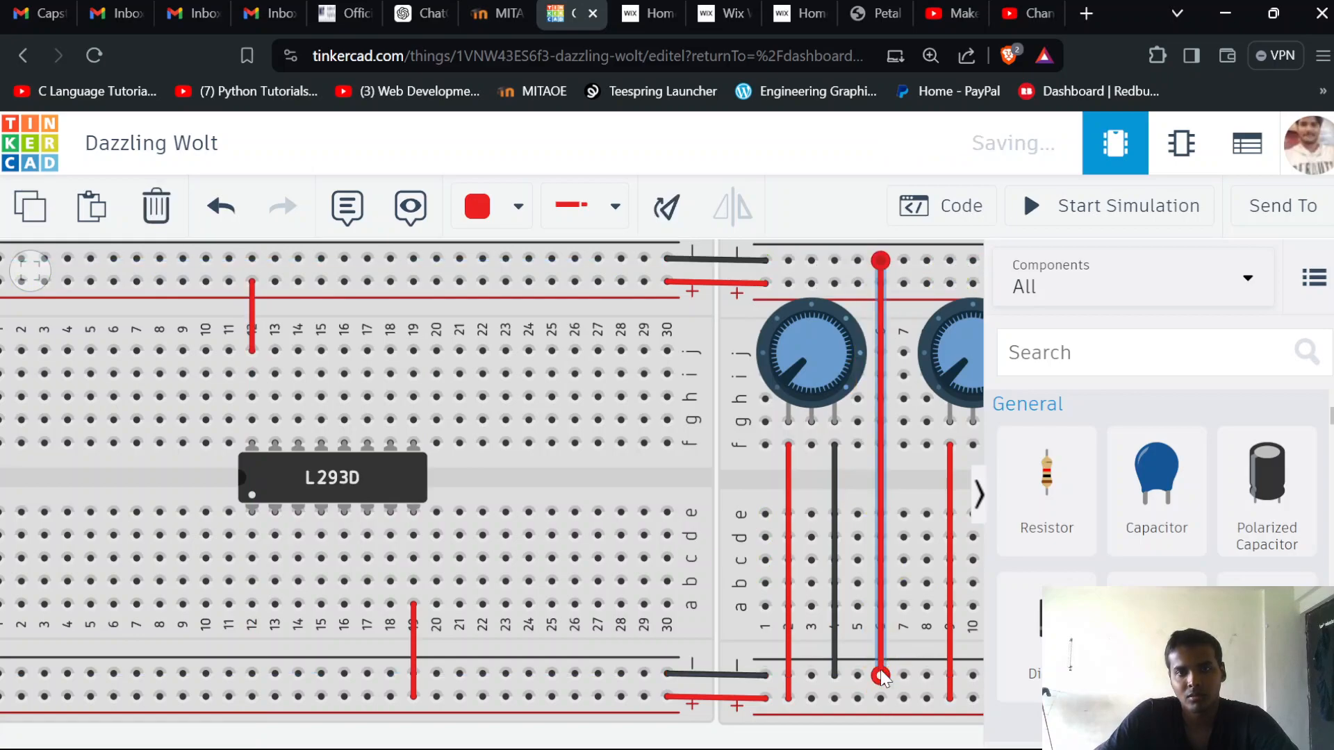
click(506, 206)
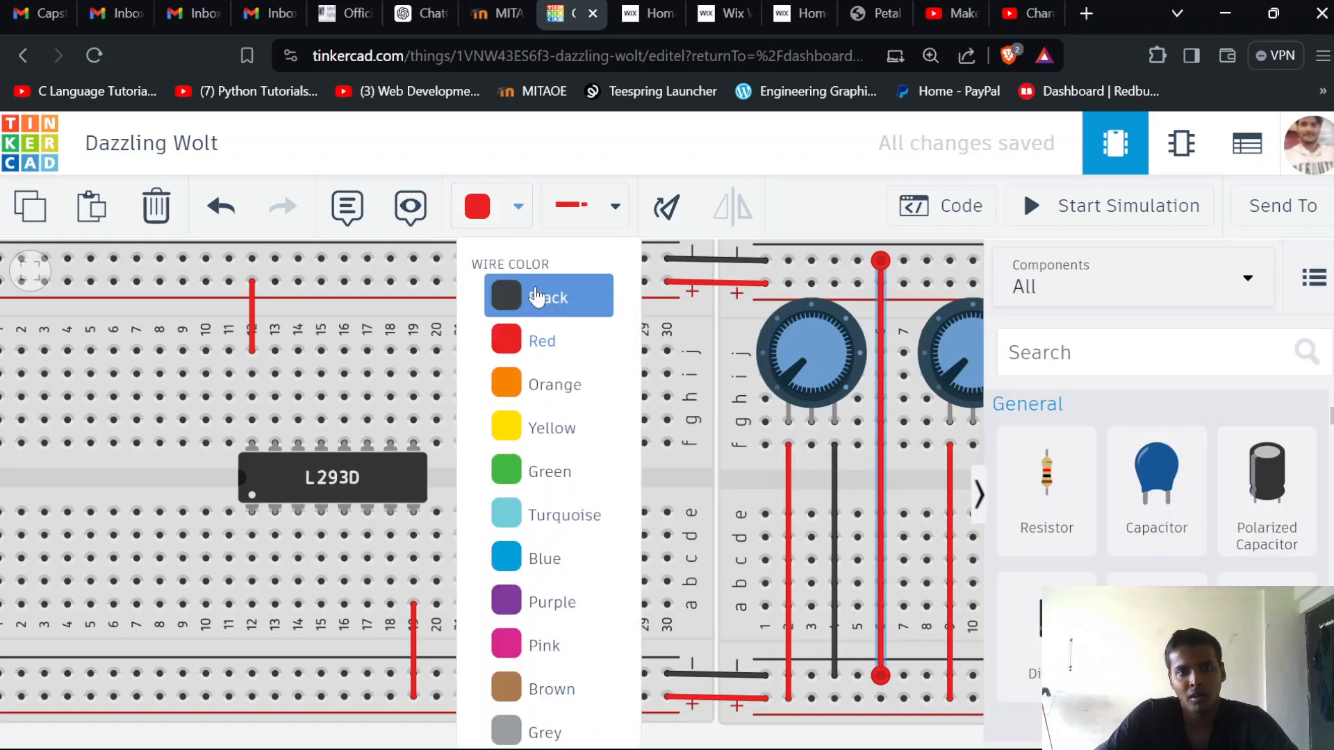
click(505, 295)
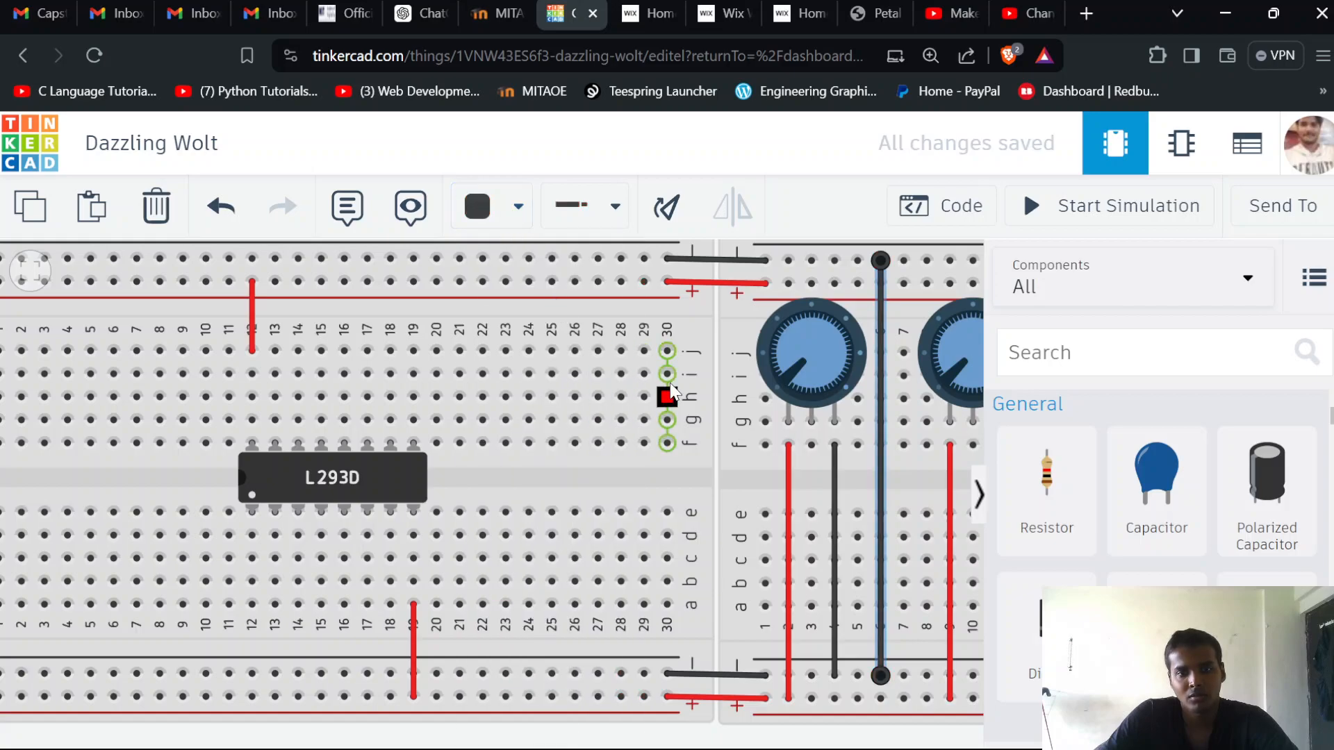
click(644, 259)
click(627, 490)
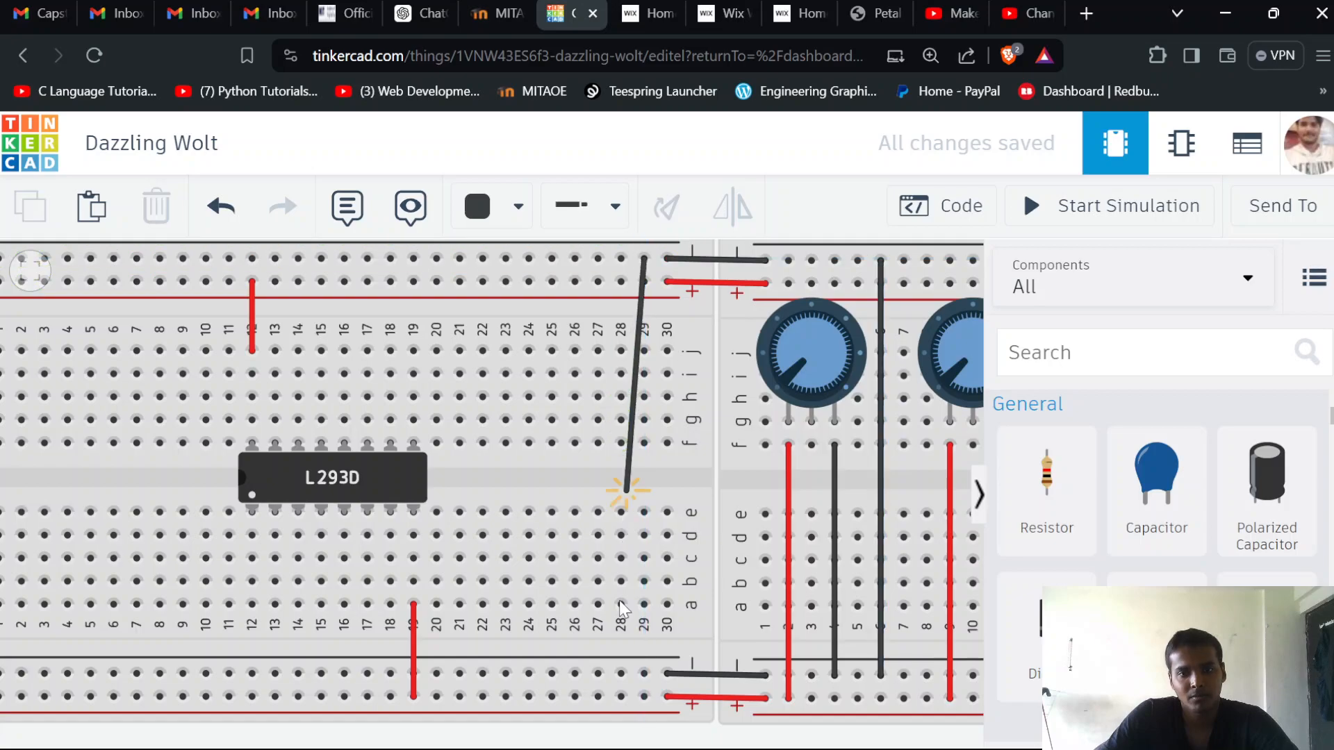
click(644, 674)
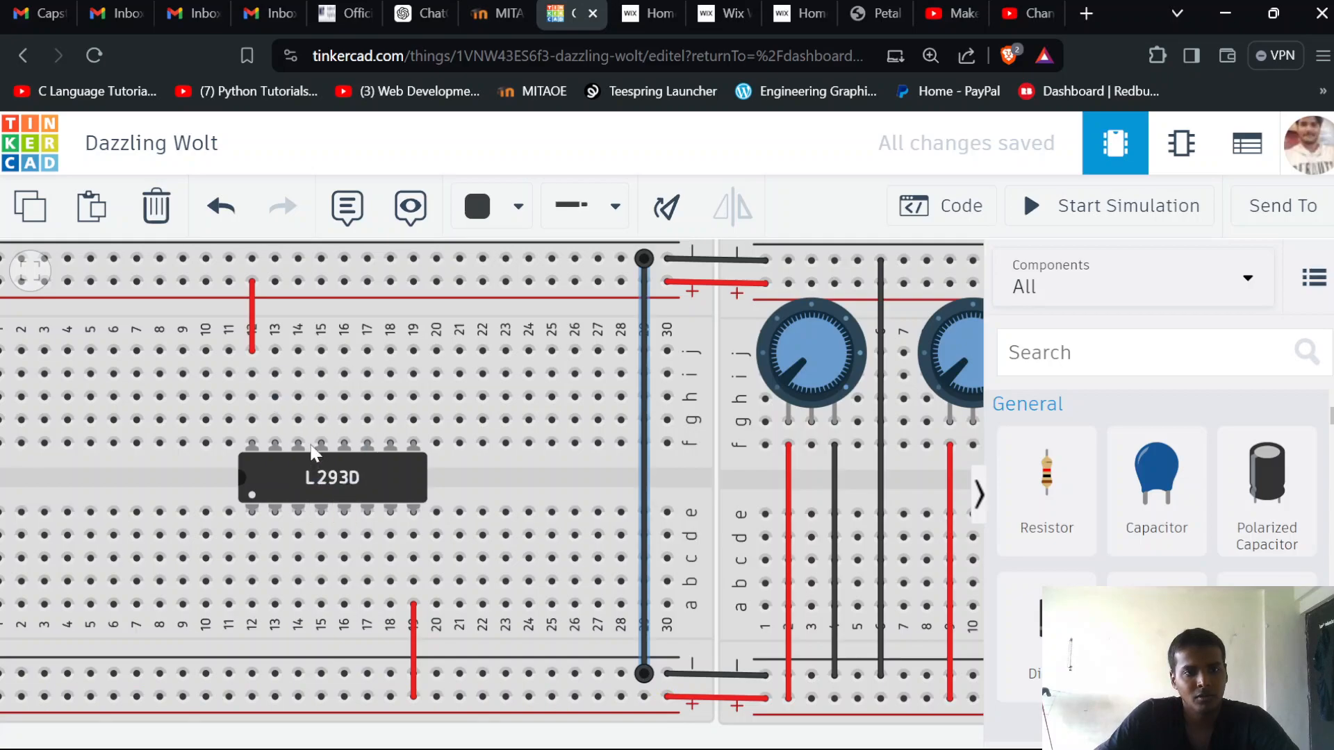
Ground the L293D's four middle pins with black wires from columns 15 and 16 to the upper and lower negative rails
click(321, 350)
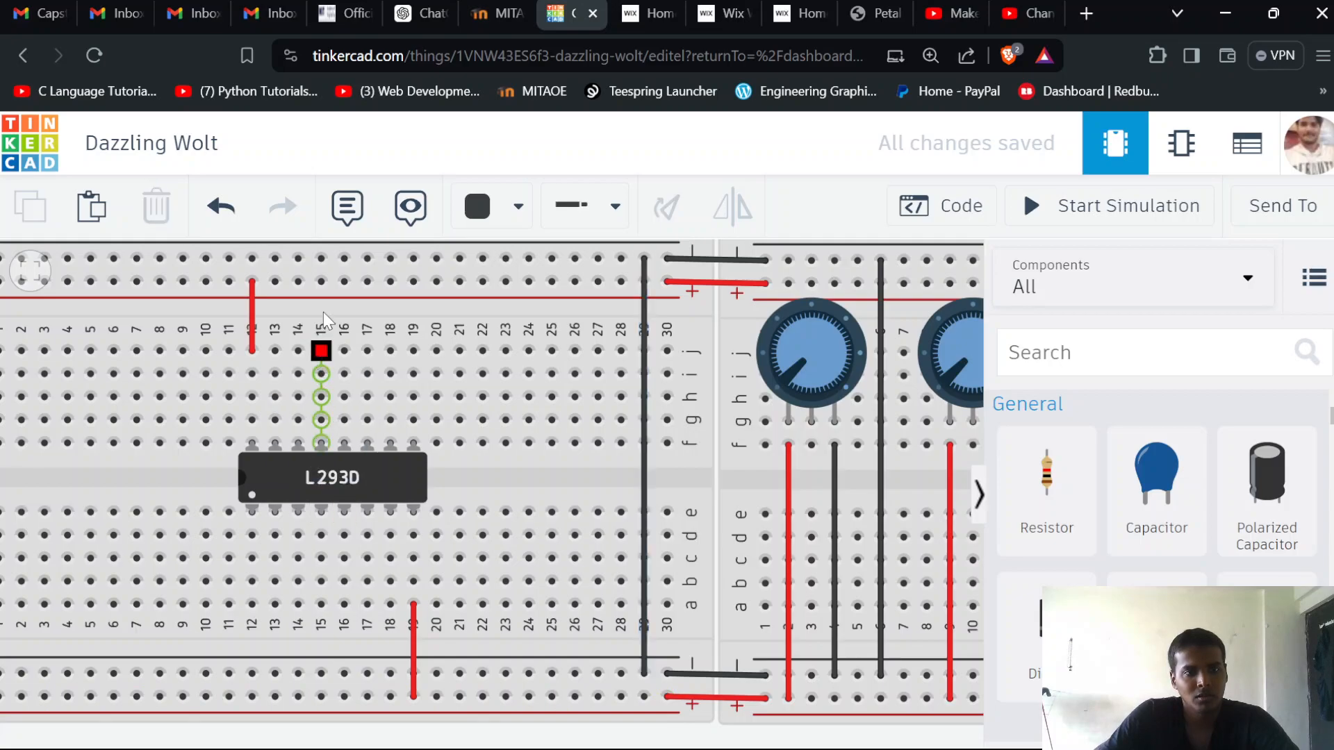
click(325, 261)
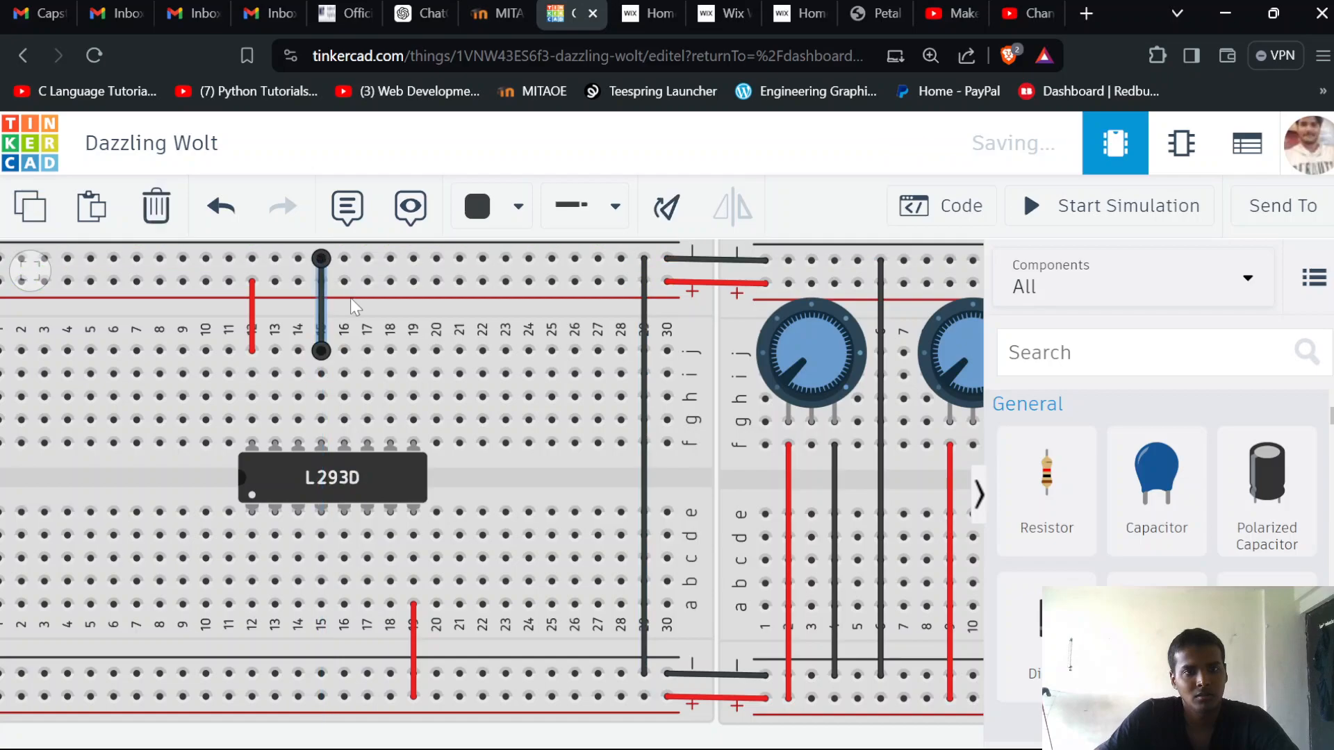
click(344, 351)
click(346, 261)
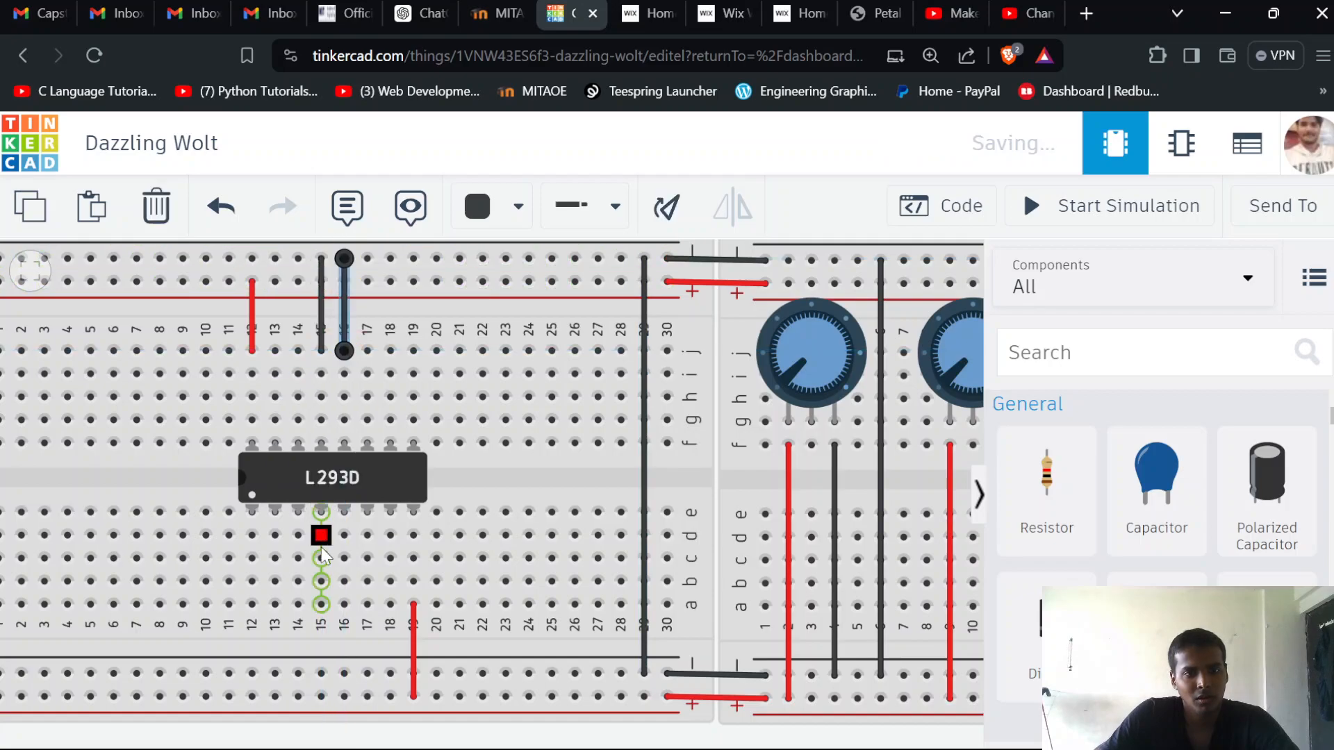
click(319, 624)
click(321, 673)
click(343, 634)
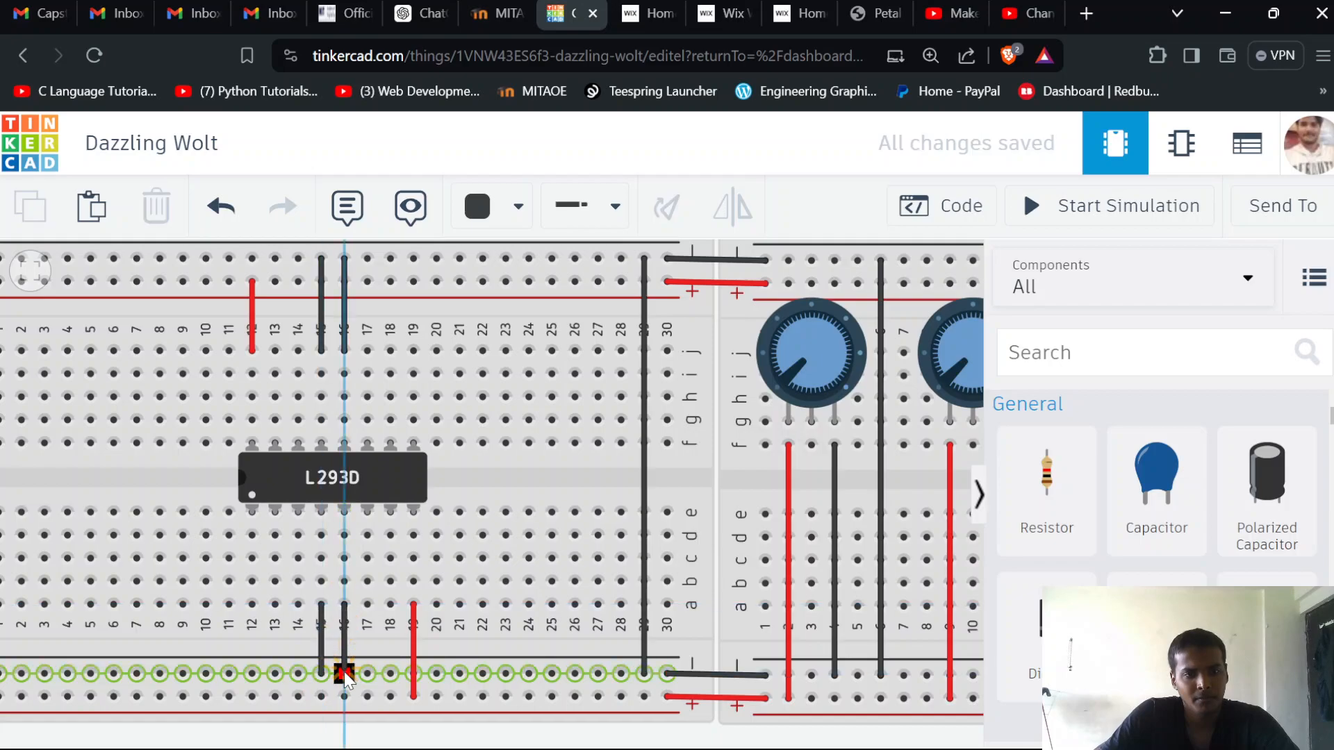
click(344, 673)
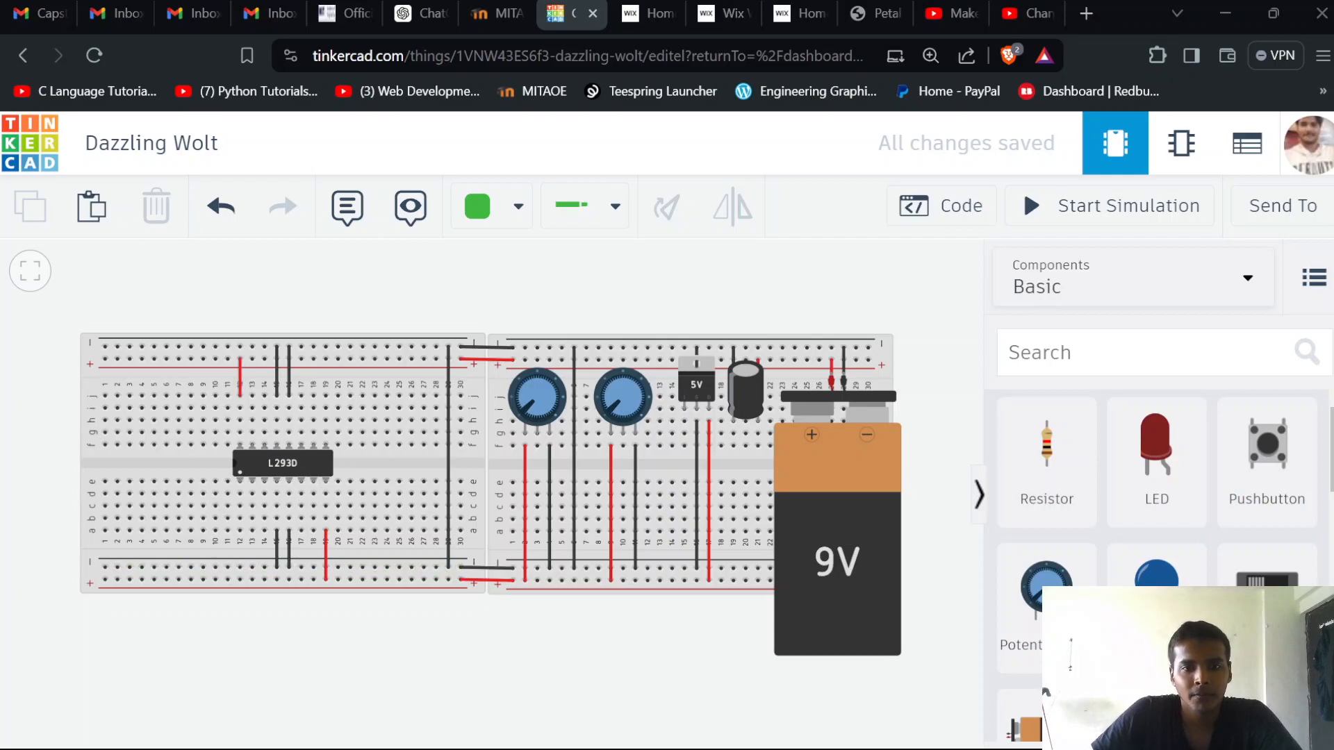
Add an Arduino Uno R3 to the workplane beside the outer end of the motor driver breadboard
drag(454, 686, 487, 687)
scroll(467, 681, down, 3)
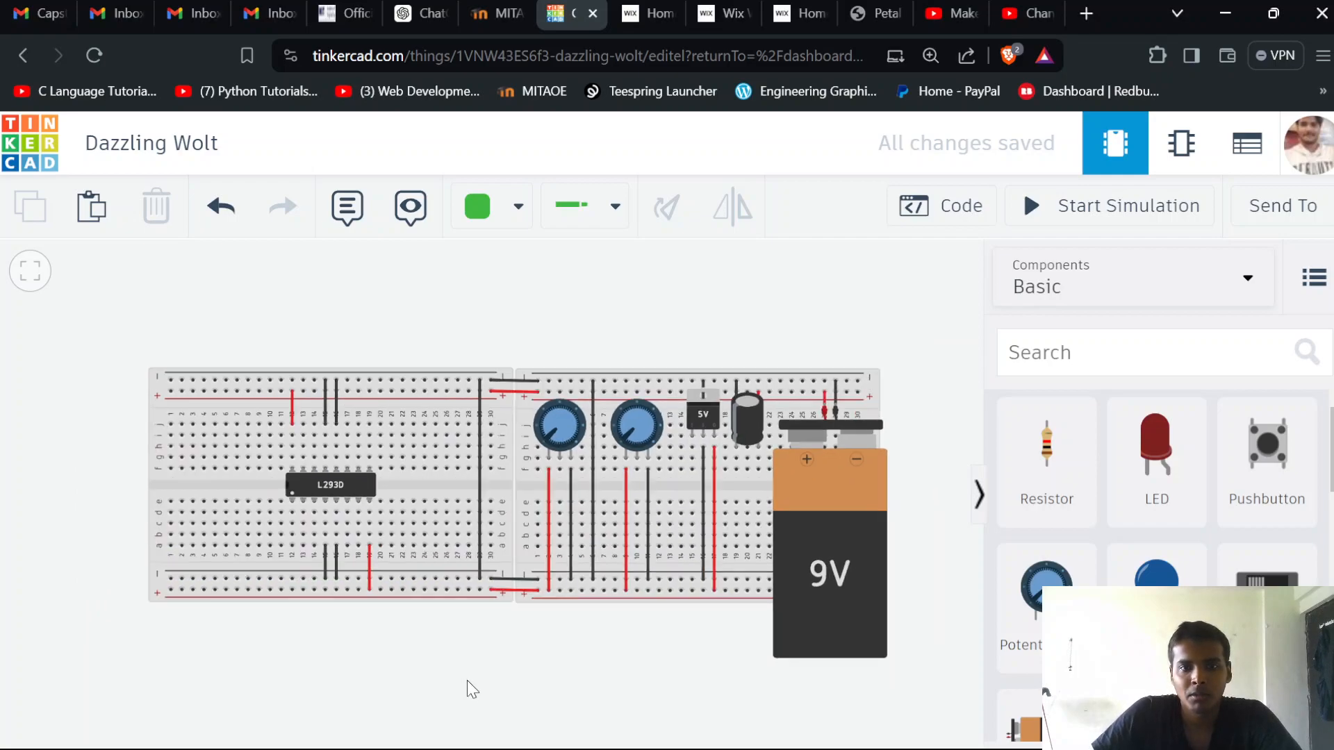
drag(465, 673, 603, 645)
scroll(1236, 575, down, 10)
scroll(1235, 575, up, 6)
scroll(1235, 575, down, 7)
scroll(1235, 575, up, 3)
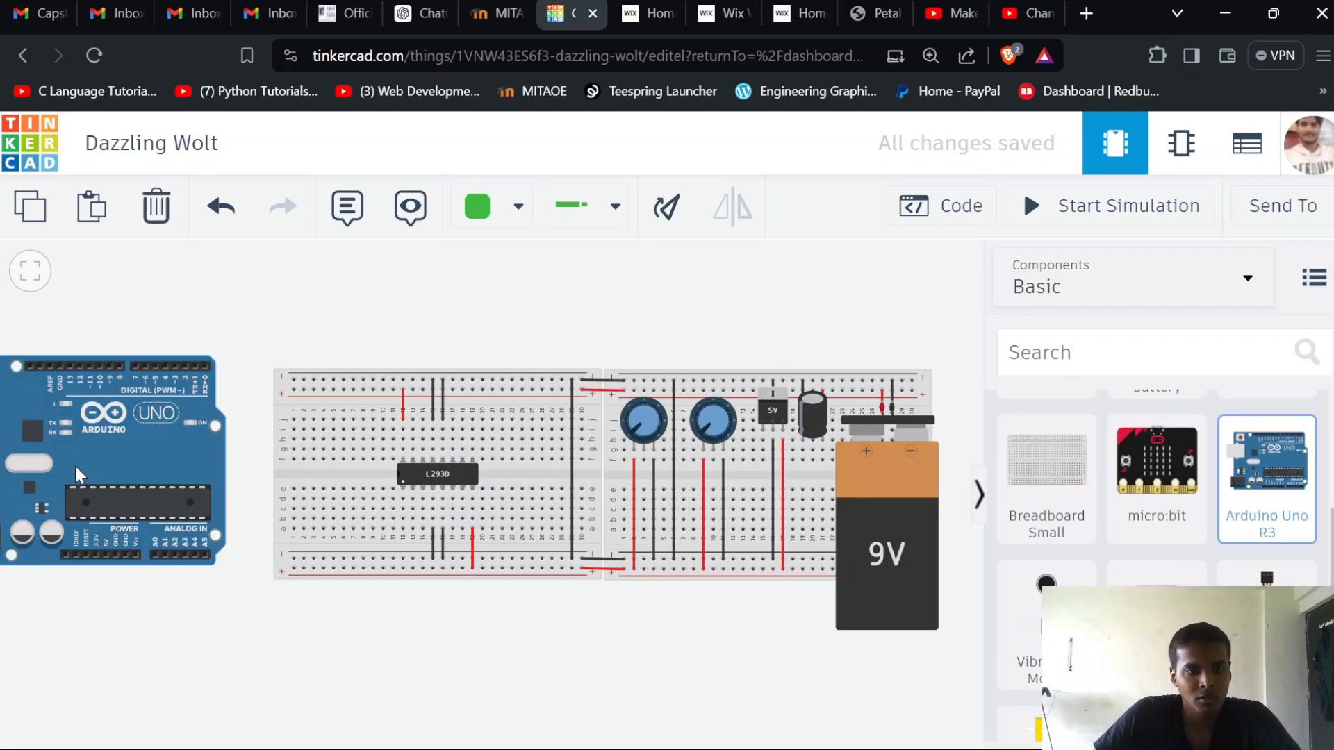
click(93, 477)
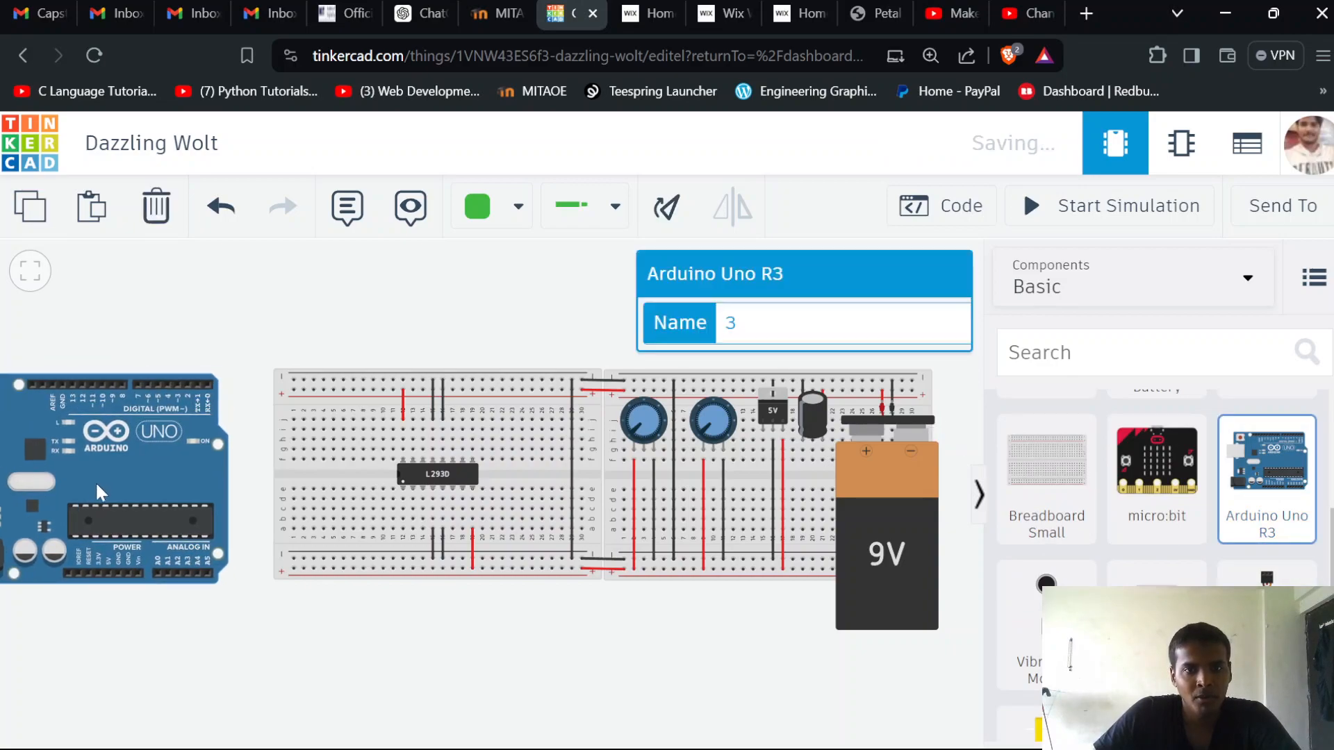
scroll(599, 615, down, 1)
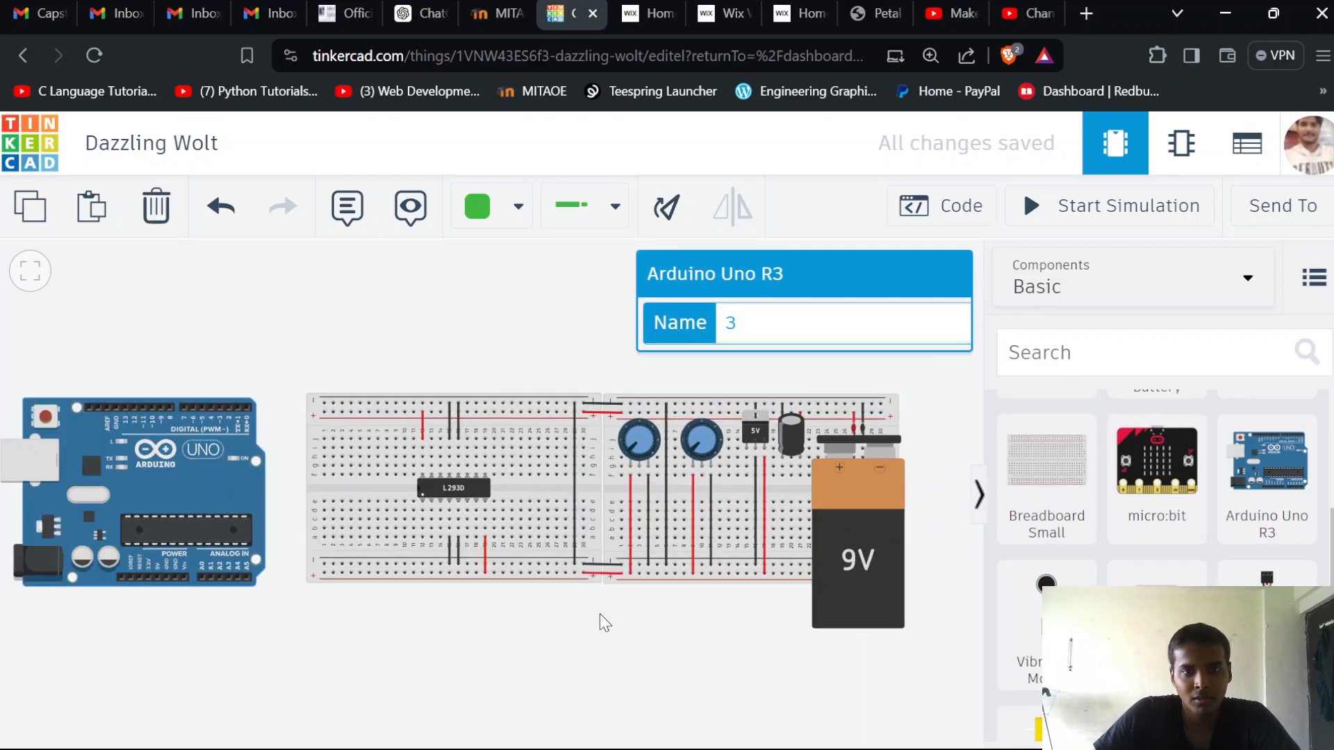
scroll(587, 619, down, 1)
scroll(500, 647, up, 1)
click(493, 676)
Add a DC Motor to the workplane above the motor driver breadboard
drag(489, 668, 447, 647)
scroll(450, 485, up, 2)
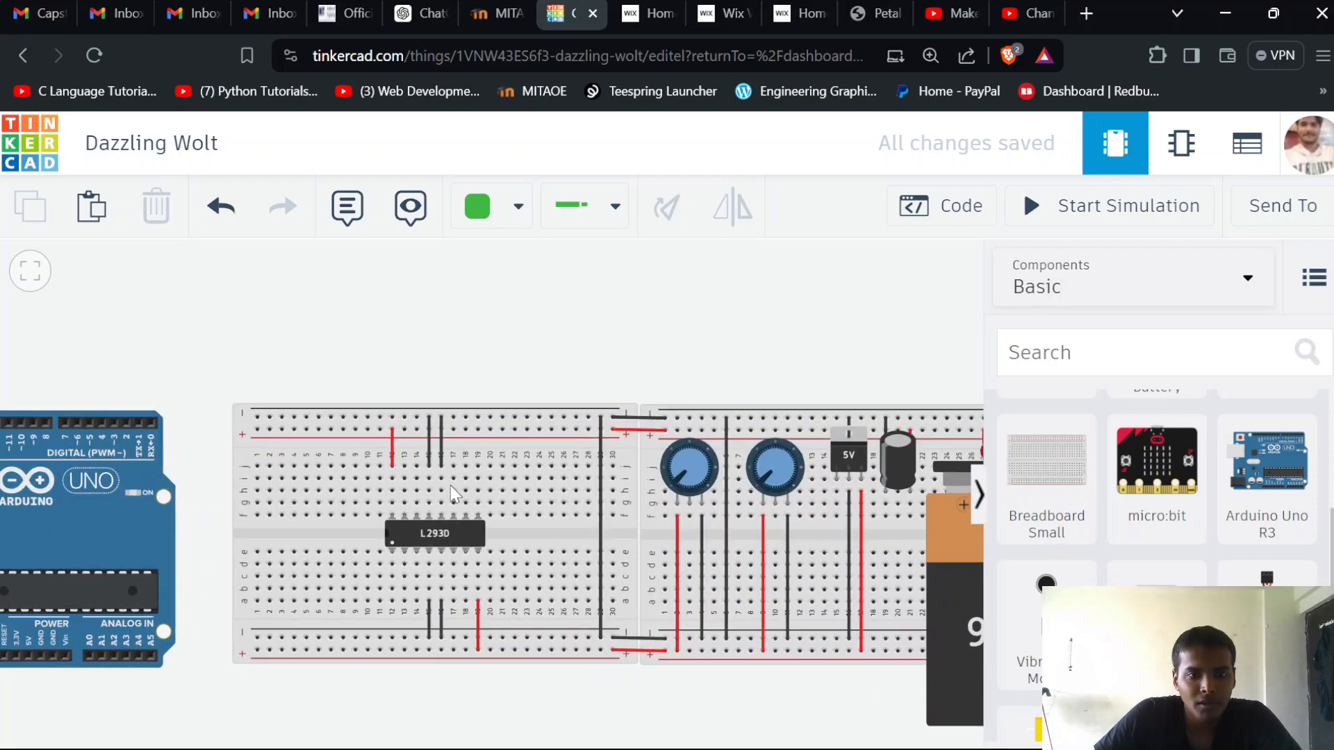
scroll(450, 485, up, 1)
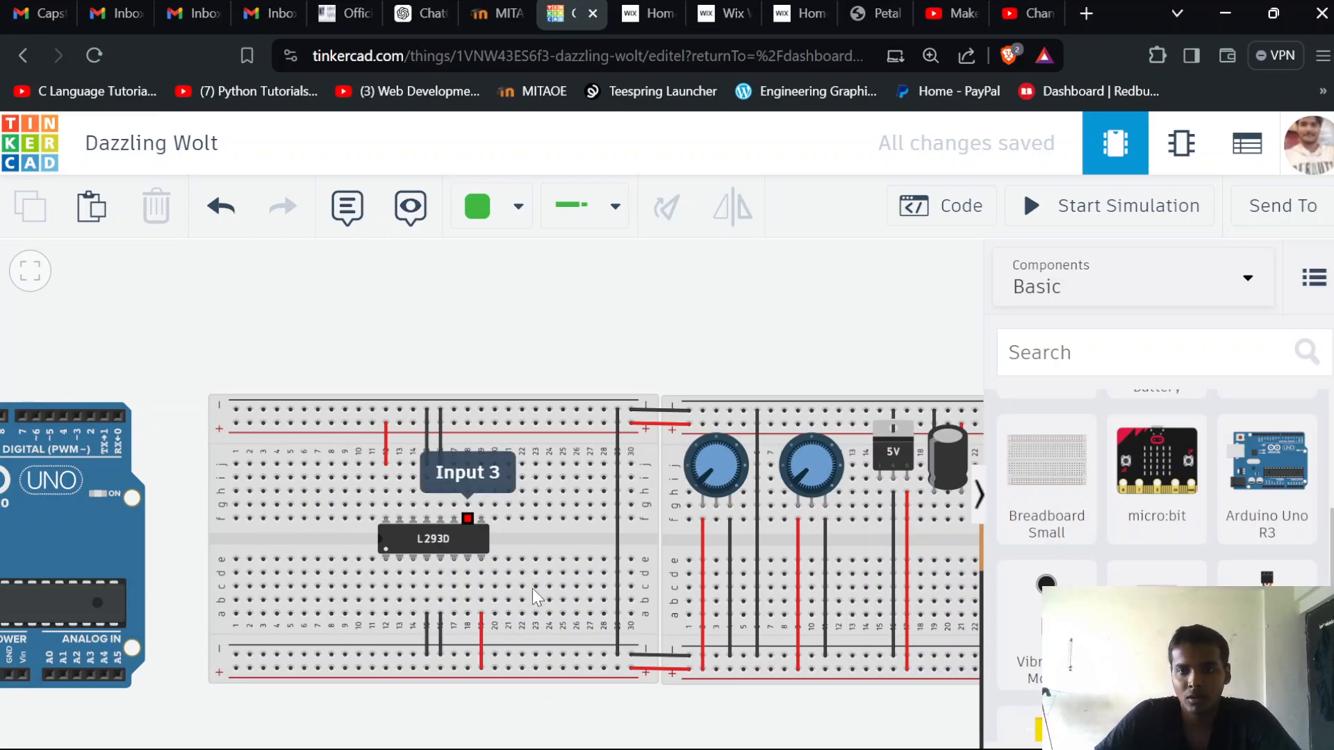
drag(1157, 576, 429, 349)
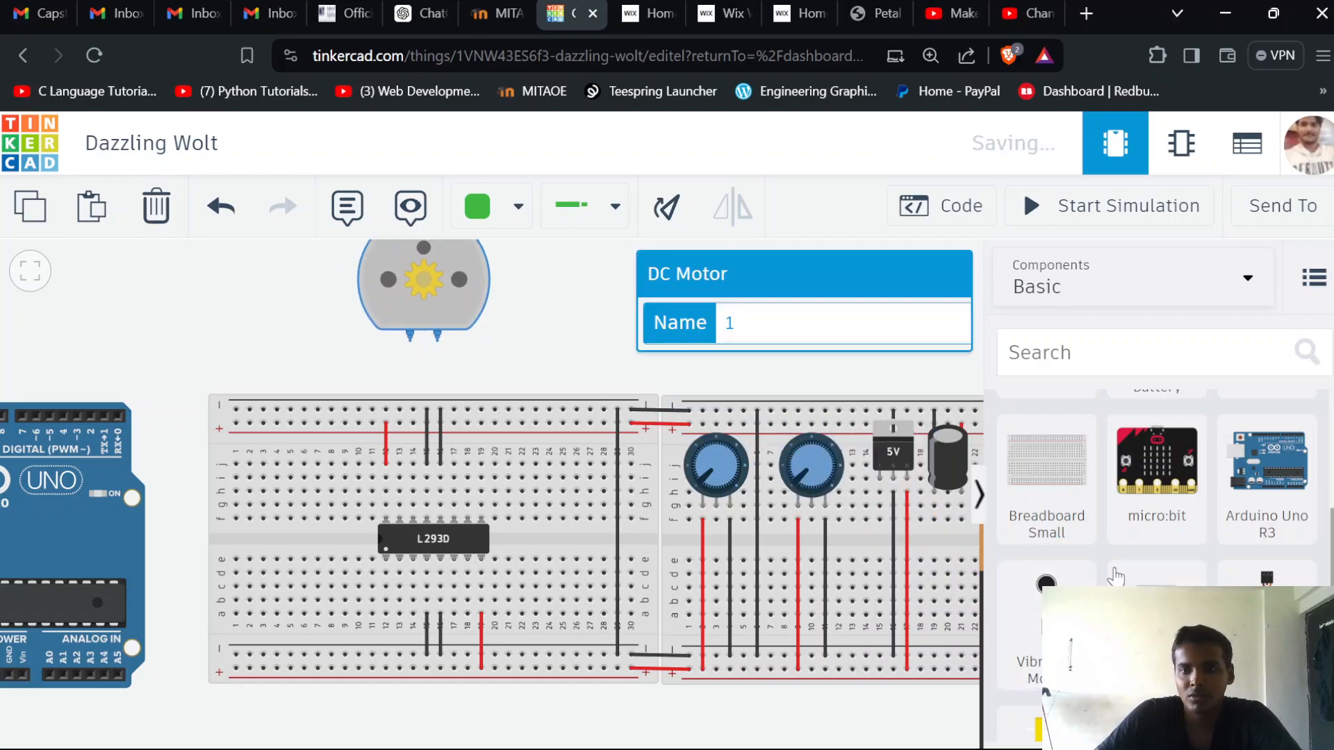
Move the DC motor slightly farther up from the motor driver breadboard
scroll(1077, 549, down, 4)
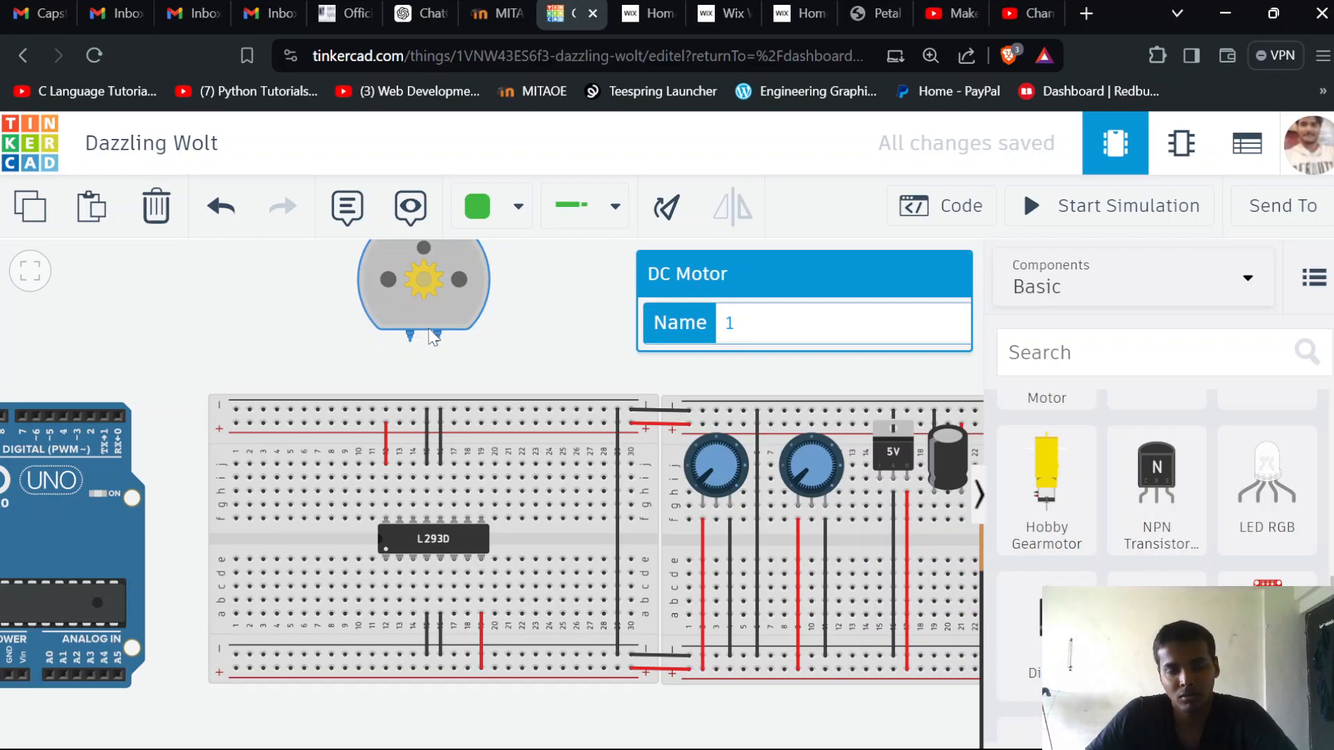
drag(440, 289, 451, 261)
click(524, 347)
Add a second DC Motor to the workplane below the motor driver breadboard
scroll(701, 570, up, 1)
scroll(702, 570, down, 4)
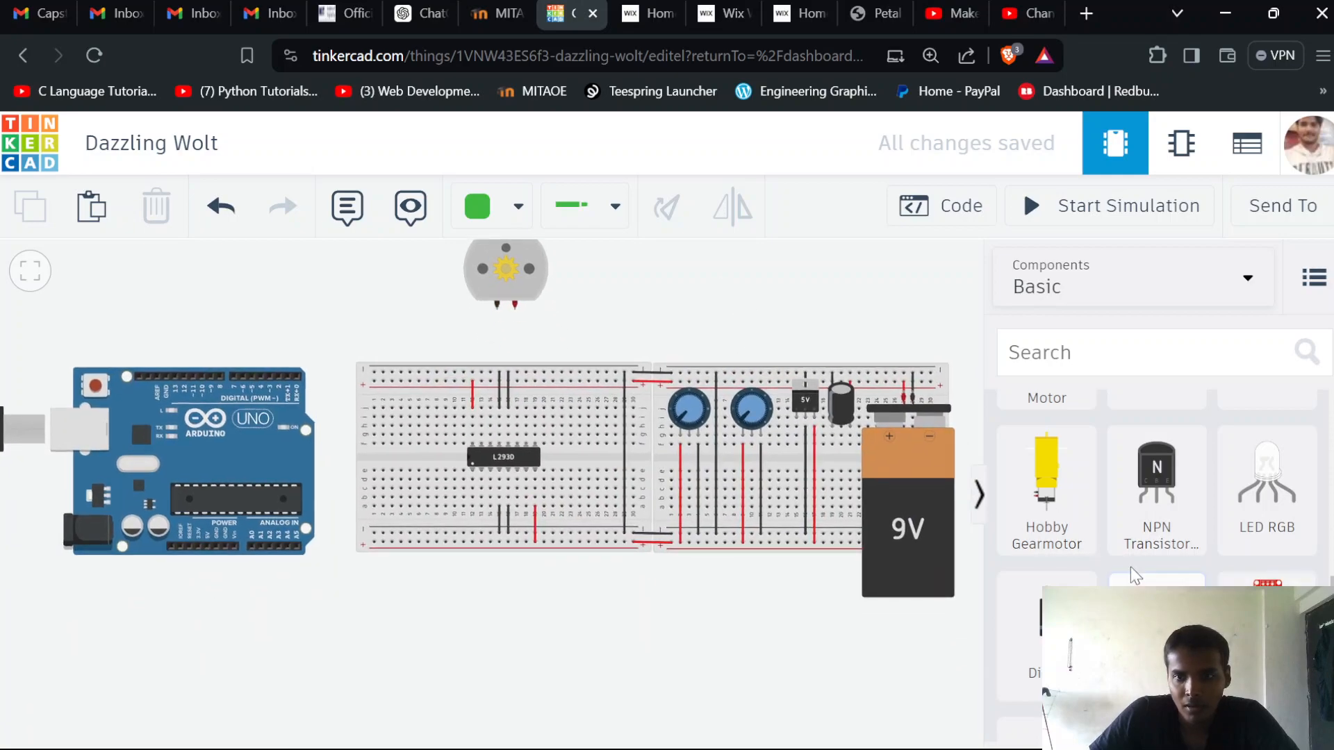
scroll(1132, 568, up, 9)
scroll(1131, 567, down, 3)
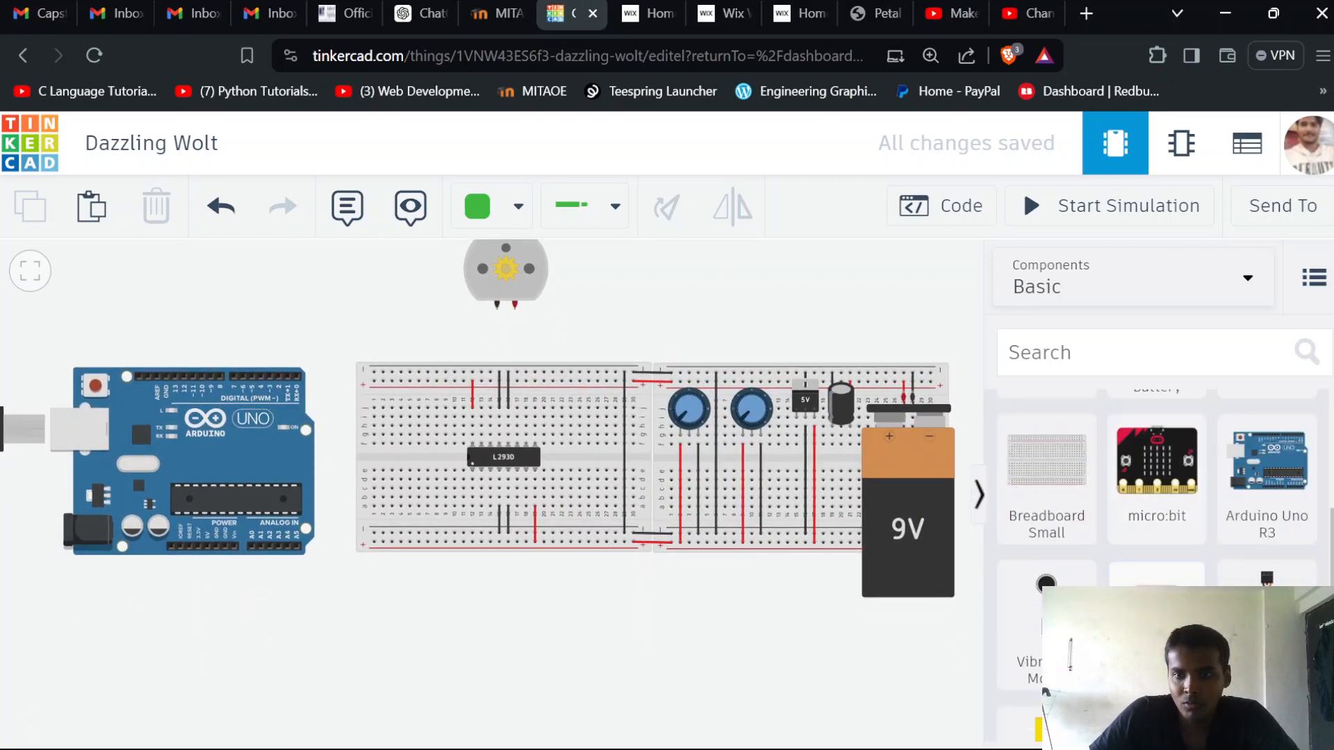
drag(1174, 646, 523, 667)
Rotate the second DC motor half a turn so its terminals face the breadboard, and align it beneath the first motor
click(672, 211)
click(672, 211)
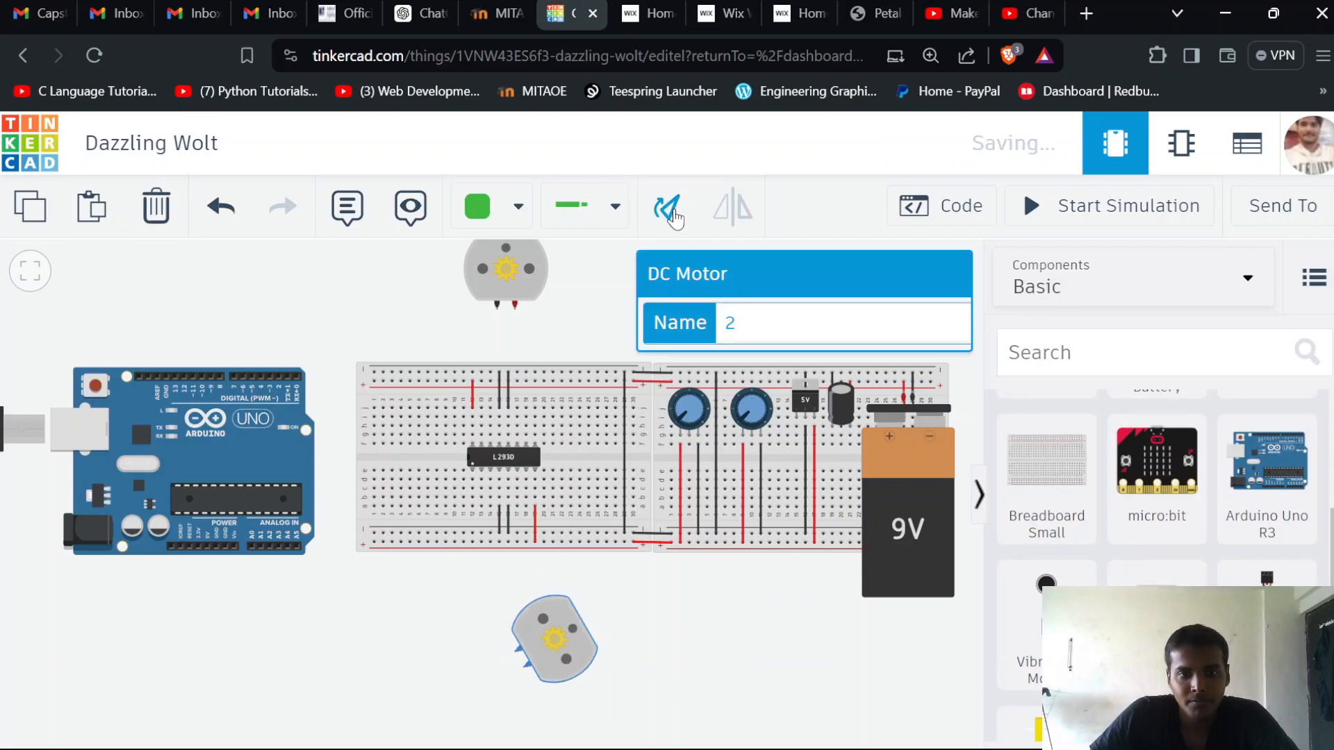
click(673, 211)
click(672, 211)
click(672, 211)
click(672, 211)
drag(549, 694, 534, 654)
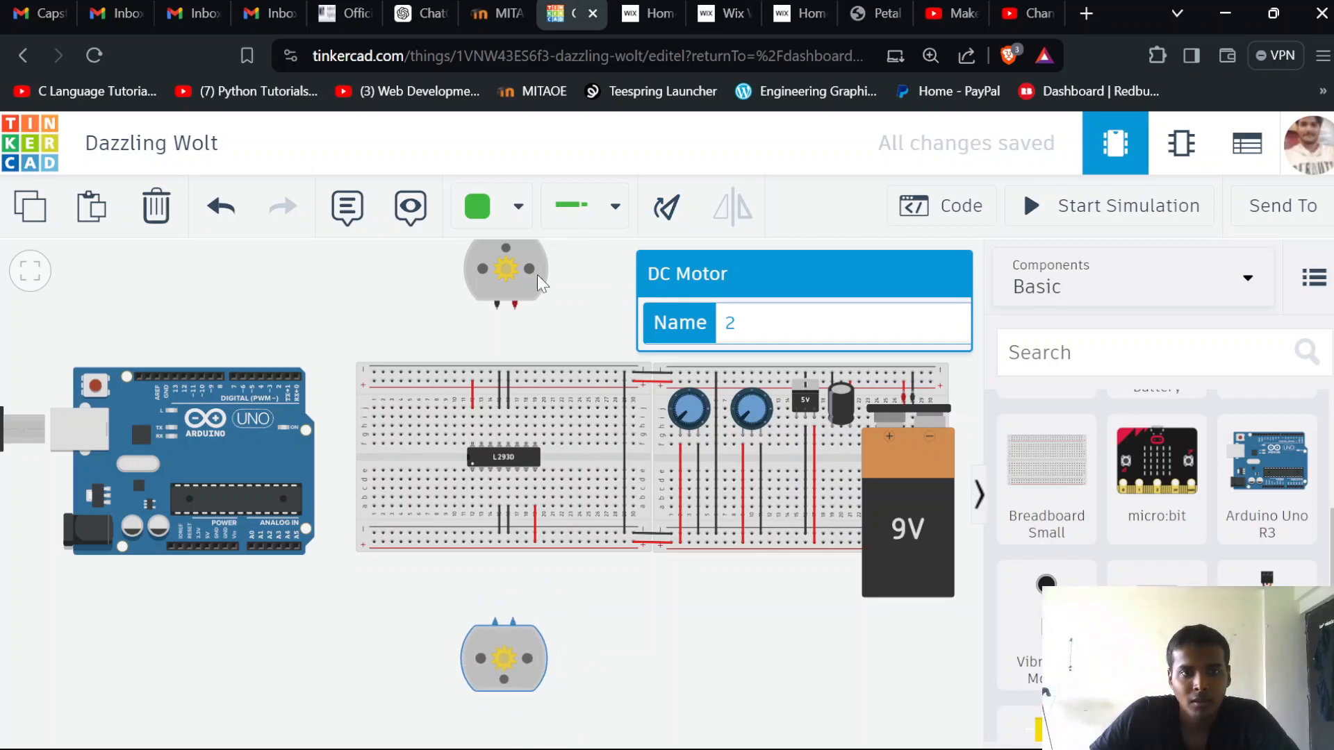
Add a Diode between the upper DC motor's terminals and the motor driver breadboard
scroll(1157, 486, up, 5)
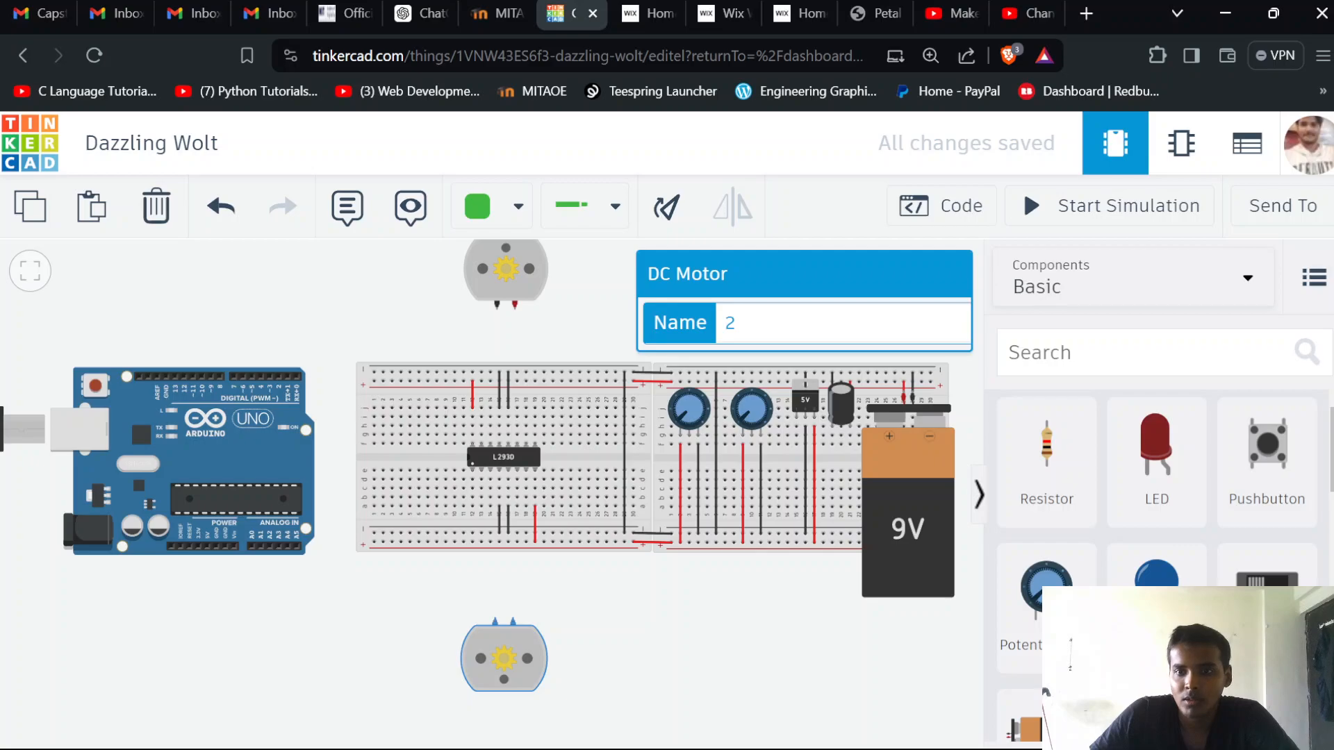
scroll(1157, 486, down, 5)
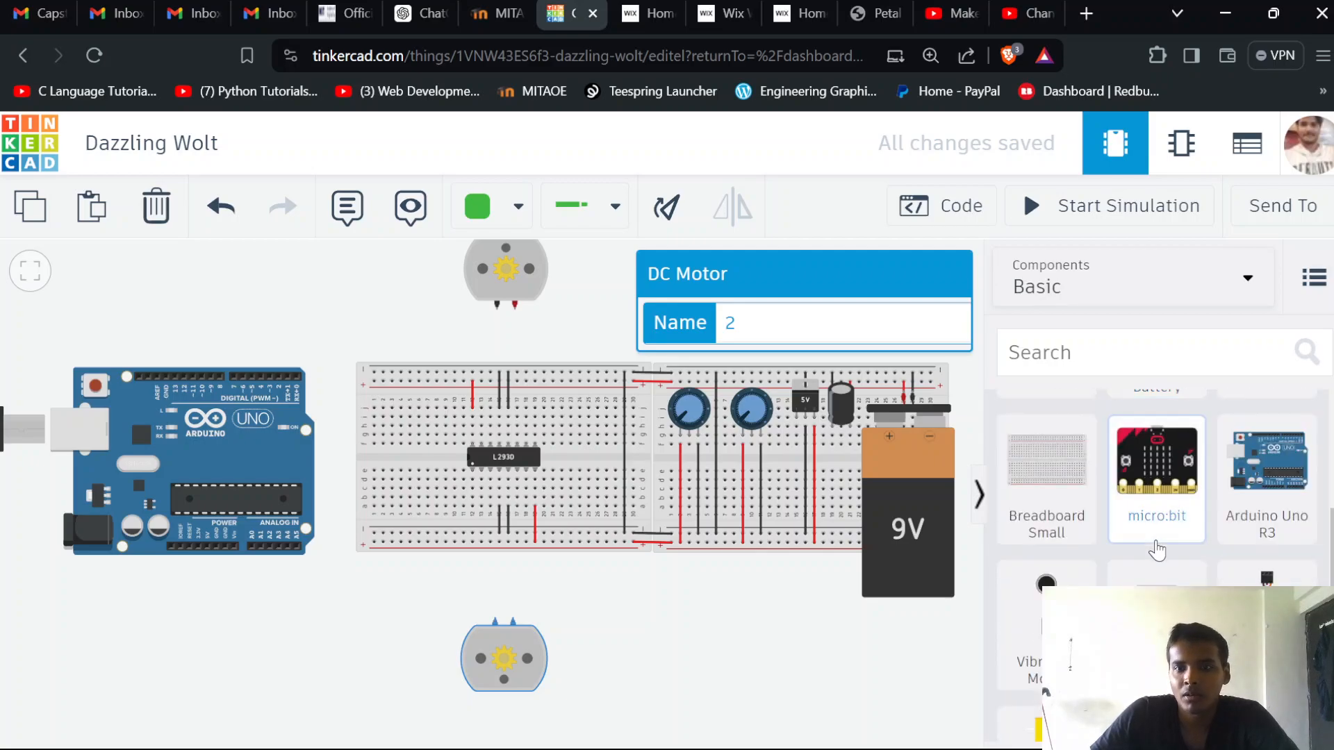
scroll(1157, 550, up, 5)
scroll(1083, 537, down, 3)
scroll(1085, 533, down, 6)
click(1048, 500)
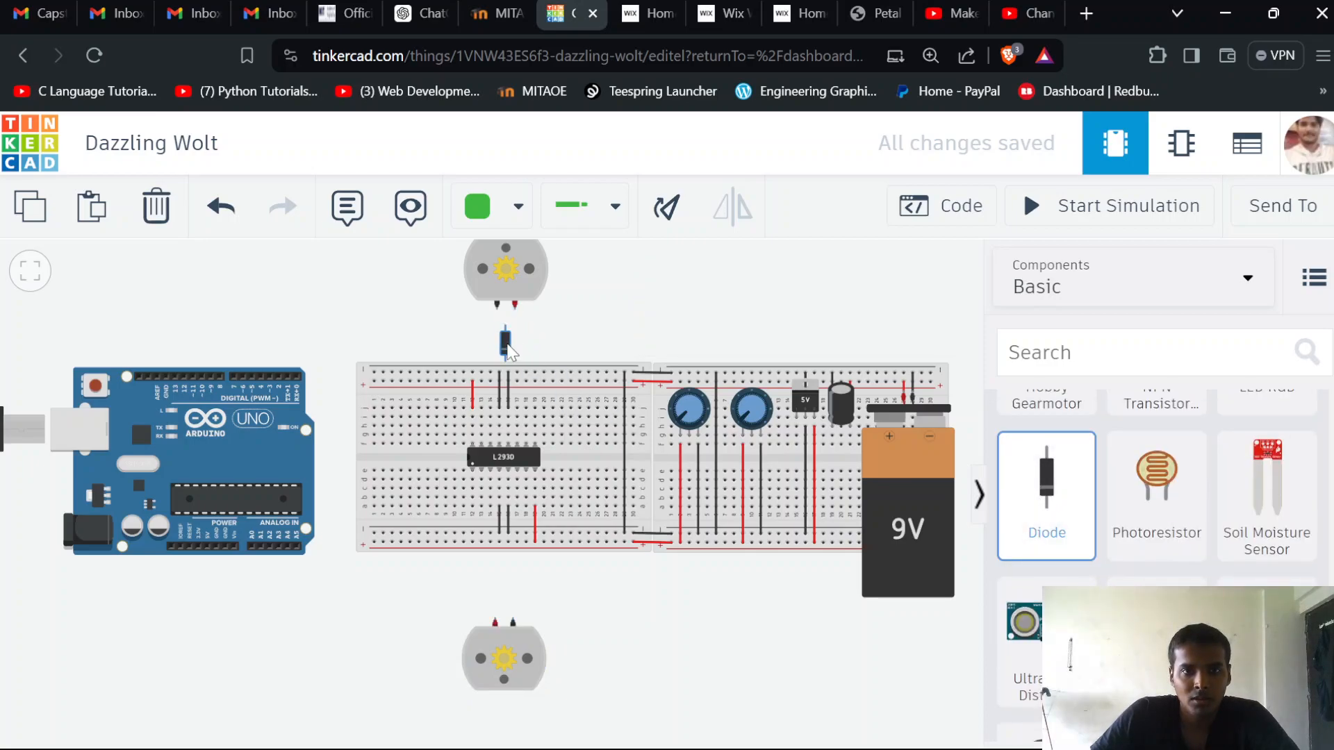
click(509, 346)
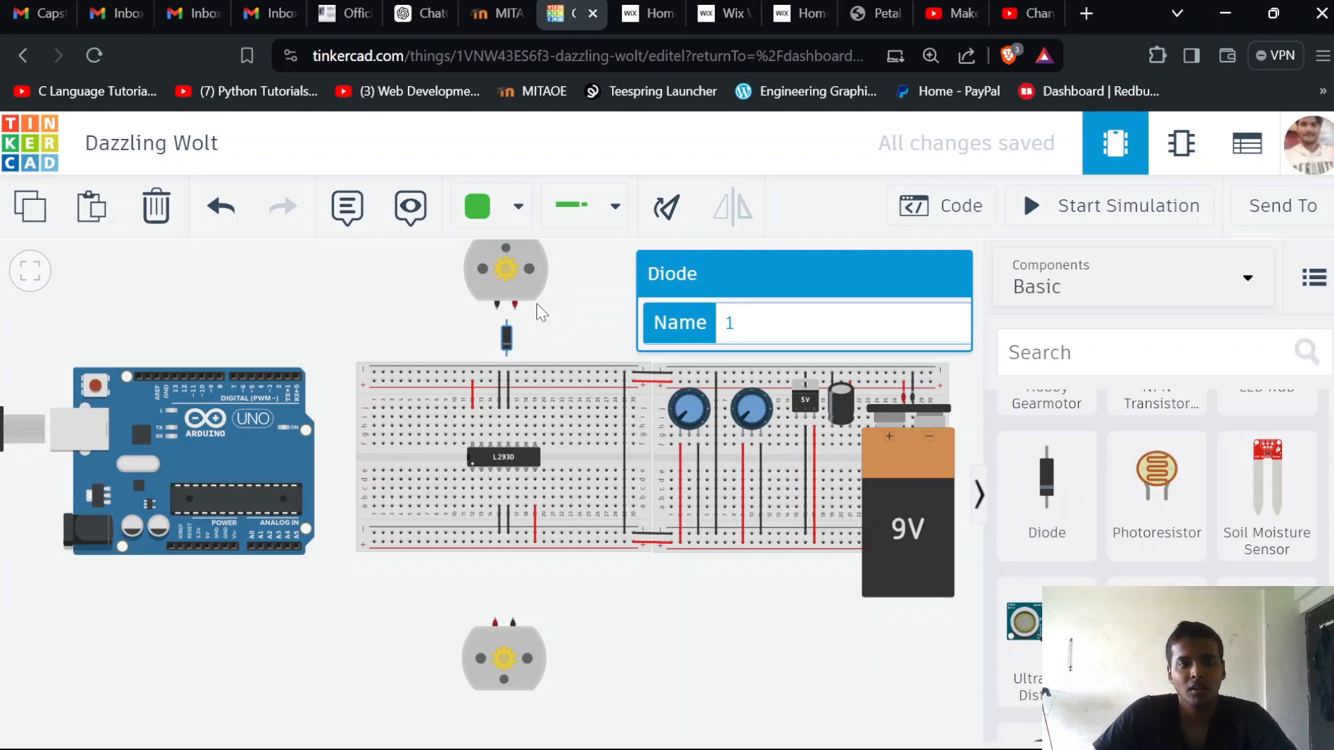
drag(508, 346, 507, 345)
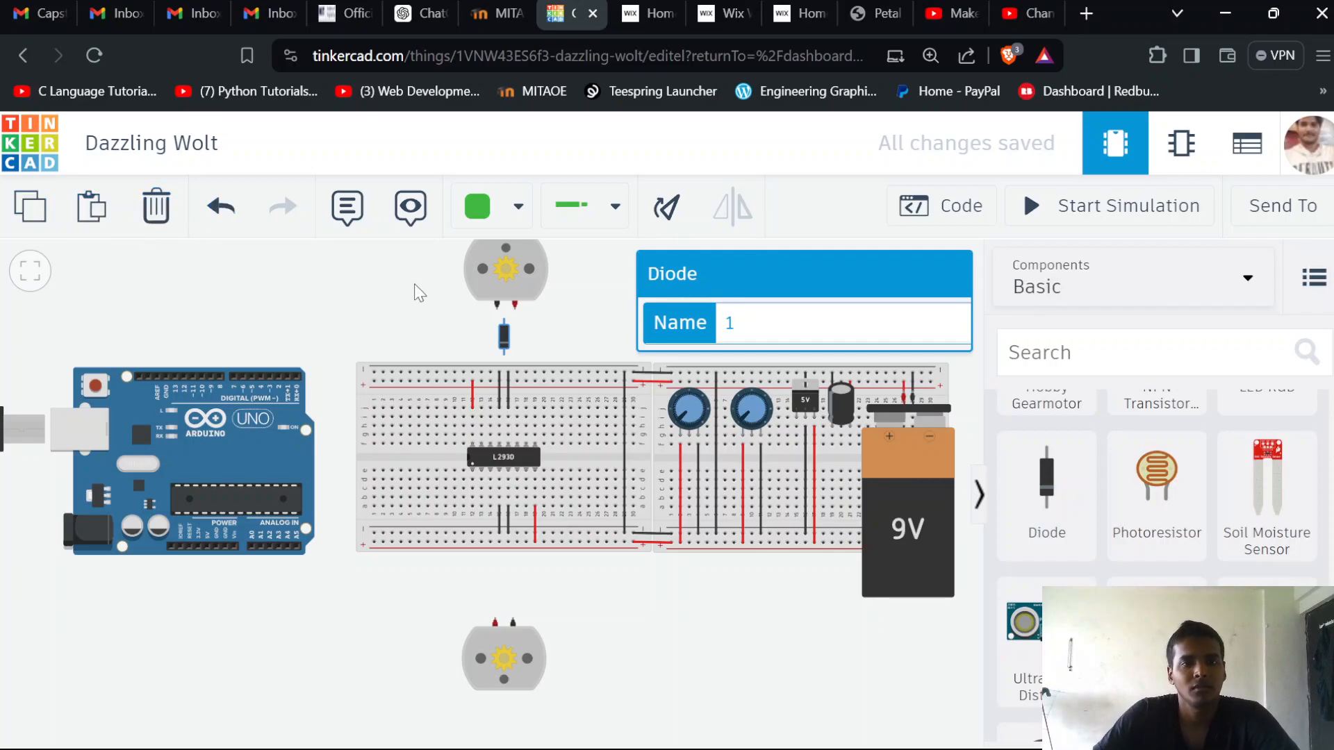
Rotate the diode to lie horizontally and centre it just below the upper motor's terminals
click(667, 207)
click(667, 207)
click(669, 208)
mouse_move(504, 337)
mouse_down()
mouse_move(506, 324)
mouse_move(508, 335)
mouse_up()
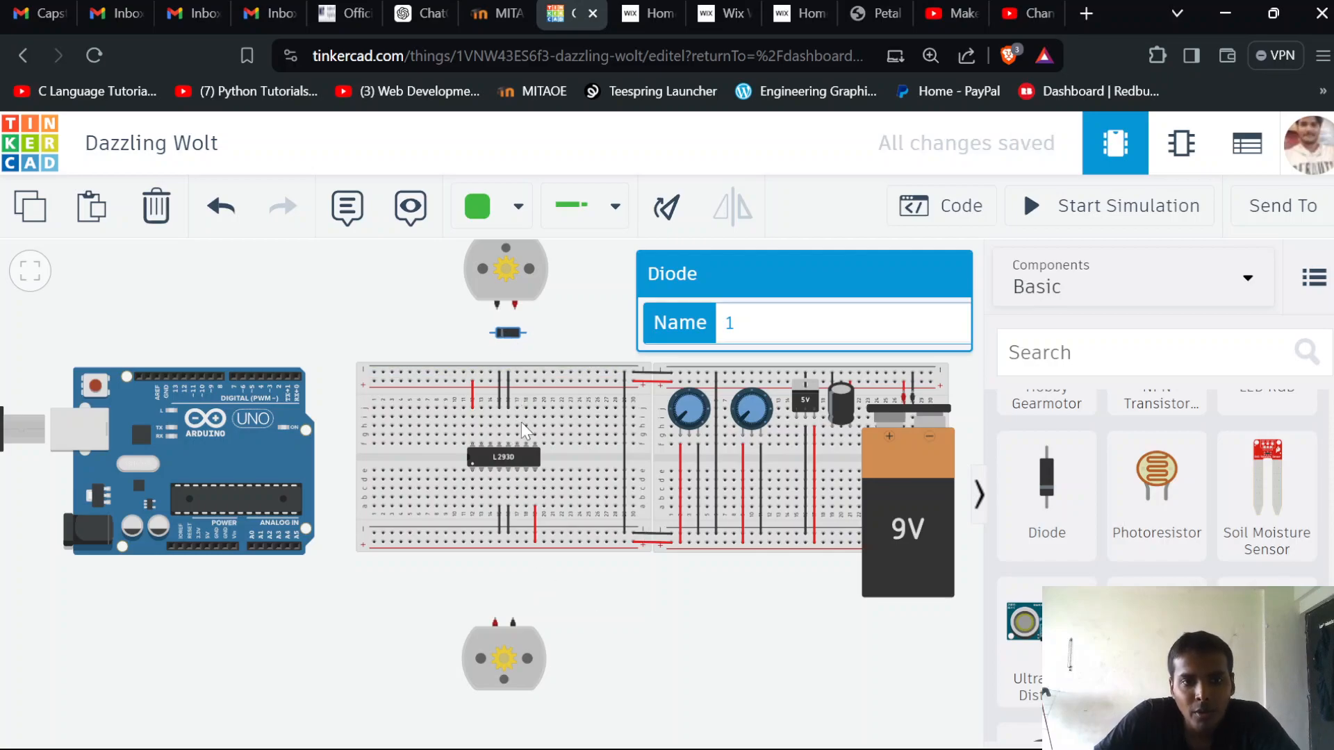
scroll(520, 423, up, 3)
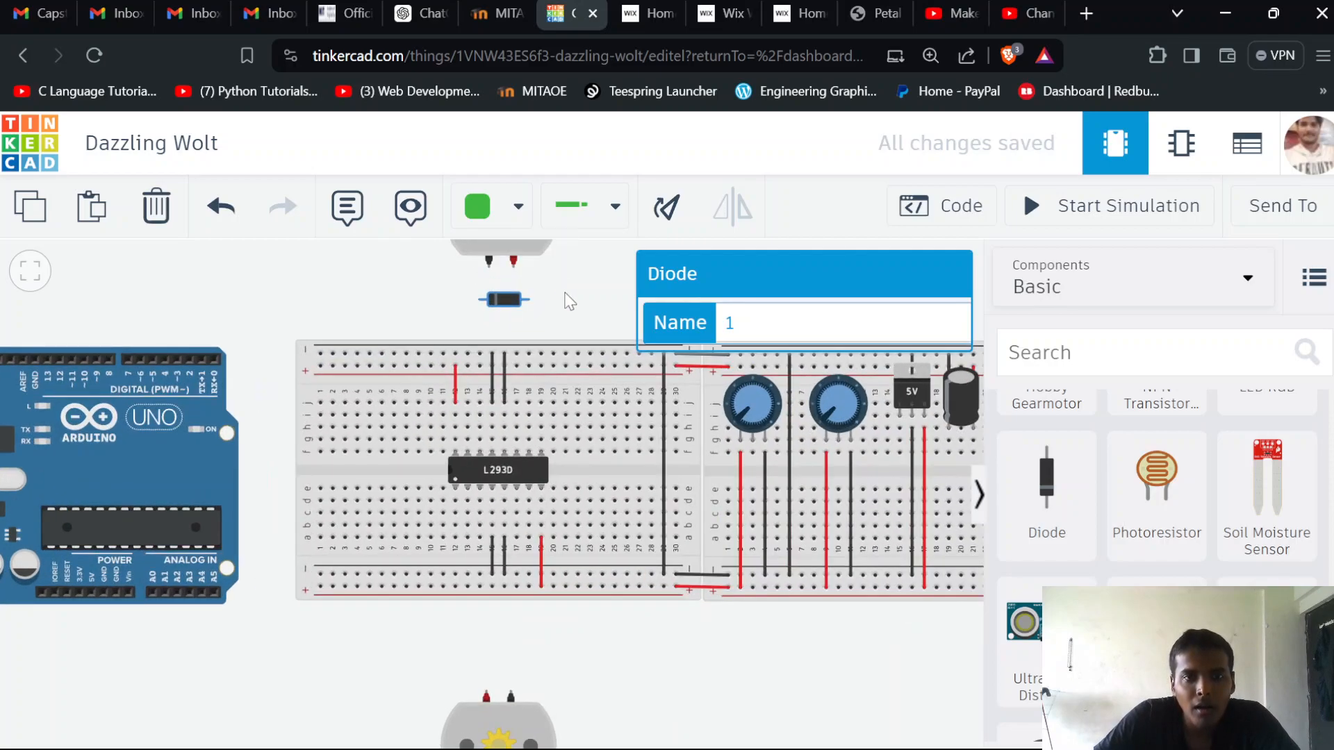
click(553, 310)
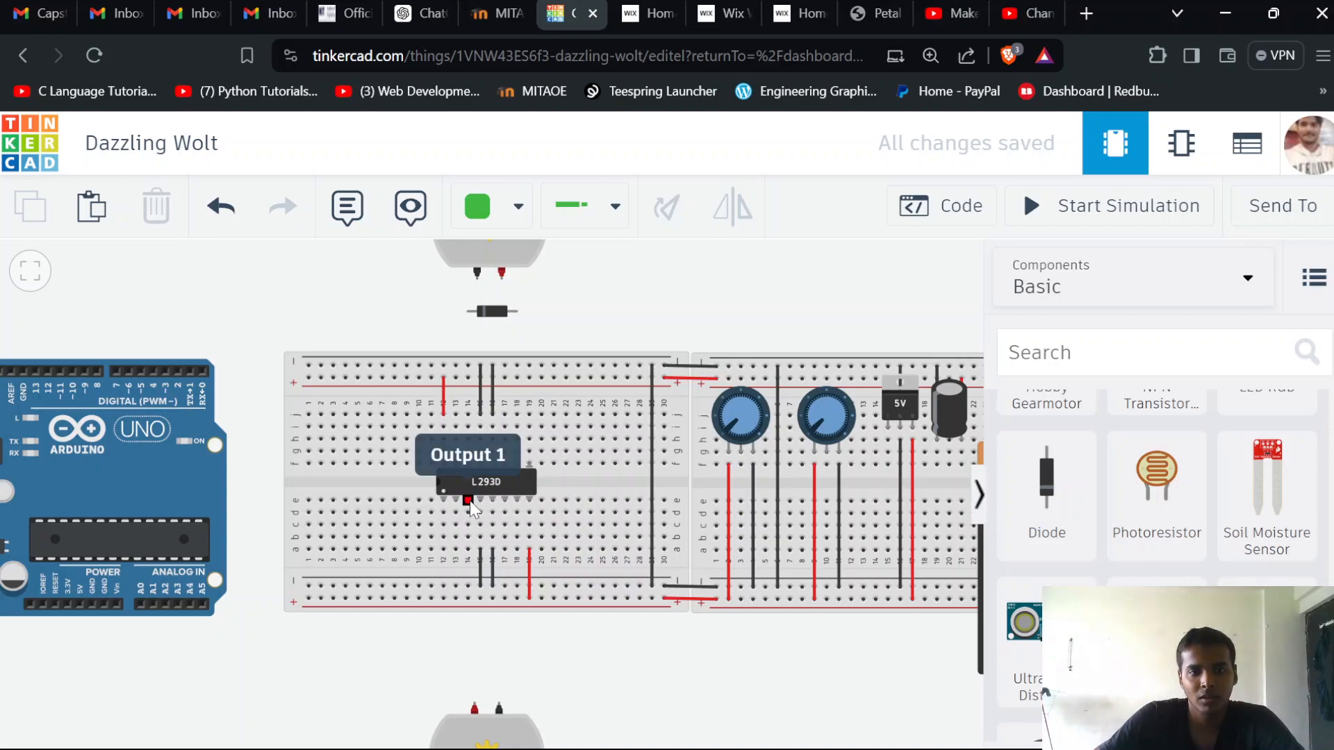
click(469, 550)
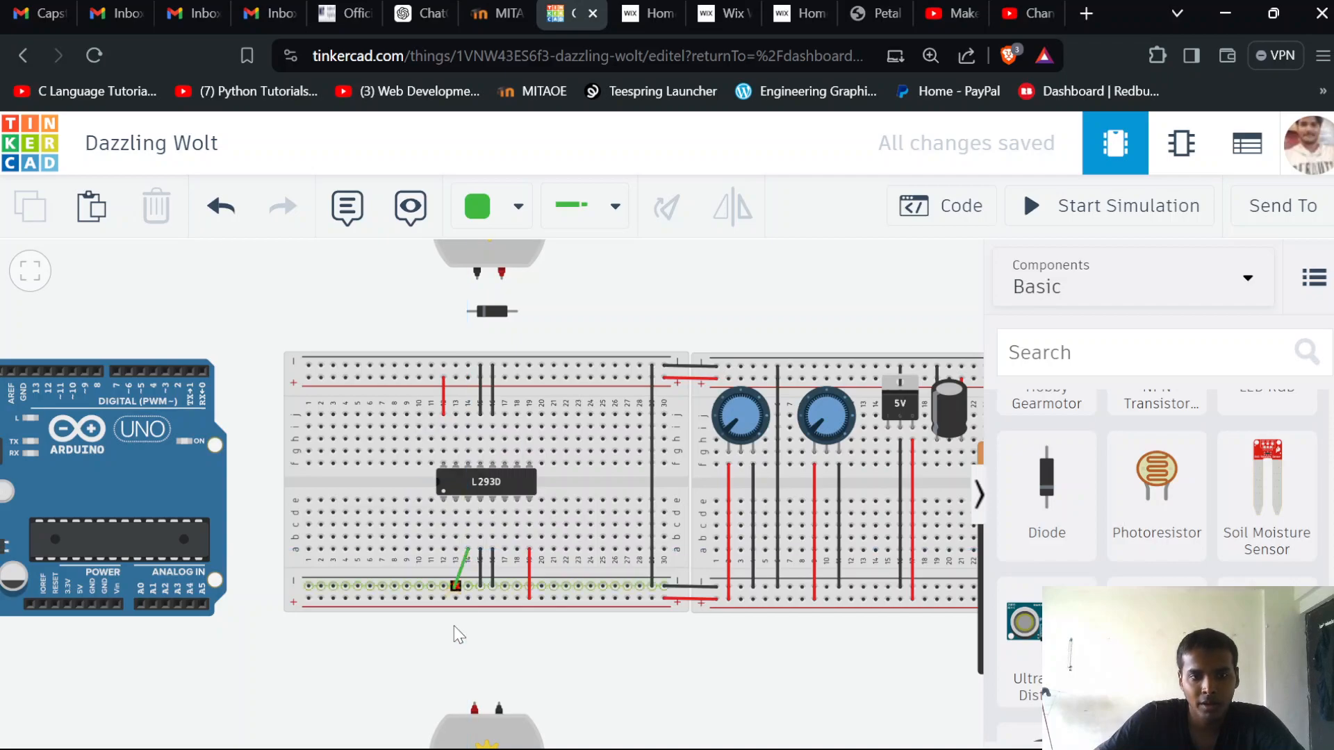
click(474, 703)
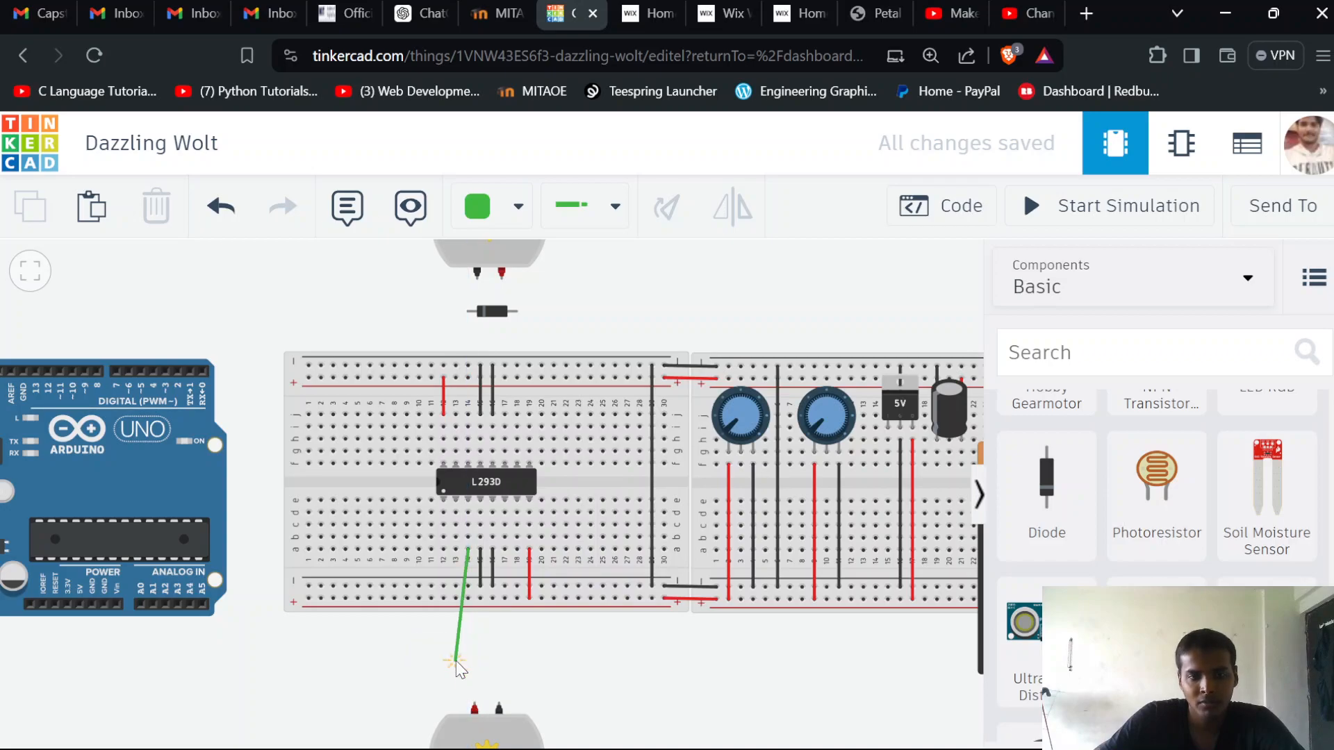
key(Escape)
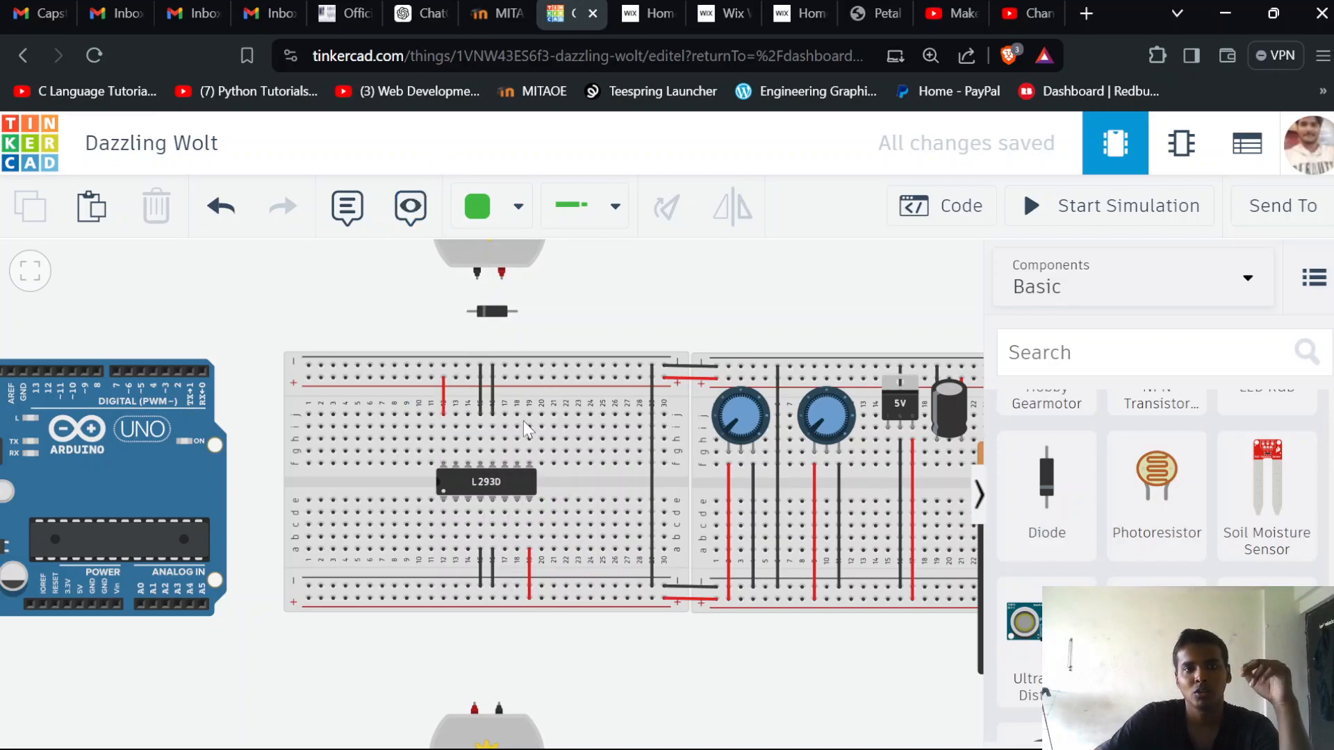
Try the diode with its cathode end reversed beneath the upper motor and rotate it back
click(497, 324)
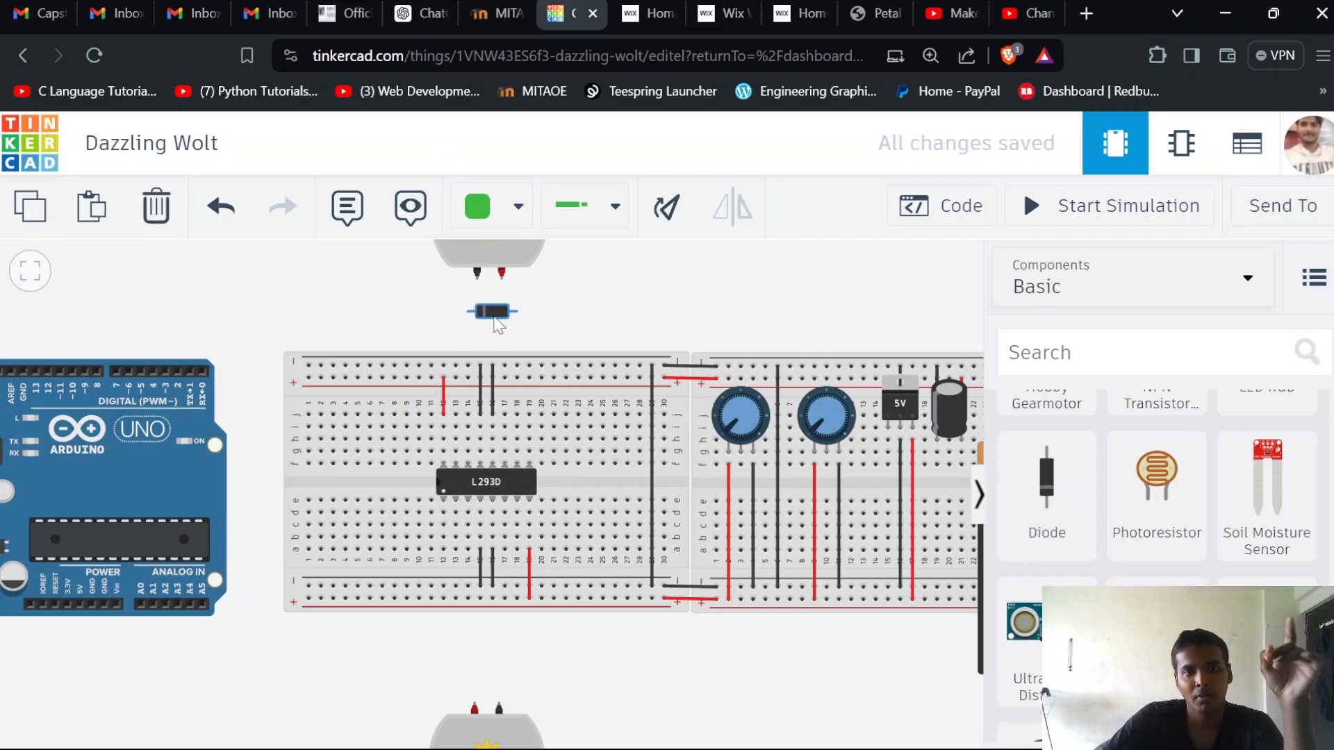
click(667, 210)
click(667, 211)
click(667, 210)
click(666, 211)
click(667, 210)
click(666, 210)
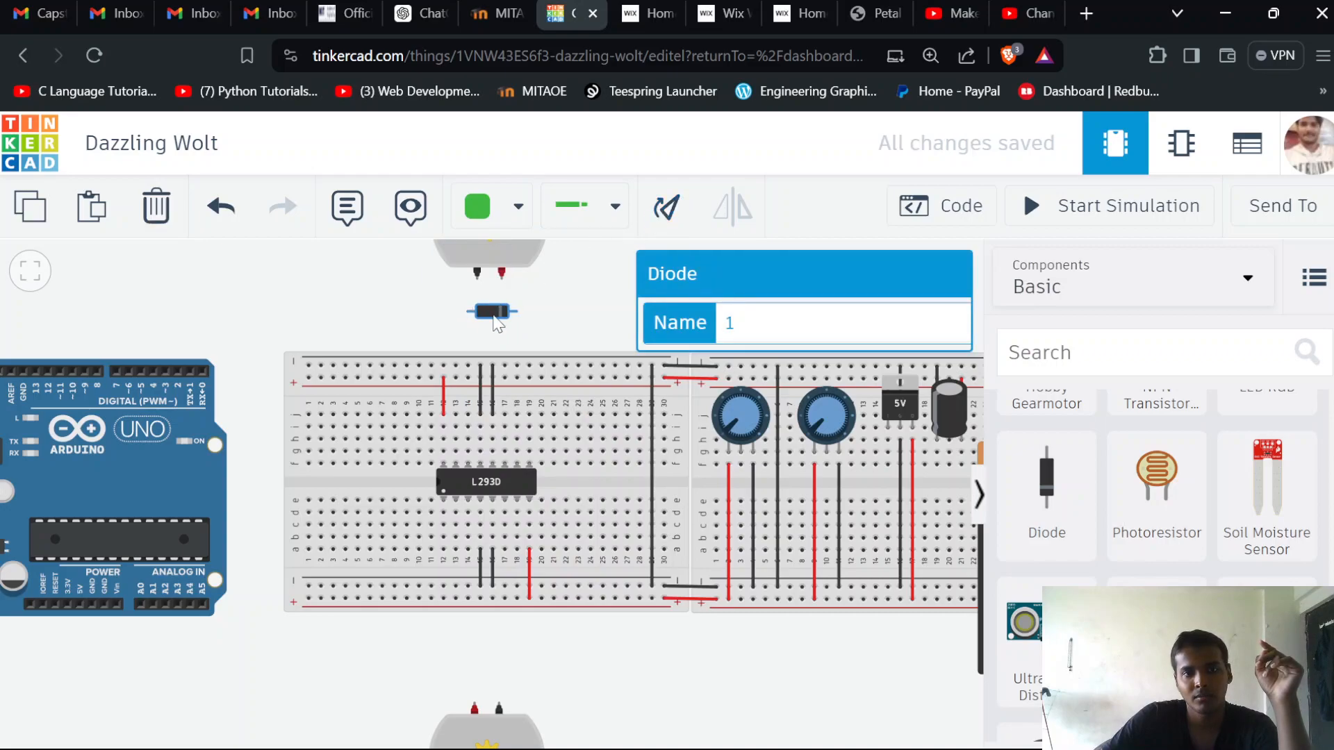
click(666, 210)
click(667, 211)
click(666, 212)
click(666, 211)
click(667, 211)
click(666, 212)
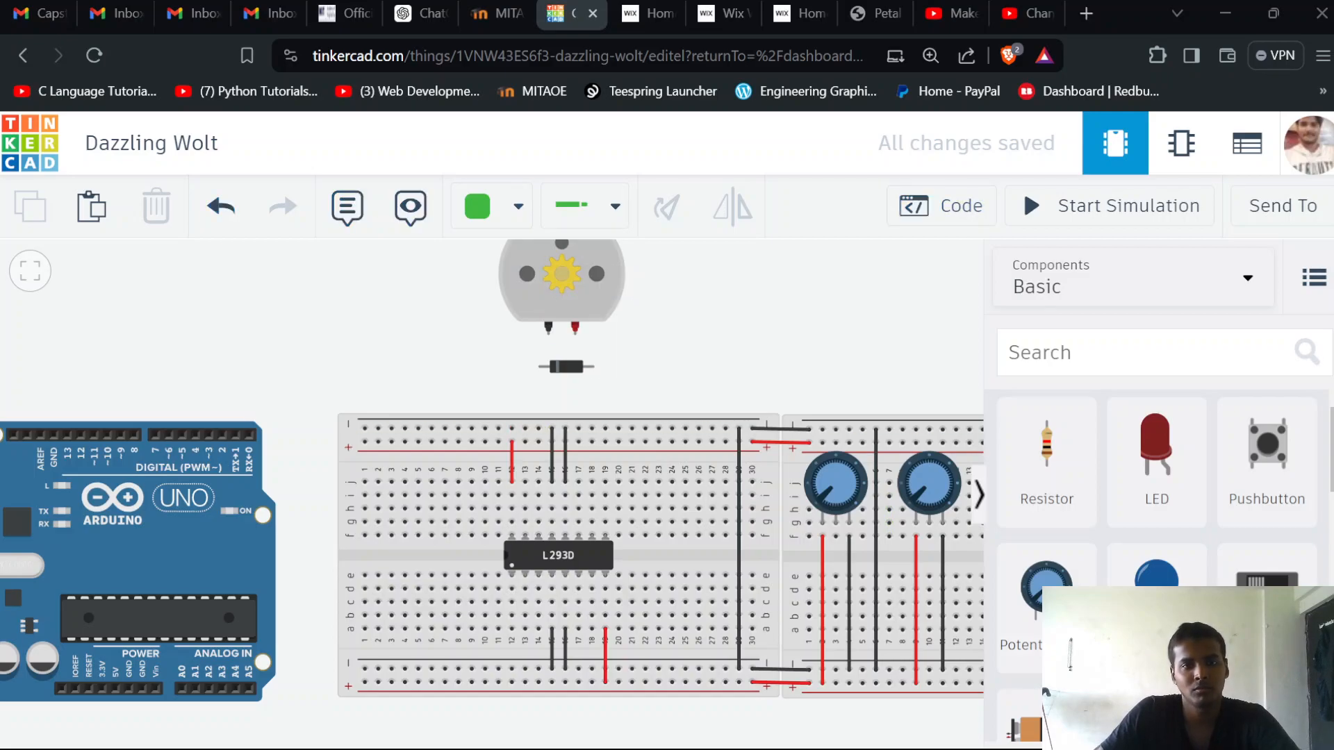
Rotate the diode half a turn so its cathode faces the upper motor's red terminal side, and lower it slightly
click(567, 367)
click(663, 217)
click(664, 217)
click(664, 216)
click(663, 216)
click(663, 217)
click(663, 217)
mouse_move(571, 377)
mouse_down()
mouse_move(561, 375)
mouse_move(574, 386)
mouse_up()
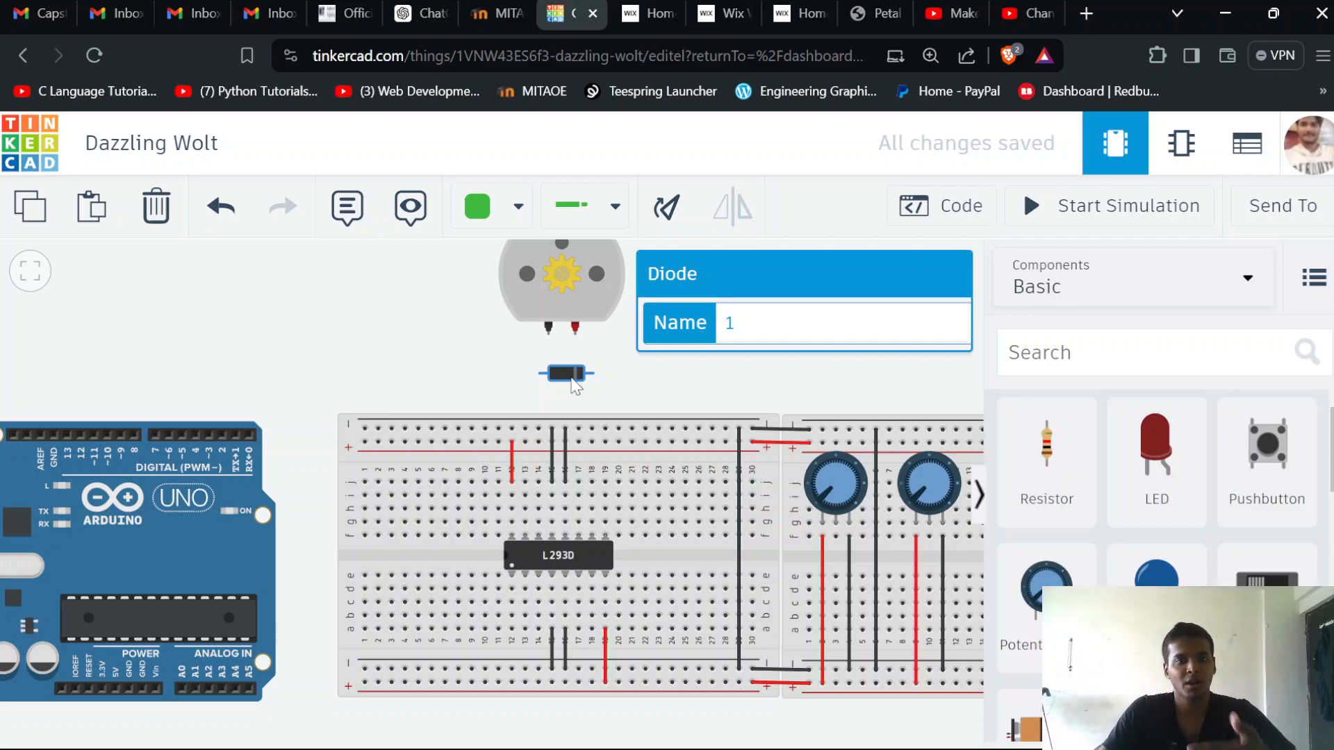
Connect the upper motor's red terminal to the diode's cathode with a red wire
click(575, 328)
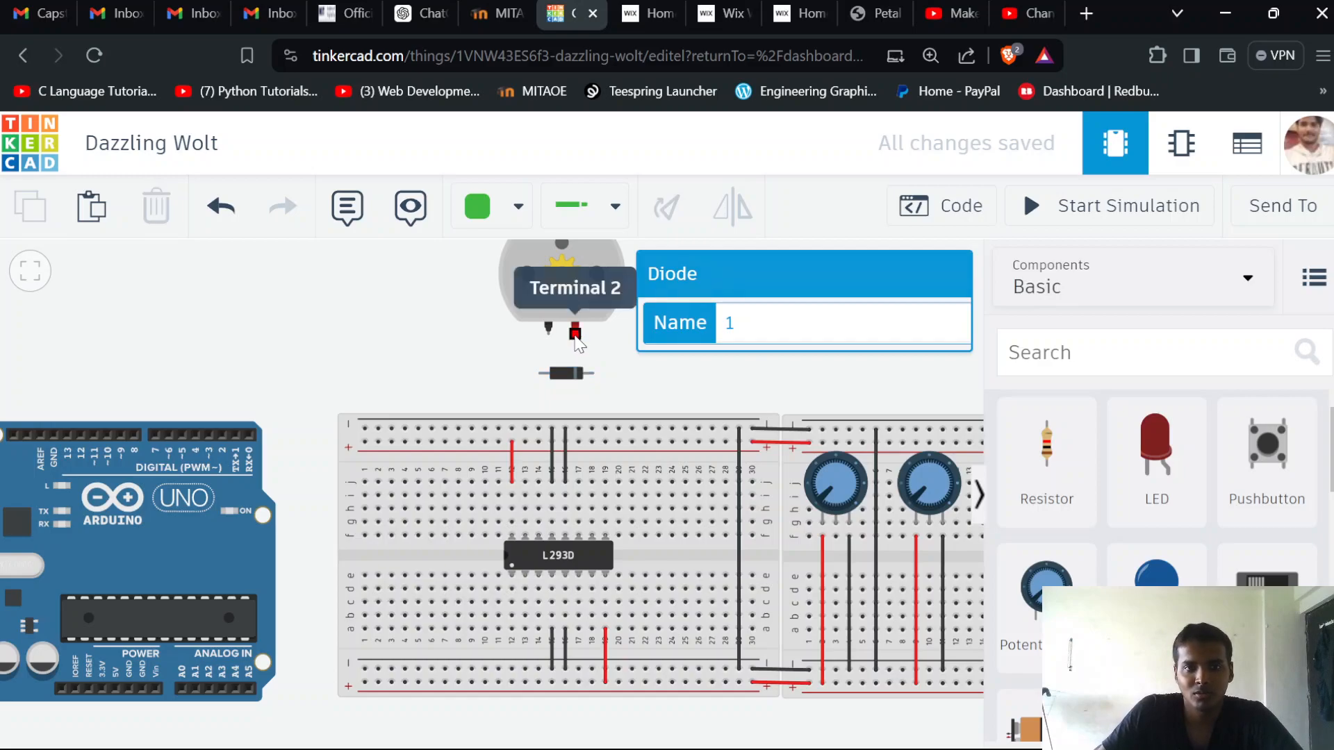
click(593, 374)
click(515, 206)
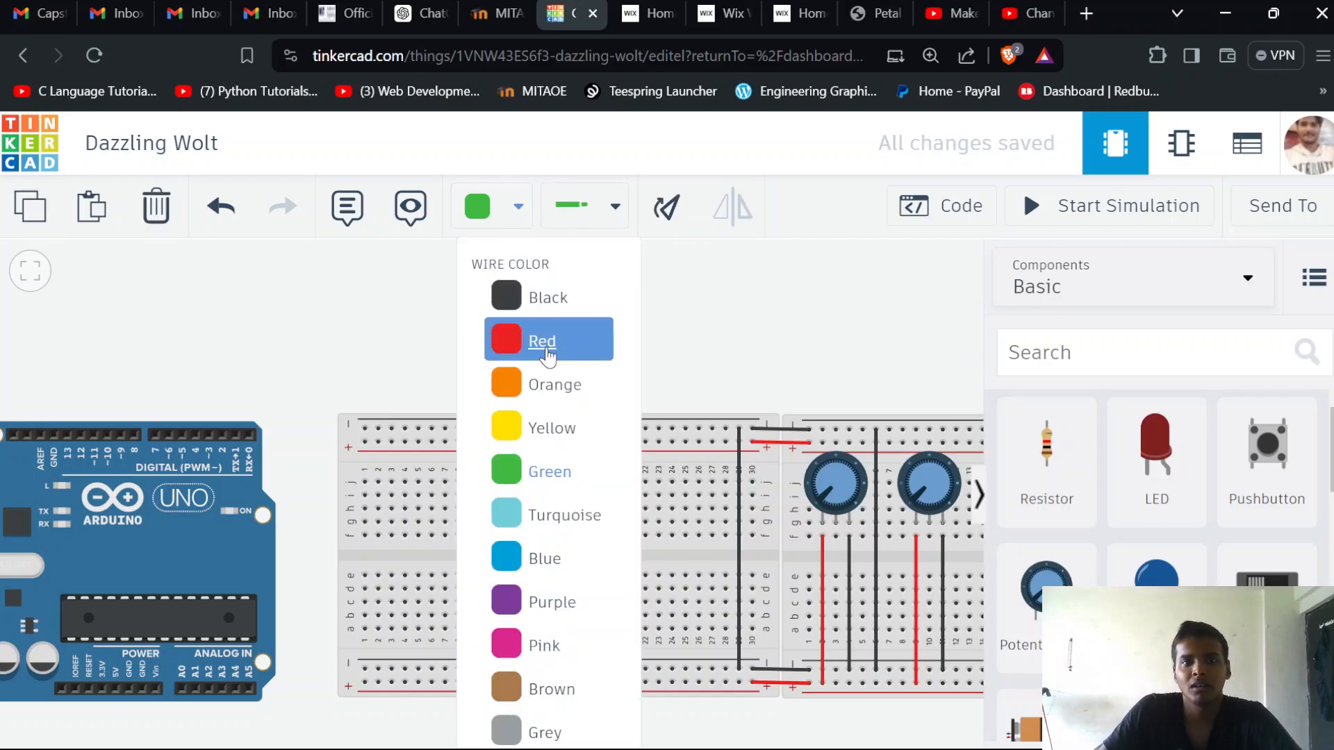
click(531, 344)
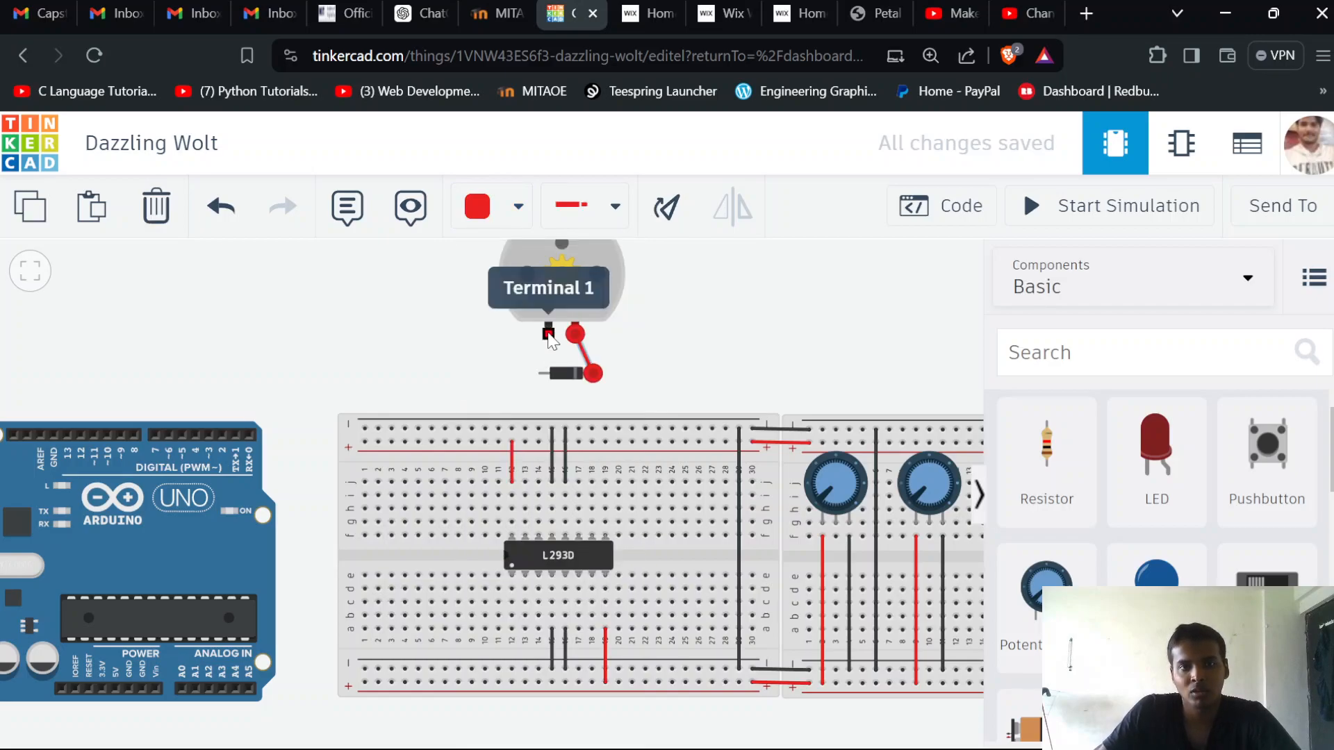
Connect the upper motor's Terminal 1 to the diode's anode with a black wire
click(548, 336)
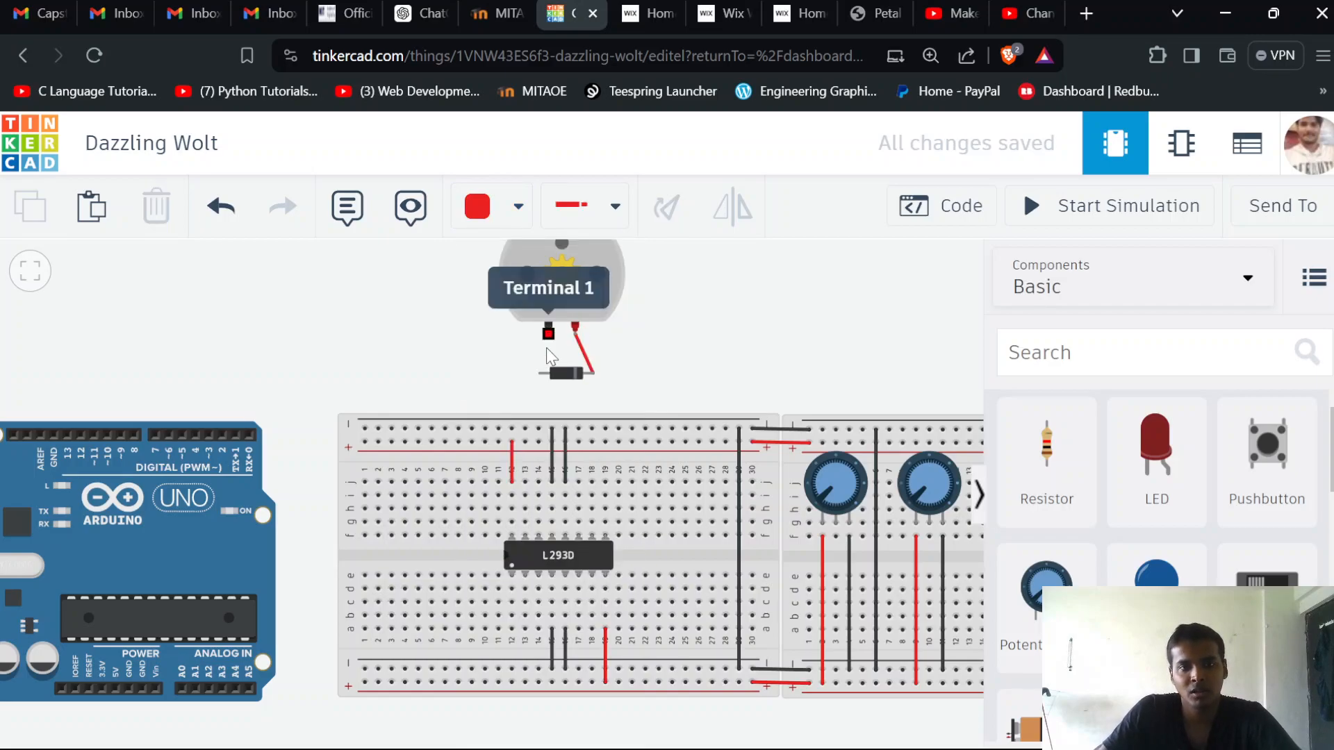
click(537, 373)
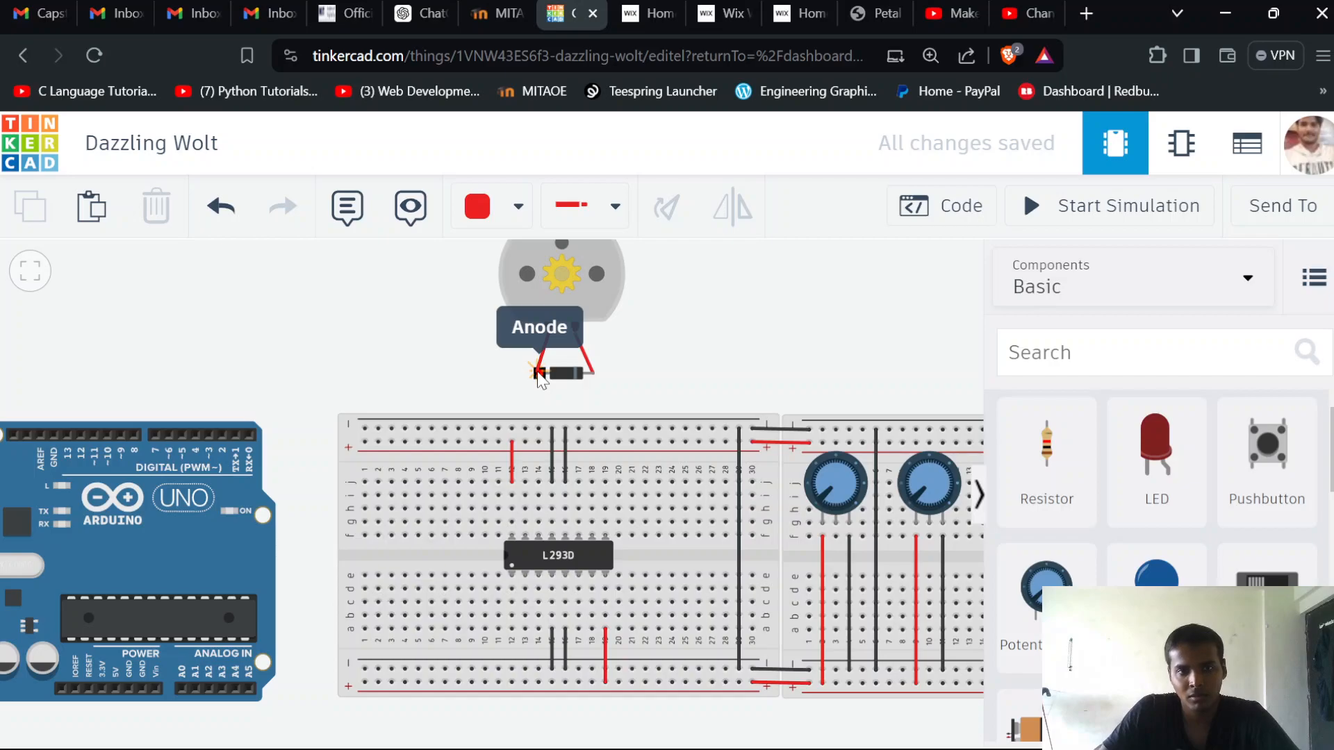
click(539, 374)
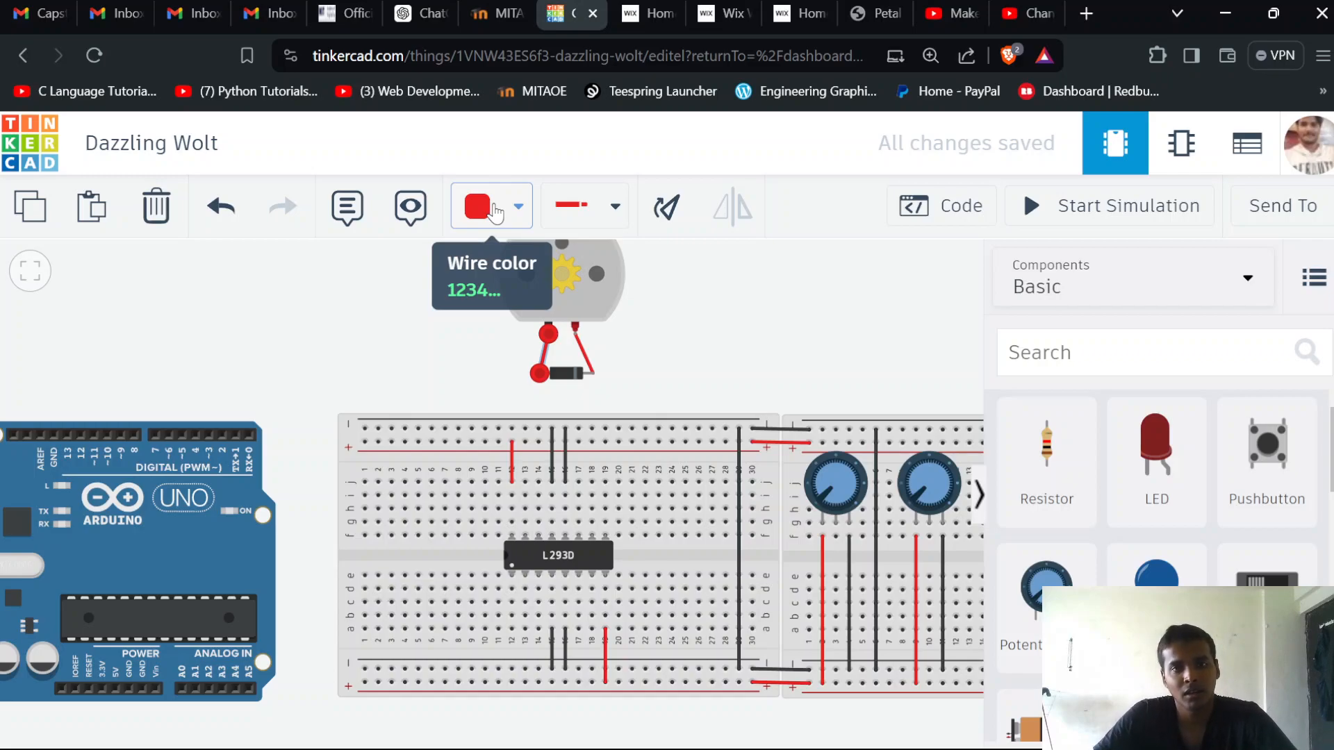
click(495, 209)
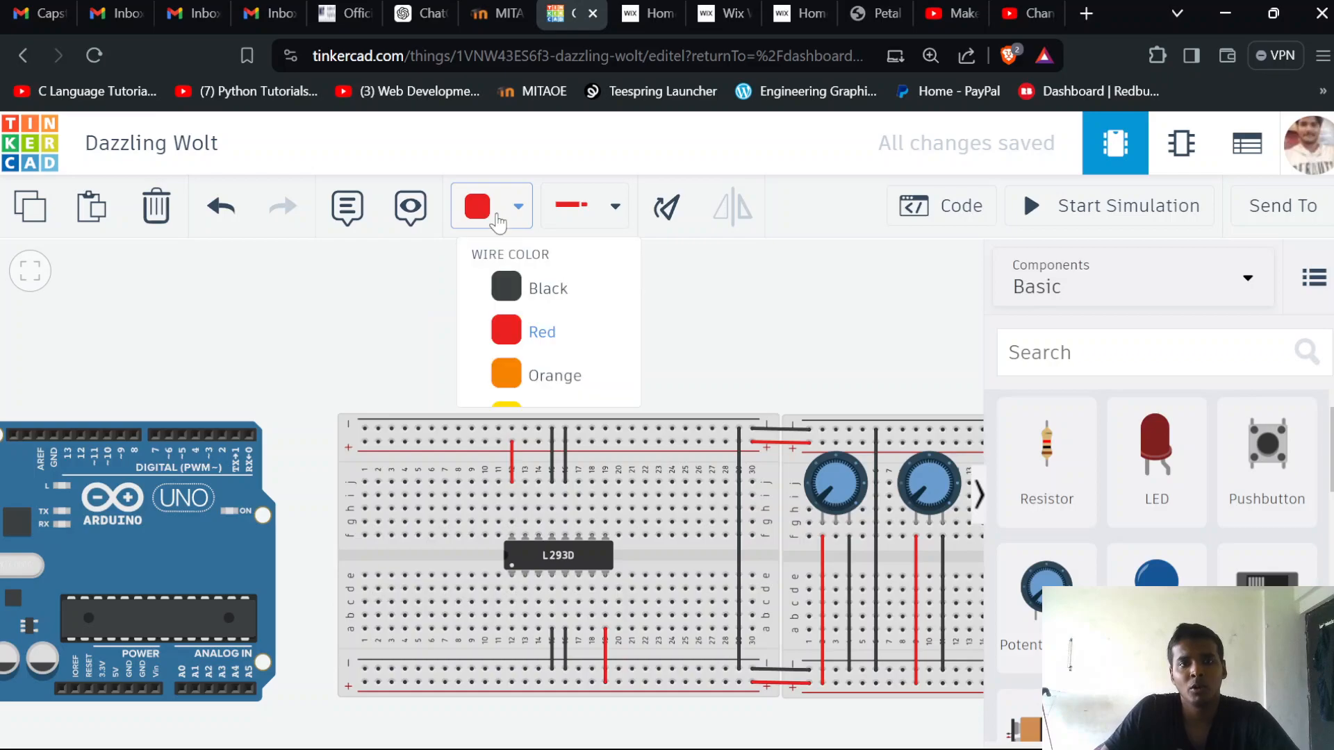
click(559, 290)
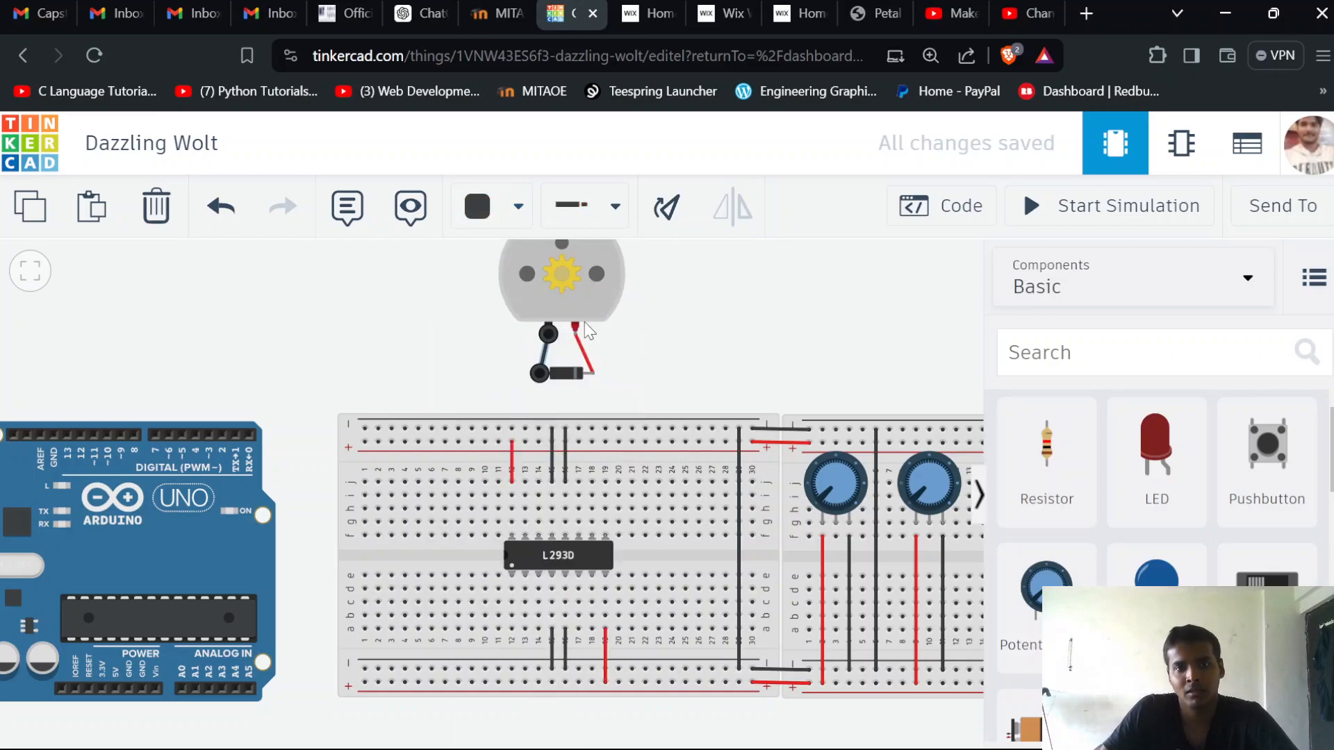
click(656, 368)
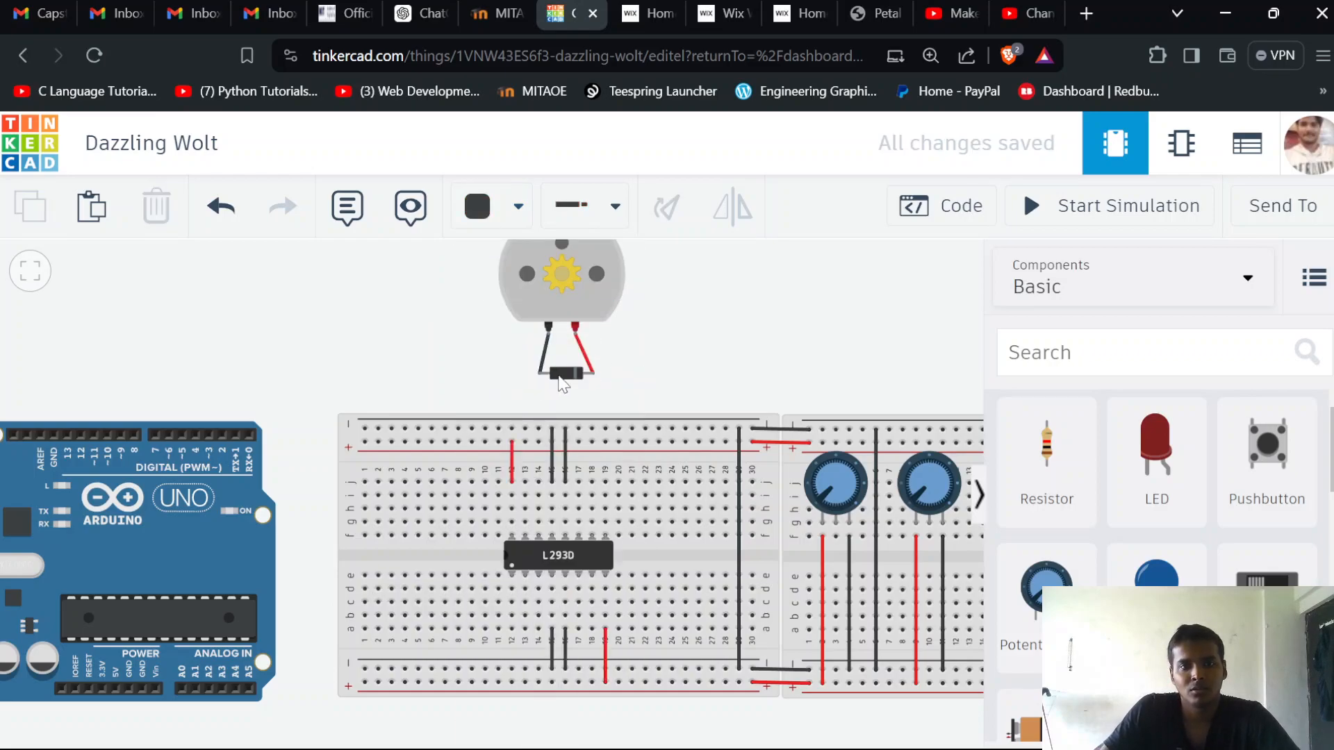
Nudge the diode so it sits centred beneath the upper motor's two terminals
click(558, 373)
key(Right)
key(Right)
key(Left)
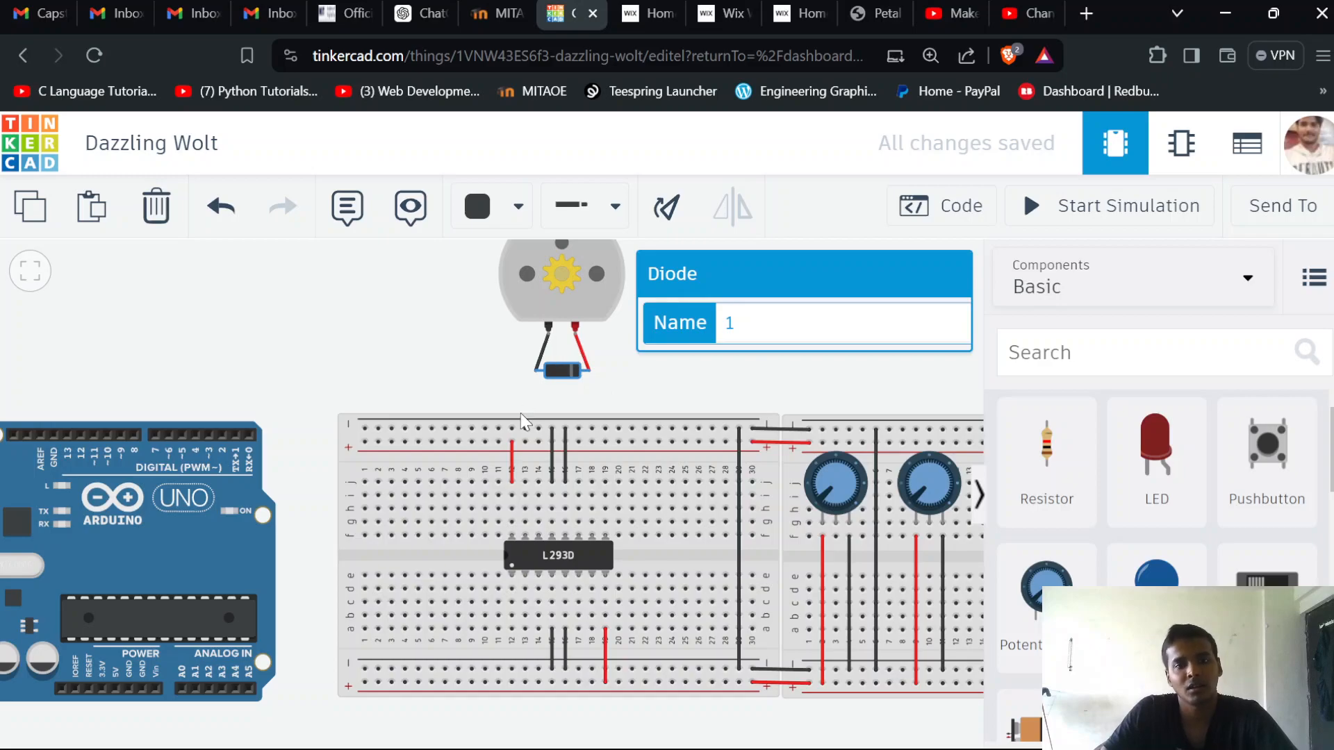
Run a black wire from the diode's cathode to row j of column 17, in line with the L293D's Output 3
scroll(611, 658, down, 4)
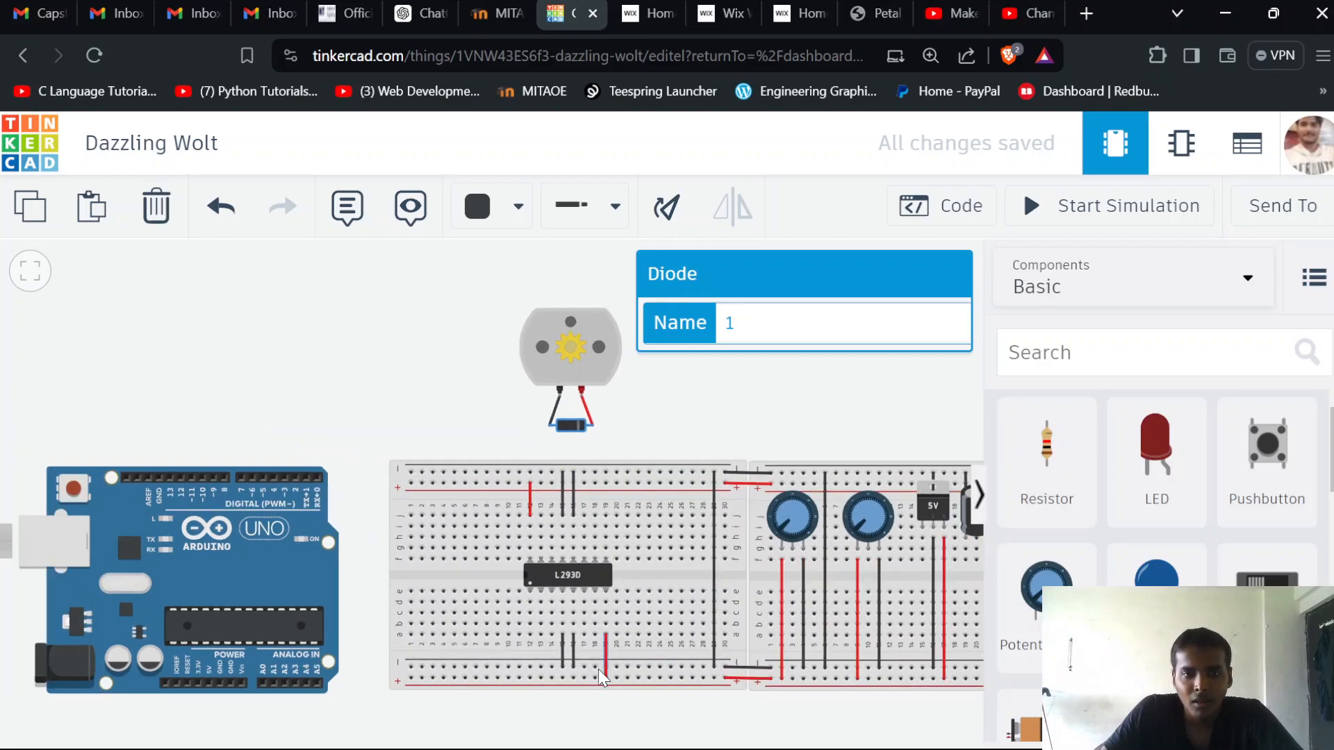
scroll(622, 499, up, 2)
scroll(625, 506, up, 1)
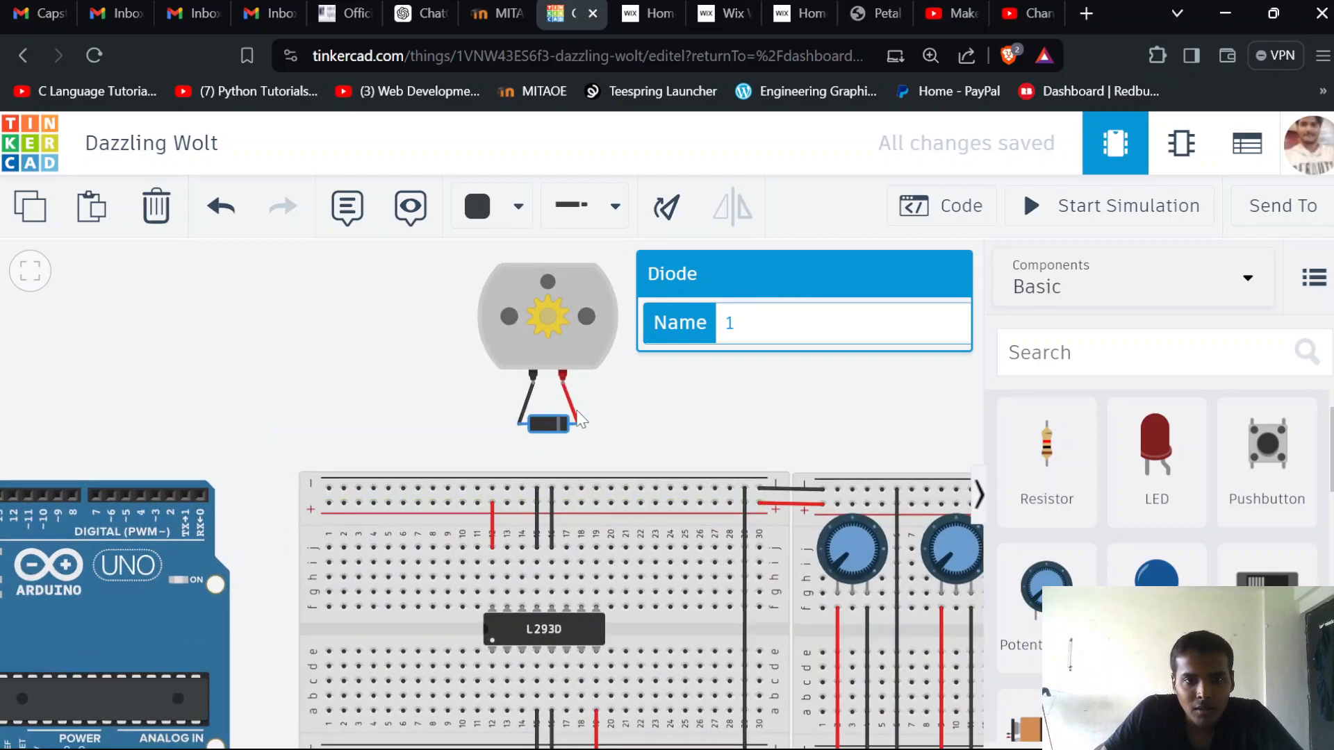
click(578, 423)
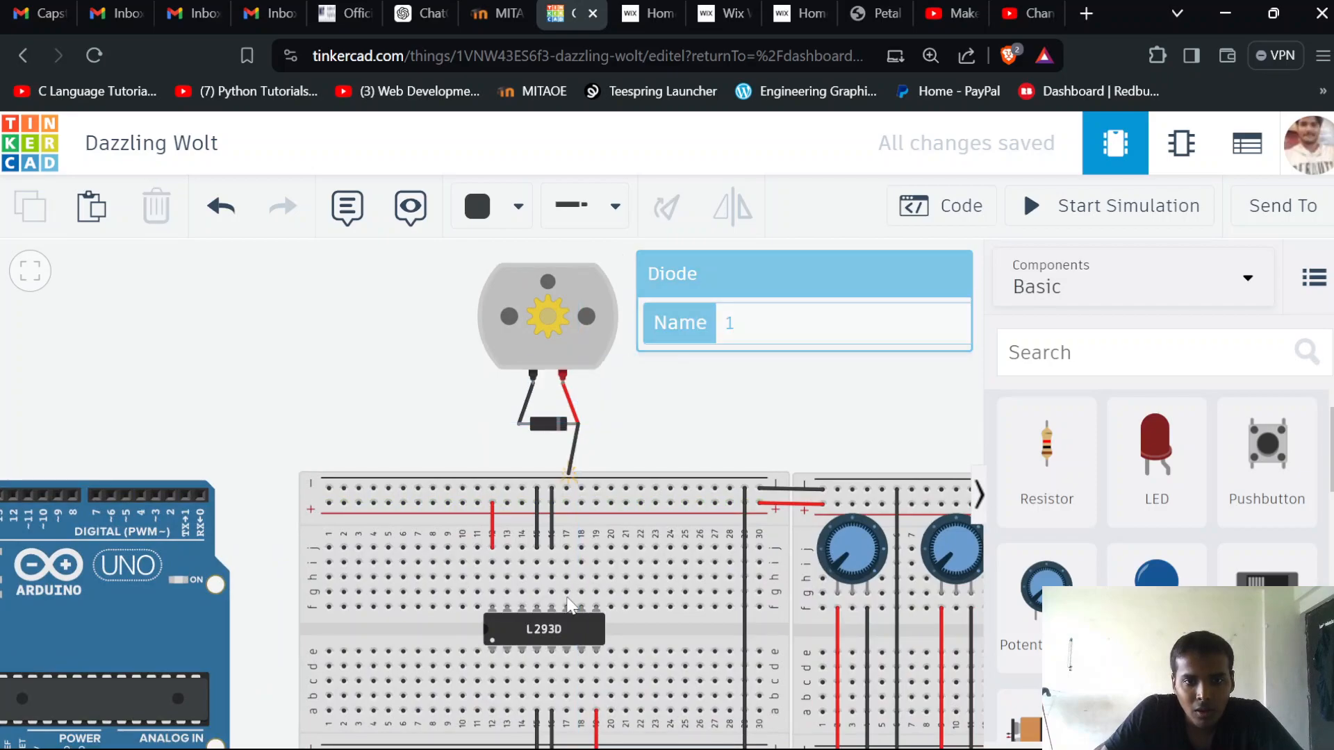
click(564, 605)
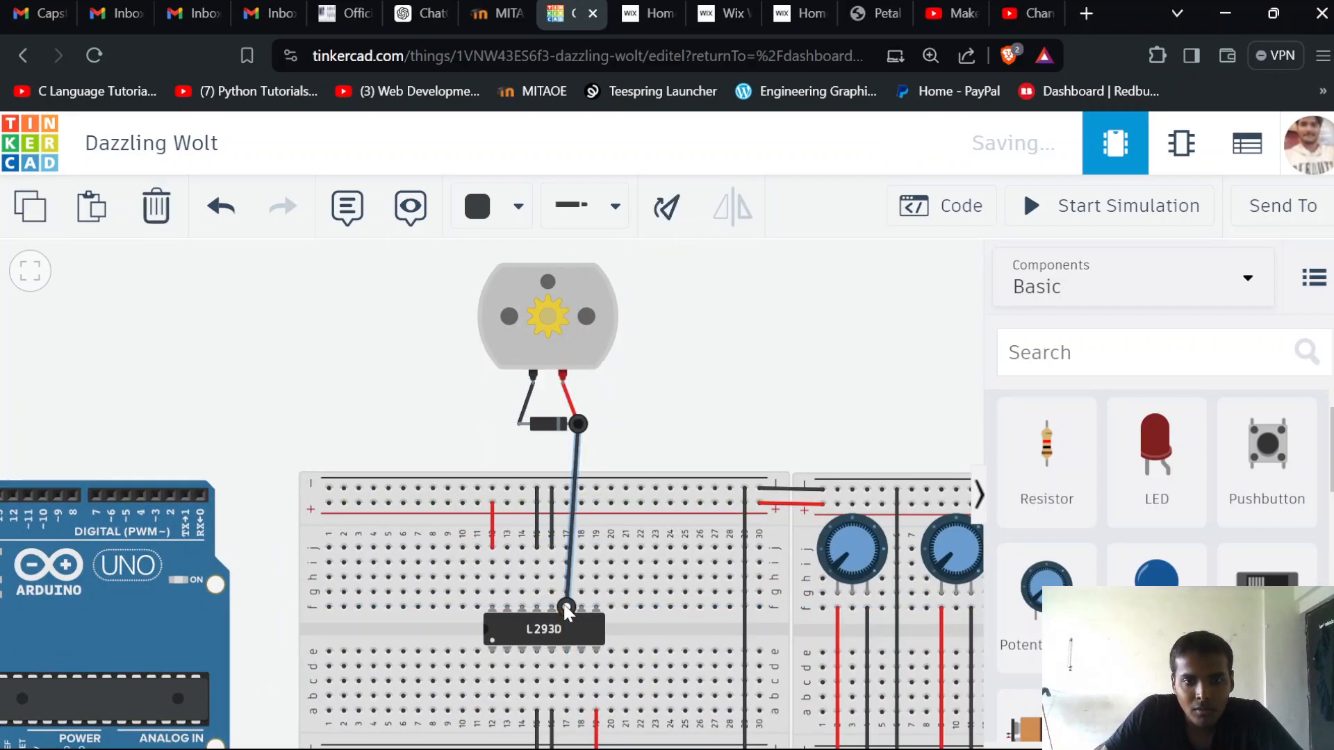
drag(567, 607, 566, 547)
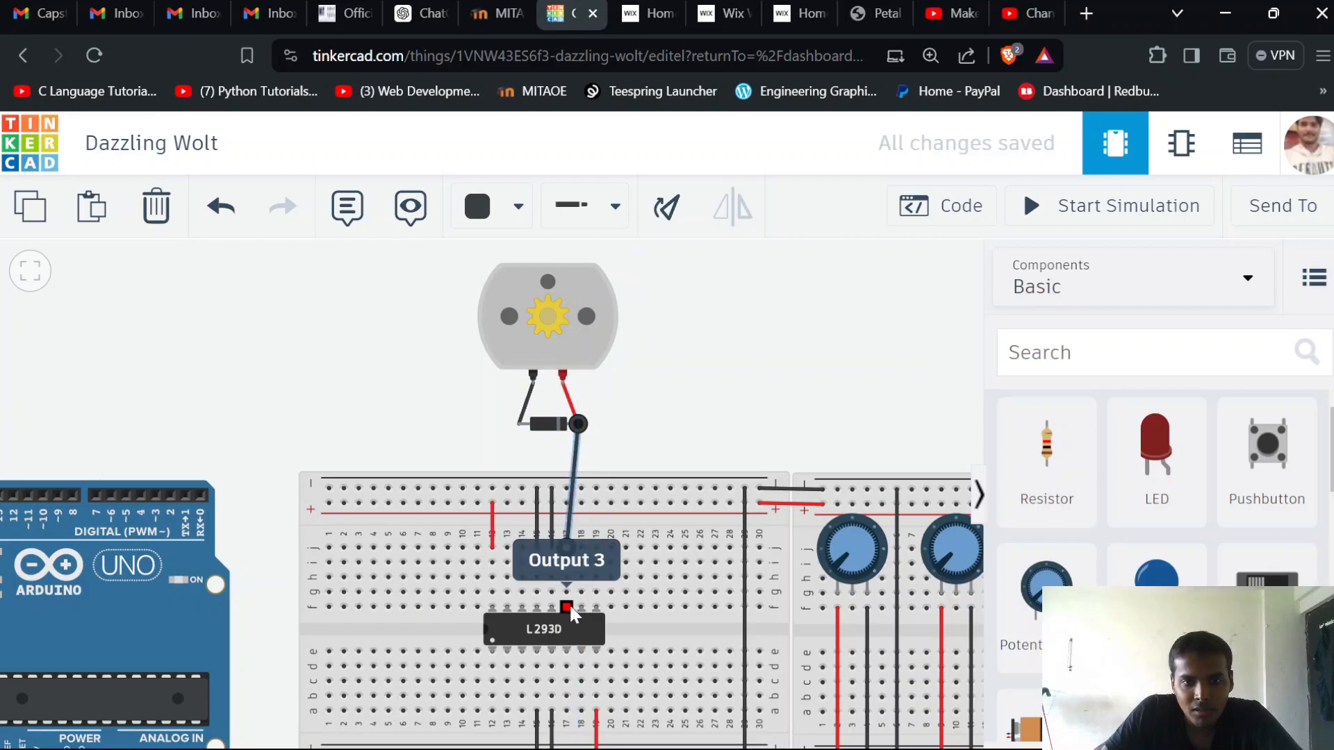
Recolour the diode's cathode-to-column-17 wire red, and run a black wire from its anode to row j of column 14, in line with Output 4
click(498, 208)
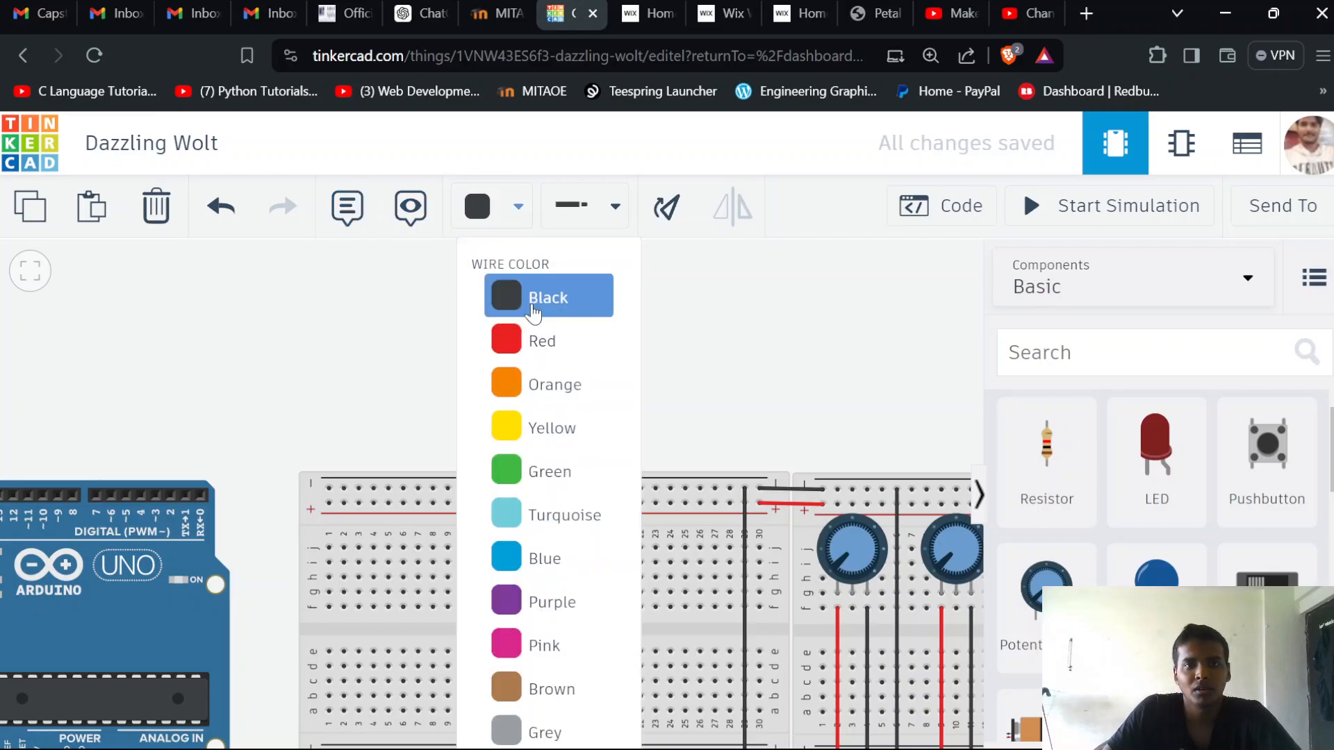
click(514, 336)
click(517, 426)
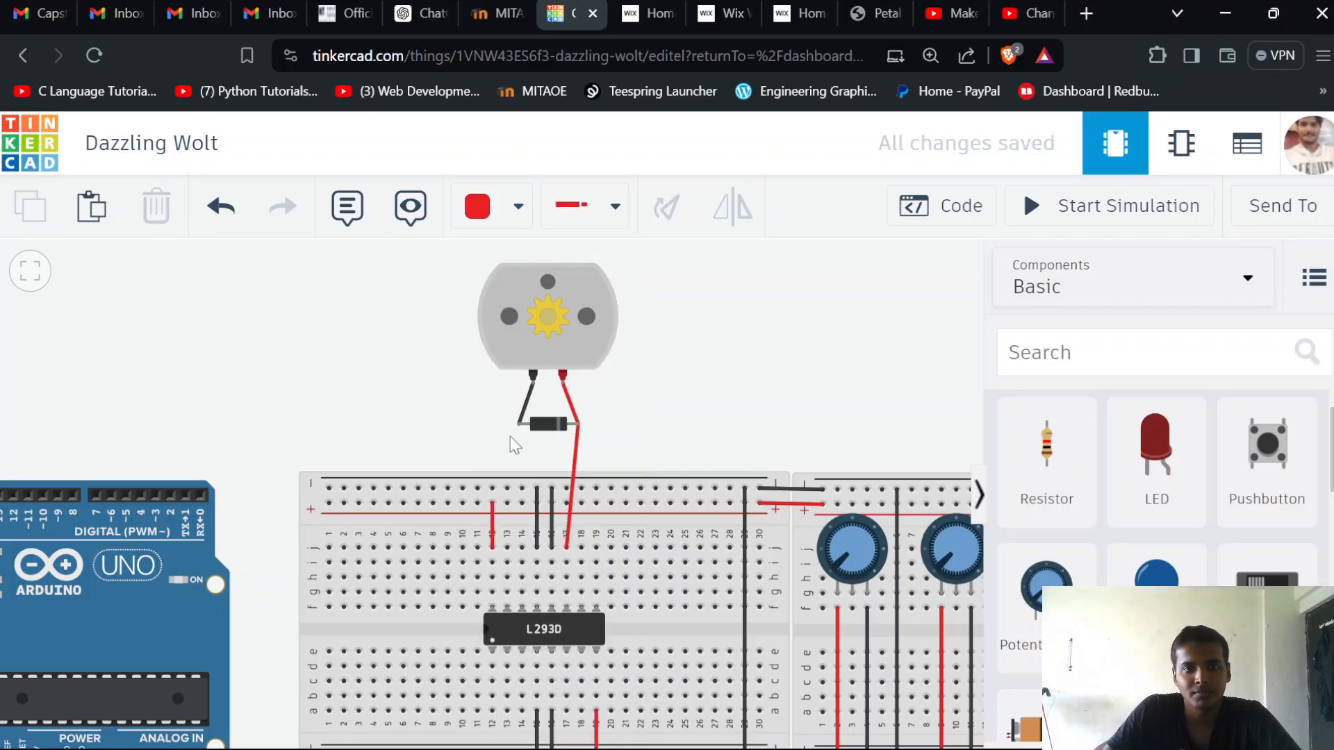
click(522, 550)
click(479, 207)
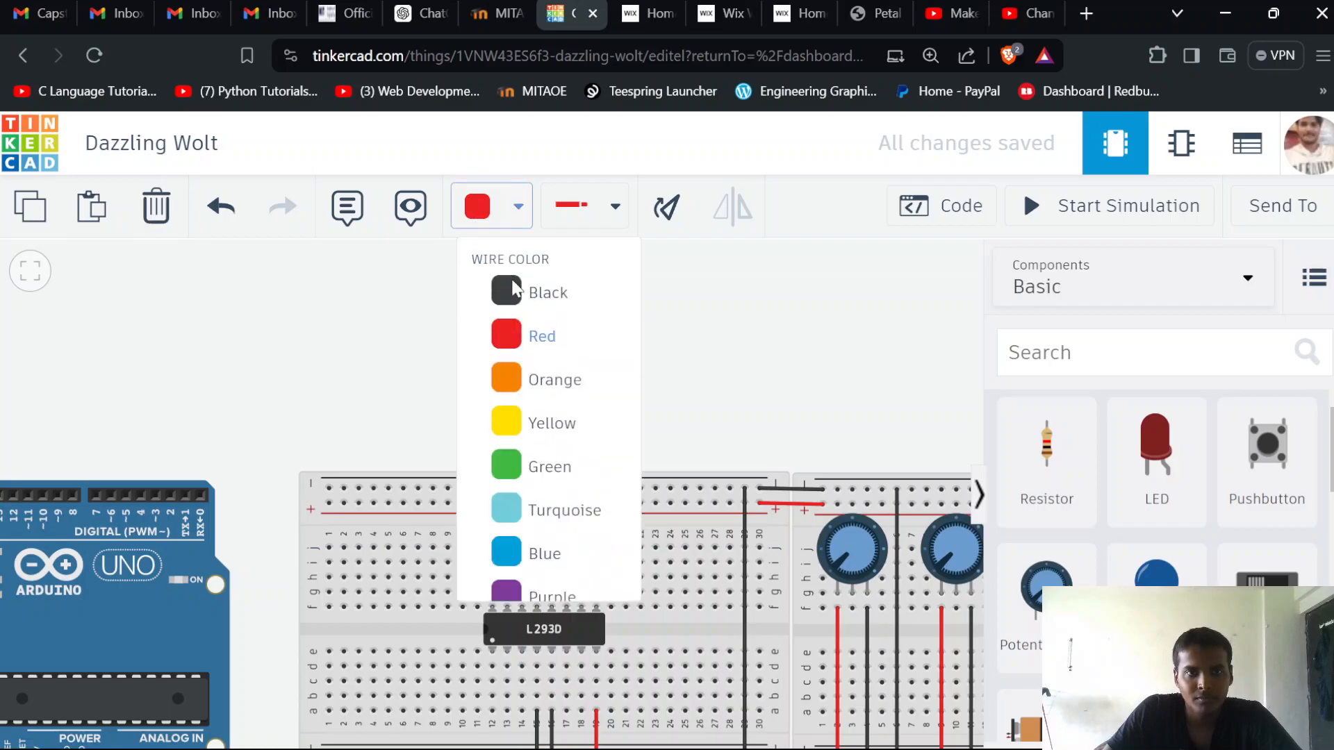
click(522, 297)
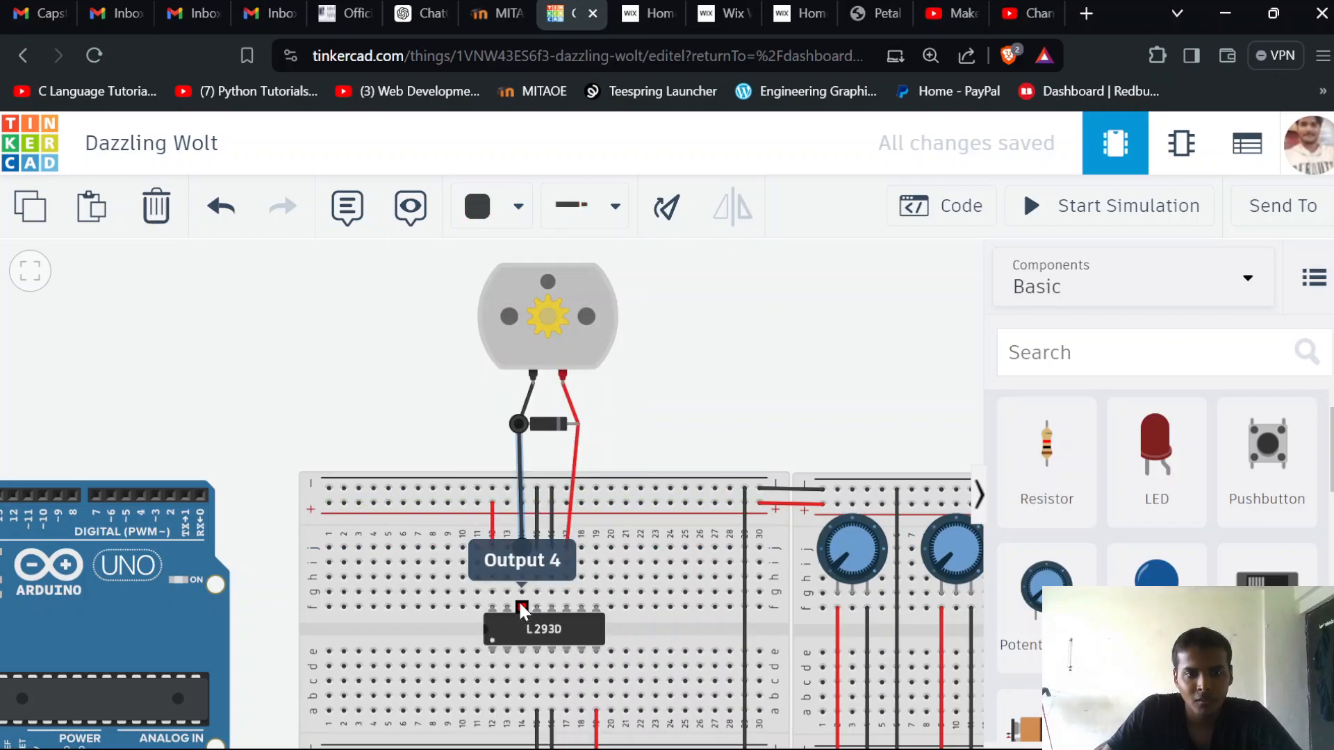
Place a second diode between the breadboard and the lower motor's terminals, rotated horizontally with its cathode on the red terminal's side
scroll(605, 616, down, 2)
drag(728, 421, 701, 291)
scroll(562, 641, up, 2)
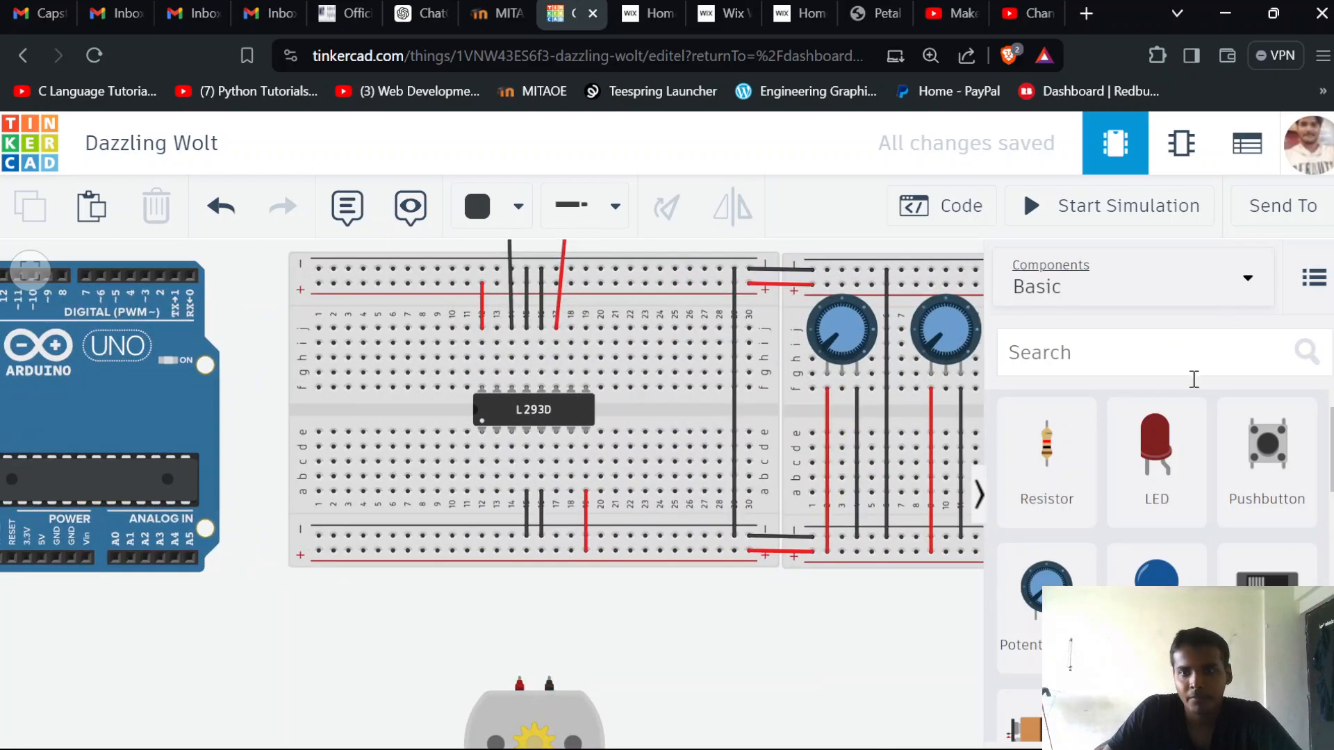
scroll(1120, 534, down, 10)
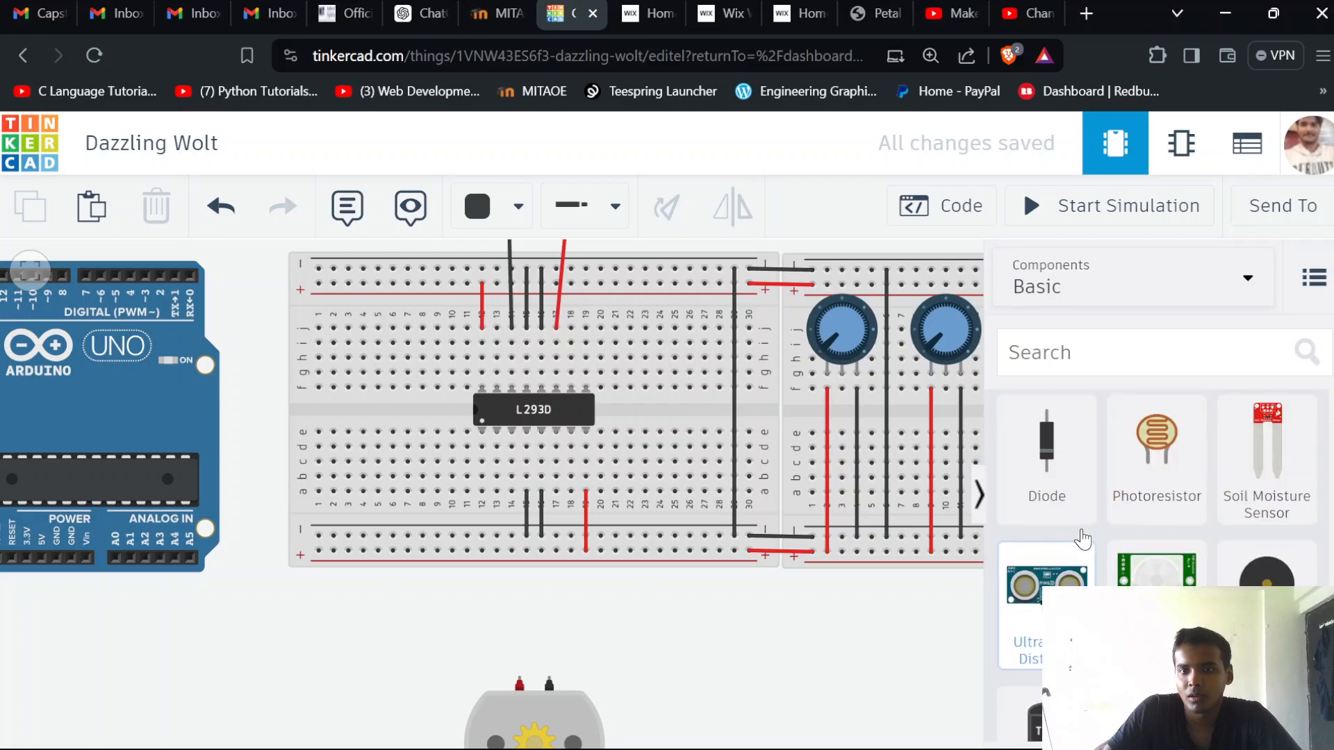
scroll(1080, 548, up, 3)
drag(1028, 646, 531, 624)
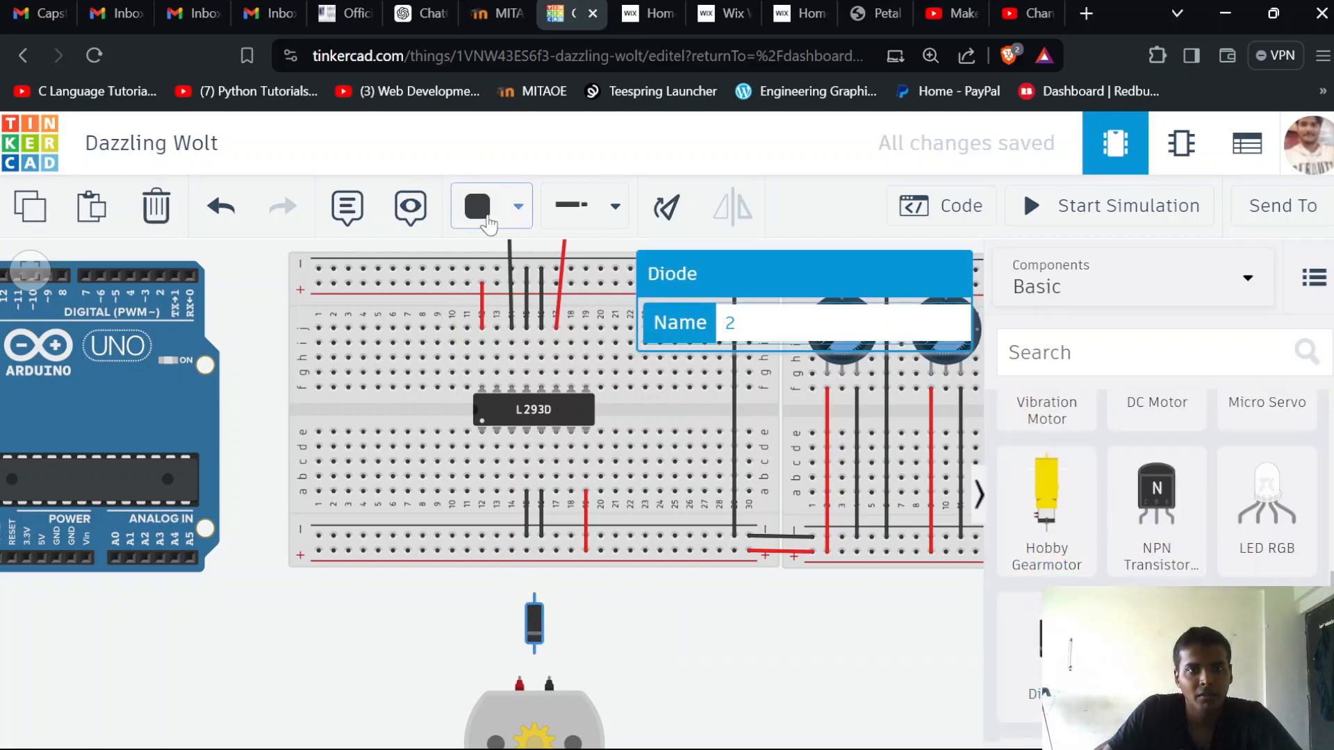
click(668, 208)
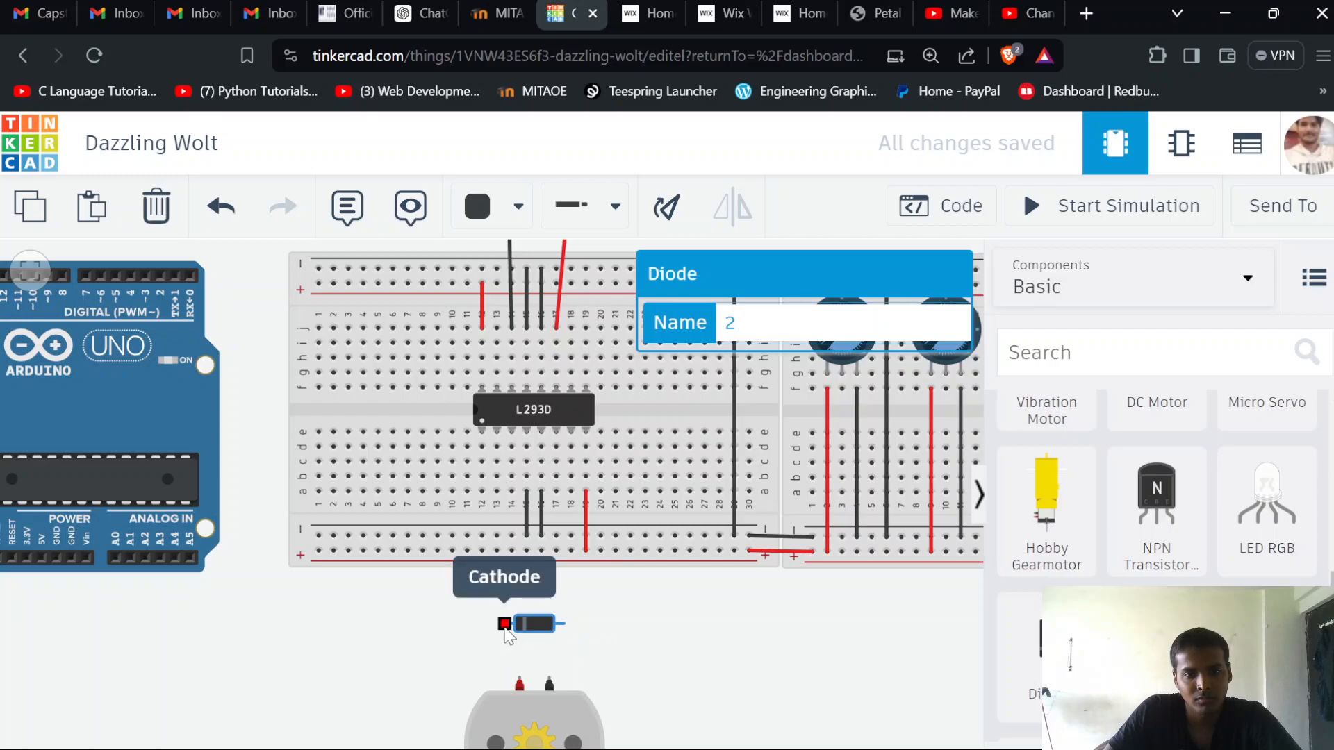
Connect the lower diode's cathode to the motor's red terminal and its anode to the motor's Terminal 1 with black wires
click(505, 625)
click(520, 679)
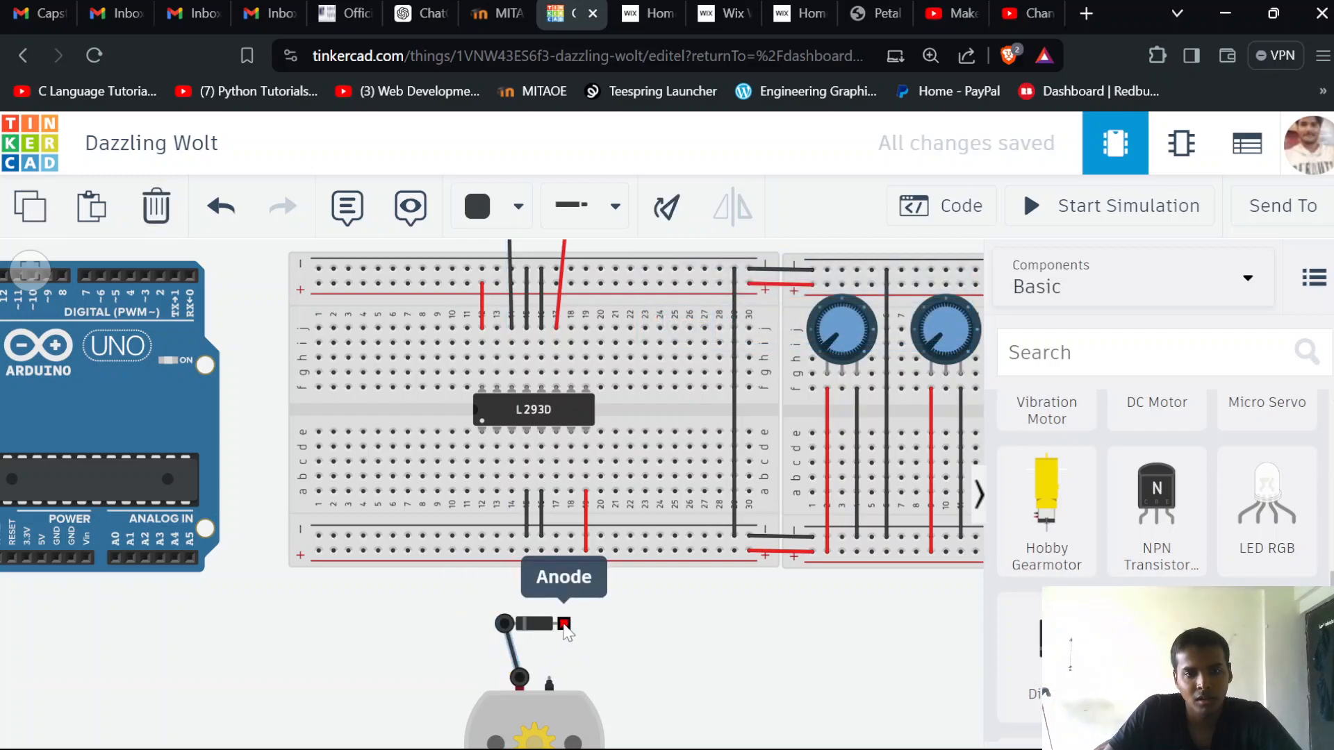
click(564, 624)
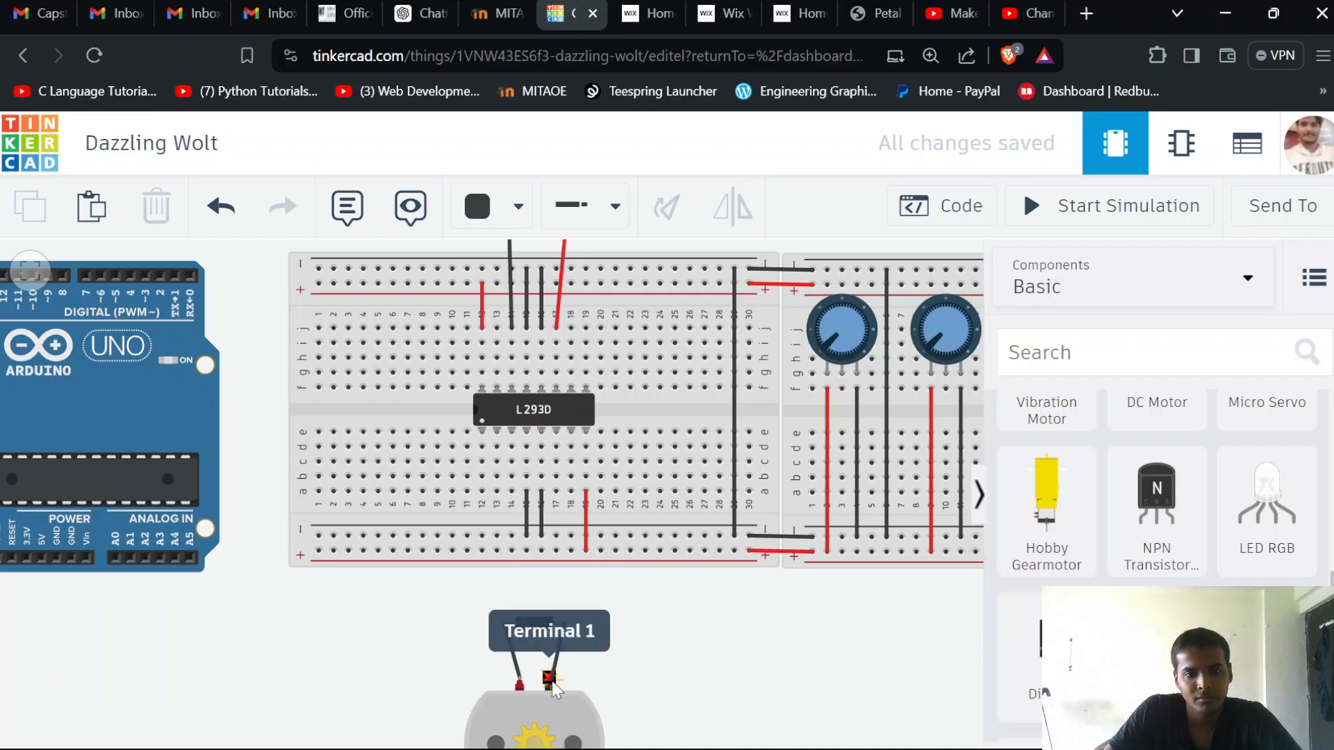
click(551, 679)
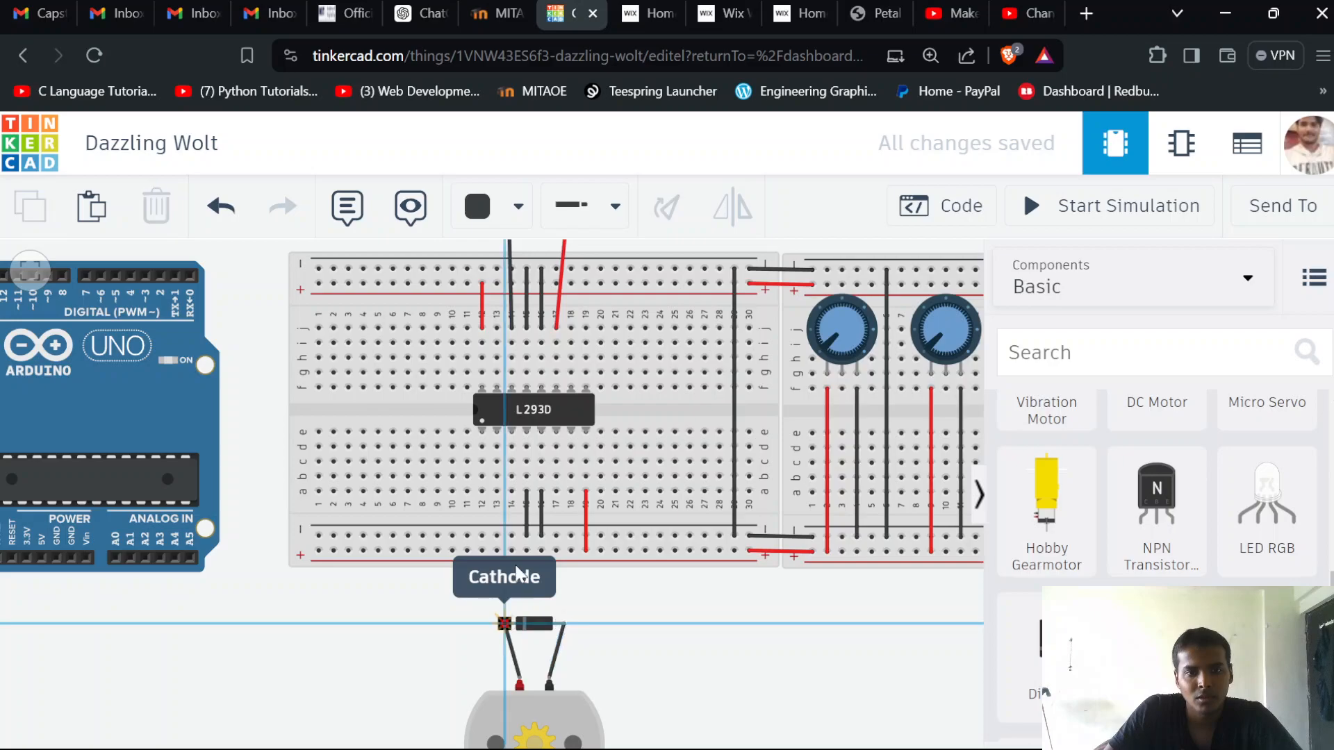
Run a red wire from the lower diode's cathode to row a of column 14 on the breadboard
click(504, 624)
click(516, 491)
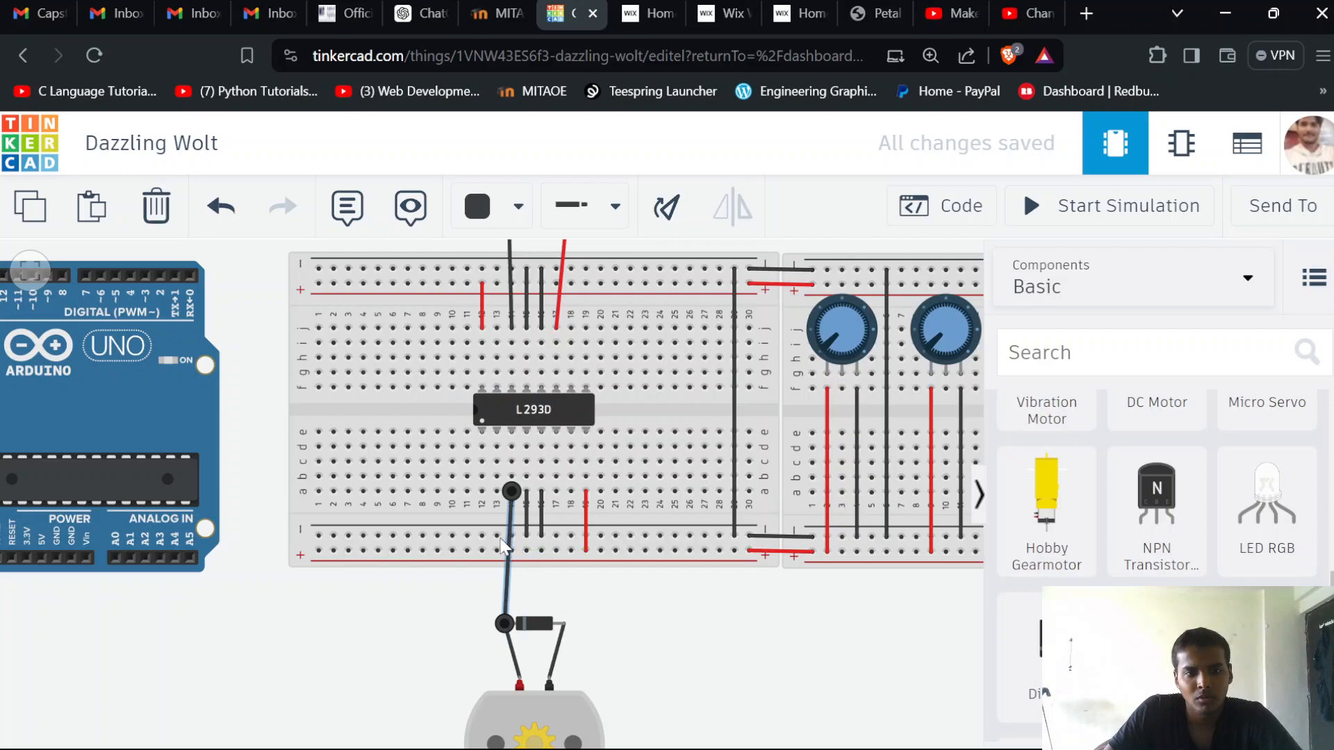
click(514, 206)
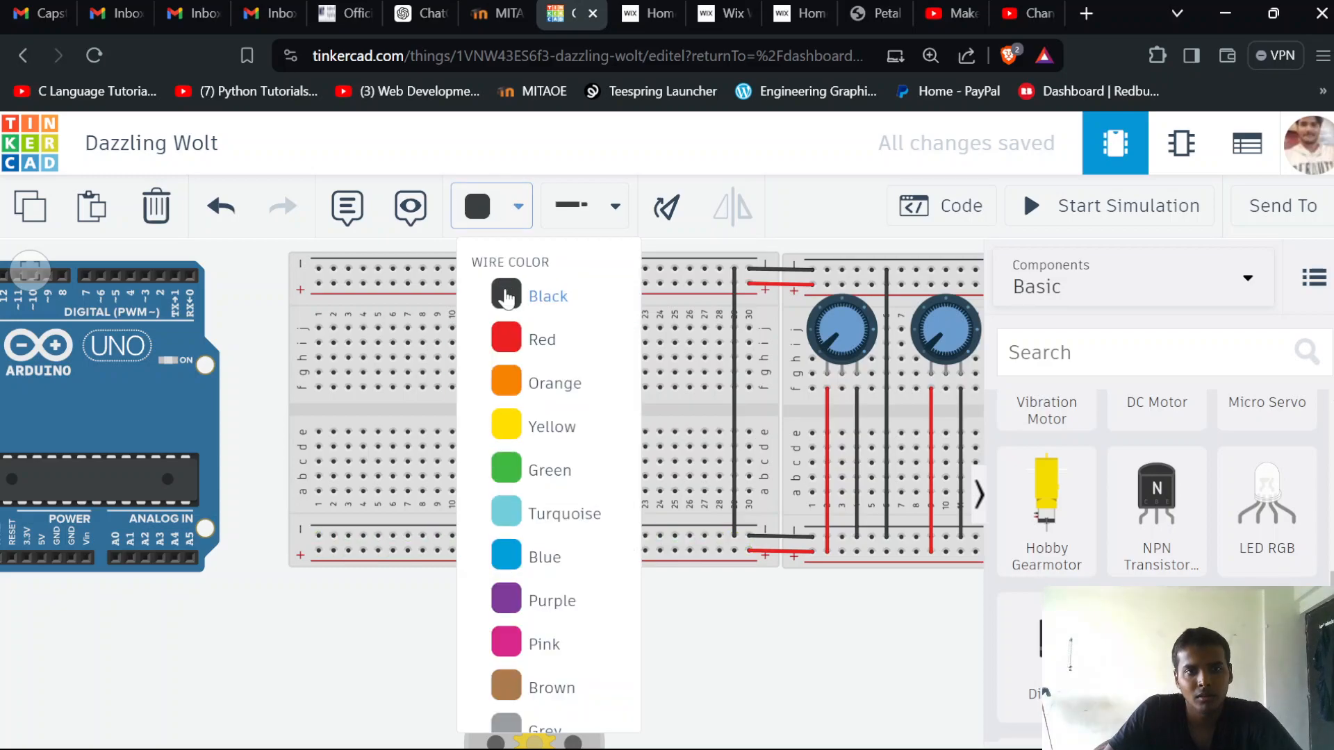
click(526, 337)
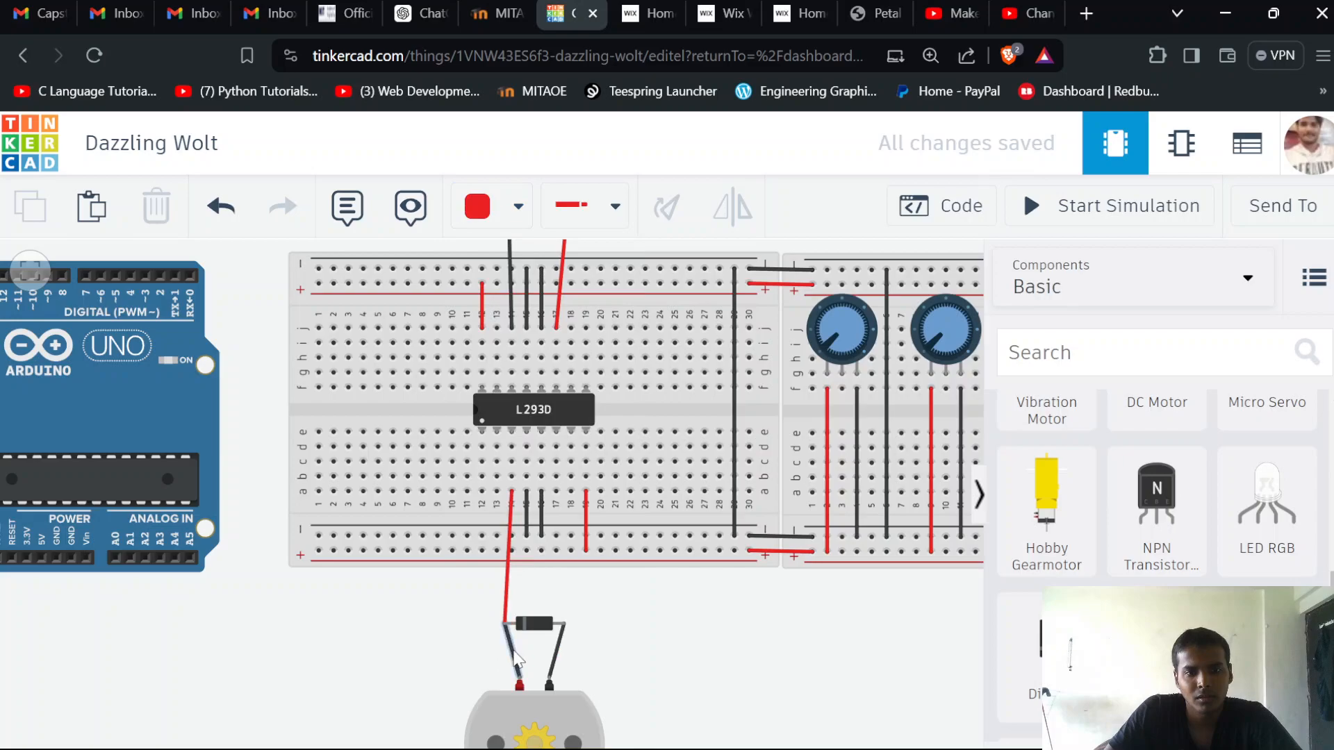
Recolour the wire between the lower diode's cathode and the motor's red terminal to red
click(514, 658)
click(519, 205)
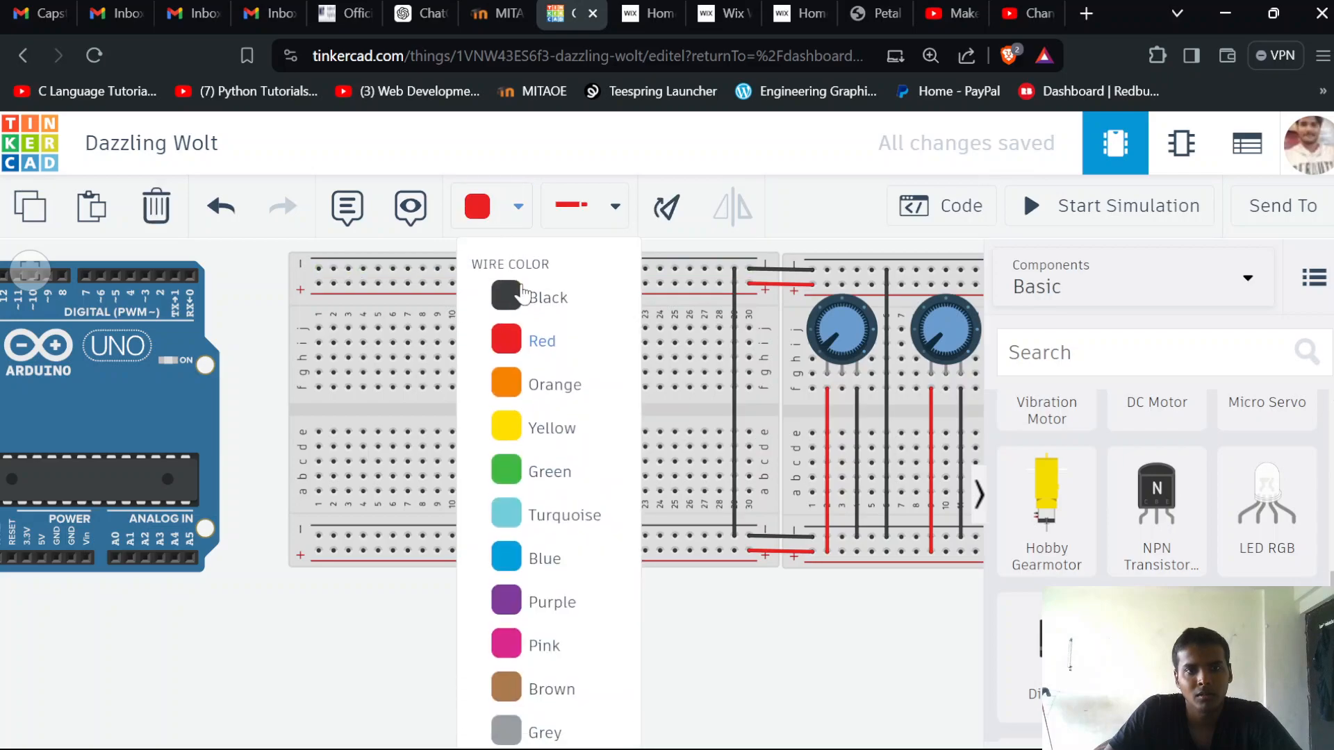
click(526, 339)
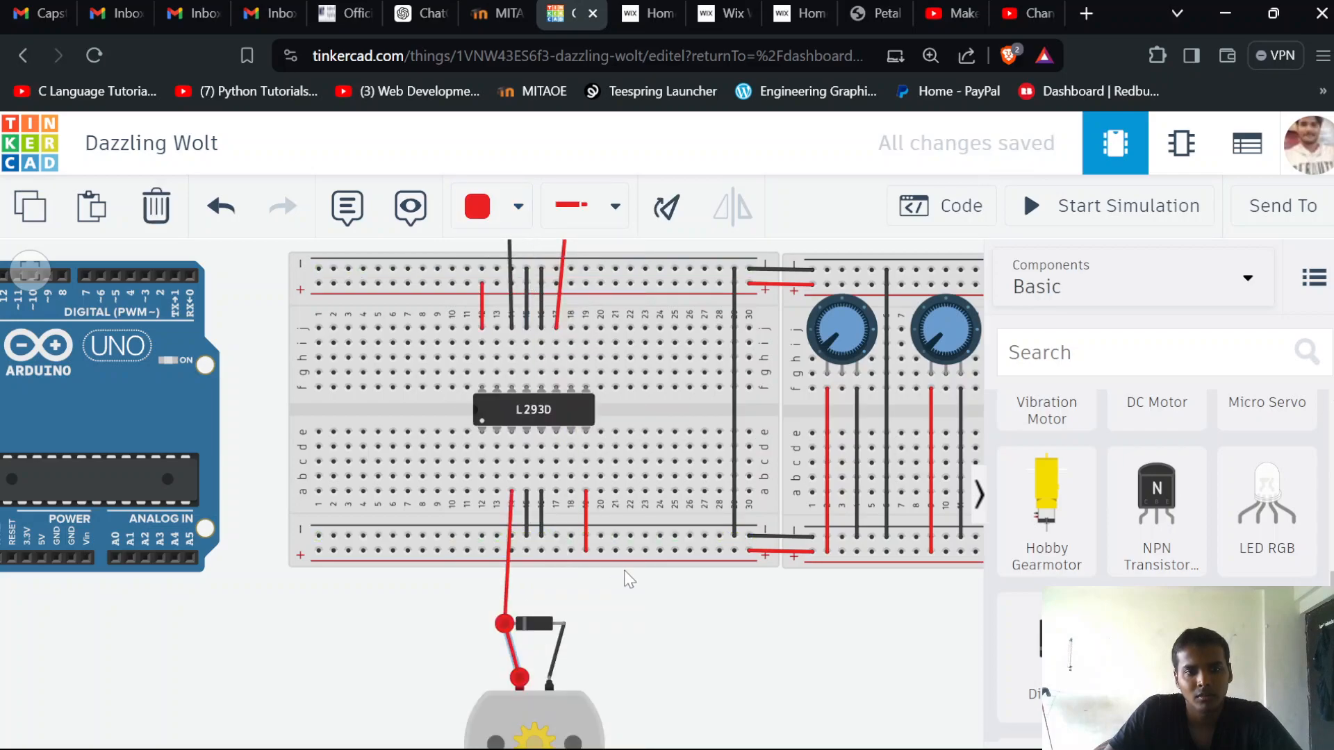
click(628, 579)
Run a black wire between row a of column 17 and the lower diode's anode
click(513, 272)
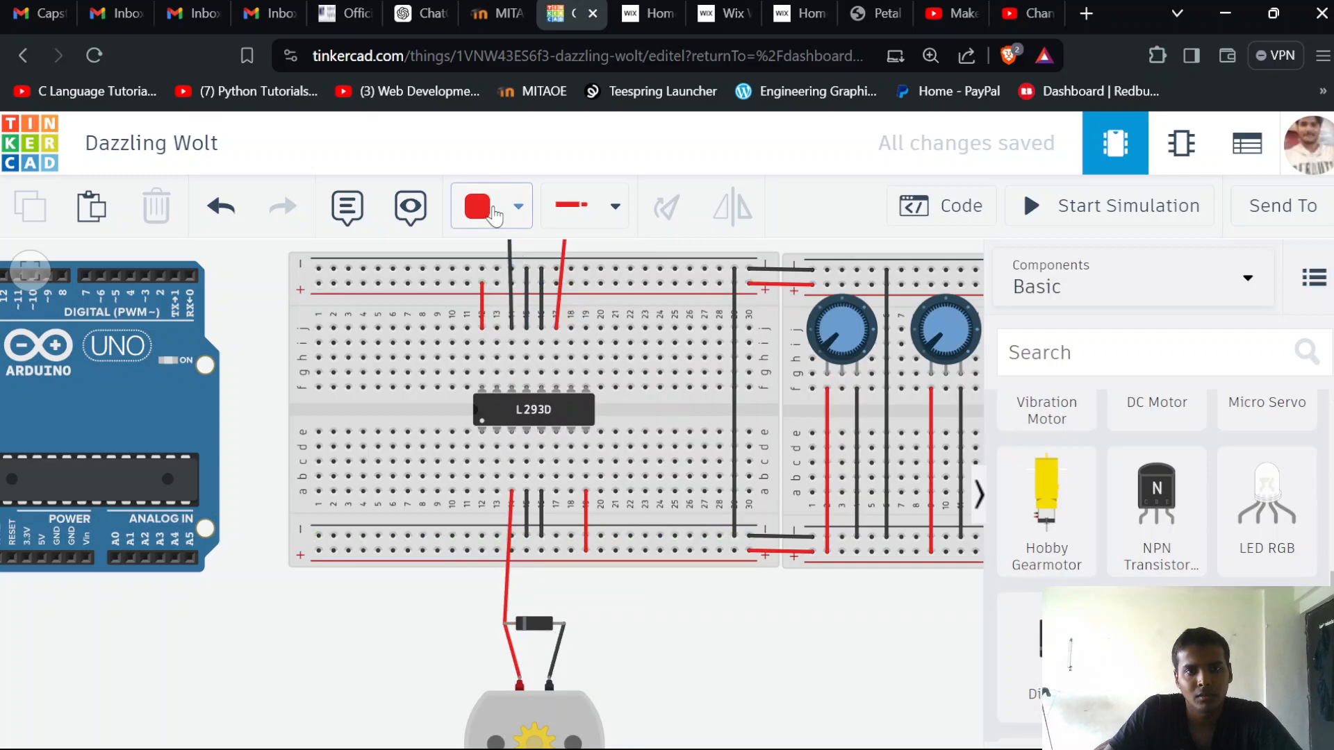
click(495, 206)
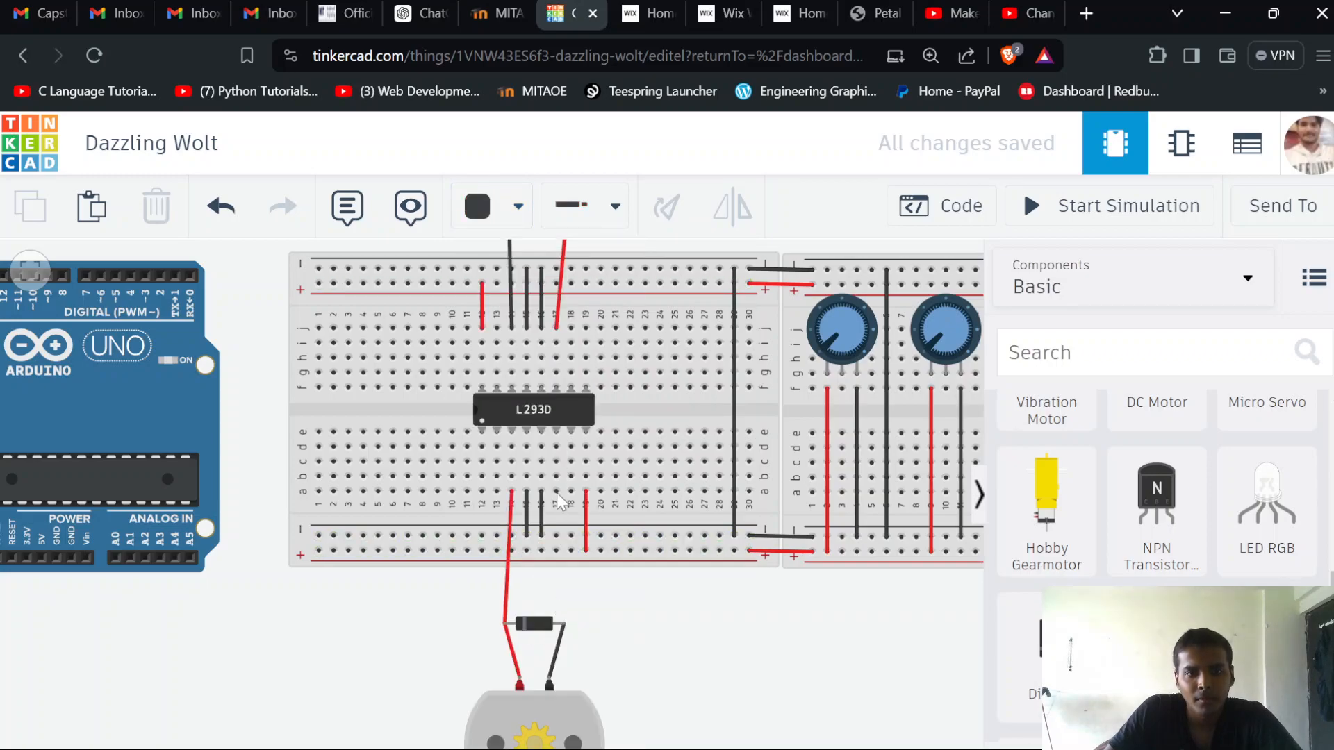
click(564, 623)
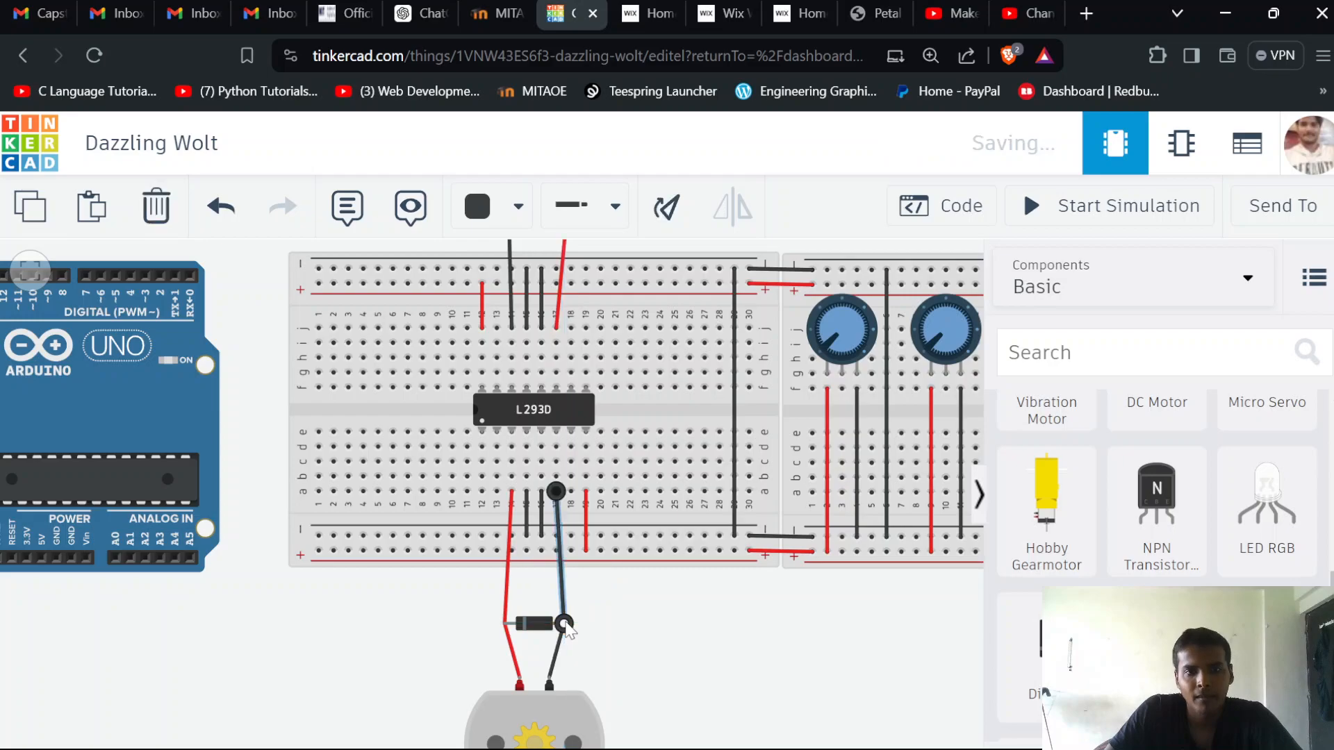
click(686, 648)
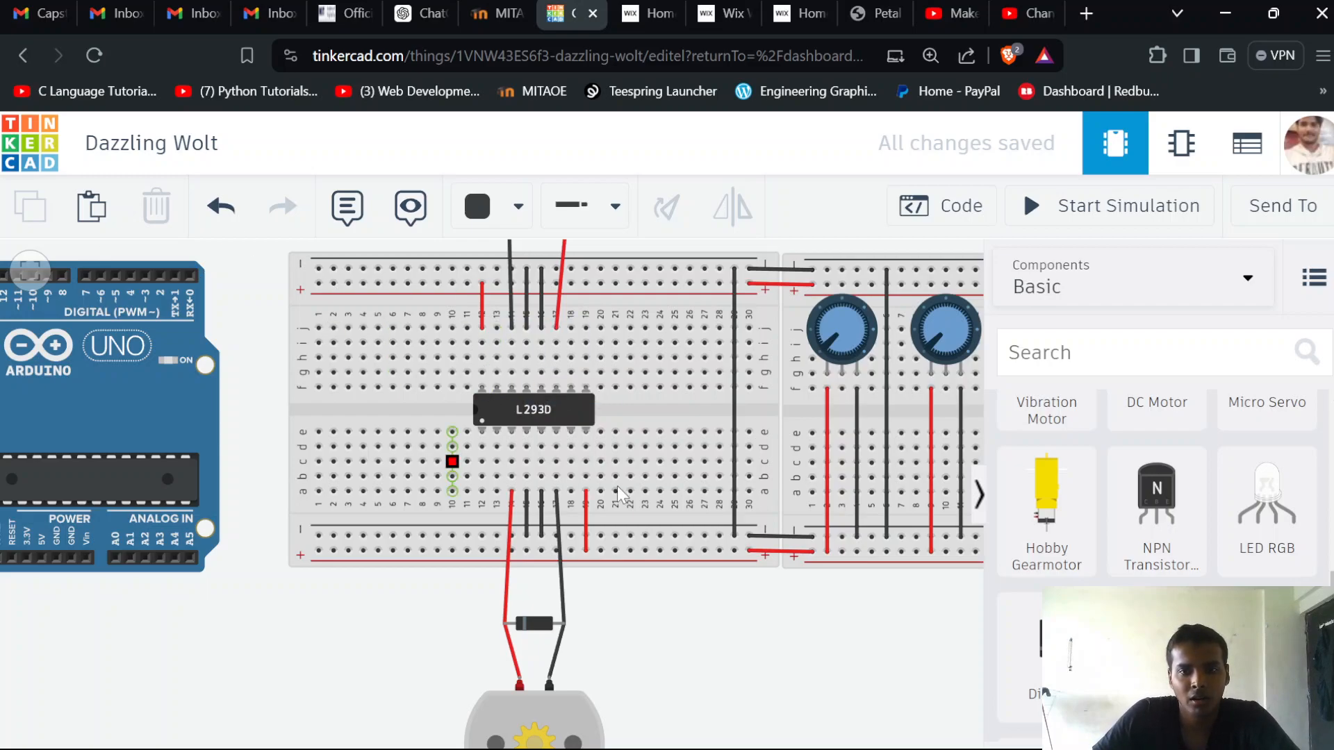
Run an orange wire from row d of column 13 below the L293D to row f of column 9, with a right-angle bend in row d
scroll(829, 568, down, 1)
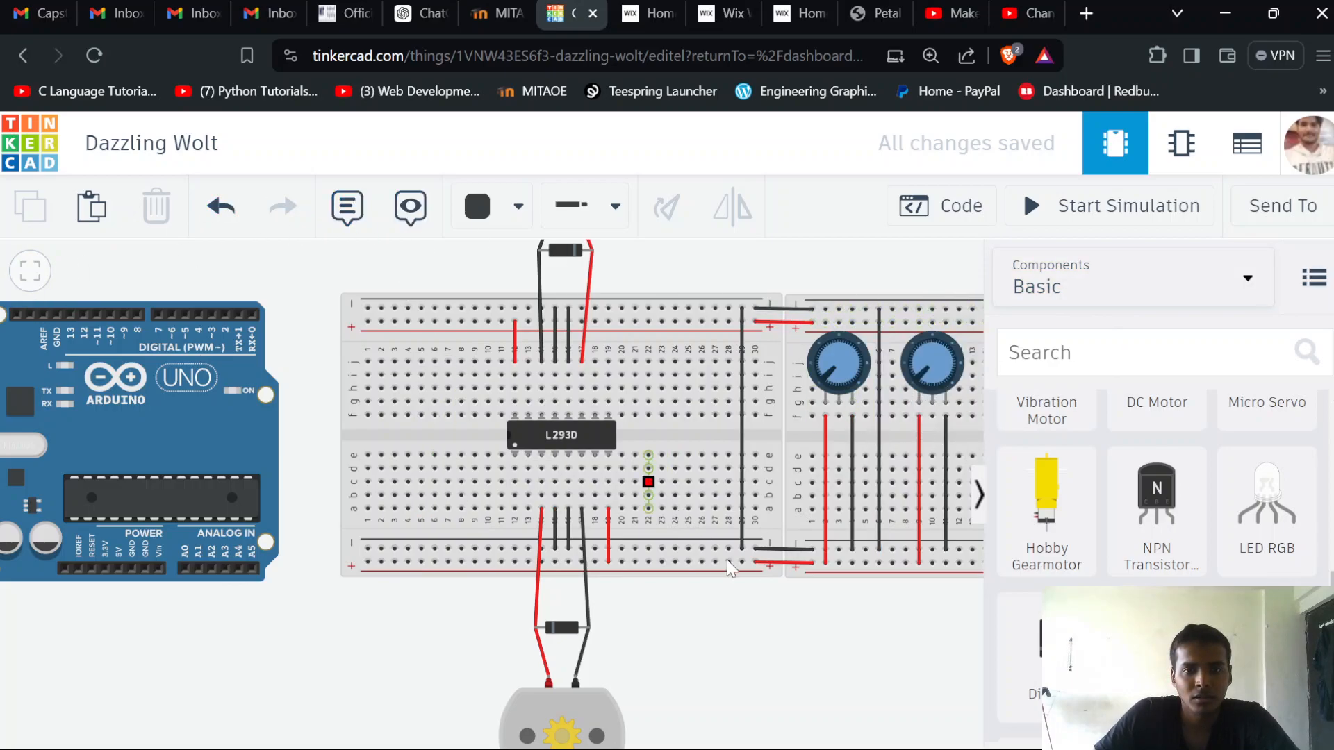
scroll(677, 643, down, 1)
scroll(725, 684, up, 1)
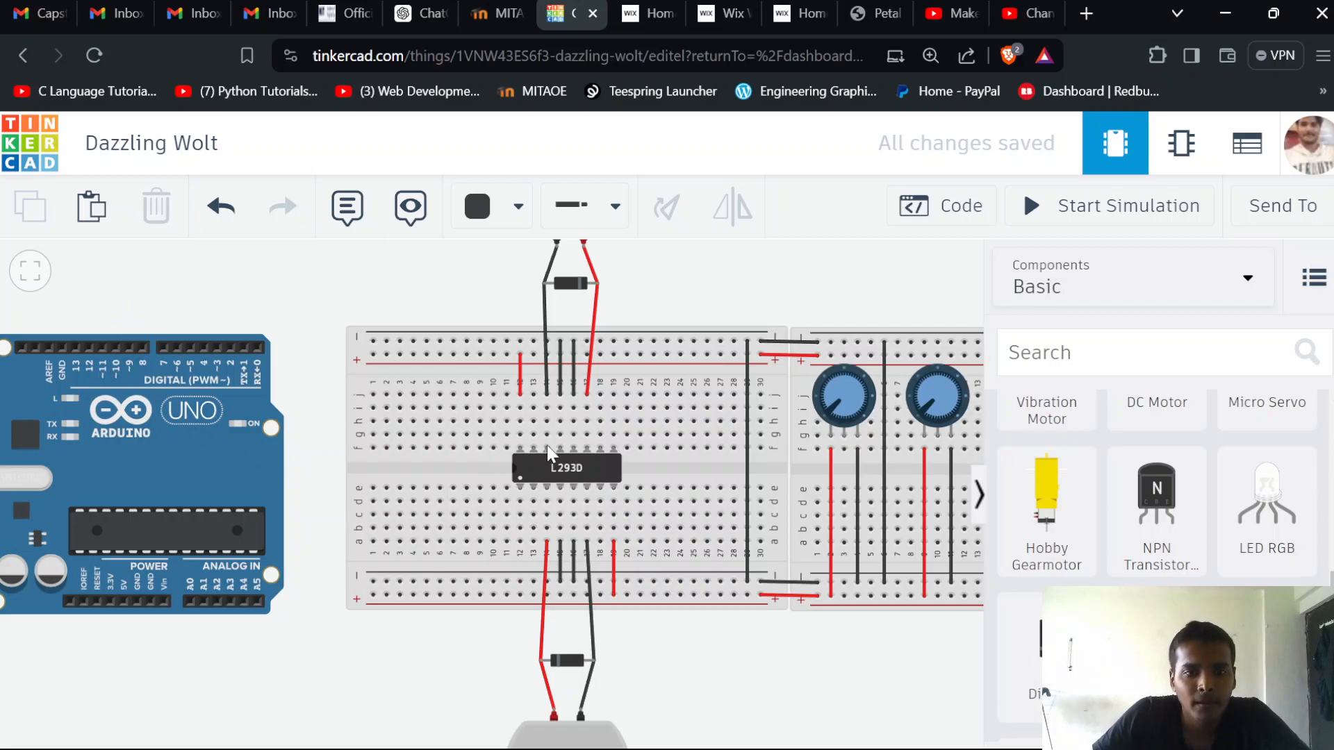
click(514, 206)
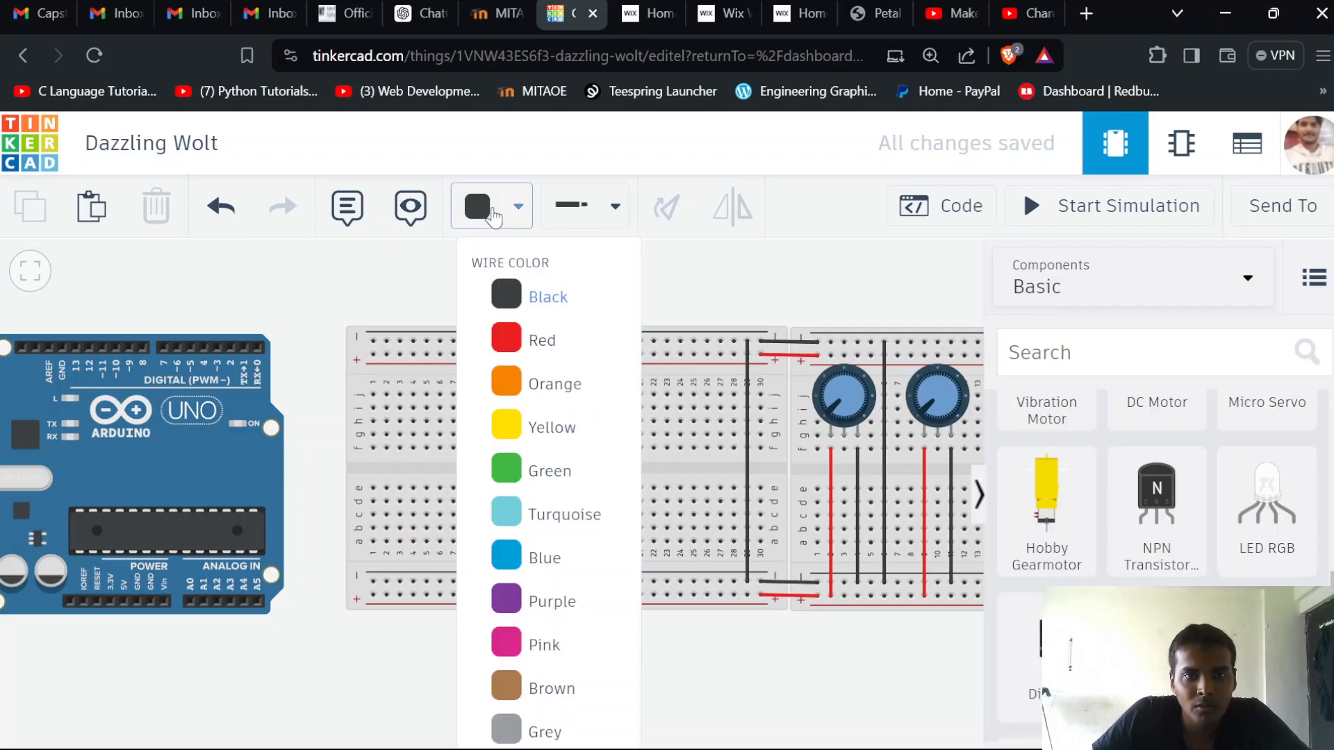
click(538, 381)
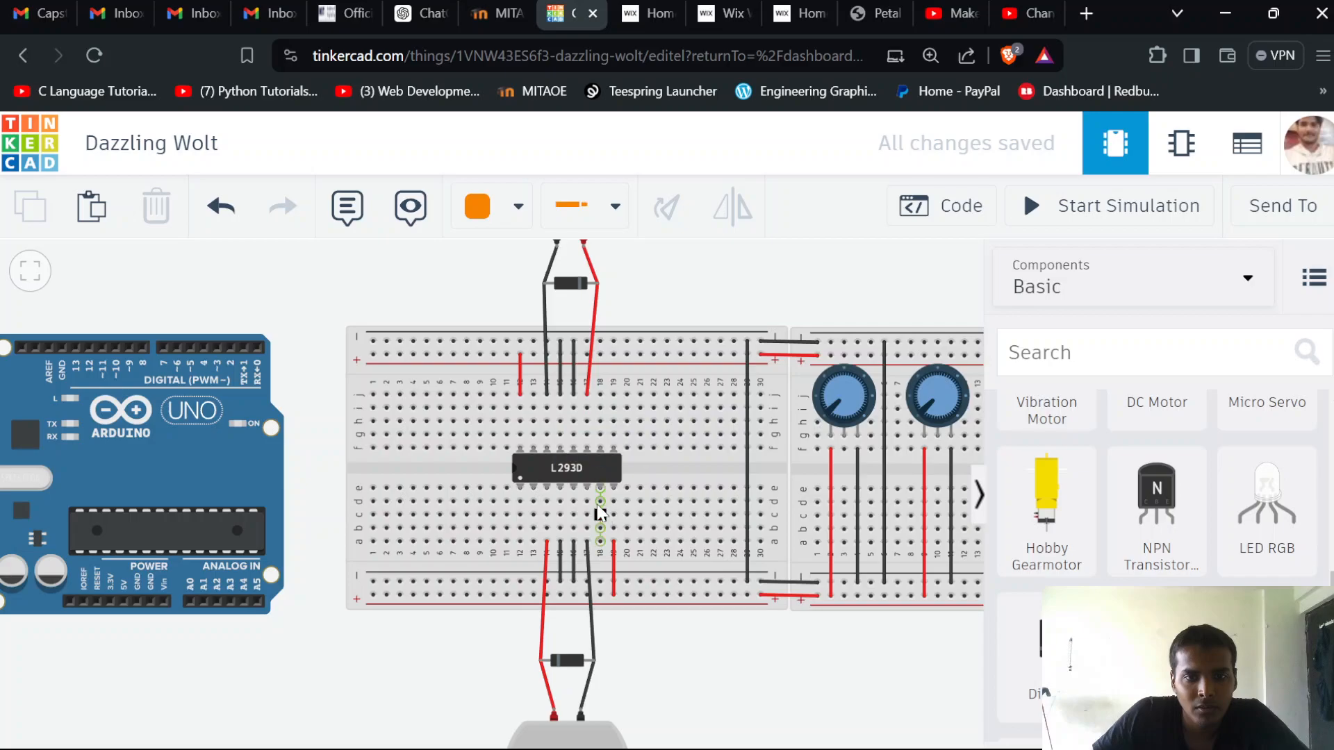
click(534, 503)
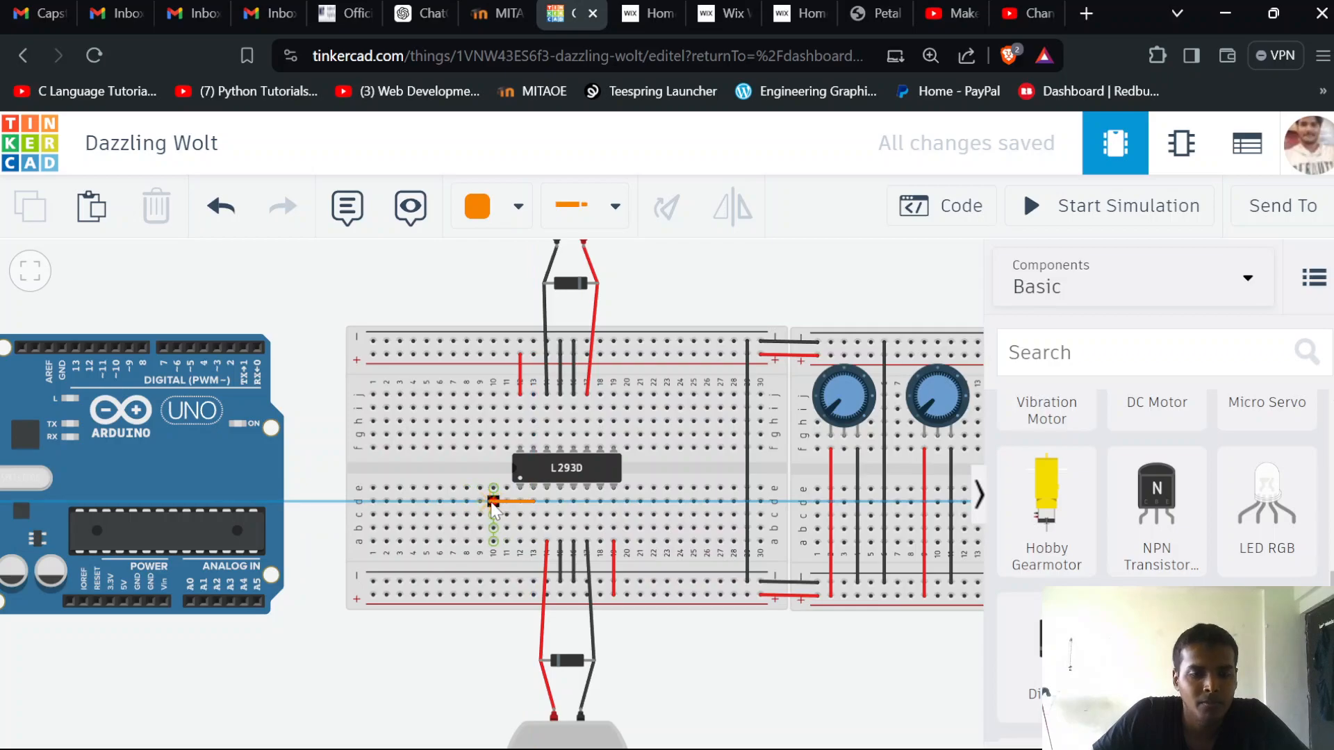
click(473, 474)
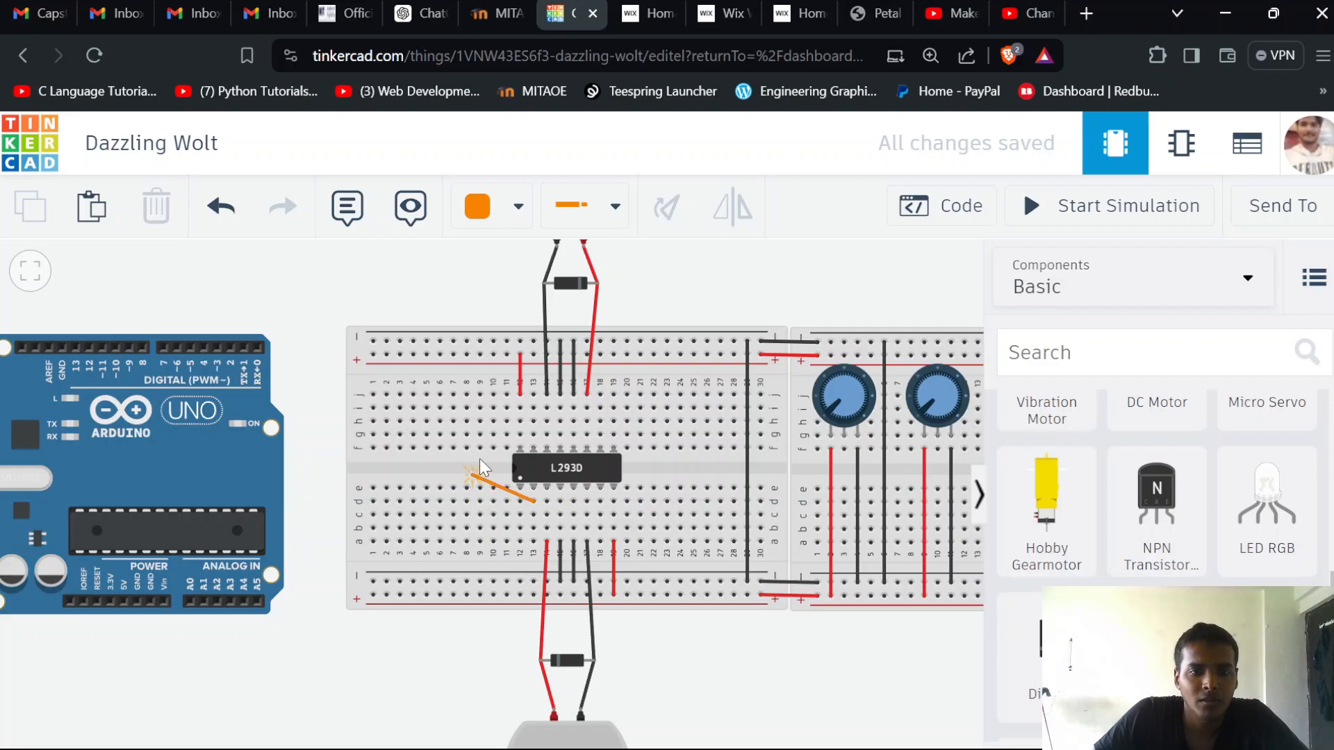
click(479, 448)
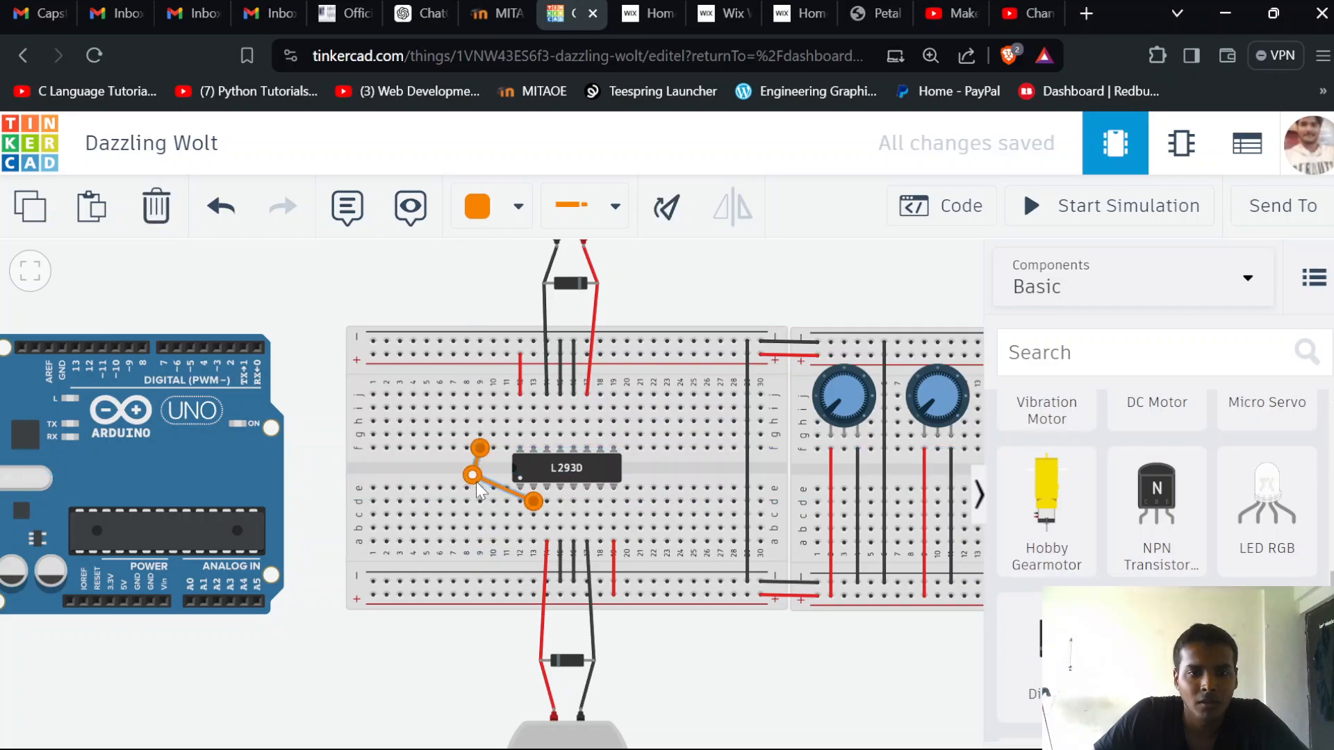
drag(485, 487, 485, 507)
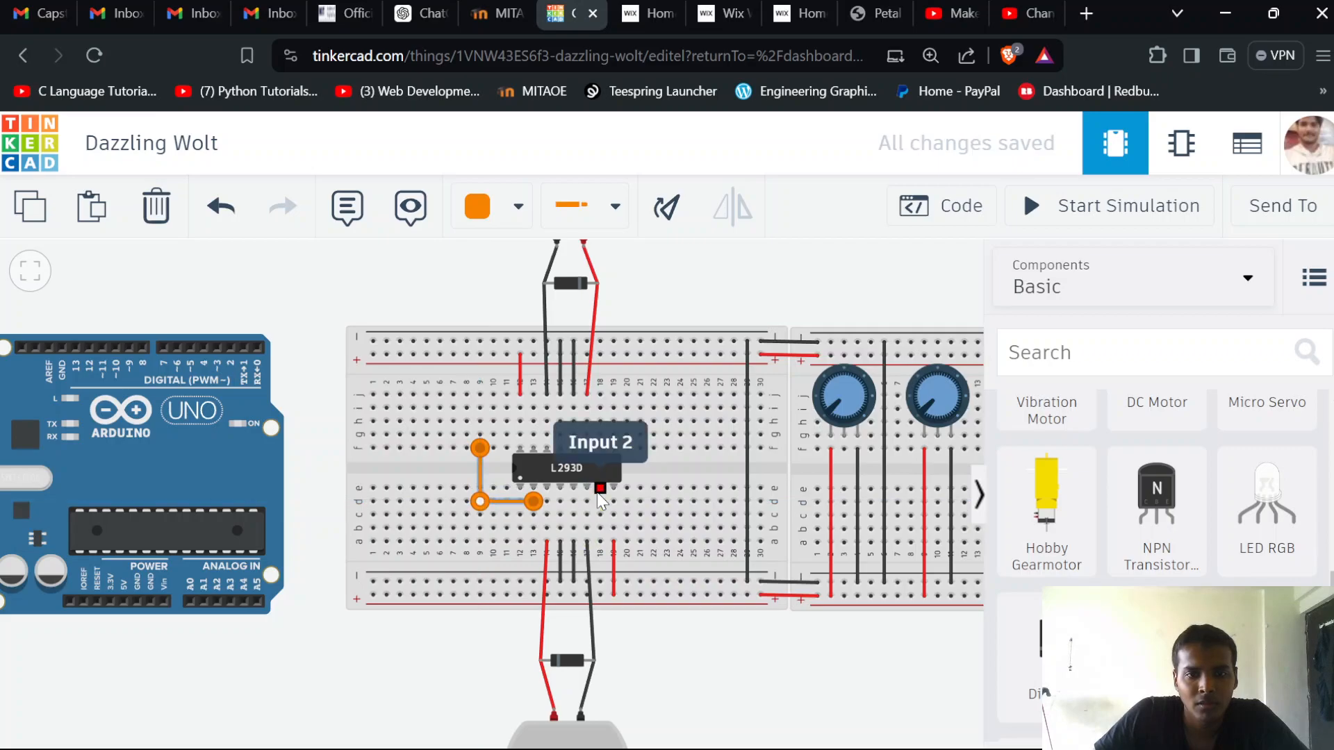
Run an orange wire from row c of column 18, in line with Input 2, to row f of column 8, with a right-angle bend
click(600, 518)
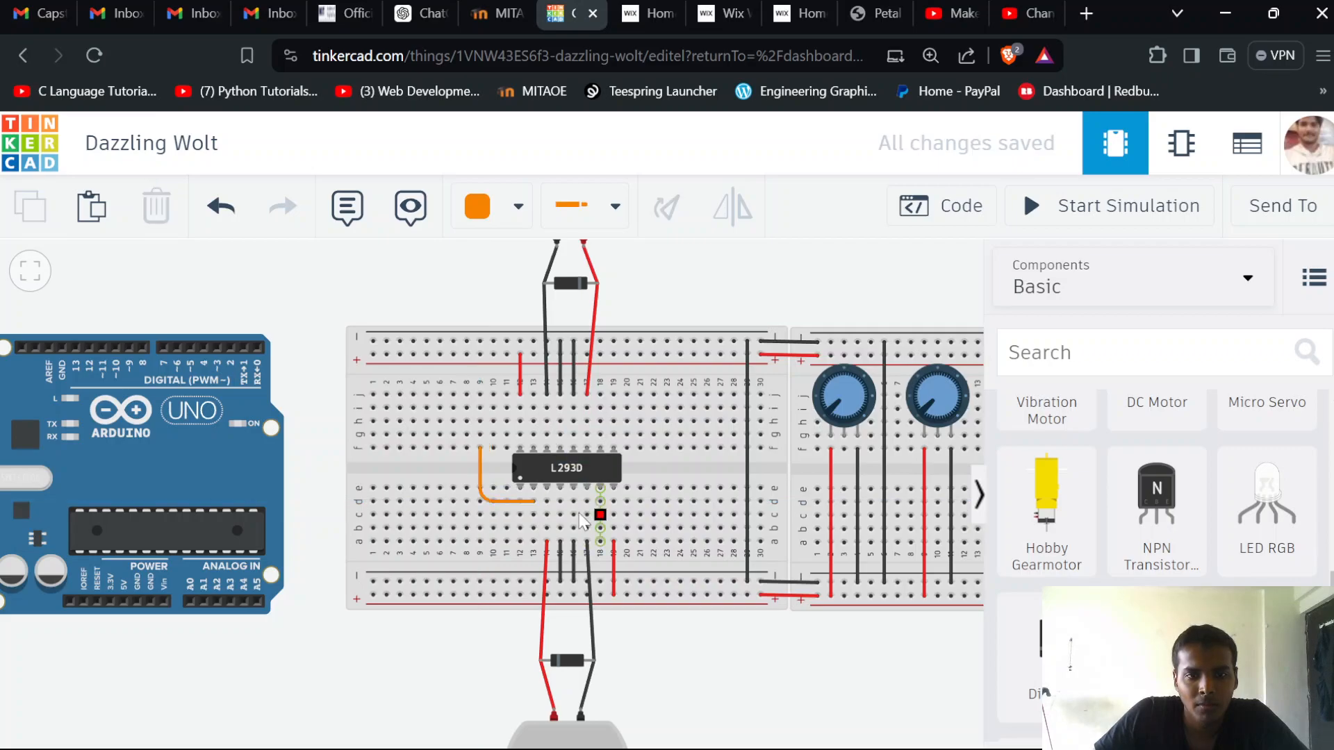
click(468, 556)
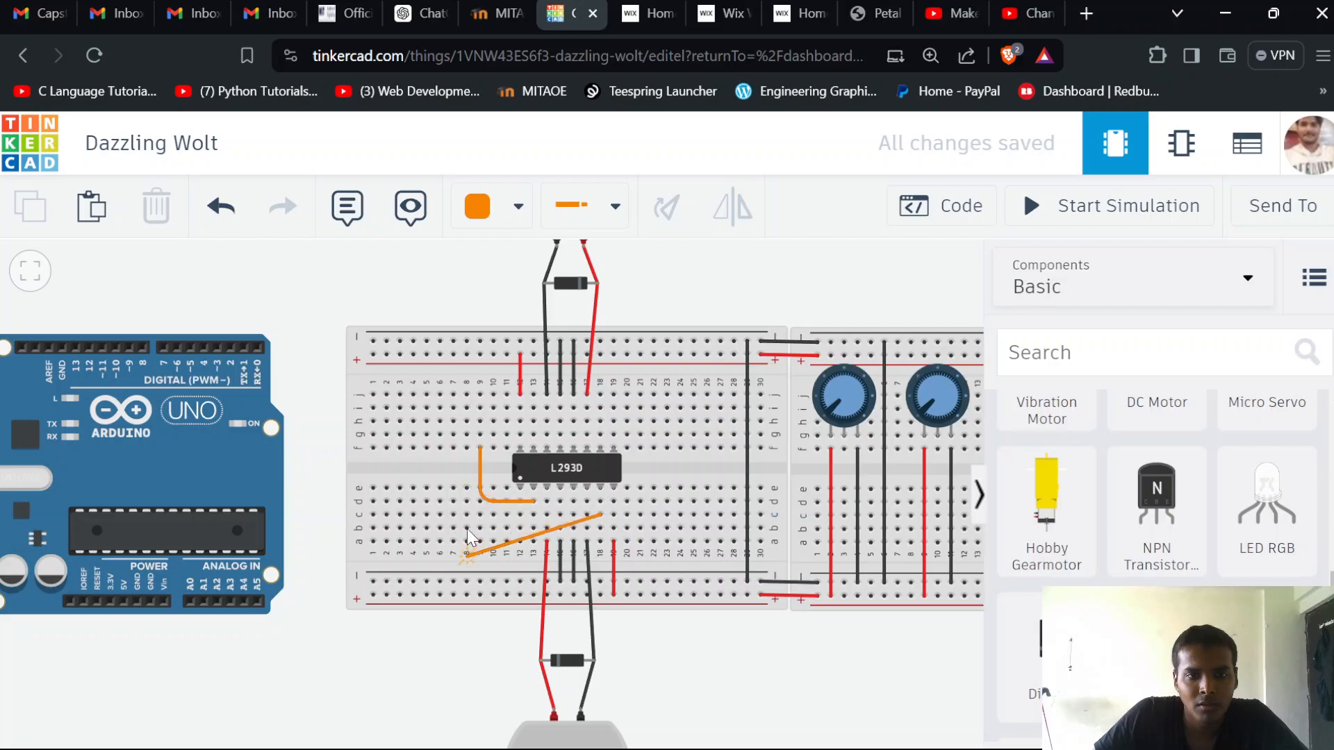
click(465, 449)
drag(468, 529, 468, 514)
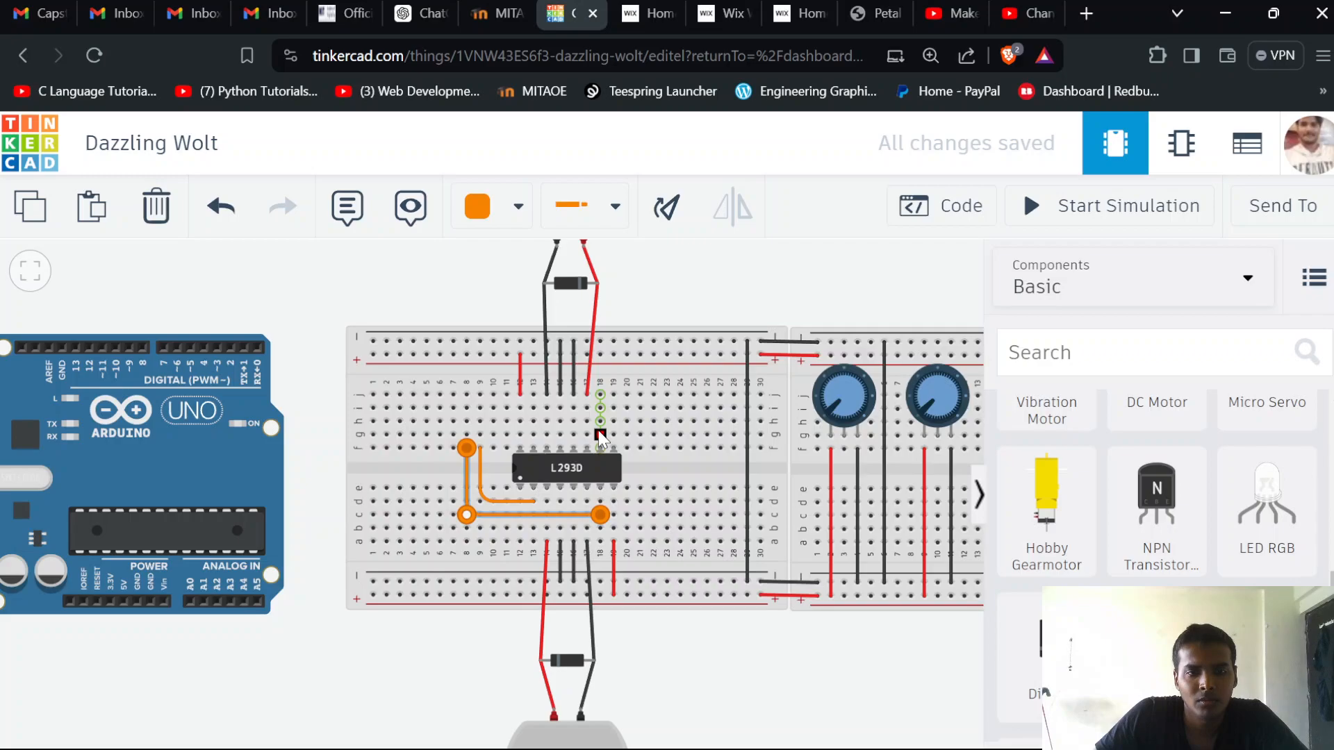
Run straight orange wires above the L293D from column 18 to column 7 in row g and from column 13 to column 6 in row h
click(600, 437)
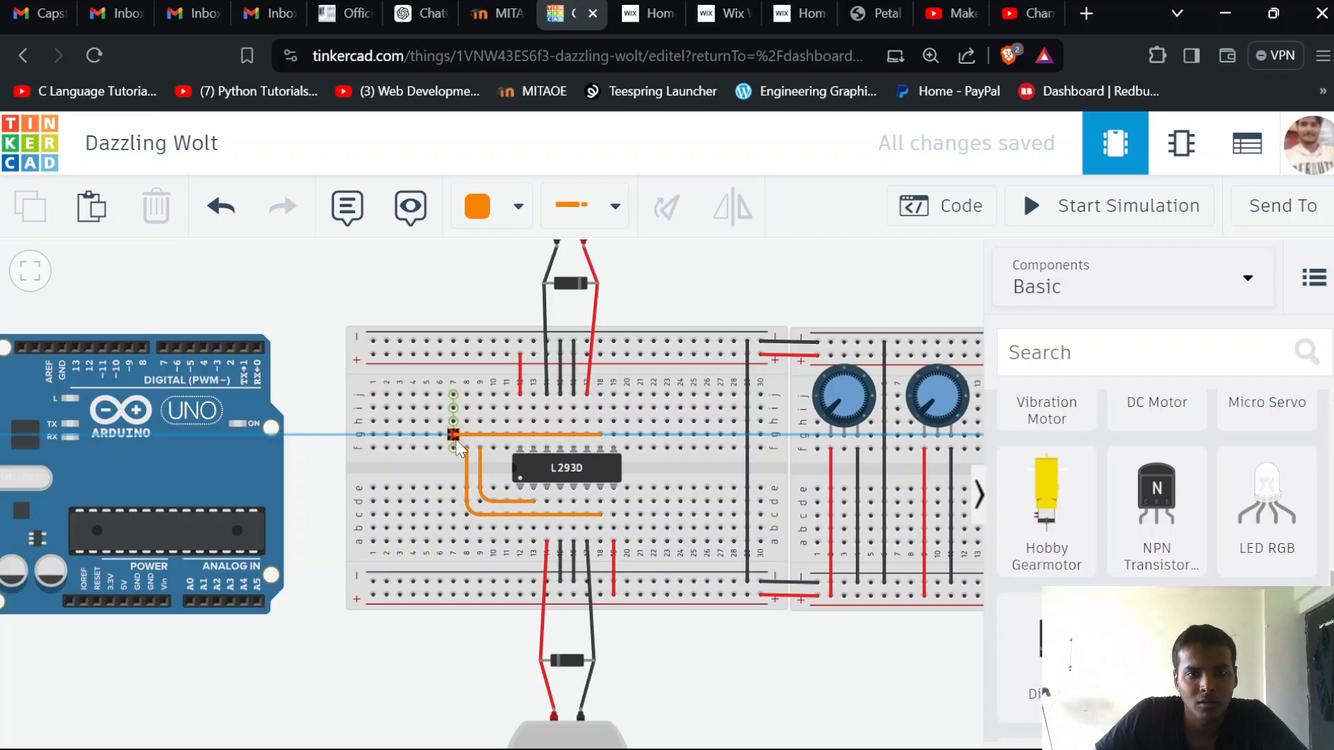
click(456, 439)
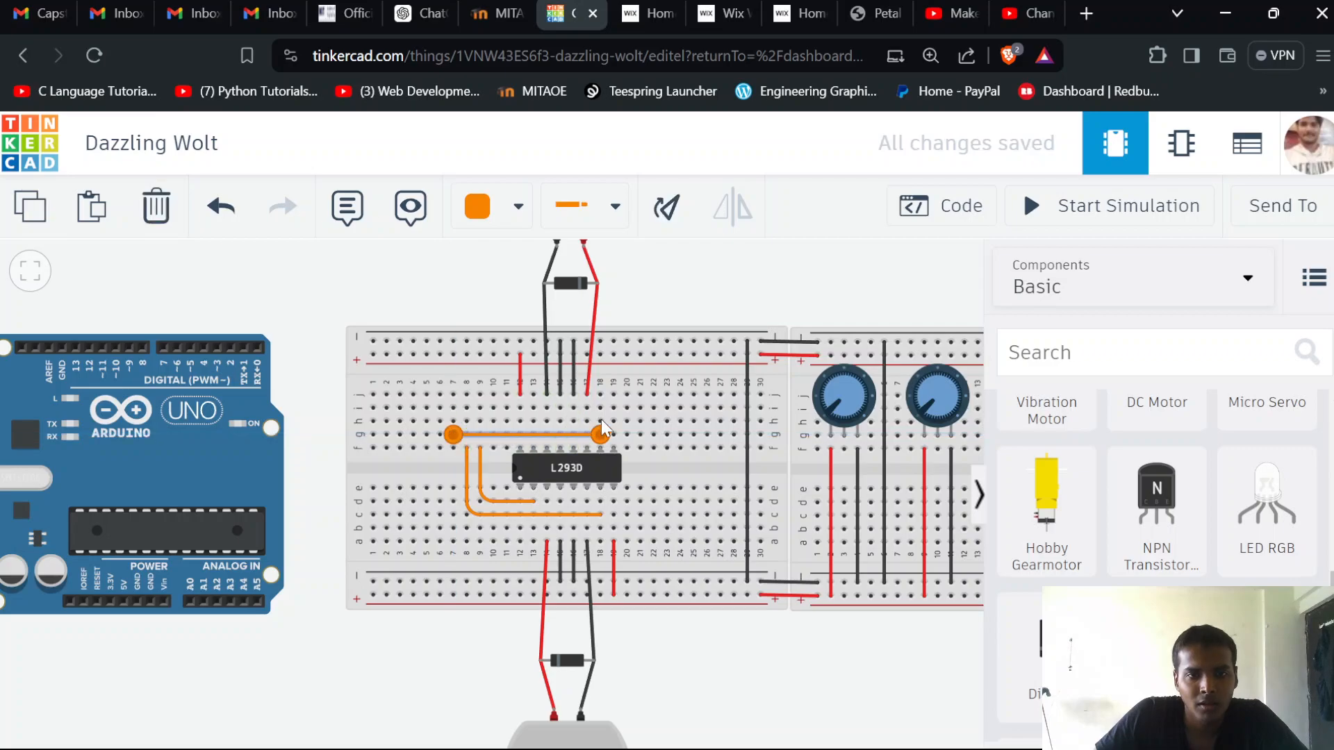
click(533, 421)
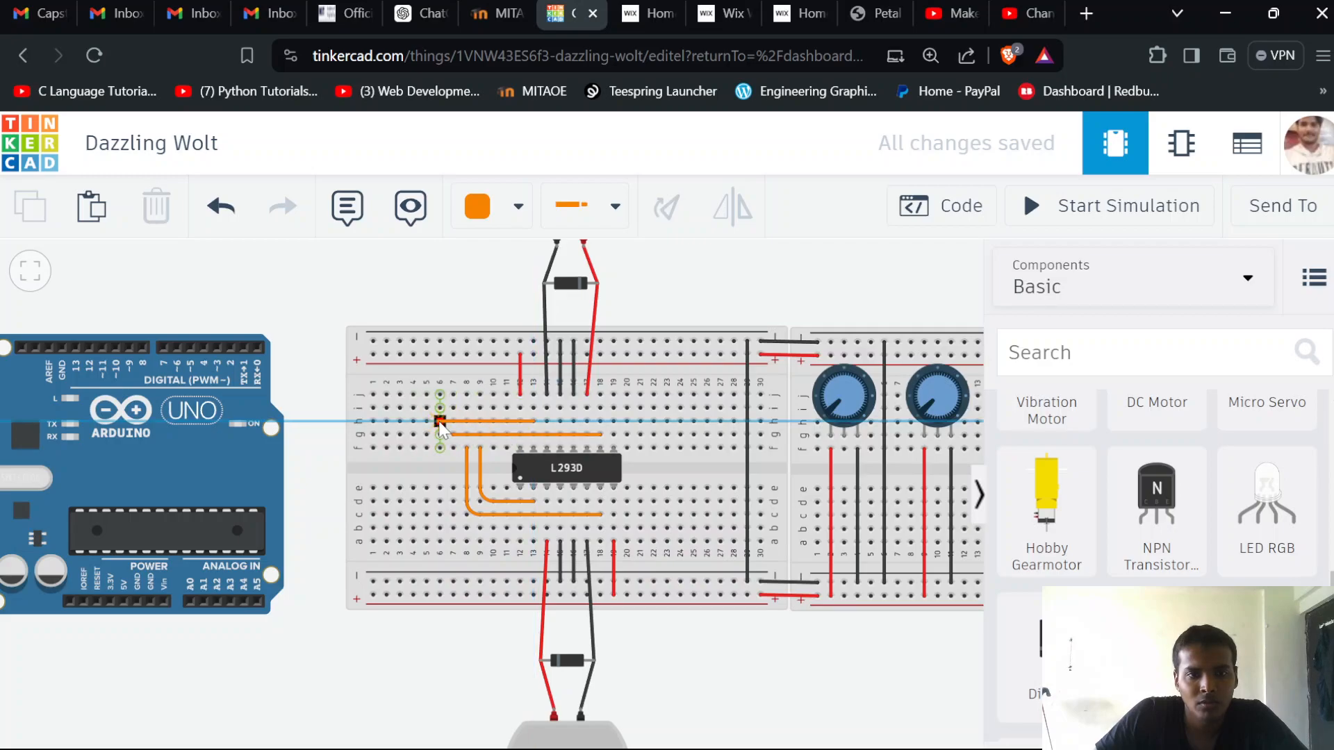
click(440, 422)
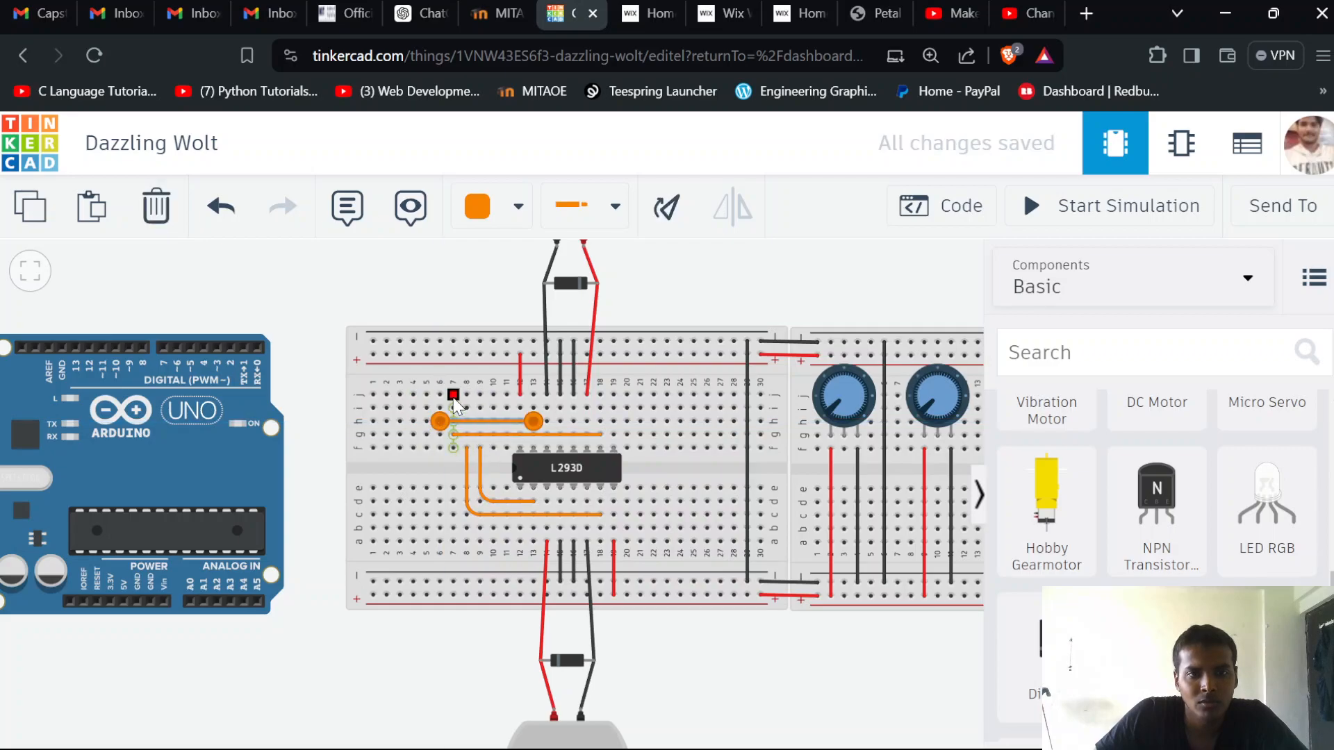
Run a purple wire from Arduino pin D3 to row j of column 9, with right-angle bends above the boards
click(475, 292)
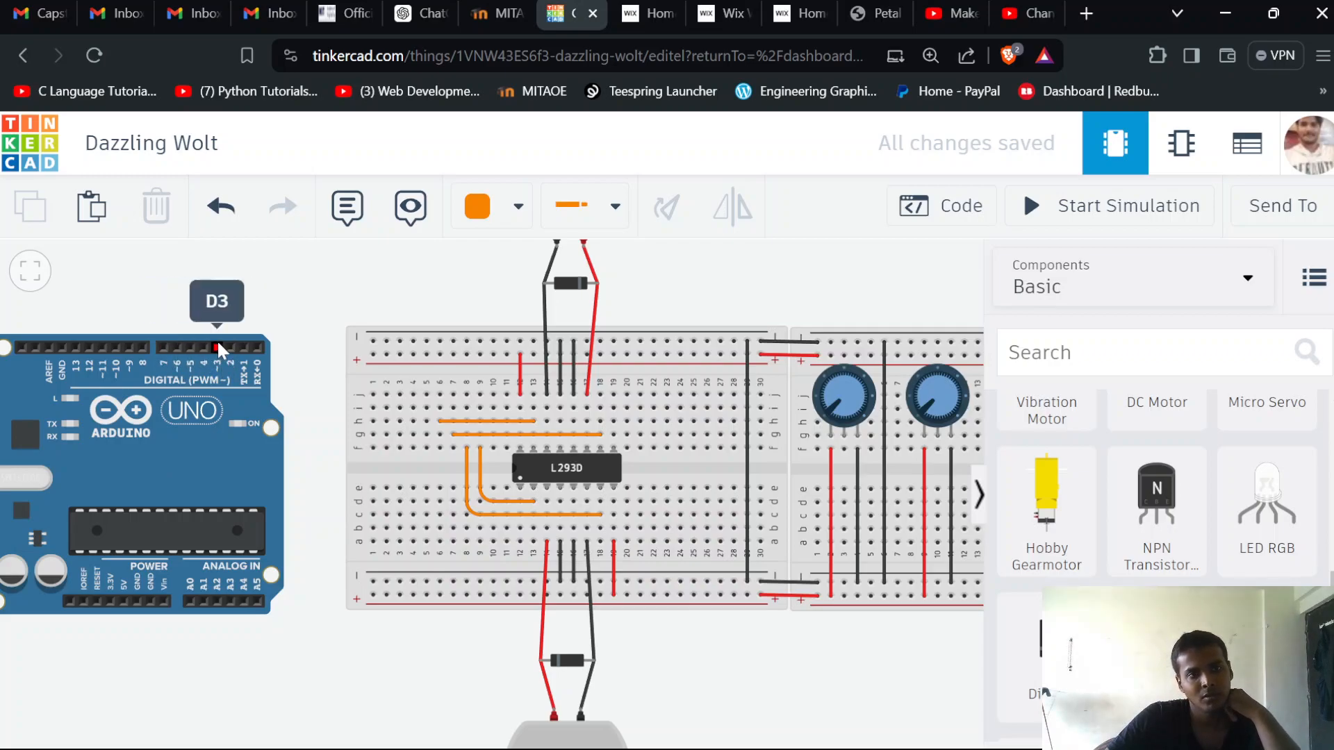
click(500, 205)
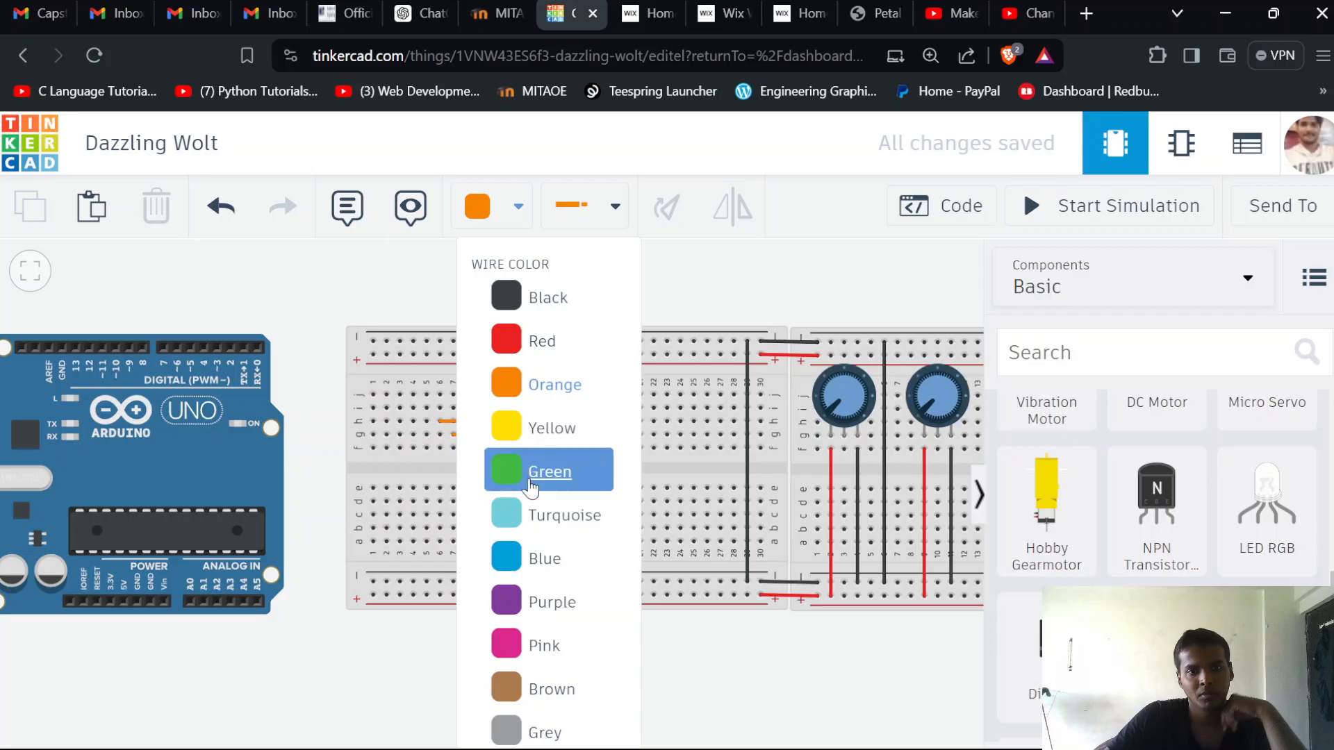
click(528, 603)
click(214, 351)
click(218, 280)
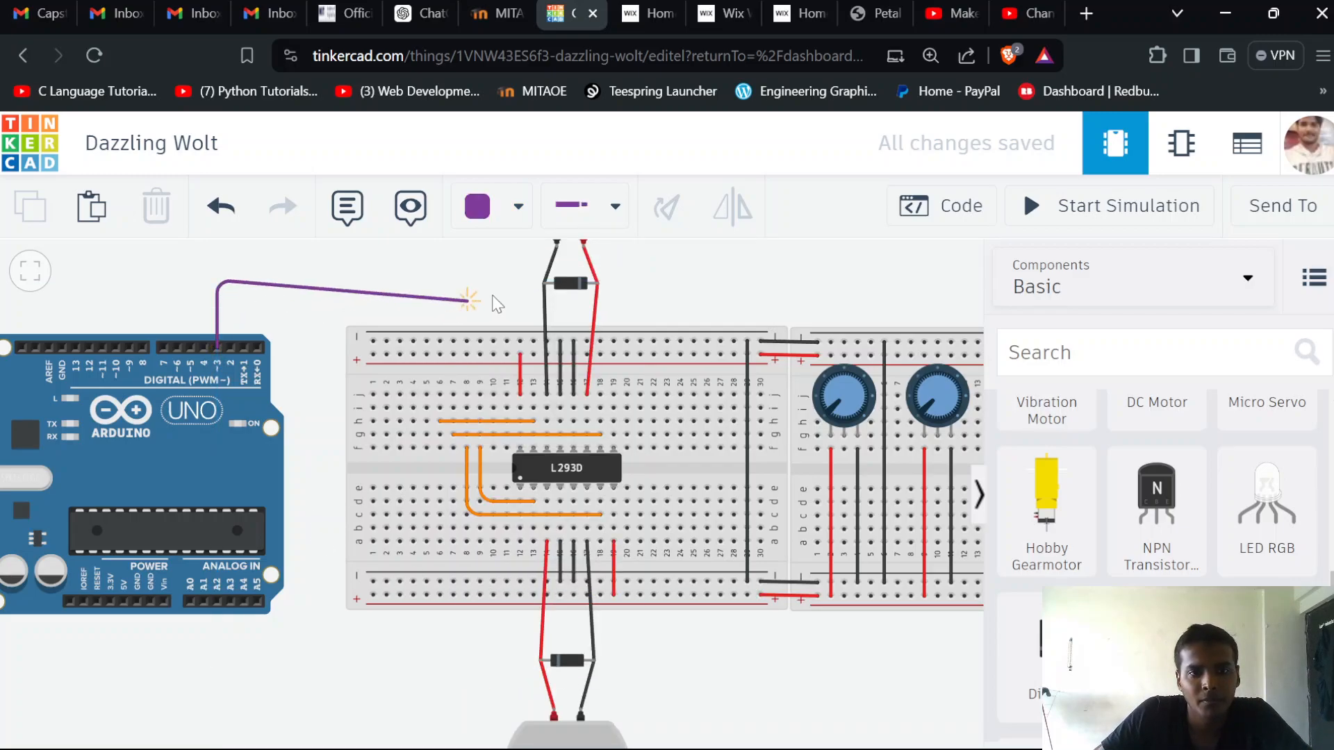
click(479, 393)
mouse_move(493, 292)
mouse_down()
mouse_move(474, 273)
mouse_move(471, 287)
mouse_up()
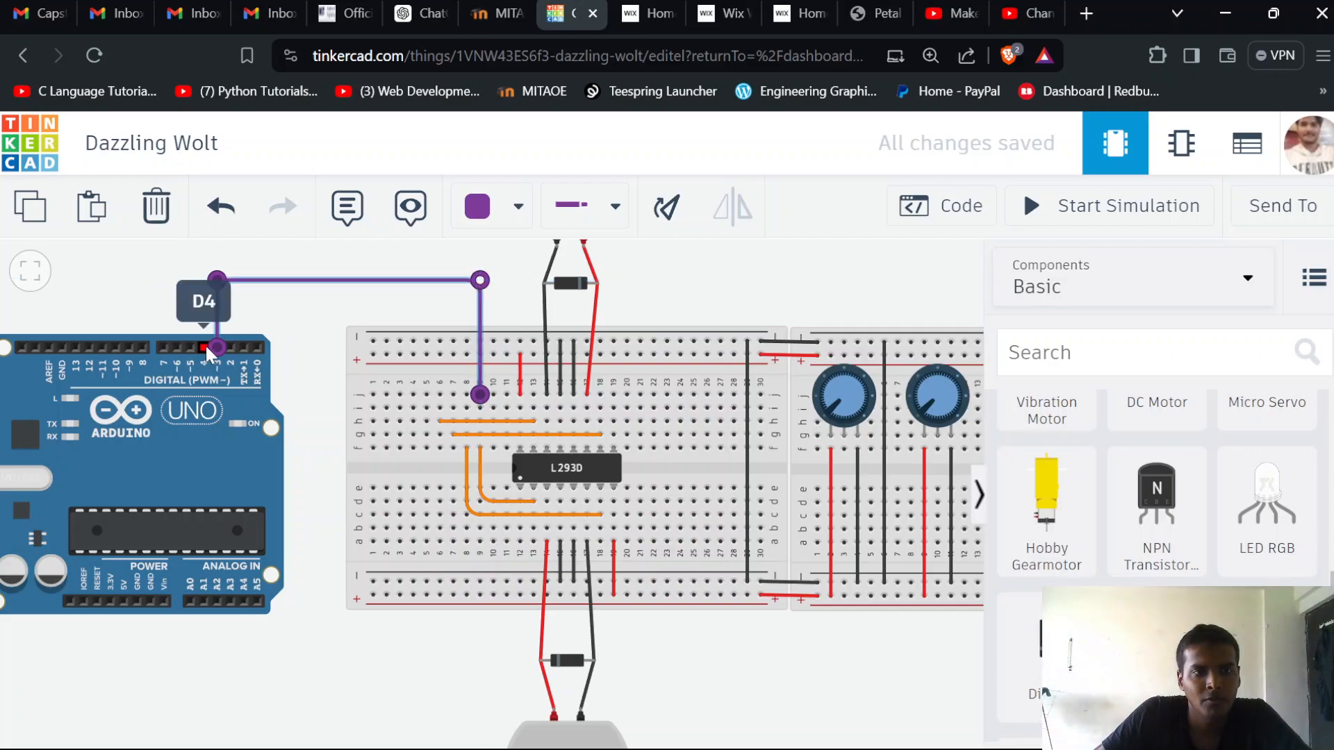
Run a purple wire from Arduino pin D4 to row j of column 8, with right-angle bends just above the D3 wire
click(206, 344)
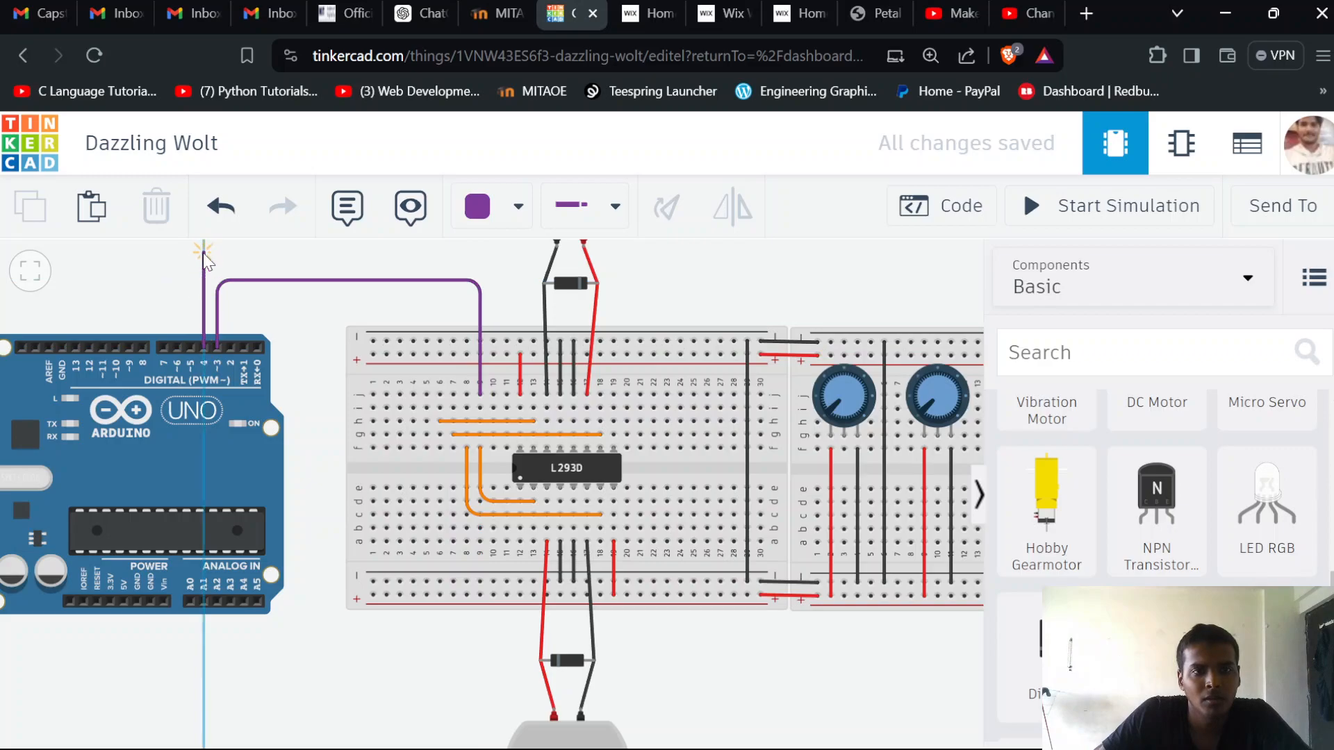
click(203, 269)
click(459, 269)
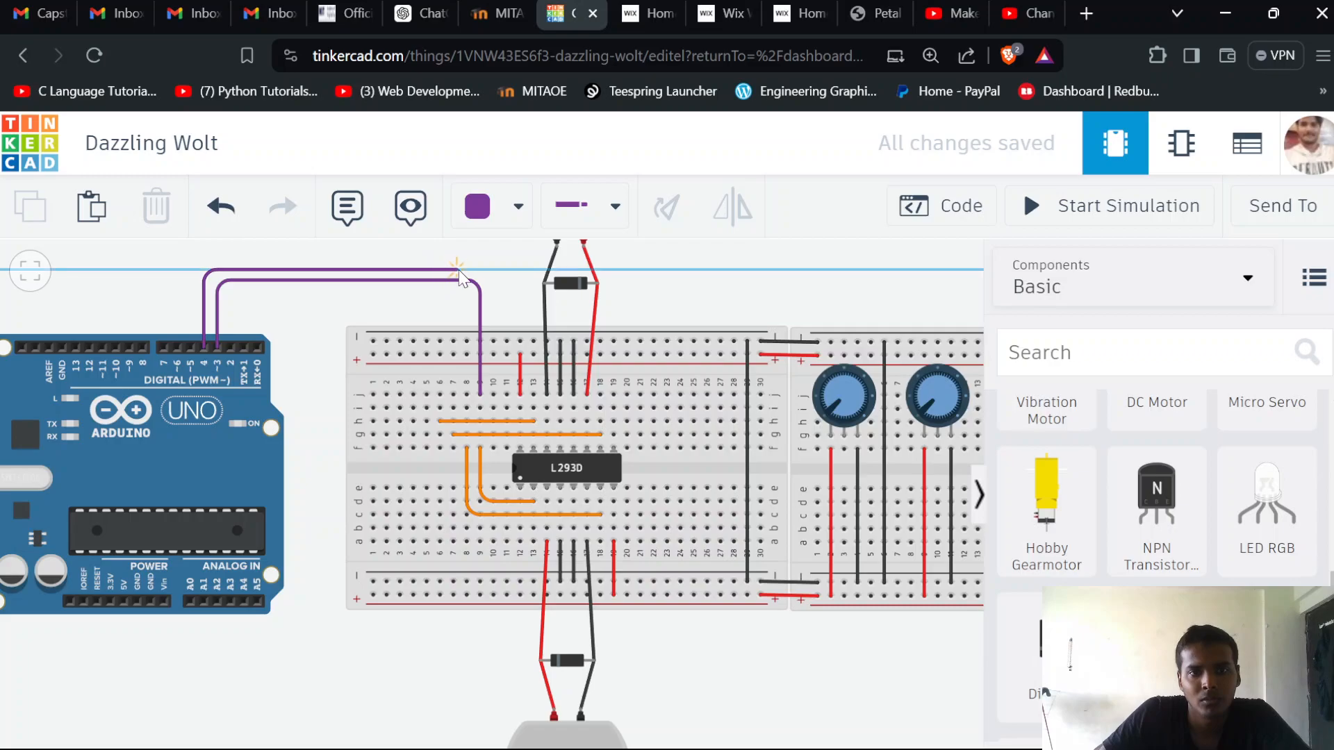
click(467, 394)
drag(458, 269, 467, 269)
Run a purple wire from Arduino pin D5 to row j of column 7, with right-angle bends above the D4 wire
click(190, 345)
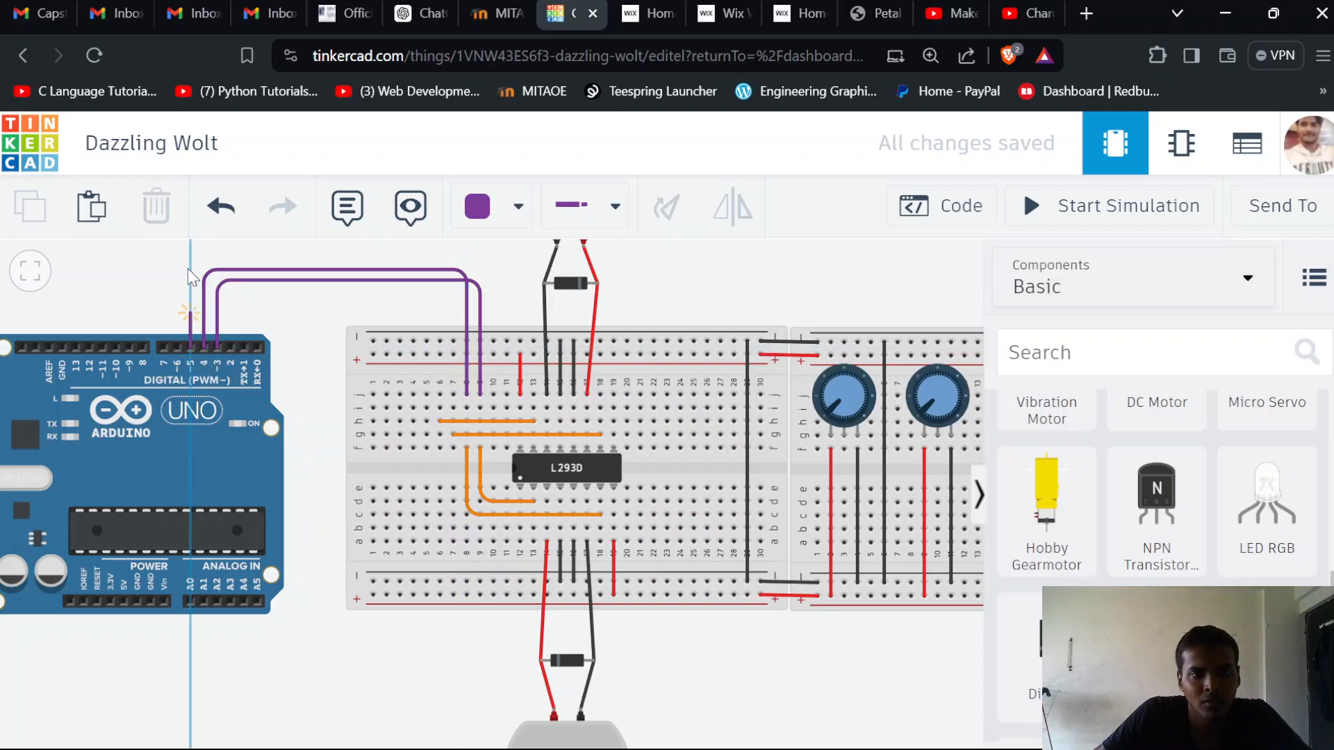
click(189, 250)
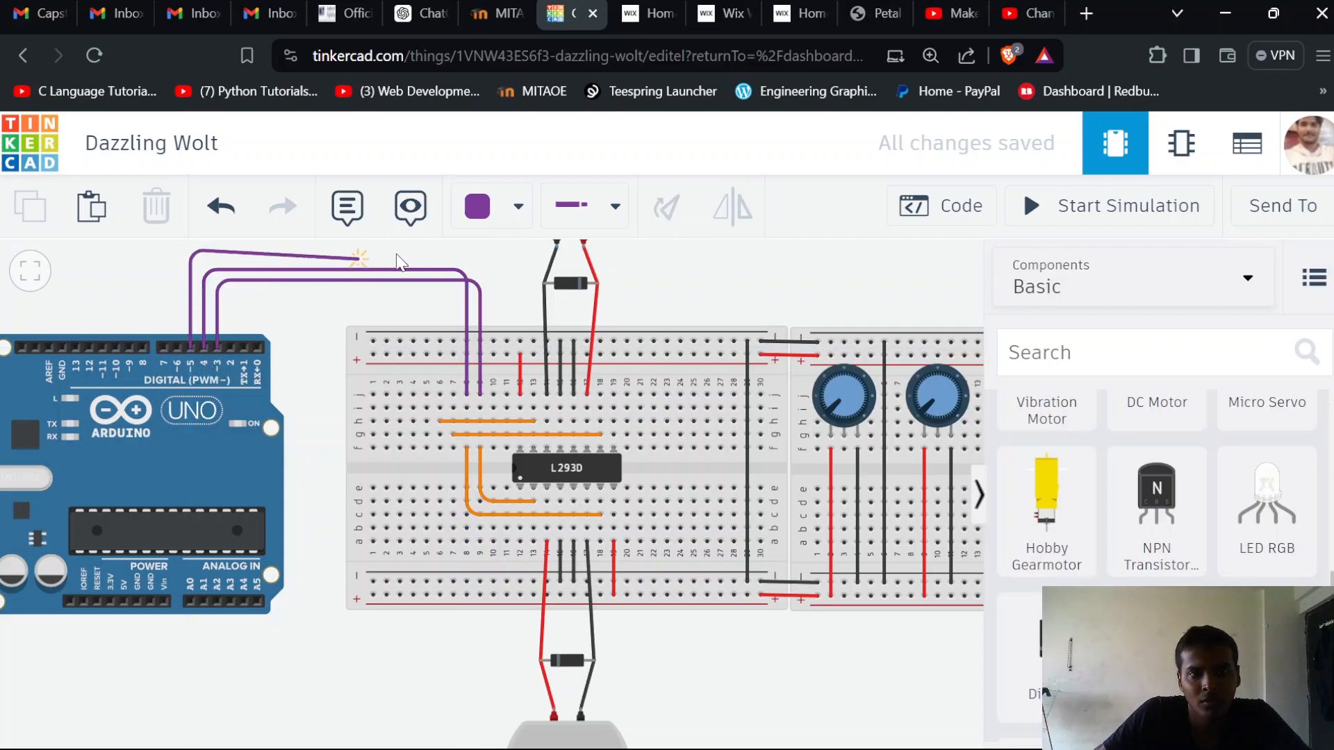
click(445, 252)
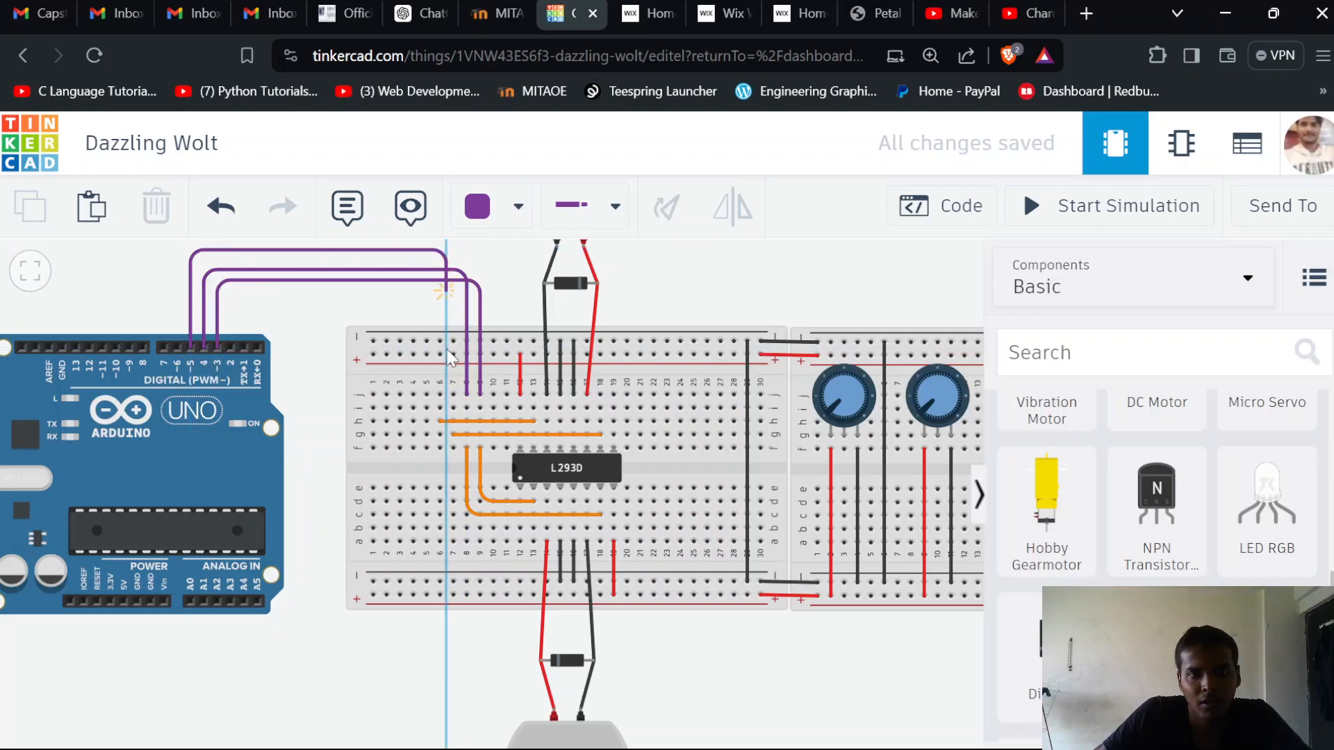
click(453, 395)
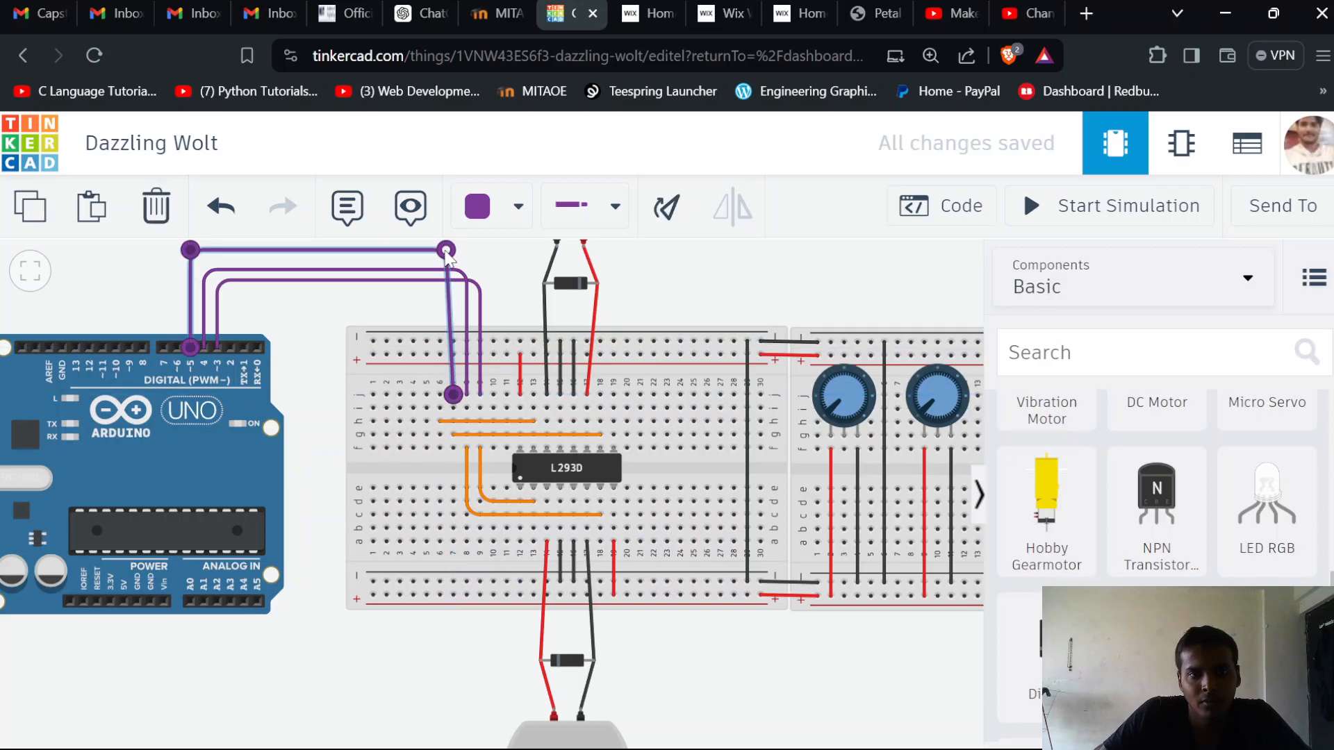
drag(453, 254, 453, 250)
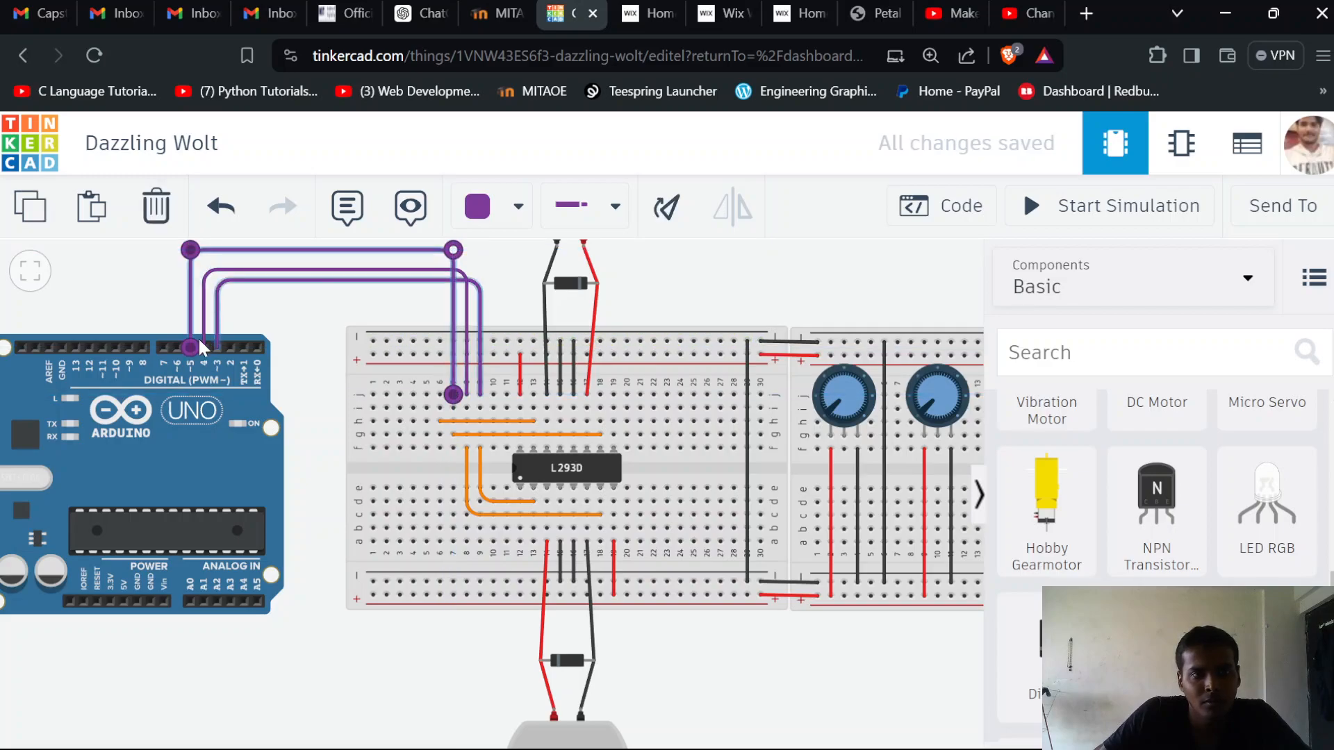
Run a purple wire from Arduino pin D6 to row j of column 6, with right-angle bends outside the D5 wire
click(178, 344)
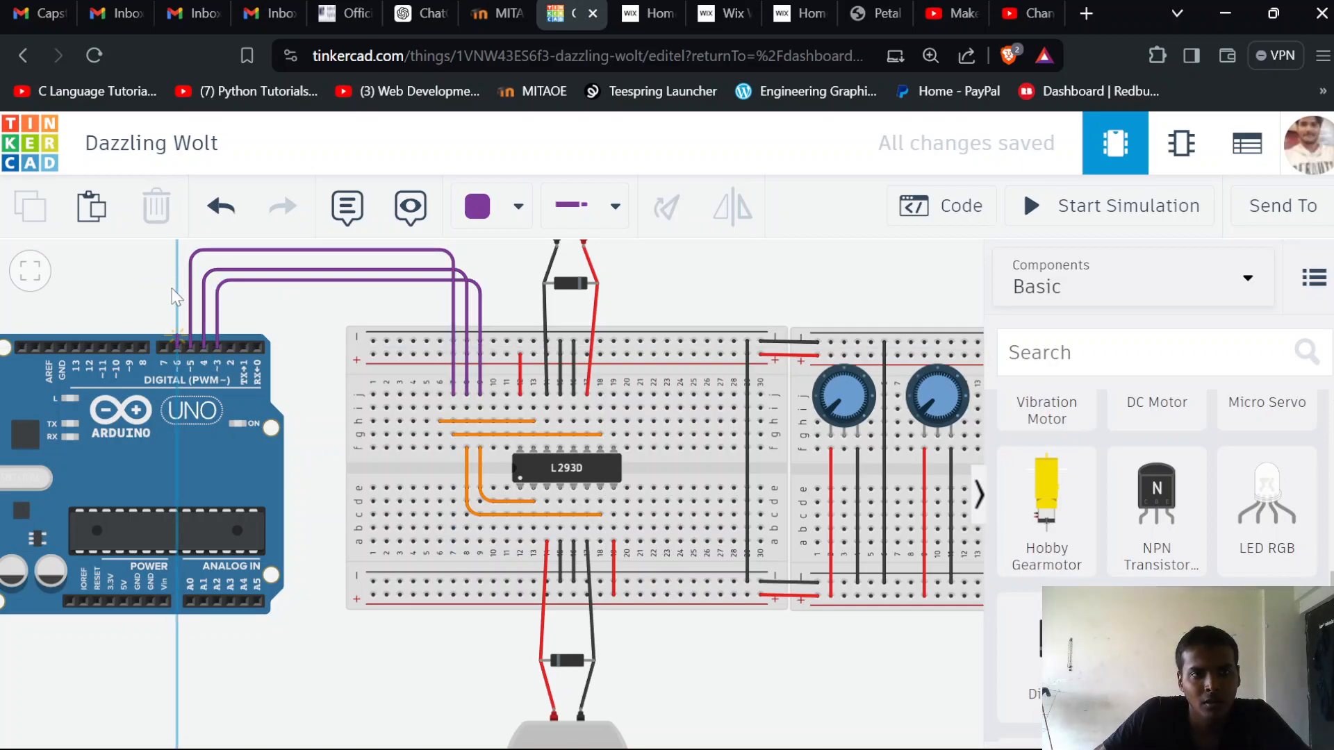
click(179, 250)
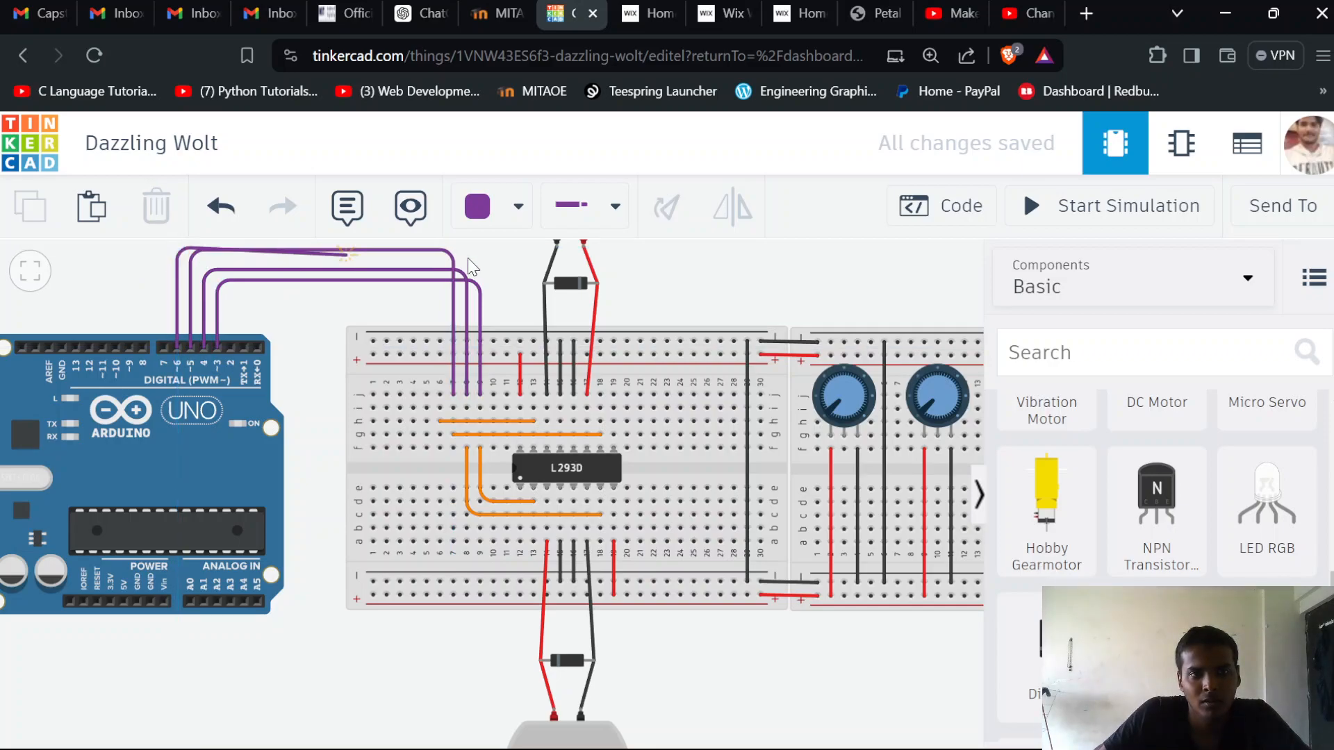
click(436, 249)
click(441, 394)
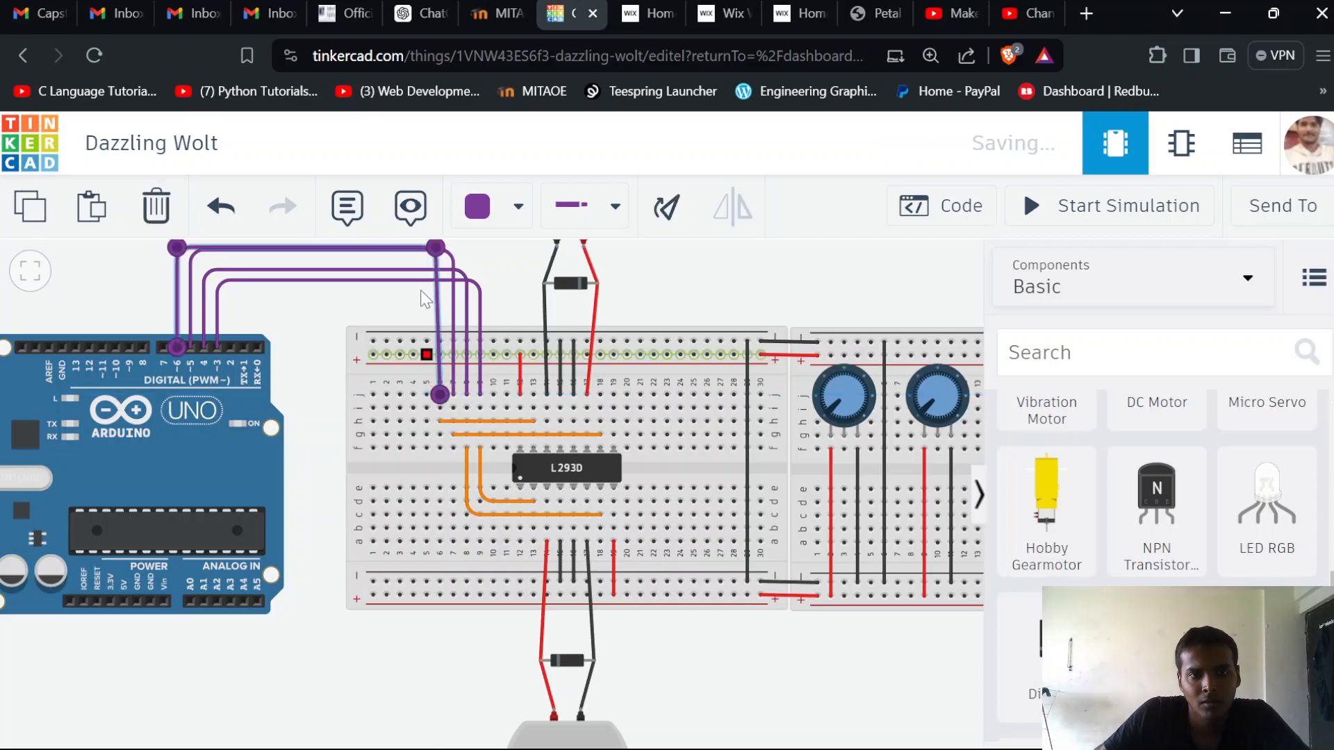
Lower both bends of the D5 wire so the four purple wires run parallel with even spacing above the boards
click(190, 264)
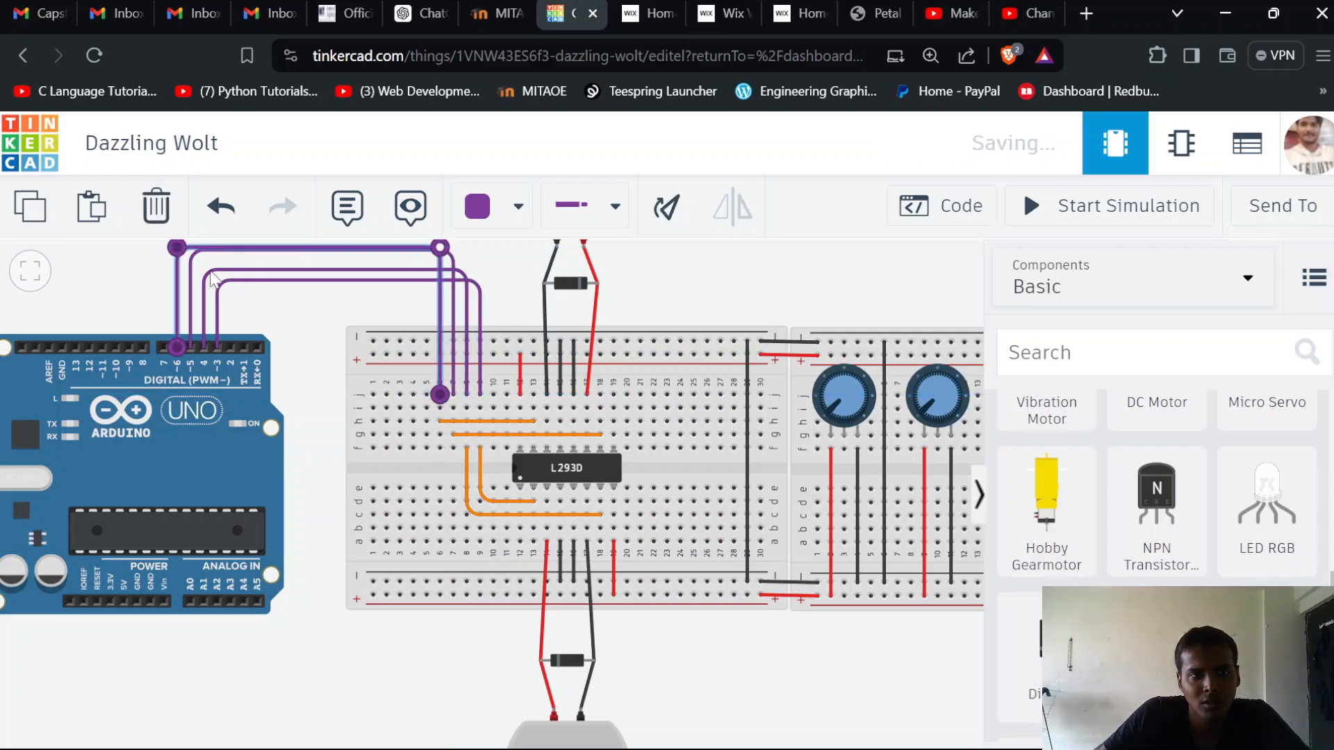
drag(193, 256, 193, 270)
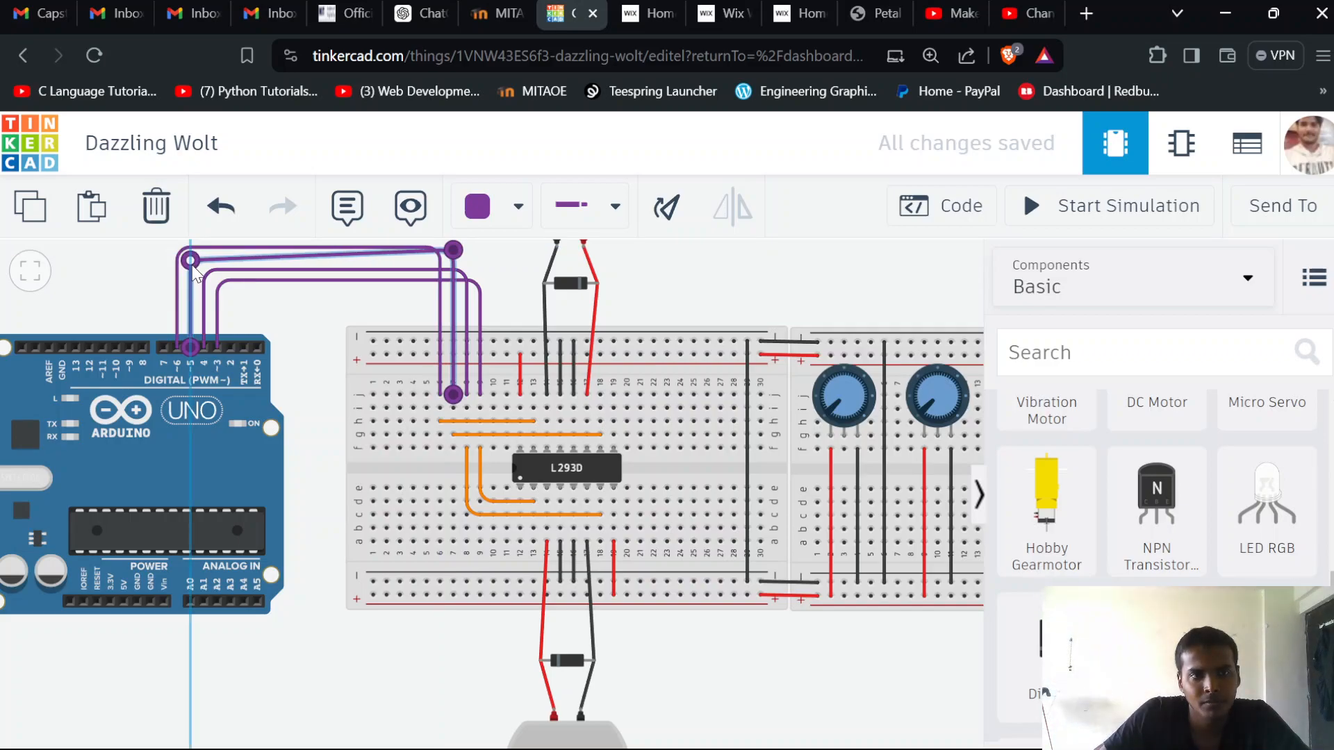
click(206, 272)
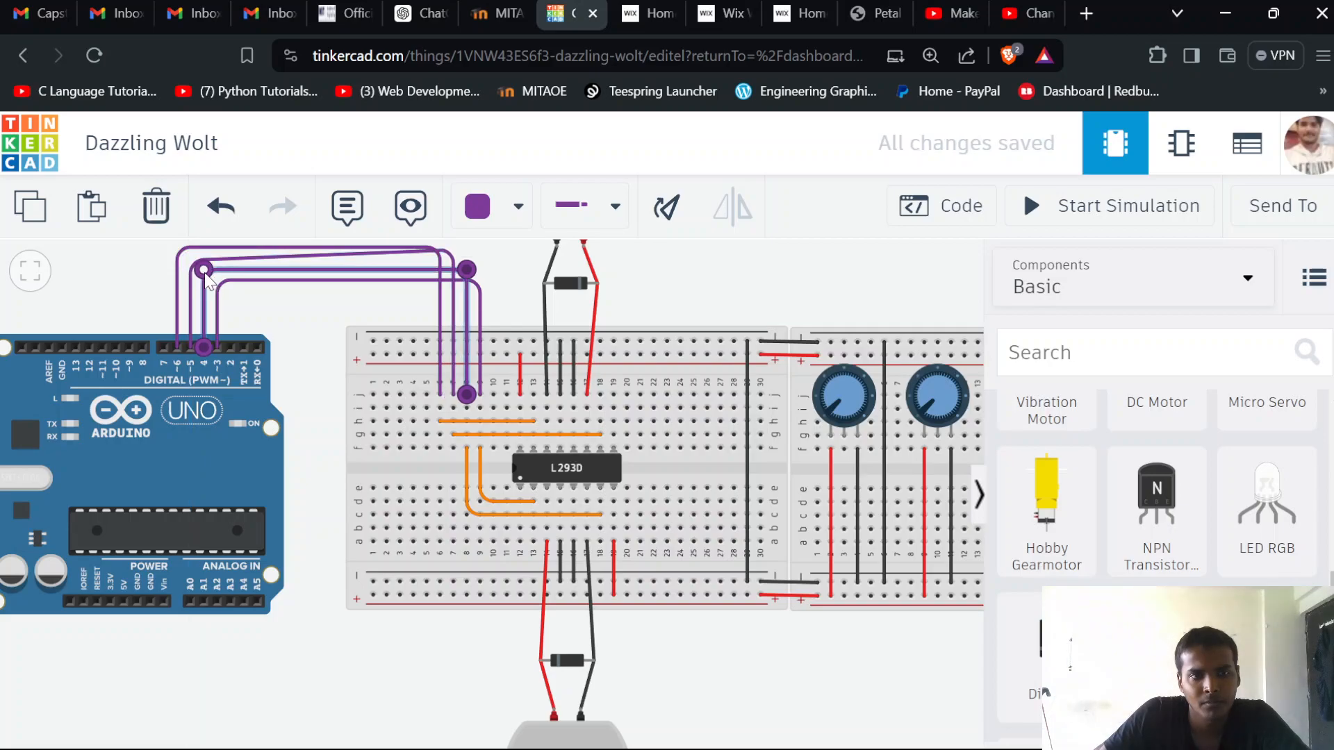
drag(206, 273, 204, 276)
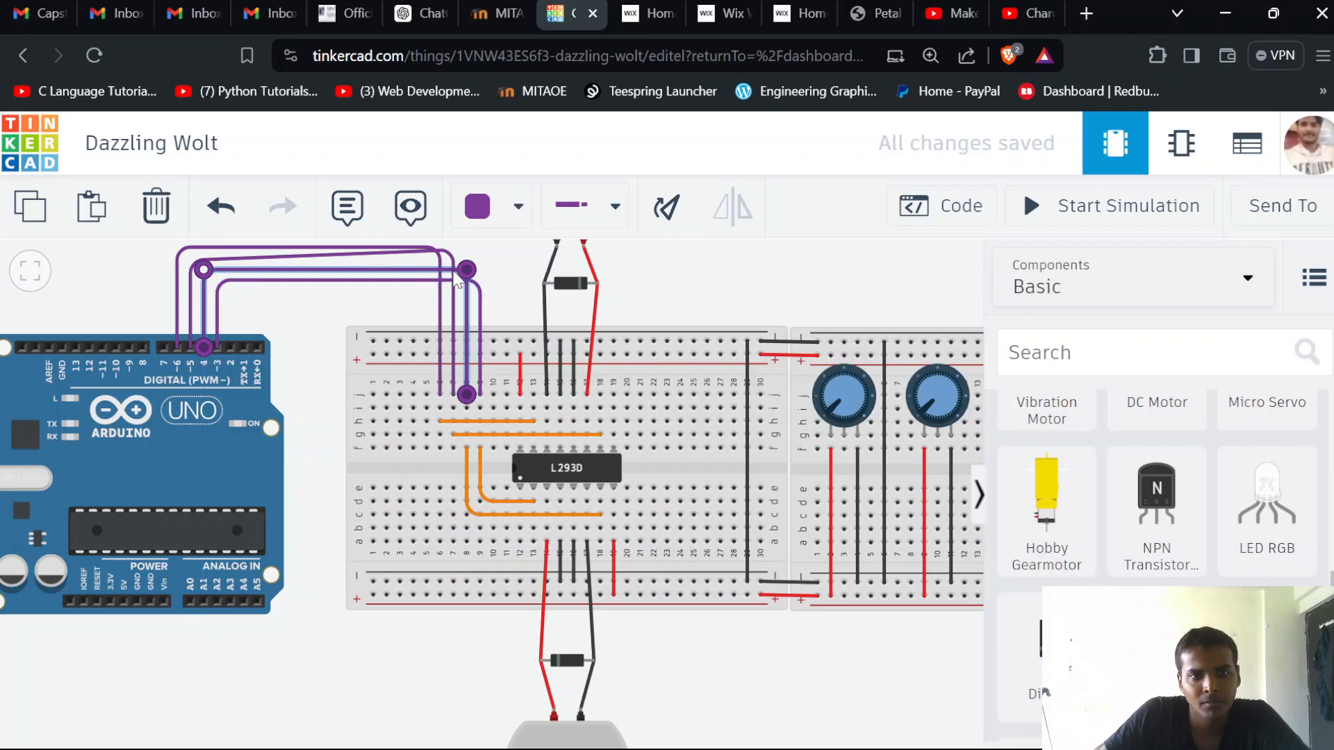
drag(467, 270, 463, 275)
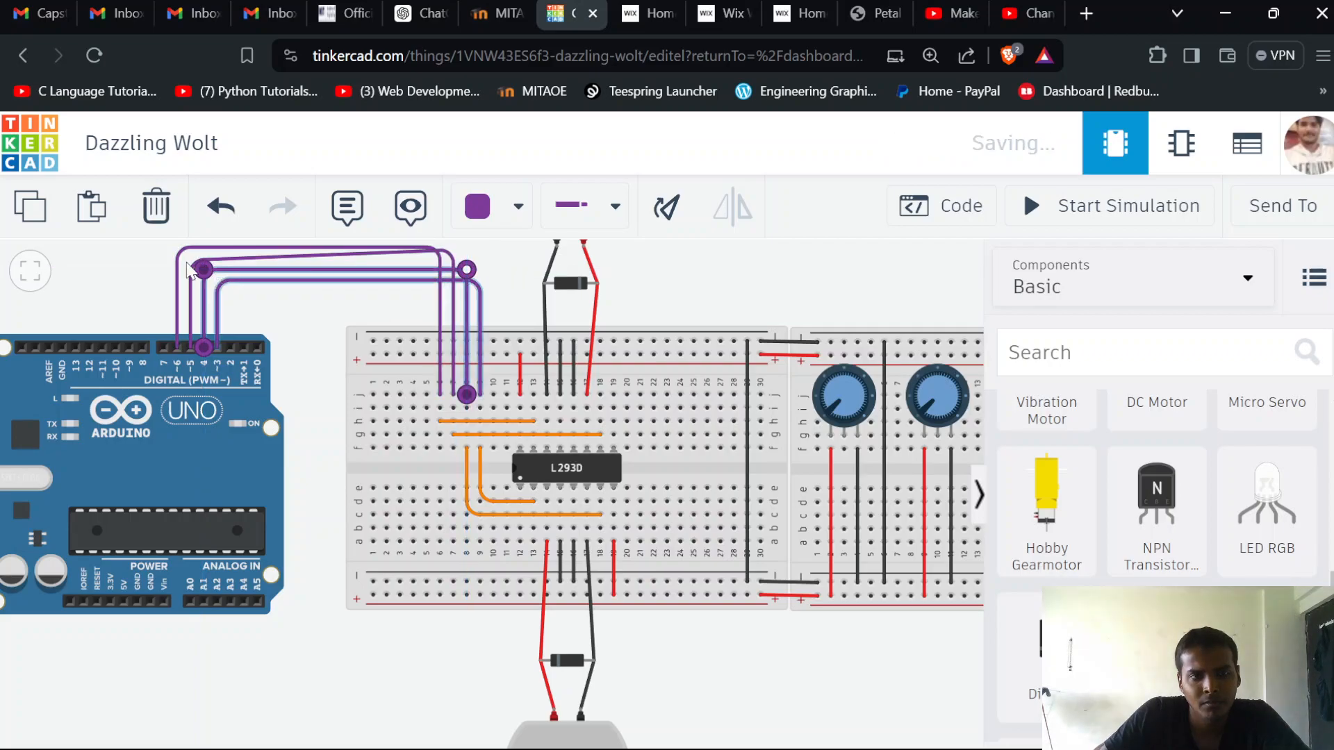
click(195, 261)
drag(195, 264, 198, 267)
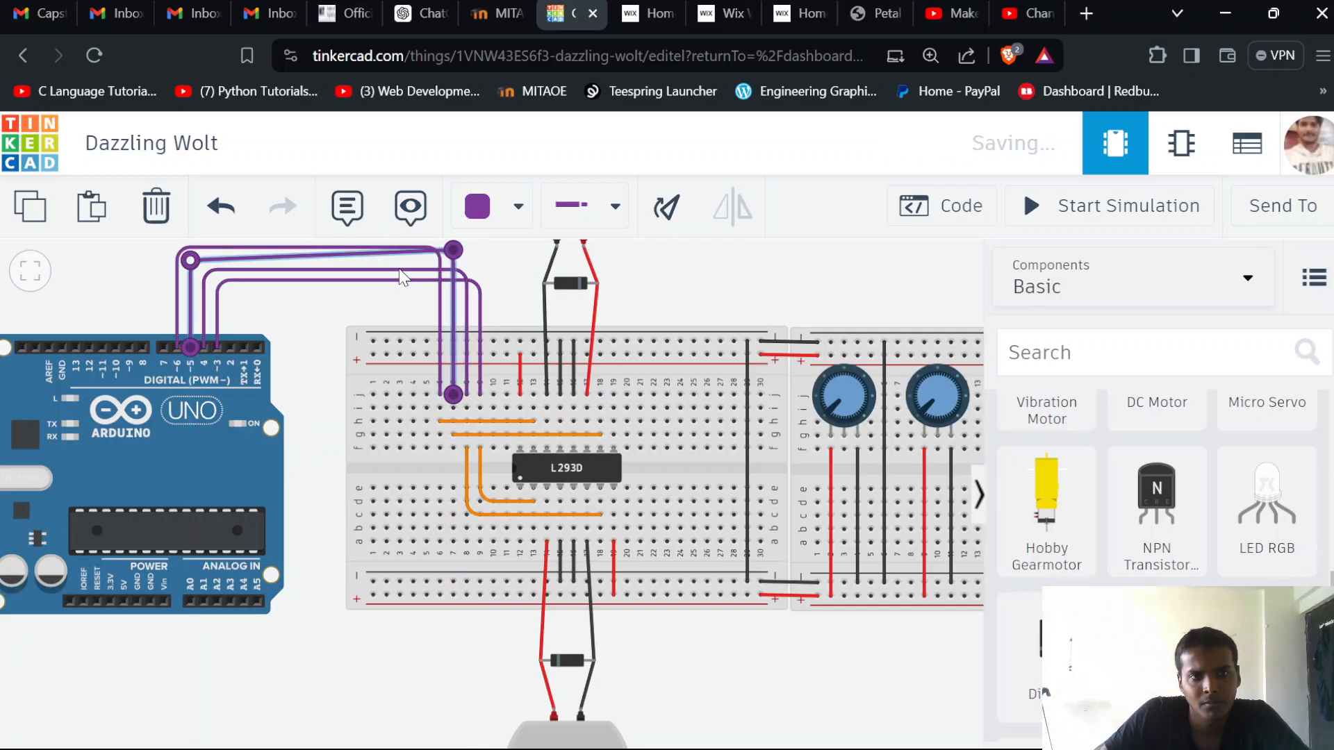
drag(453, 252, 452, 262)
click(177, 250)
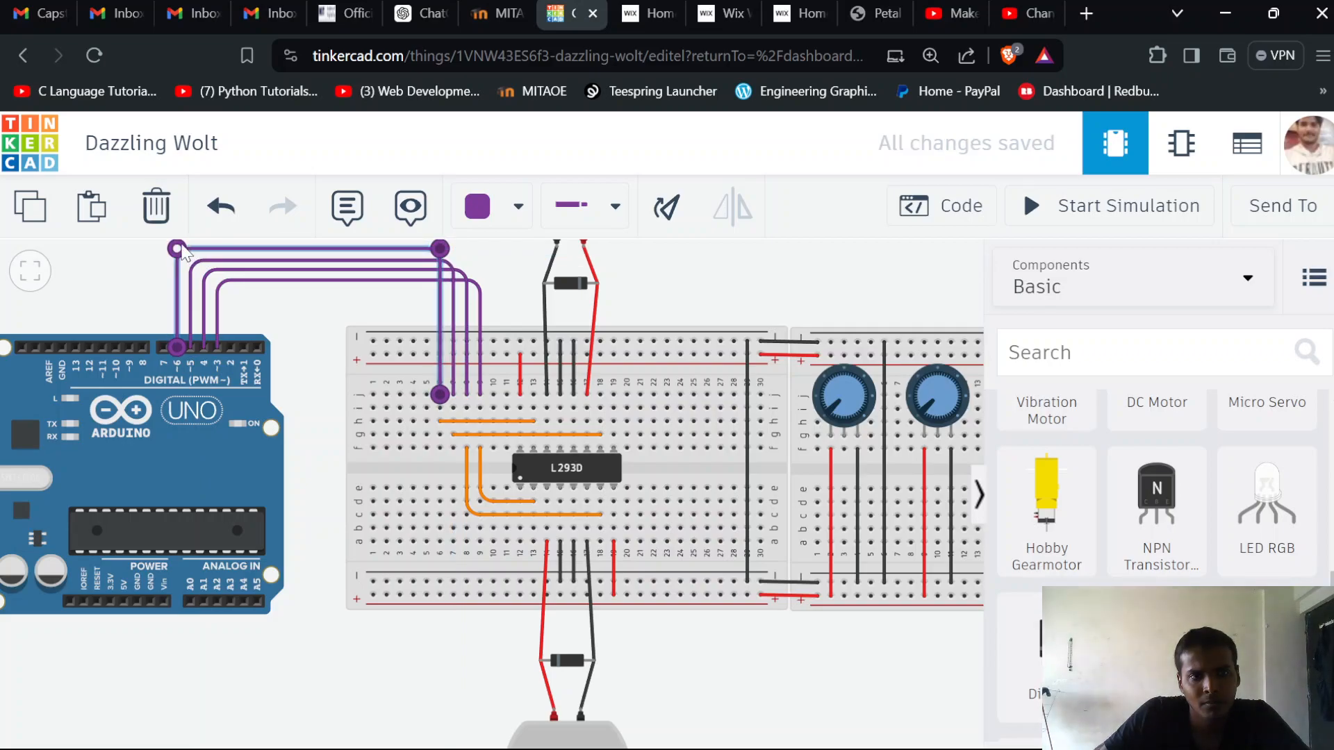
click(77, 276)
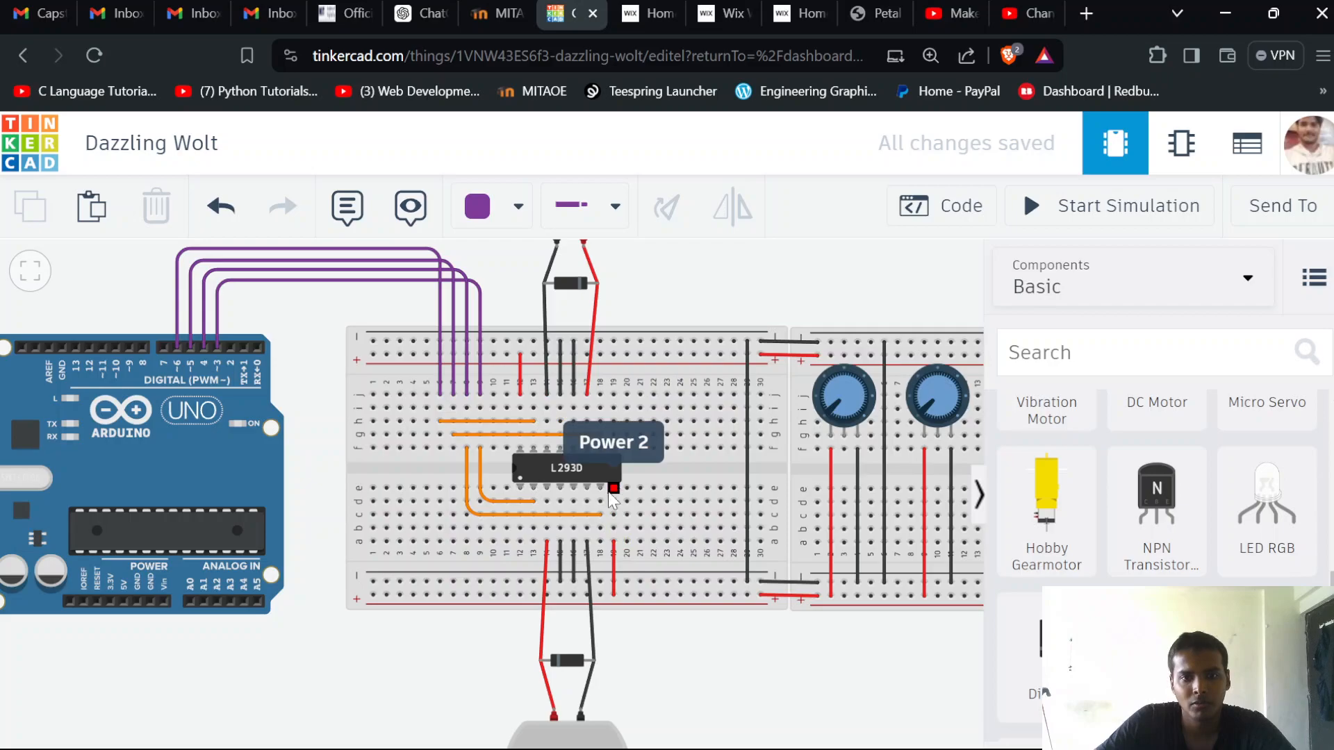
Run a wire from row a of column 12 to row f of column 2, with a right-angle bend in row a, and color it brown
click(520, 542)
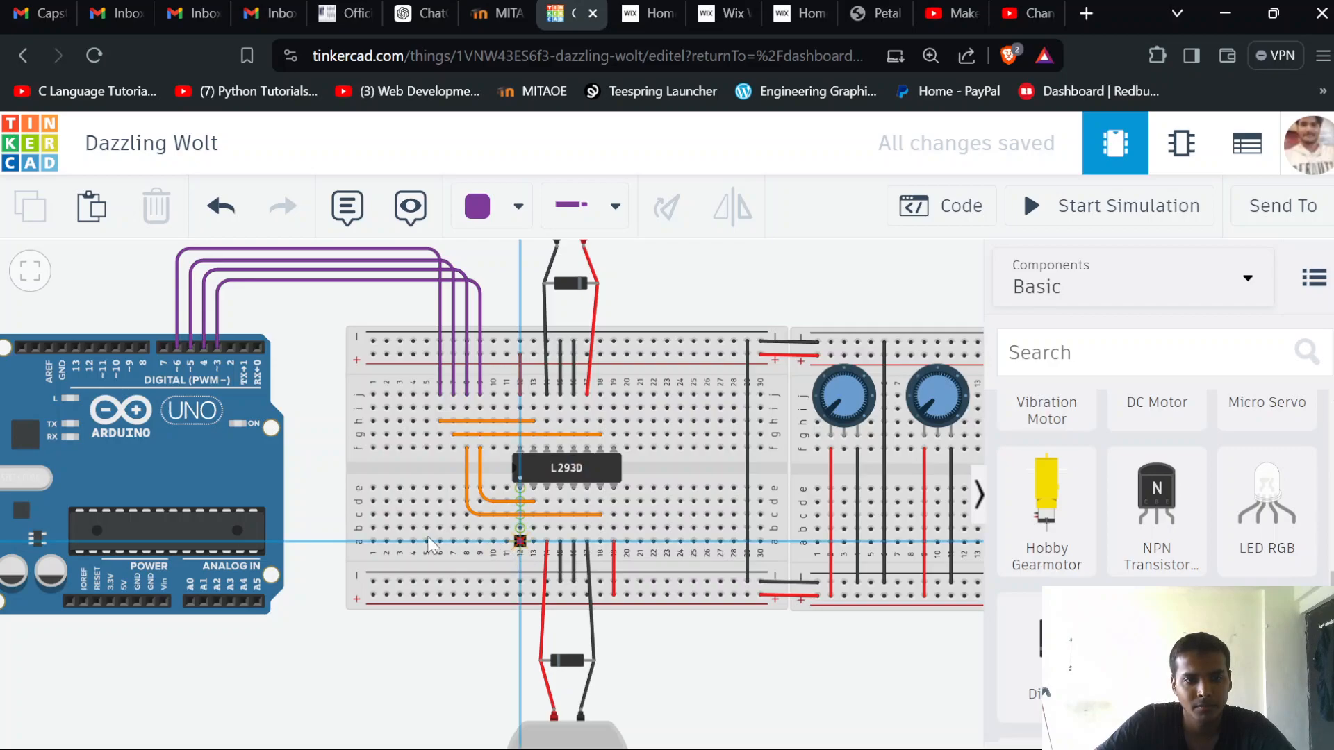
click(383, 556)
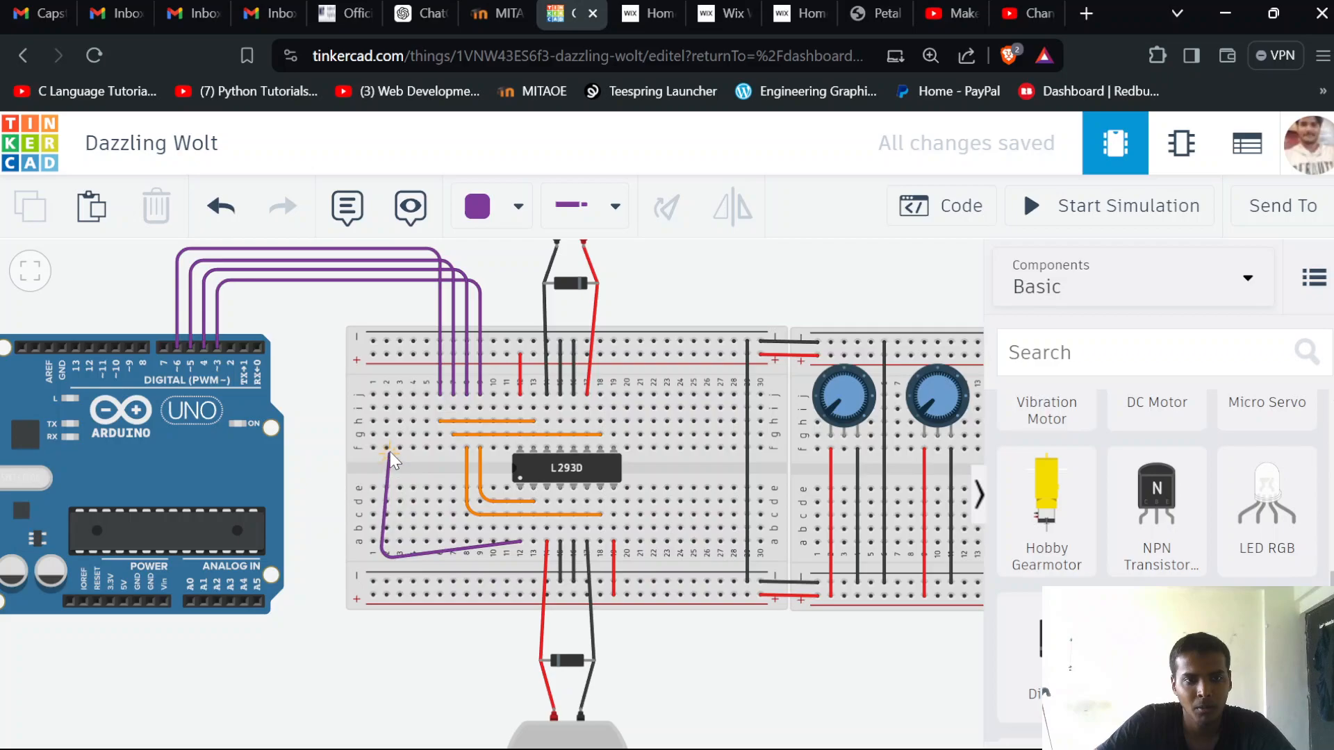
click(386, 448)
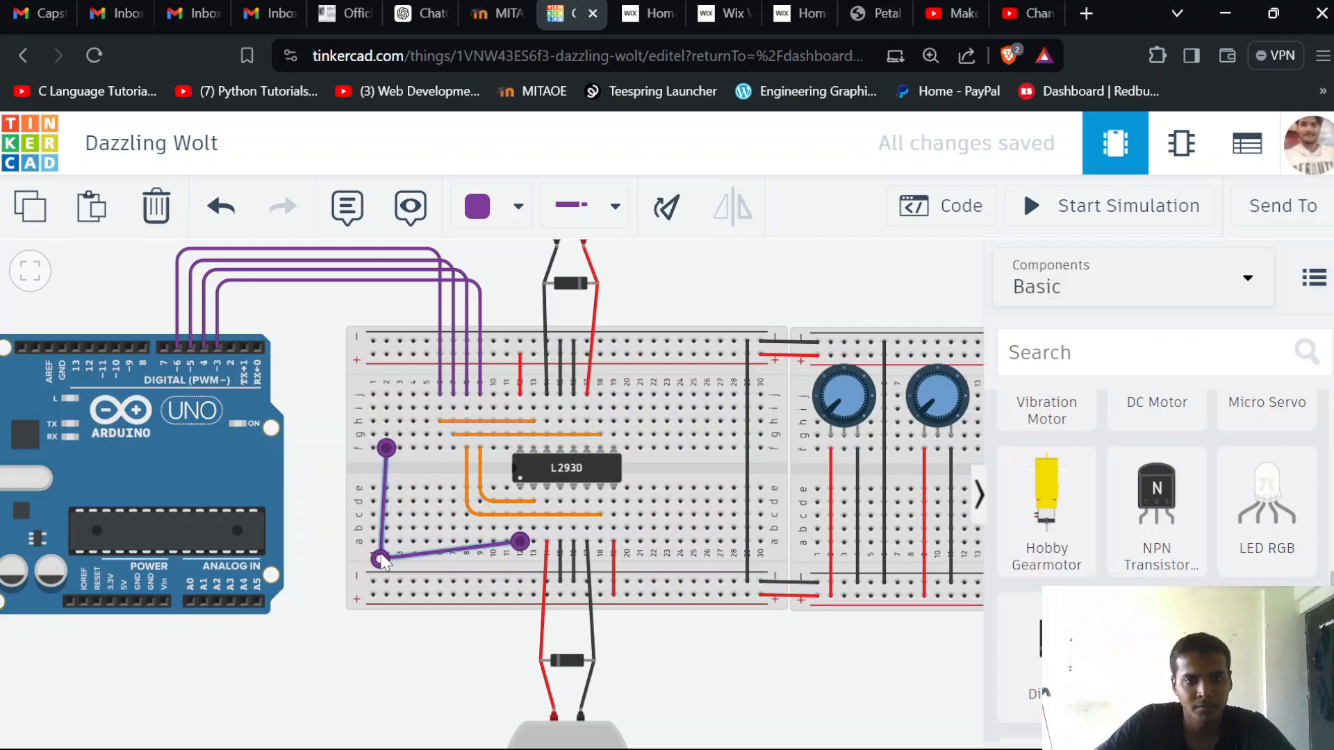
drag(385, 558, 384, 541)
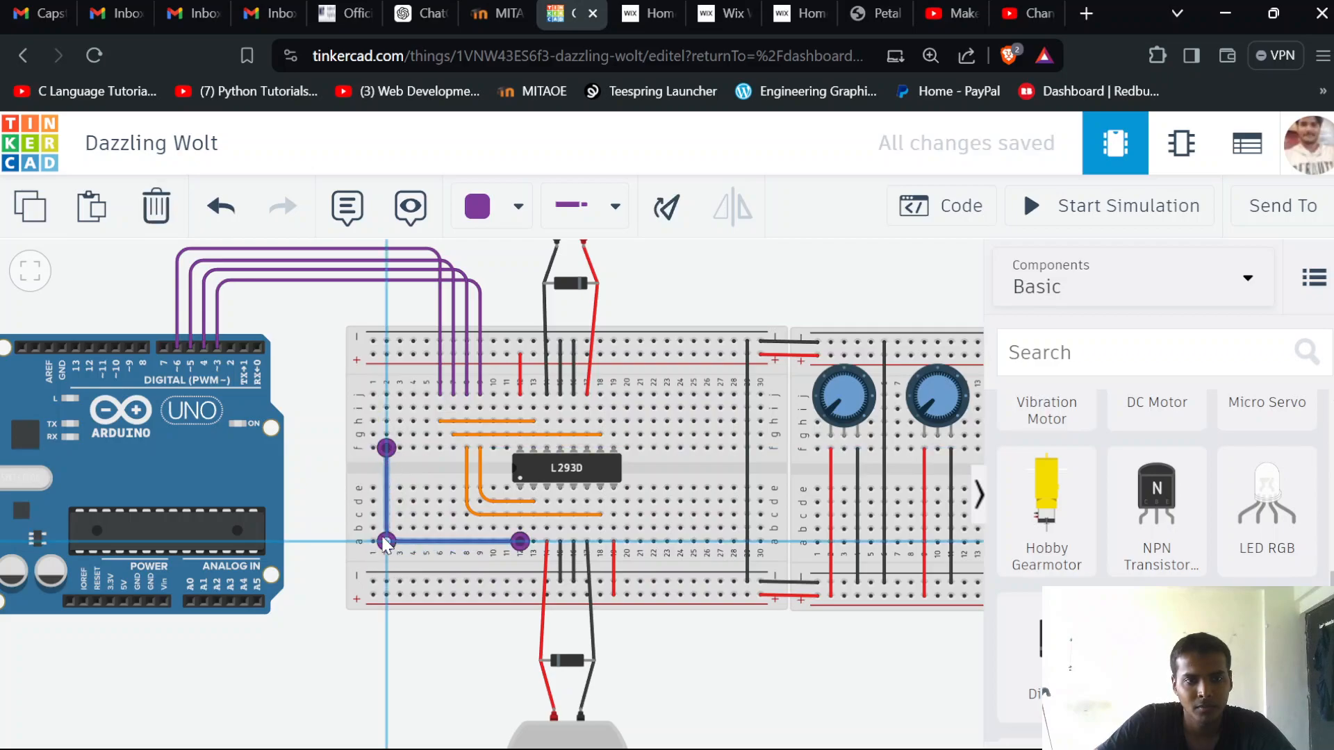
click(491, 215)
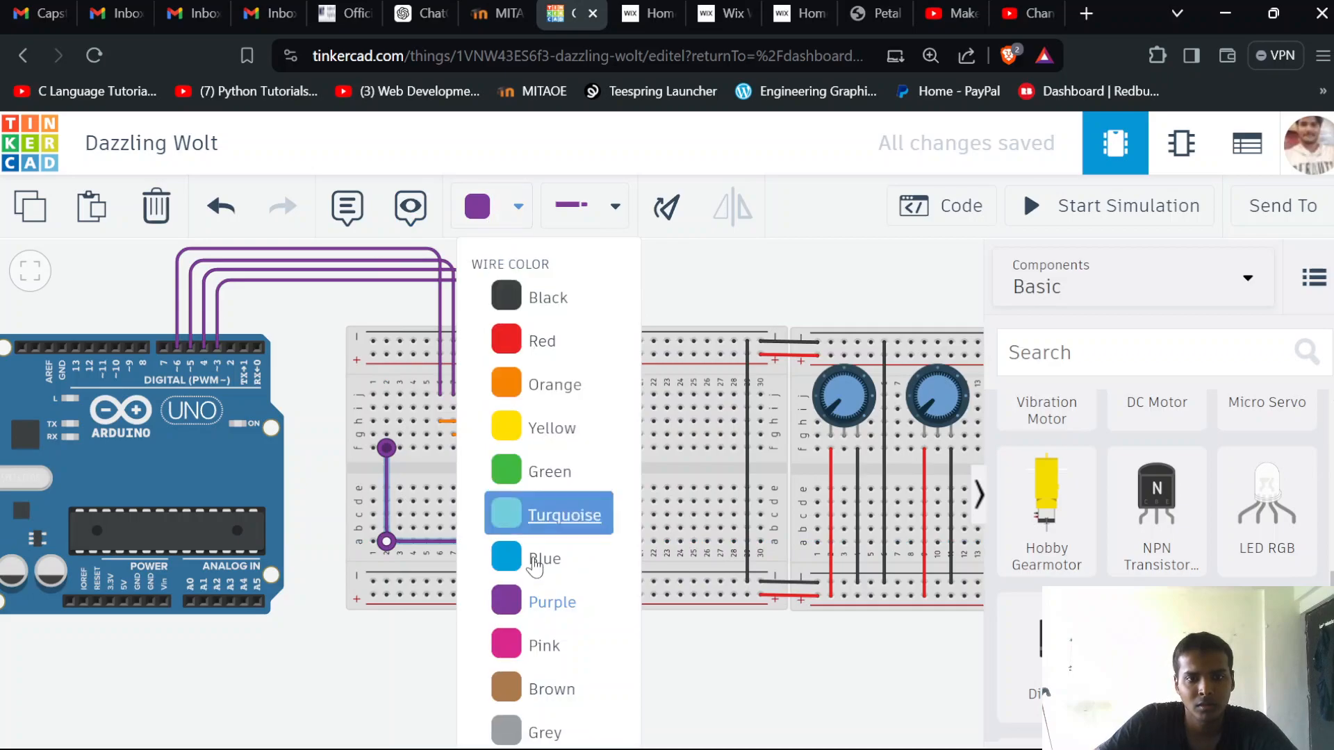
click(552, 688)
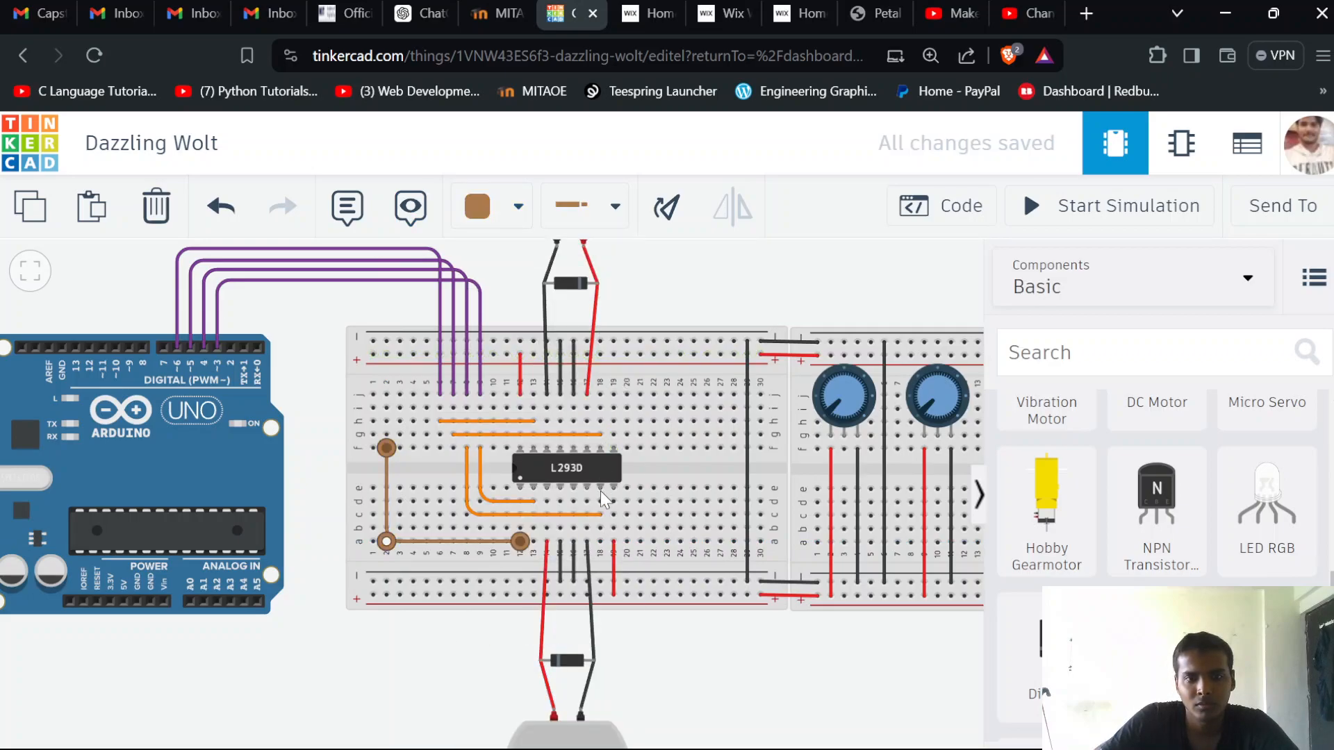
Run a straight brown wire in row i from column 19 to column 1, and set the wire color for new wires to green
click(613, 408)
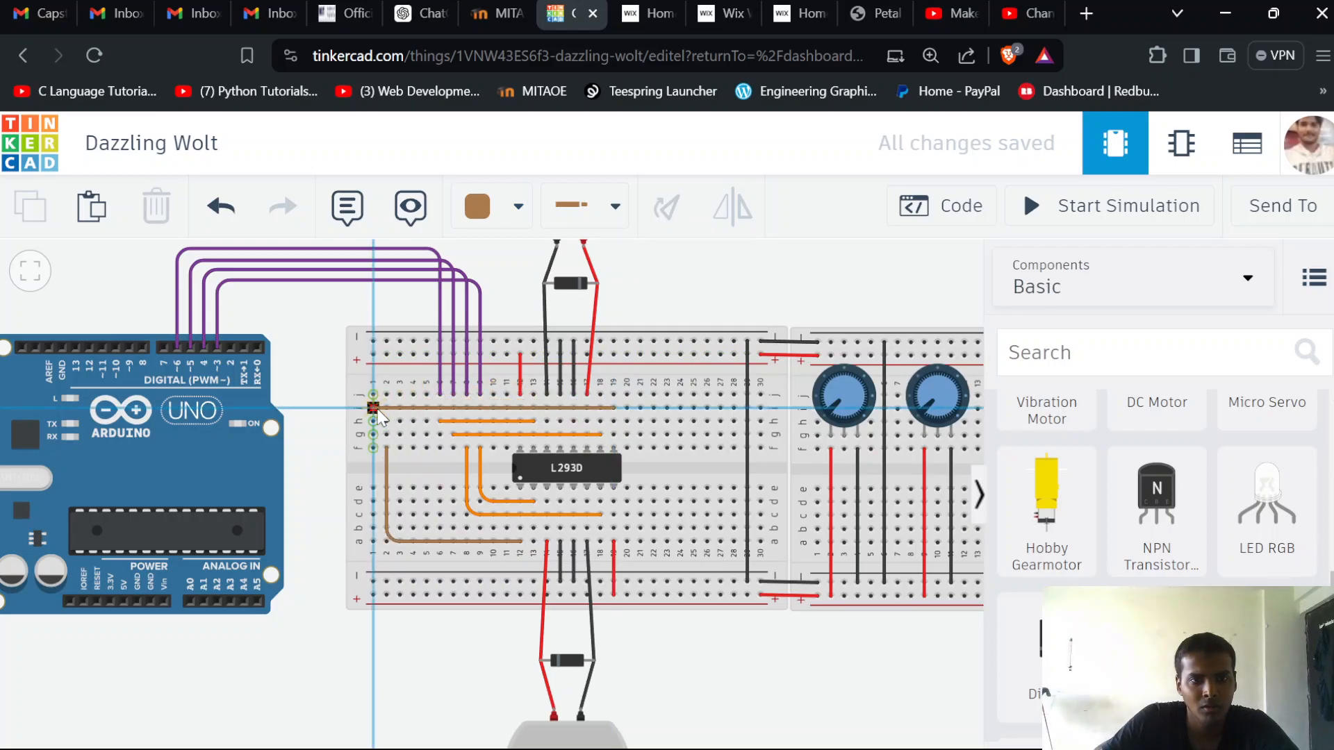
click(374, 409)
click(674, 295)
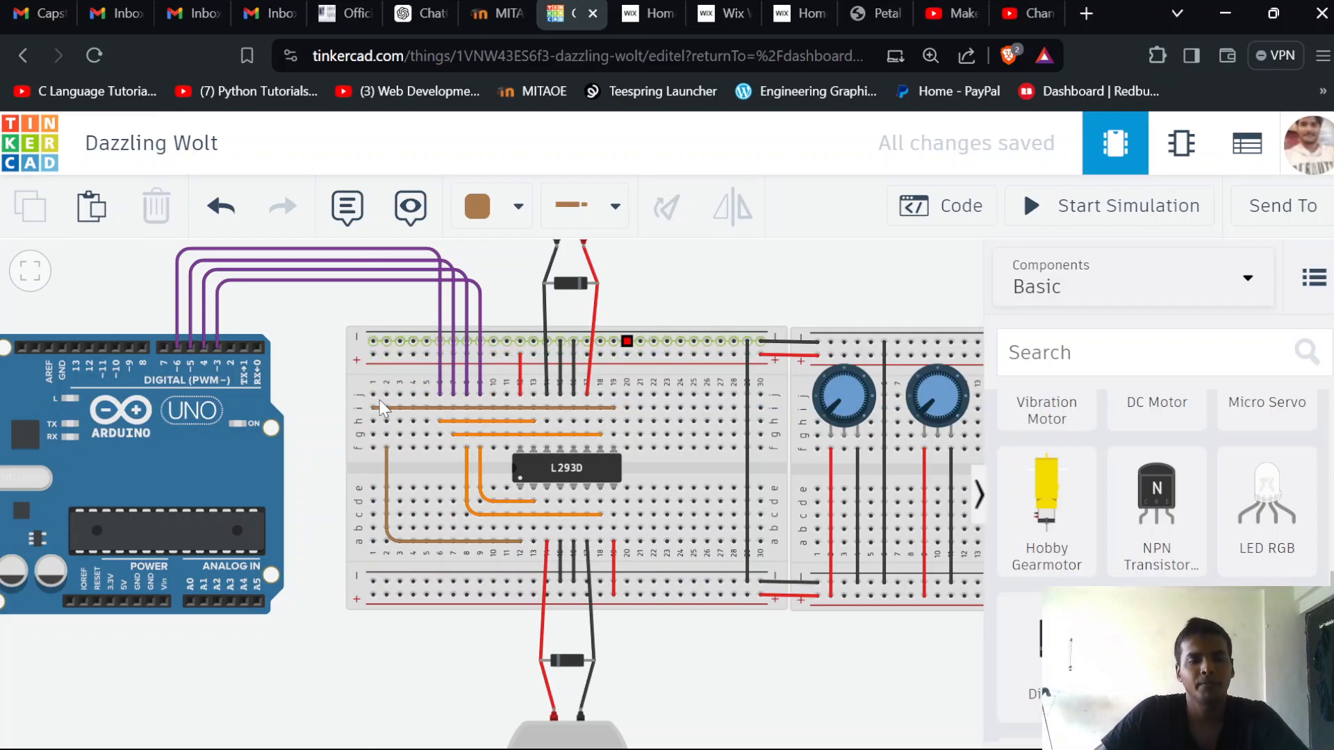
click(493, 207)
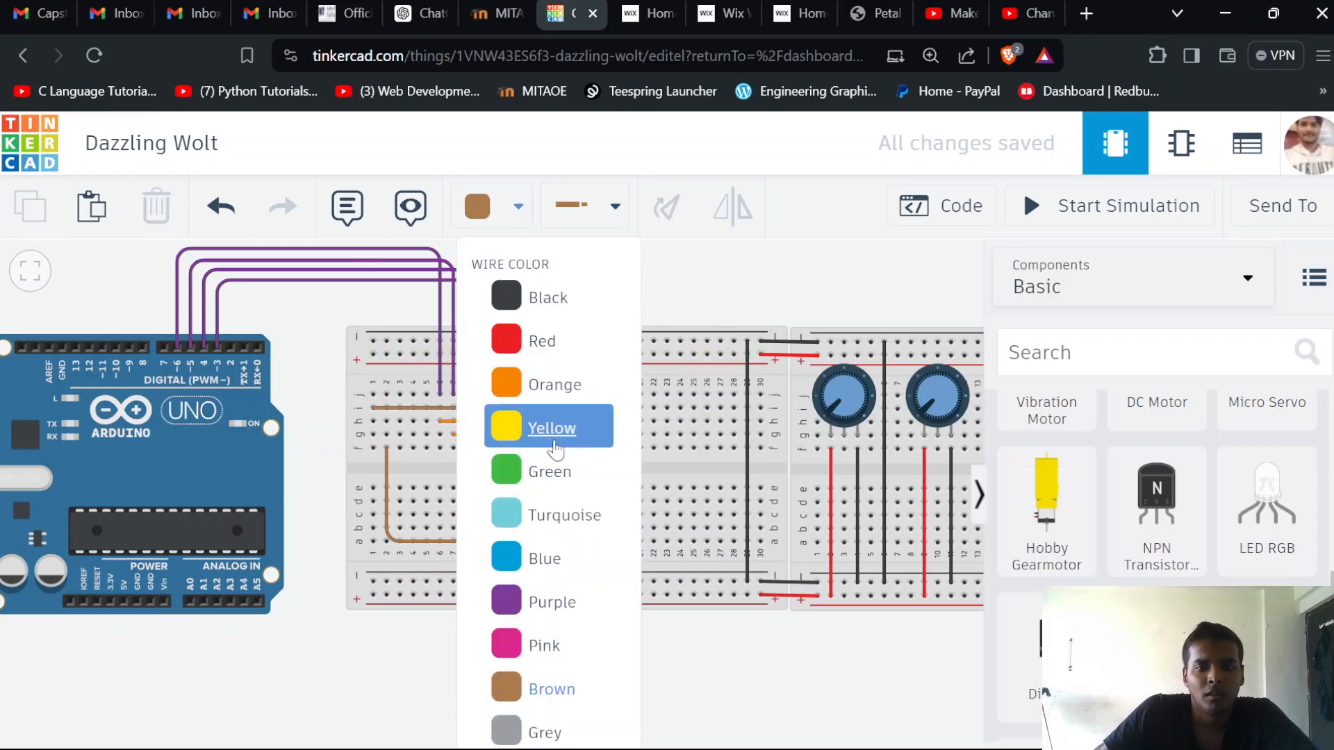
click(551, 471)
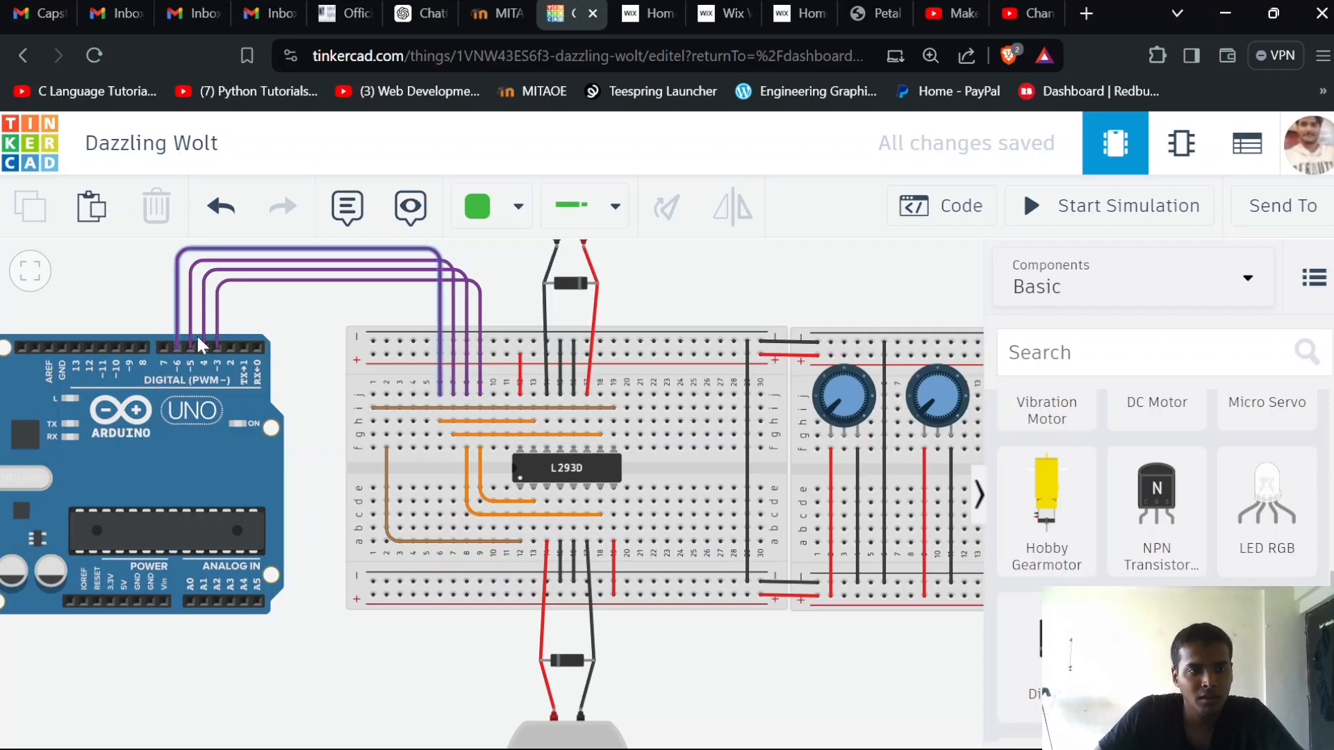
Move the Arduino end of the column 6 purple wire to pin D8 and that of the column 7 wire to pin D7
click(176, 336)
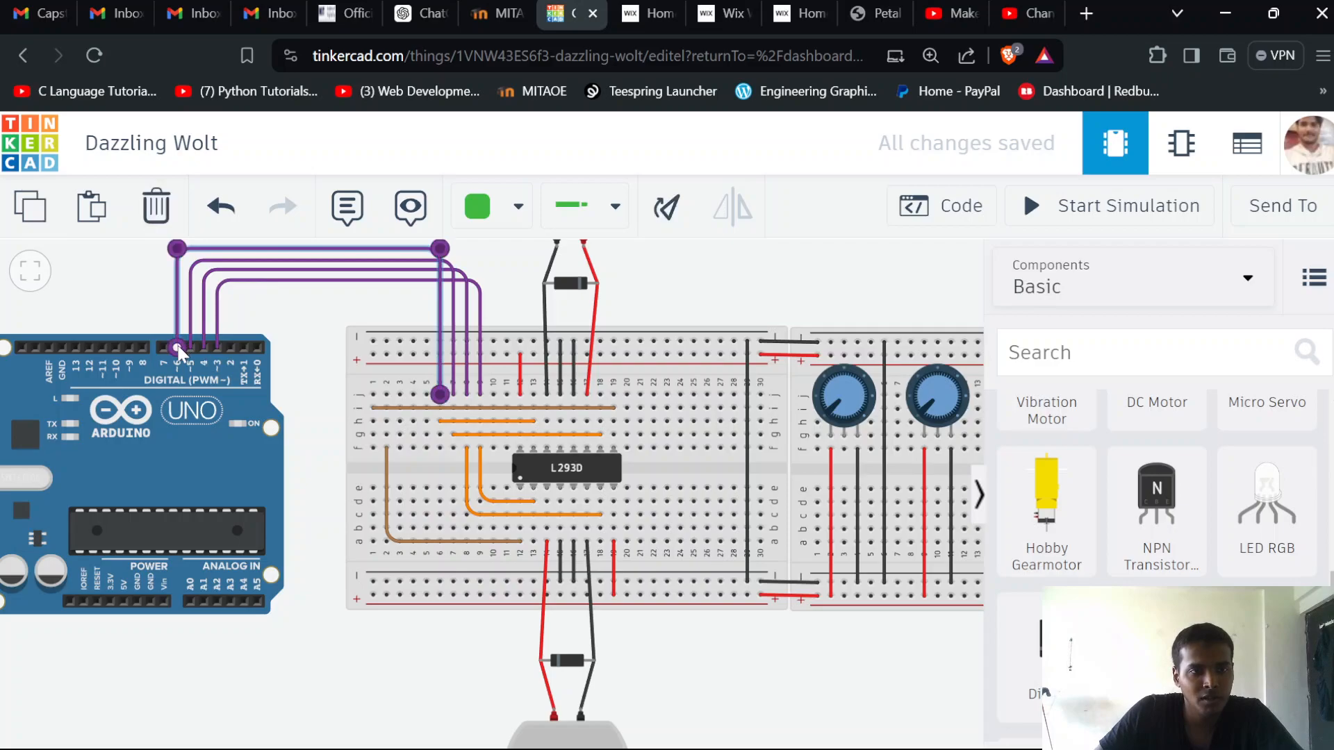
drag(178, 345, 128, 341)
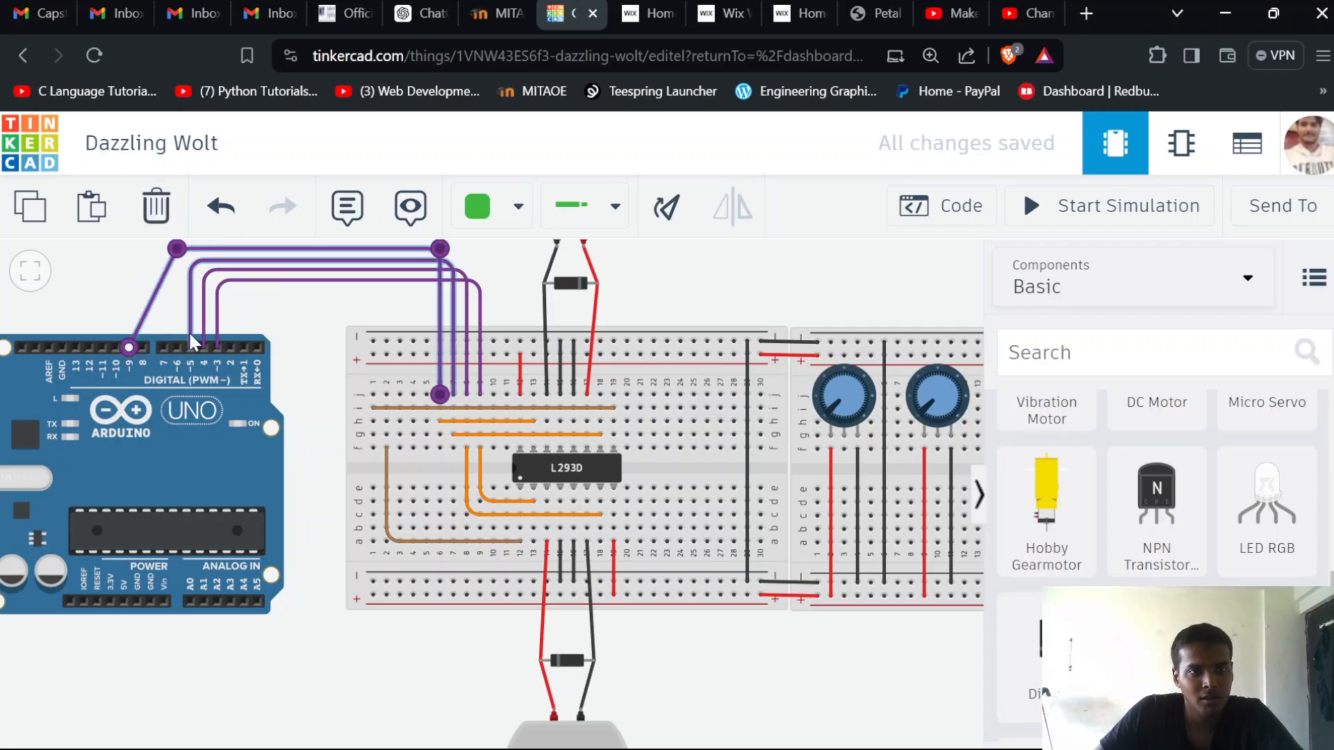
click(190, 335)
drag(158, 347, 143, 346)
click(133, 342)
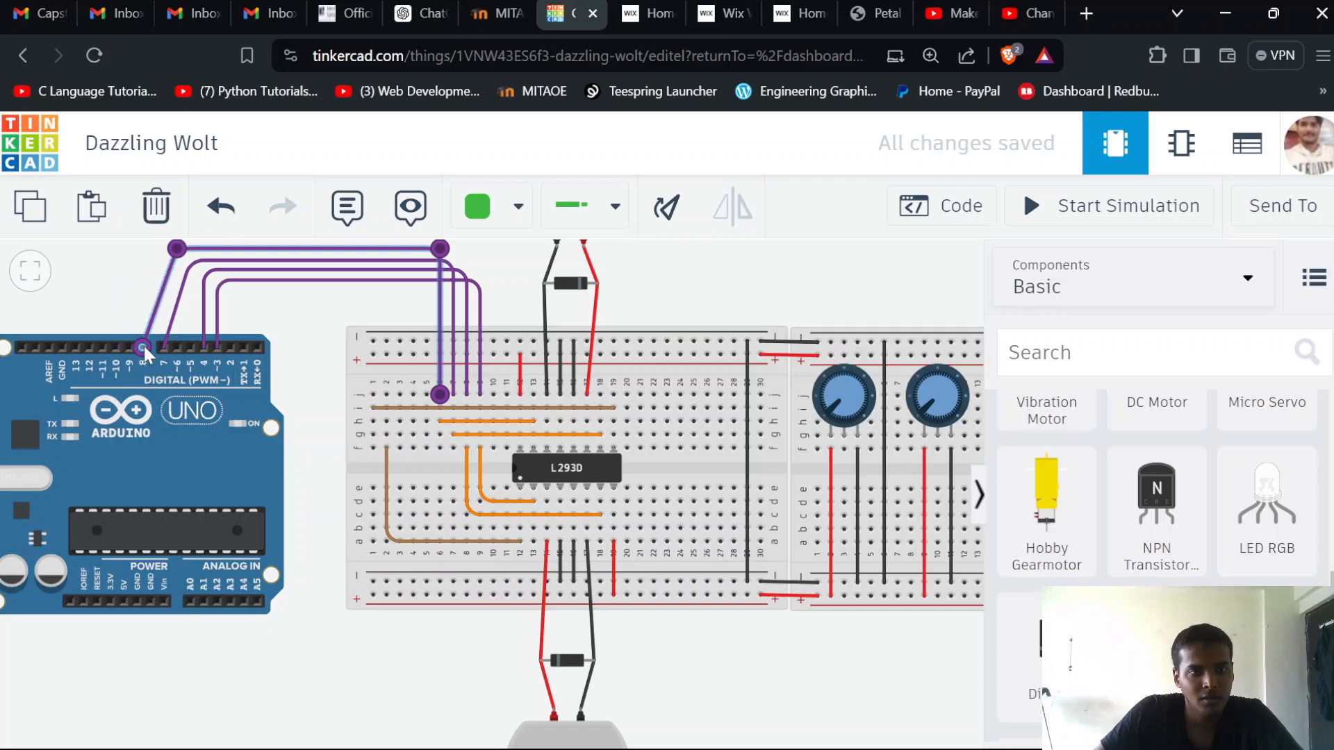
Move the Arduino end of the column 8 purple wire to D6 and align the bends of the D8, D7 and D6 wires vertically above their pins
click(203, 343)
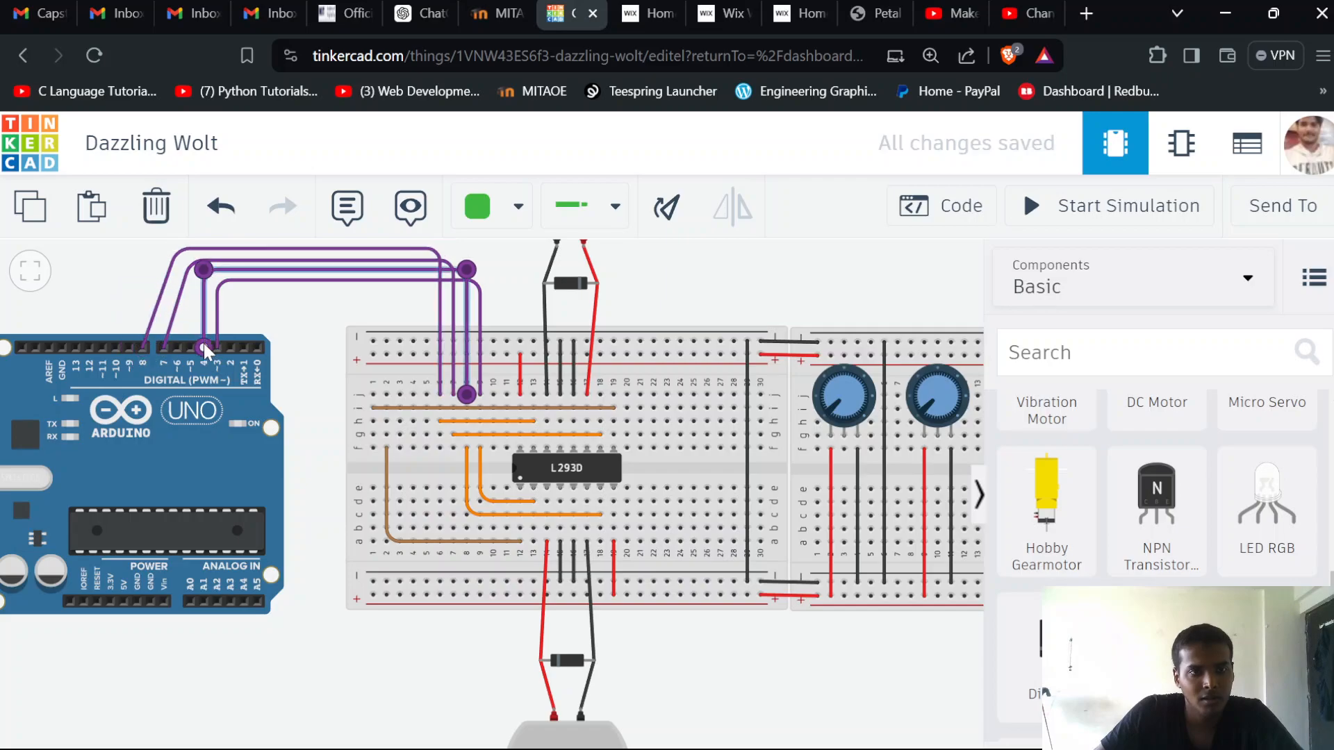
drag(203, 347, 177, 341)
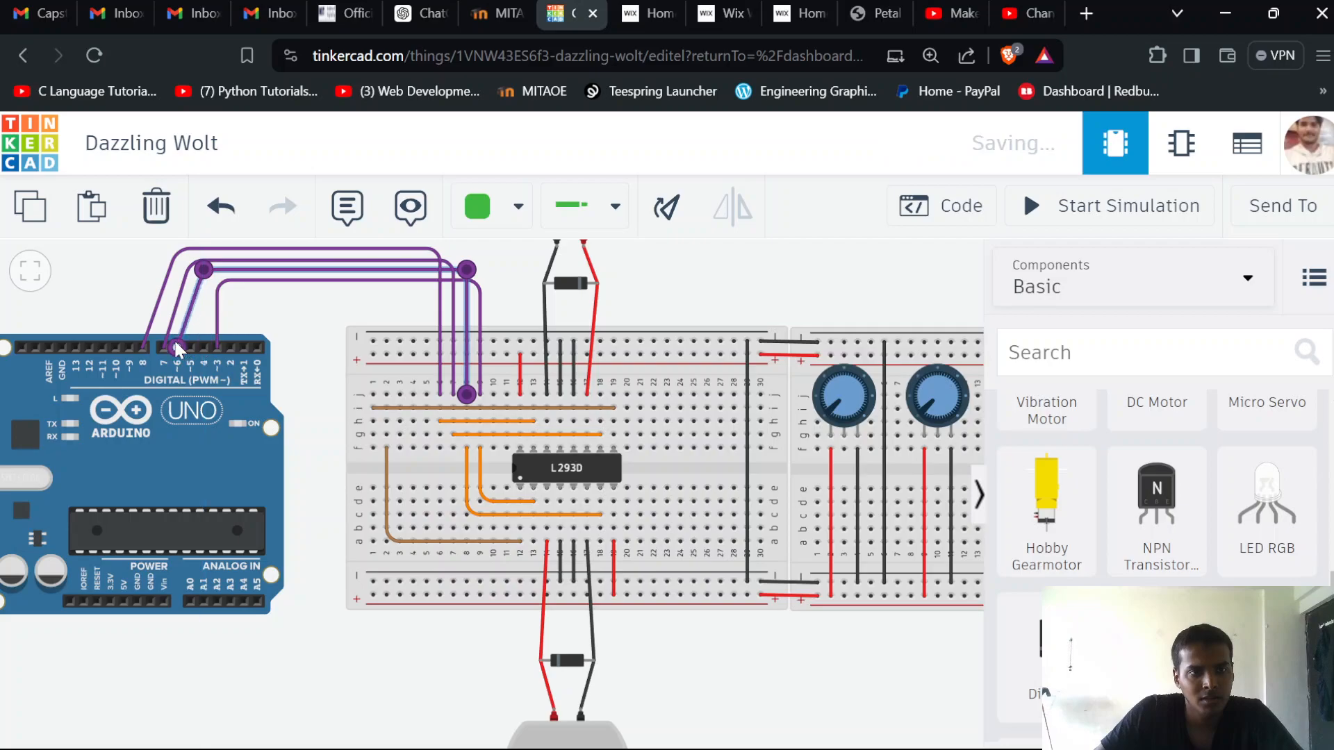
click(182, 262)
mouse_move(176, 249)
mouse_down()
mouse_move(141, 248)
mouse_move(158, 259)
mouse_up()
click(193, 273)
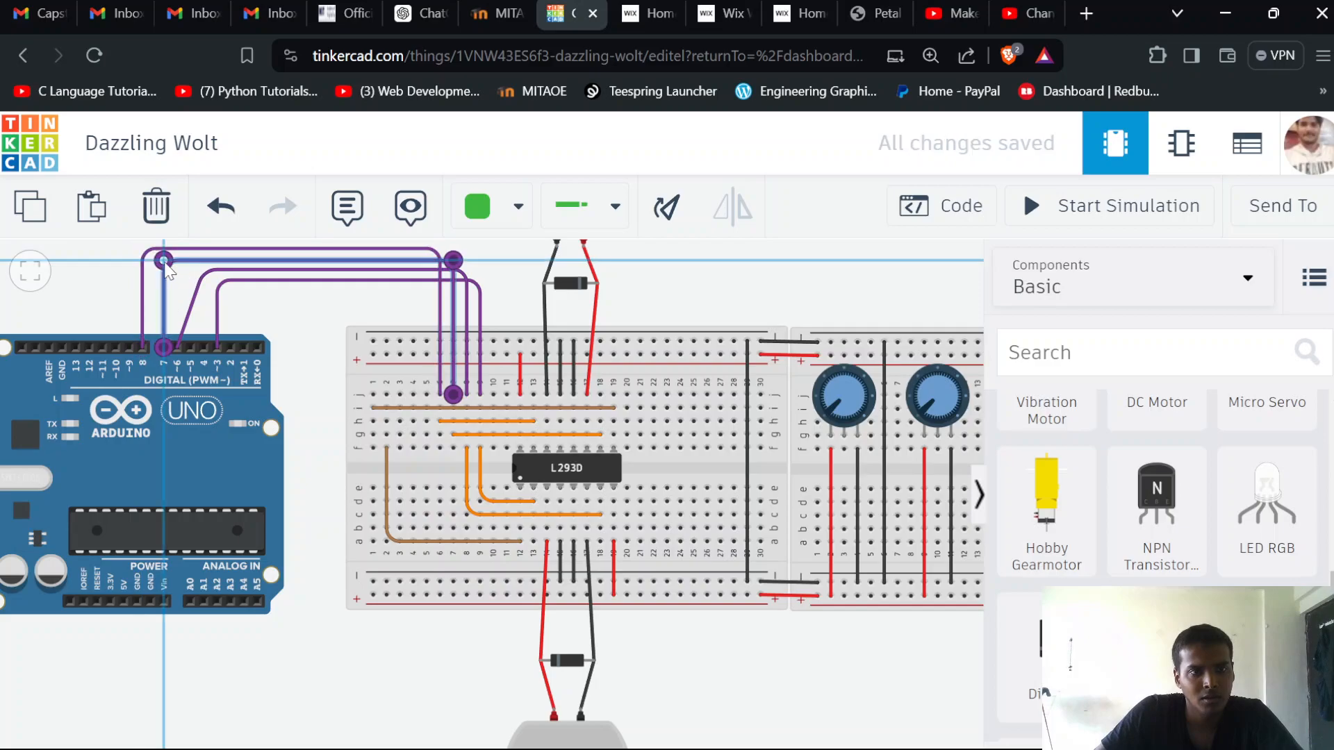
click(204, 271)
drag(204, 269, 178, 271)
Move the Arduino end of the column 9 purple wire to pin D4 and align its bend vertically above that pin
click(217, 309)
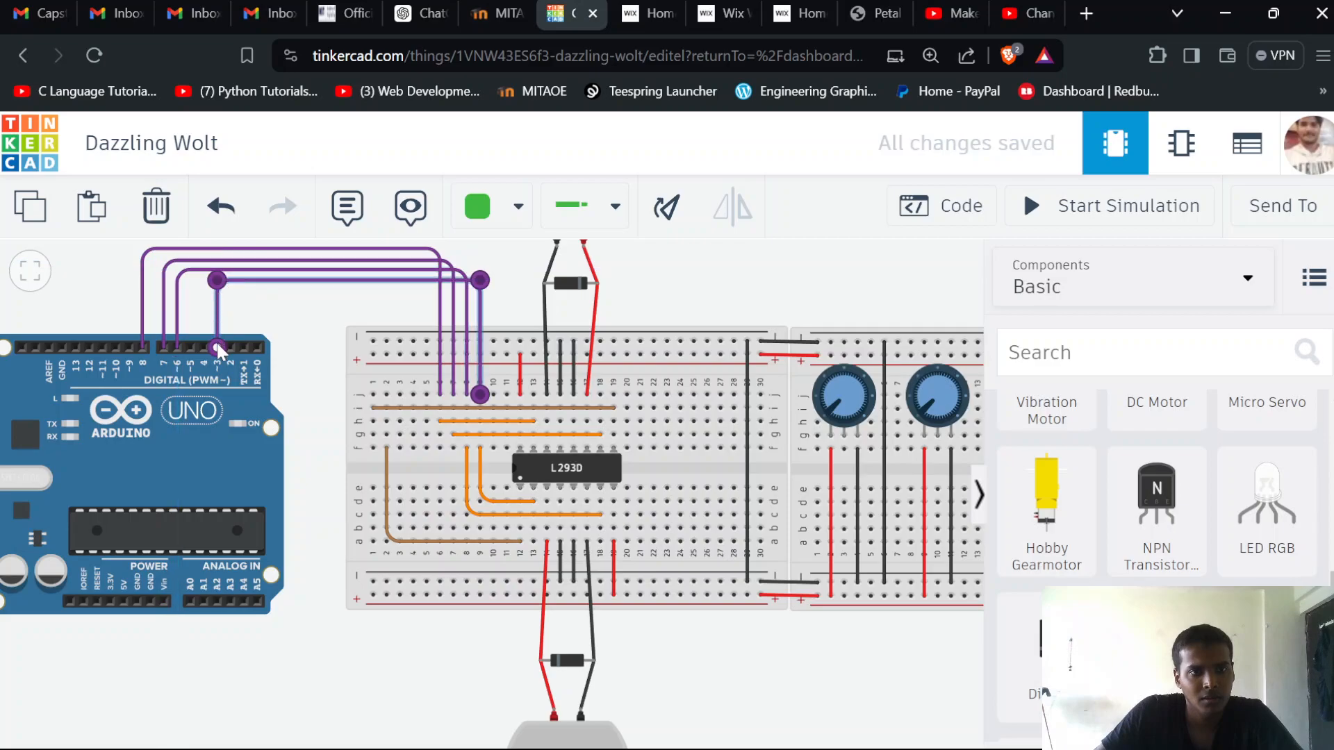
drag(192, 346, 204, 346)
drag(208, 276, 202, 275)
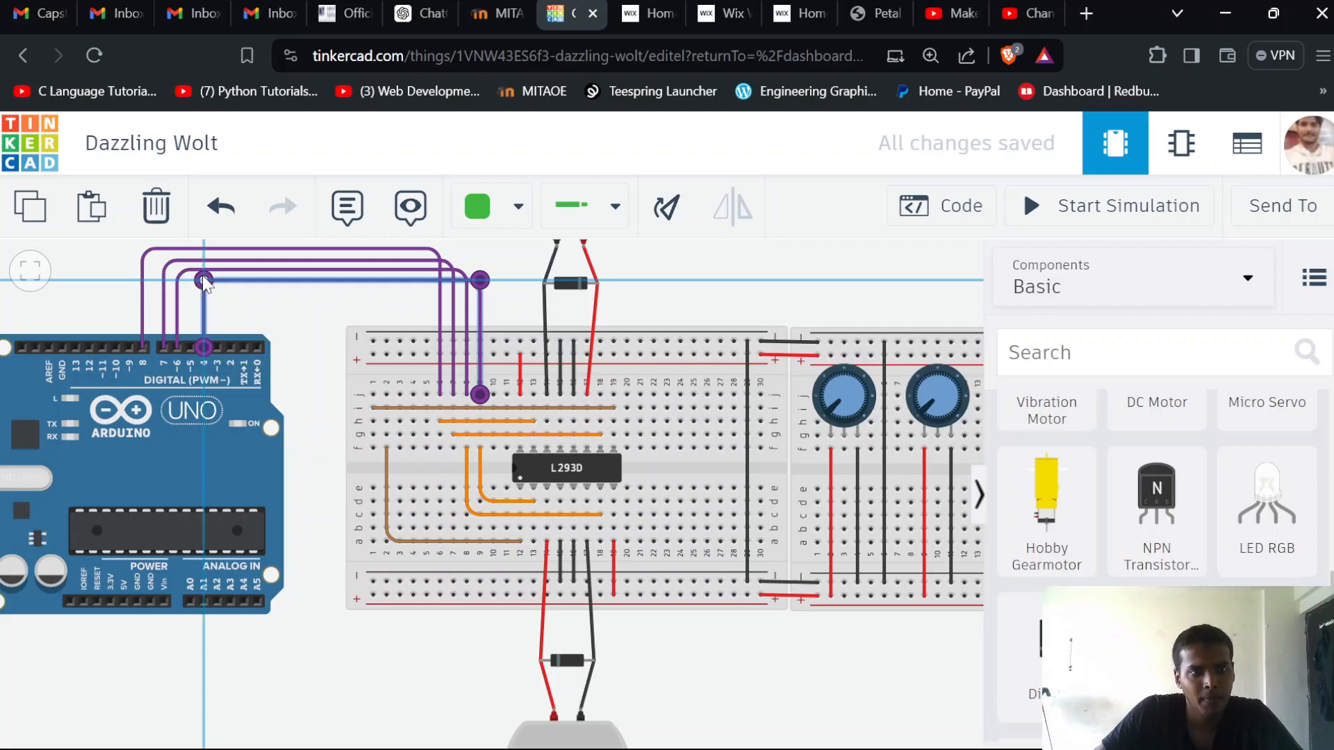
click(333, 296)
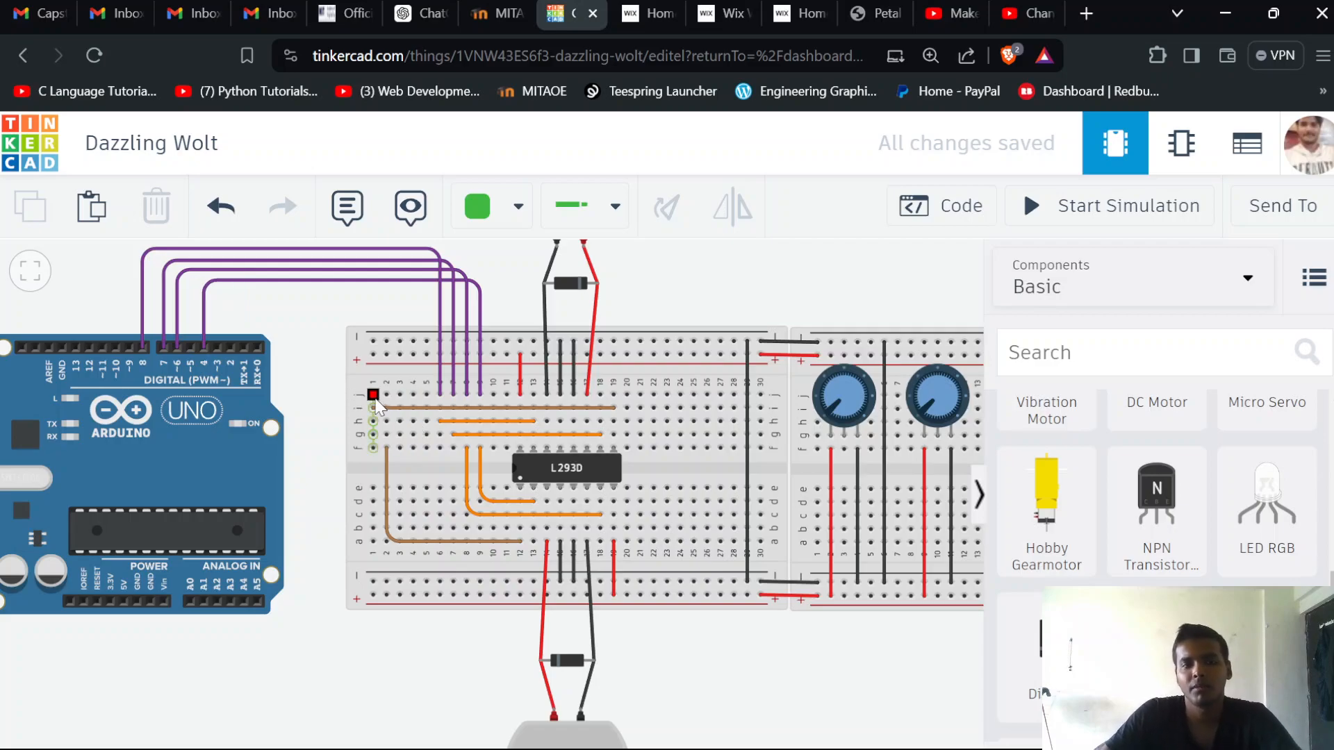
Run a turquoise wire from Arduino pin D3 to row j of column 2, with two right-angle bends below the purple wires
click(498, 217)
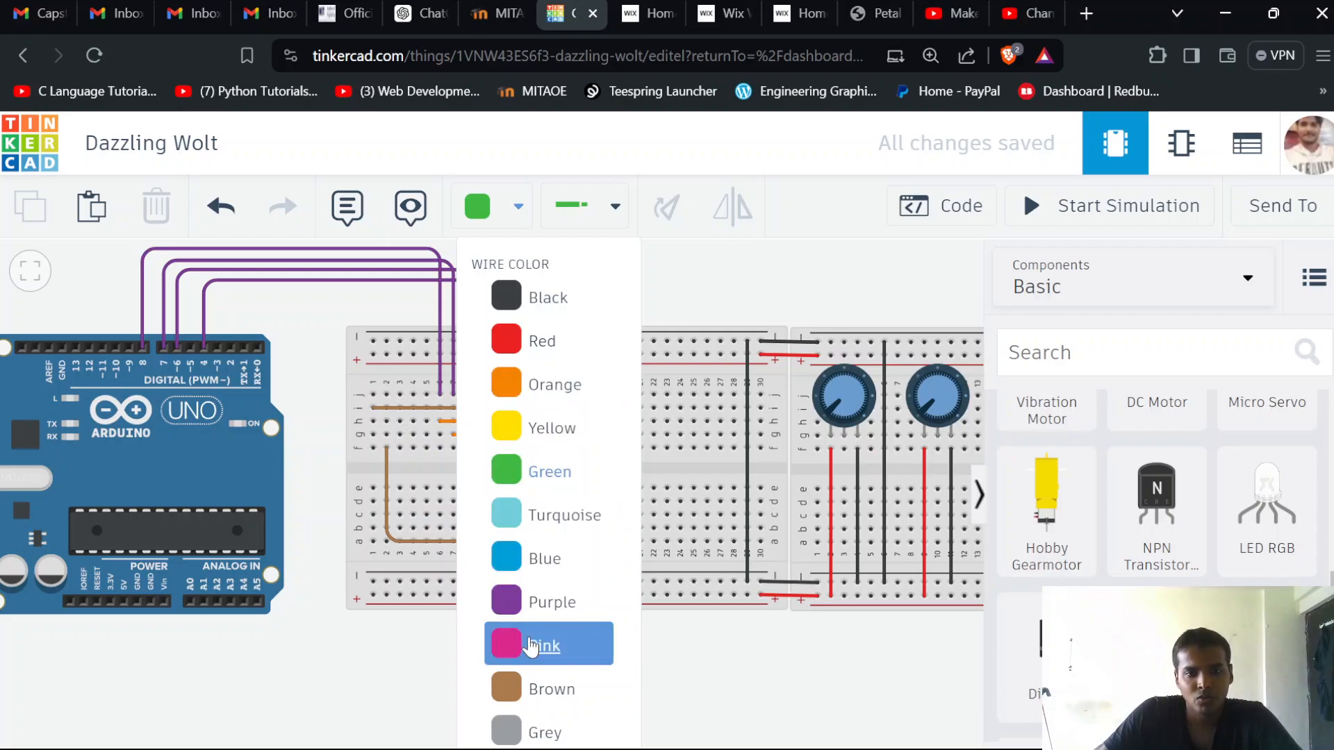
click(539, 515)
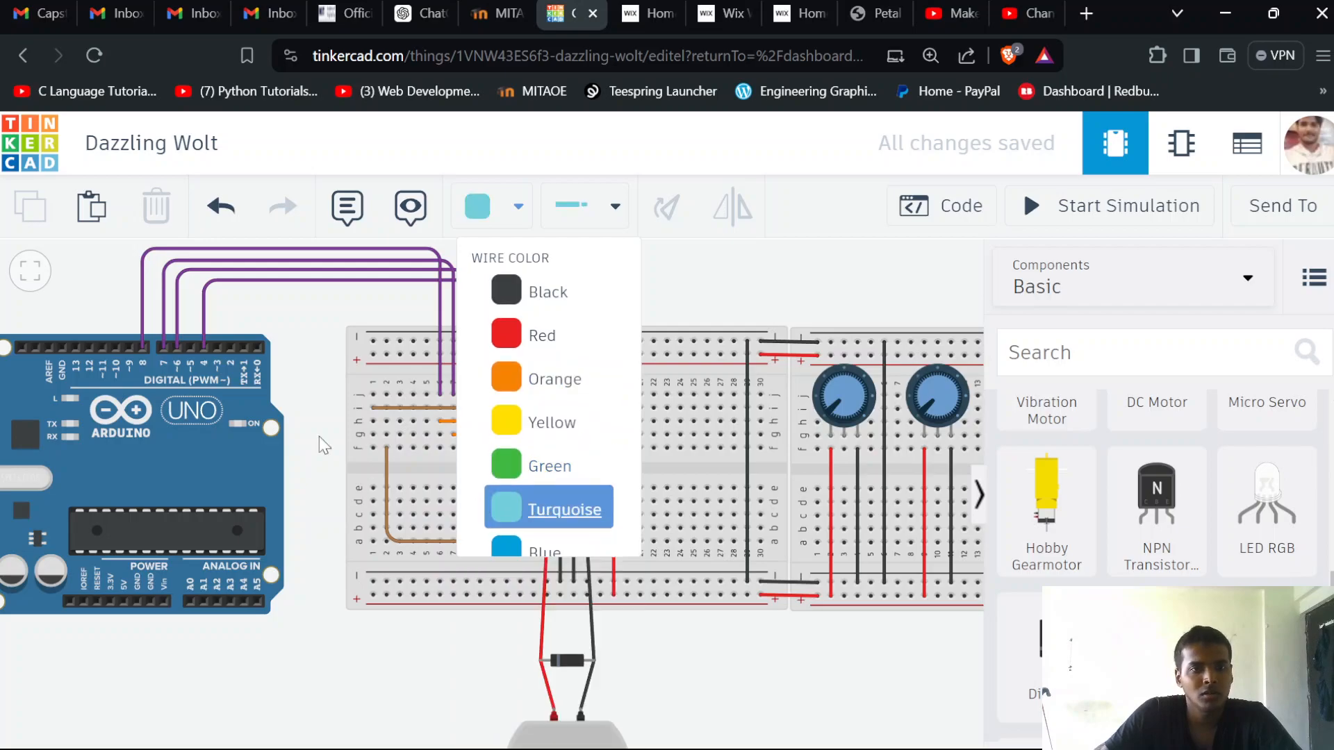
click(218, 344)
click(218, 300)
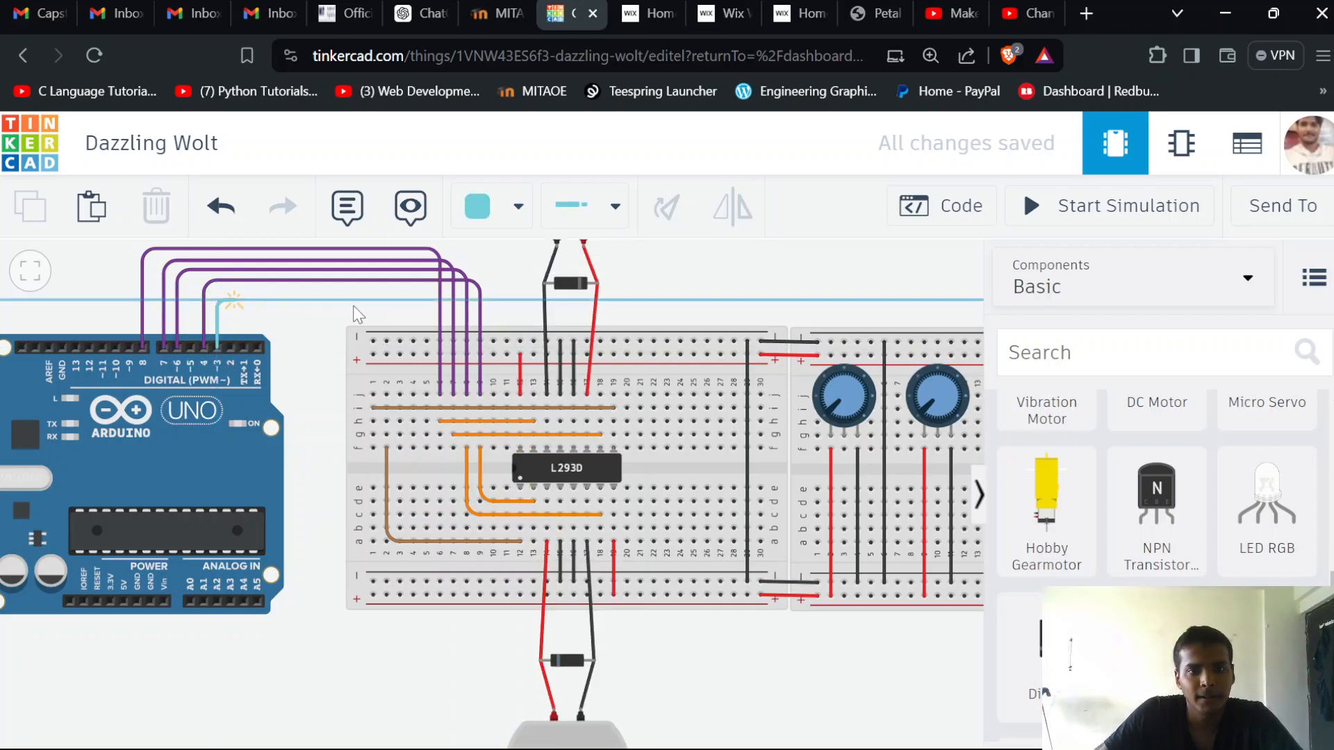
click(377, 294)
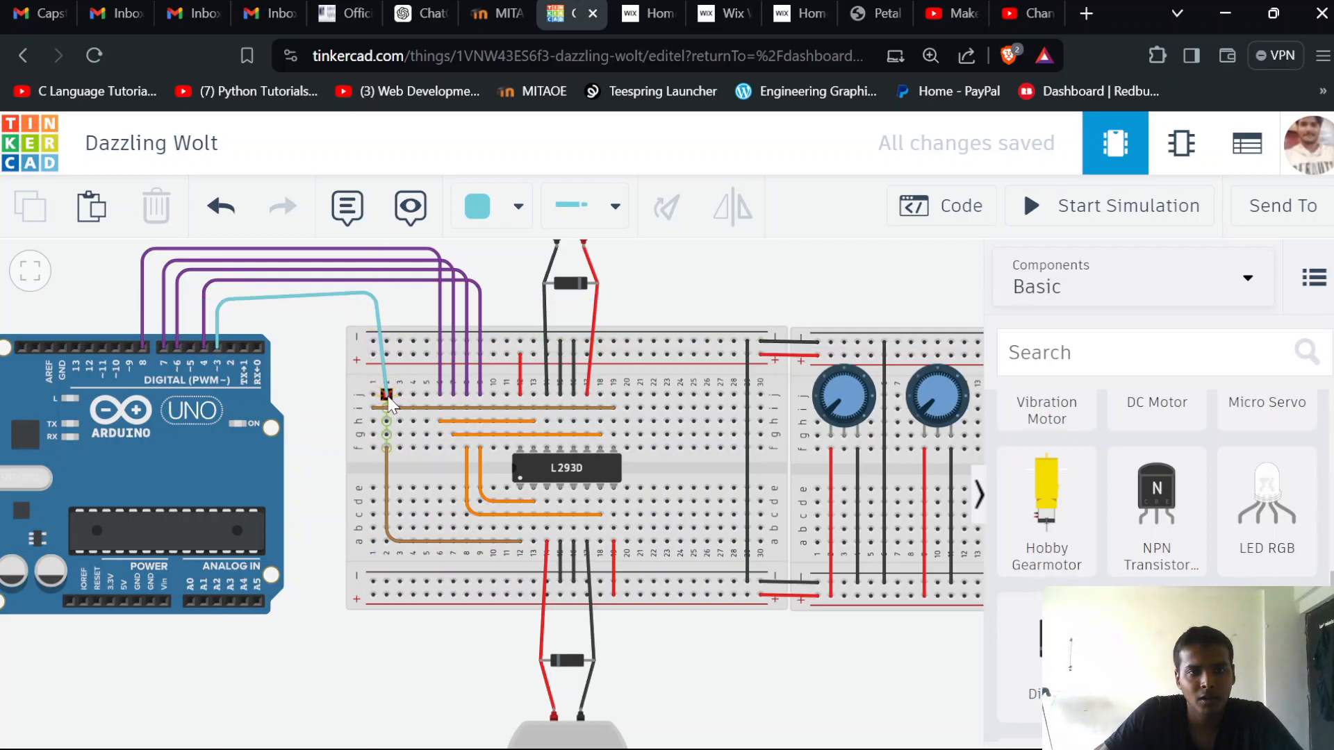
click(386, 395)
mouse_move(376, 294)
mouse_down()
mouse_move(386, 285)
mouse_move(387, 300)
mouse_up()
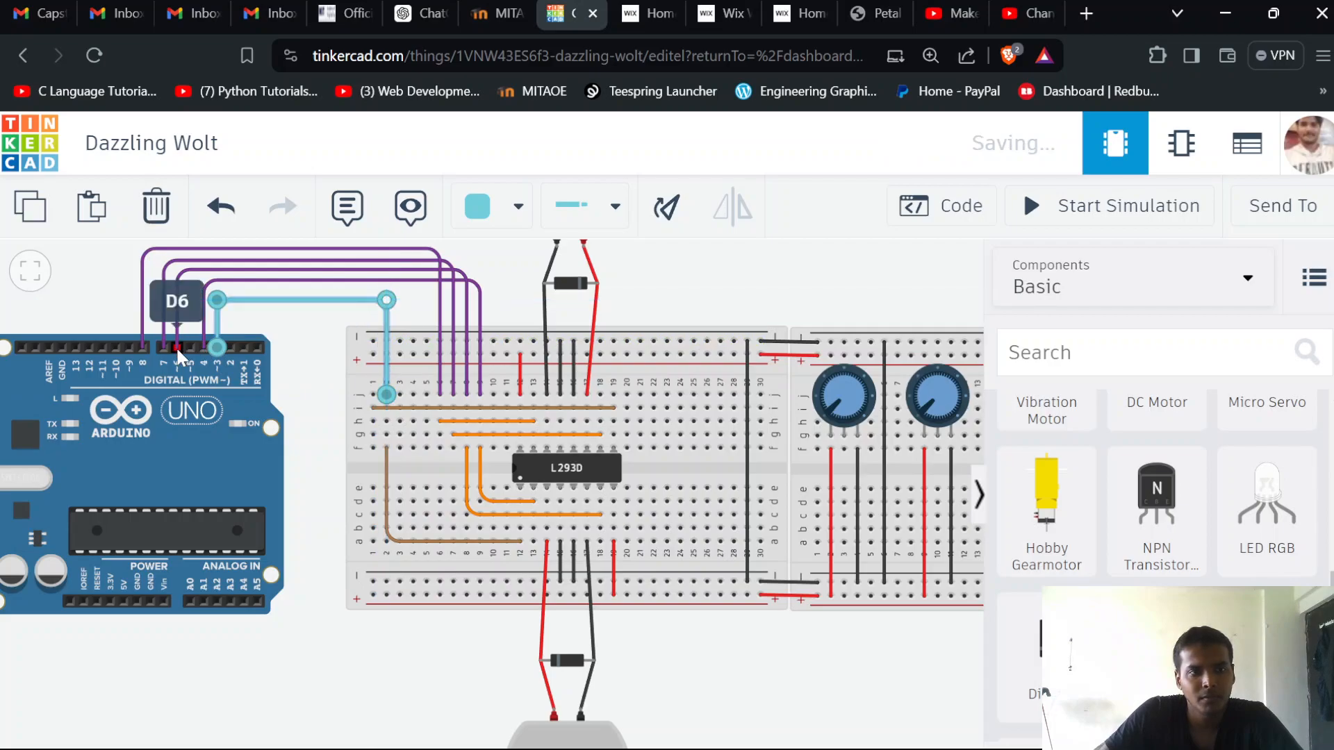
Run a turquoise wire from Arduino pin D5 to row j of column 1, bending at right angles just below the D3 wire
click(189, 345)
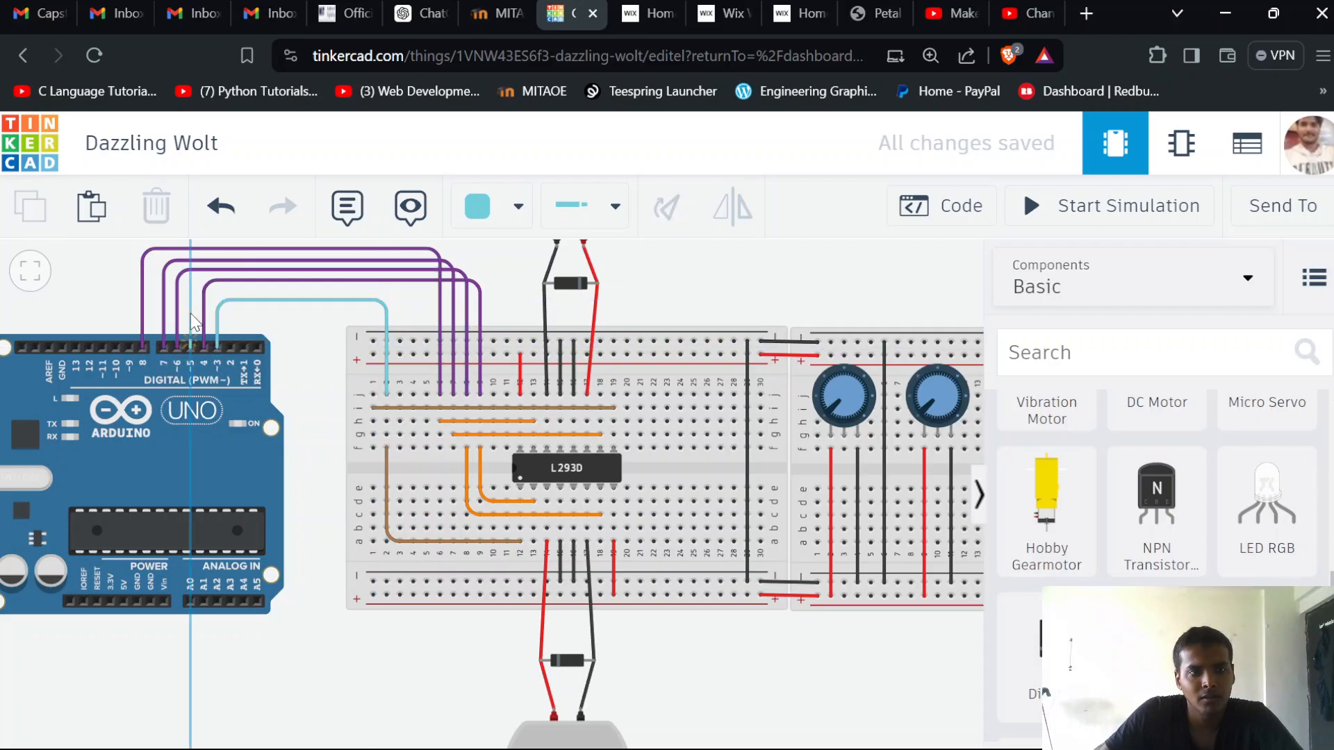
click(190, 312)
click(364, 312)
click(373, 393)
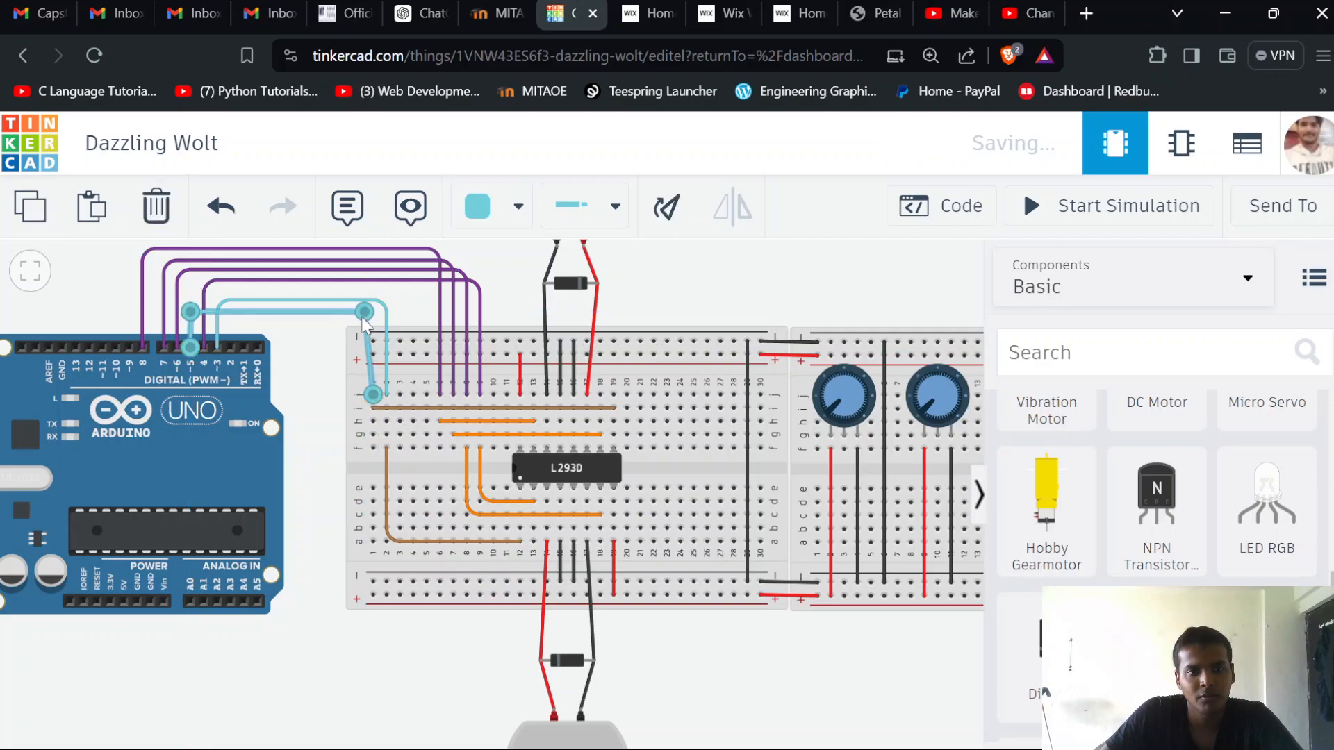
click(407, 301)
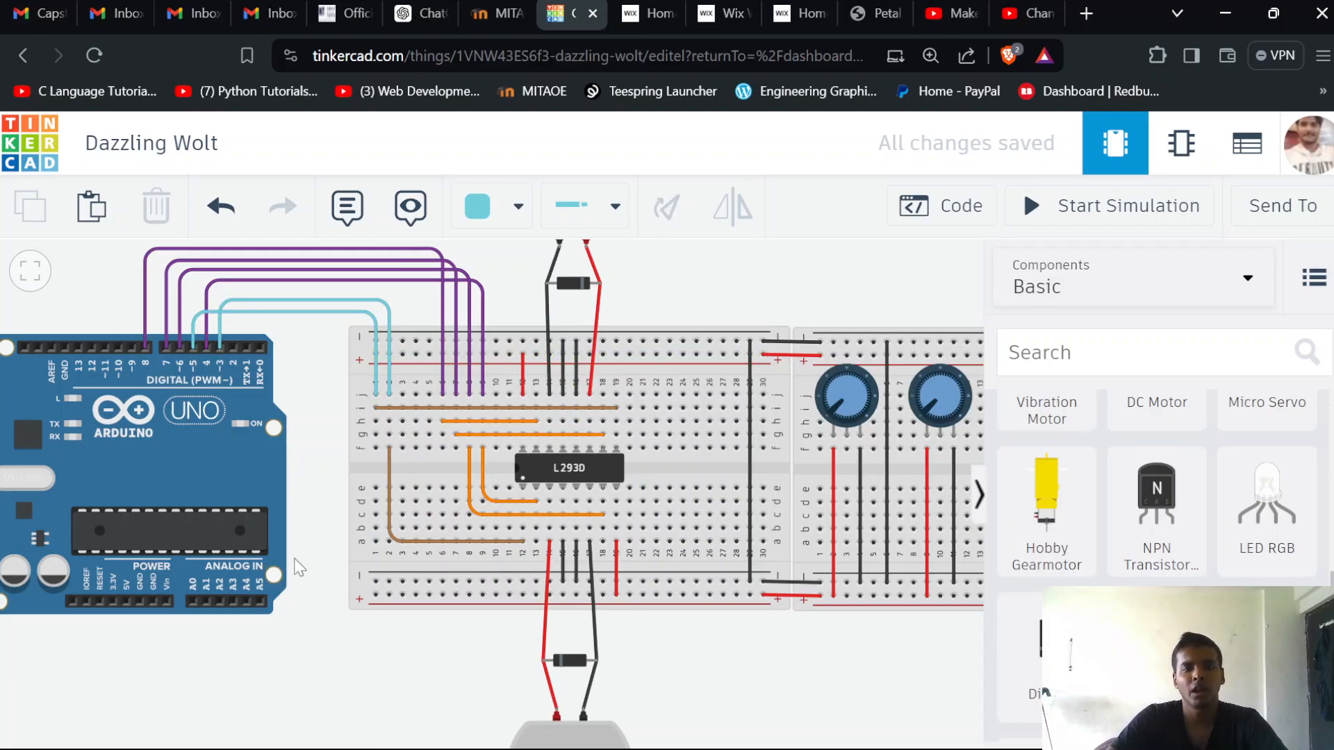
scroll(455, 608, down, 3)
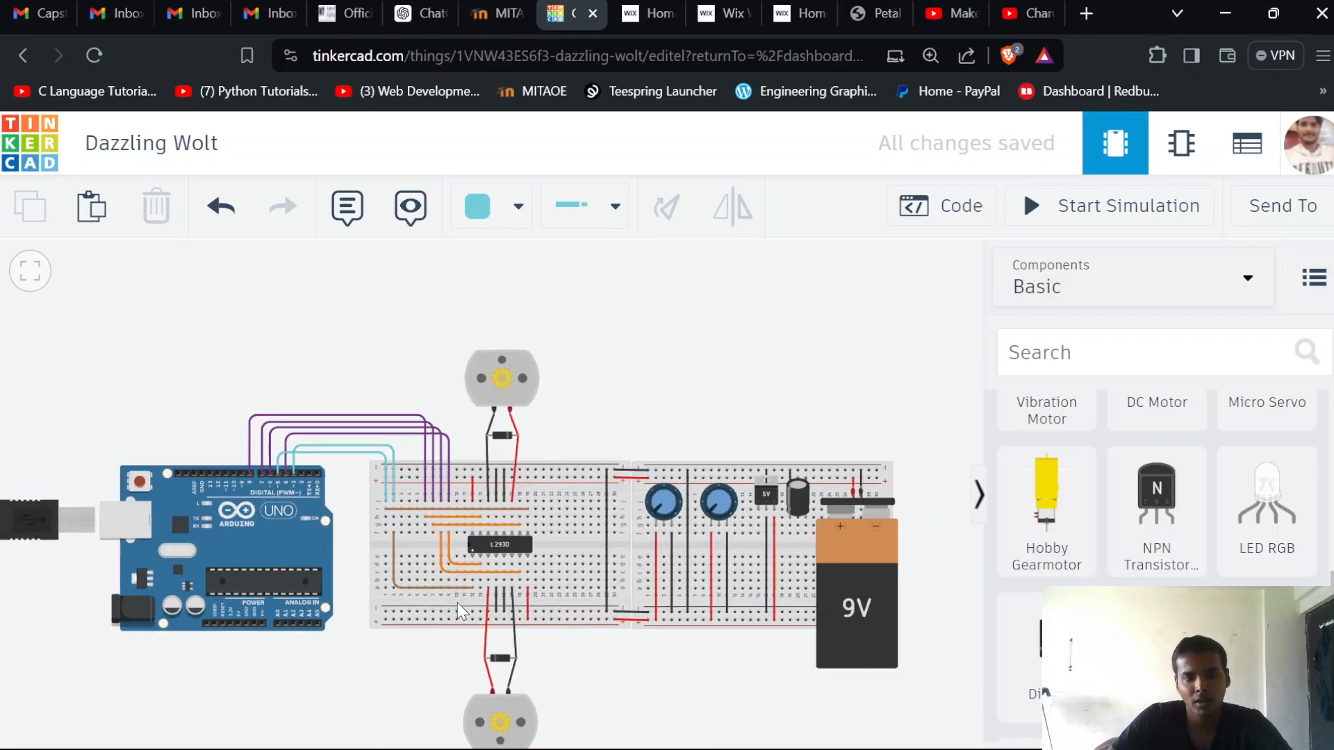
scroll(468, 570, up, 1)
drag(672, 365, 652, 349)
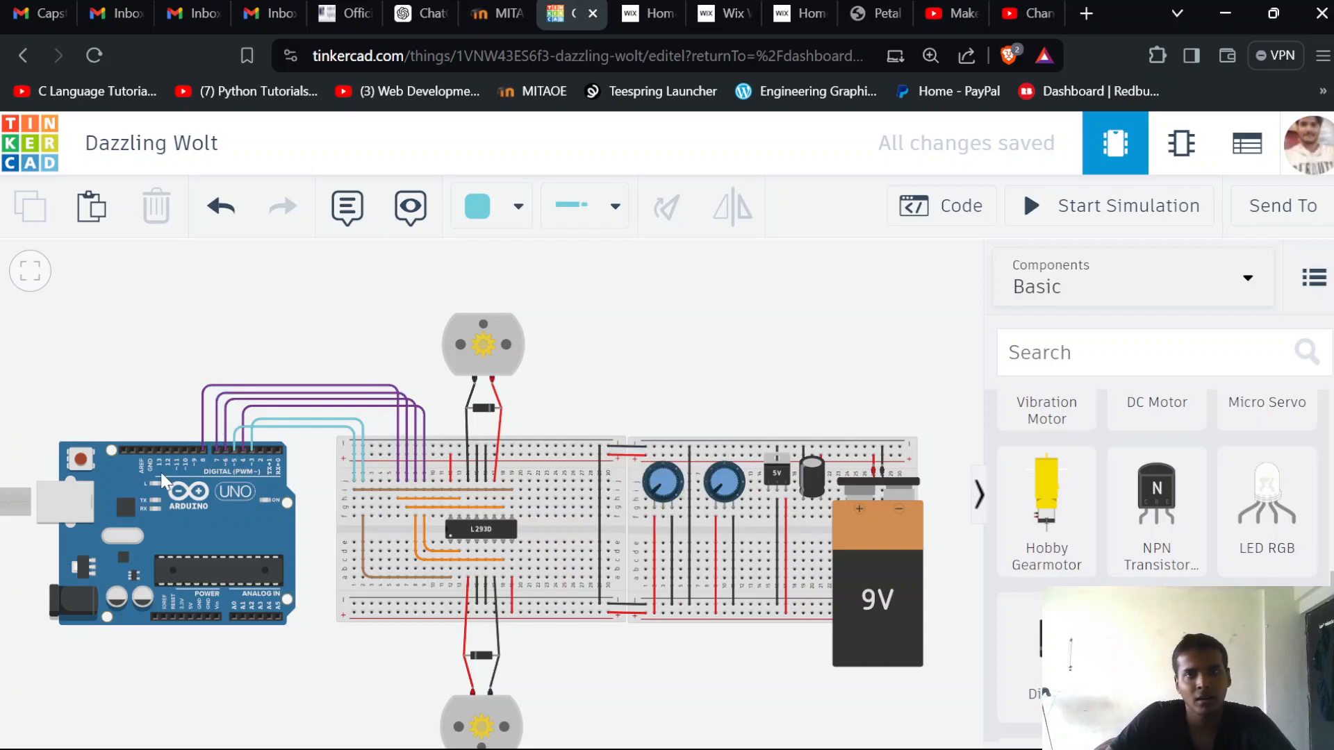
scroll(687, 508, up, 3)
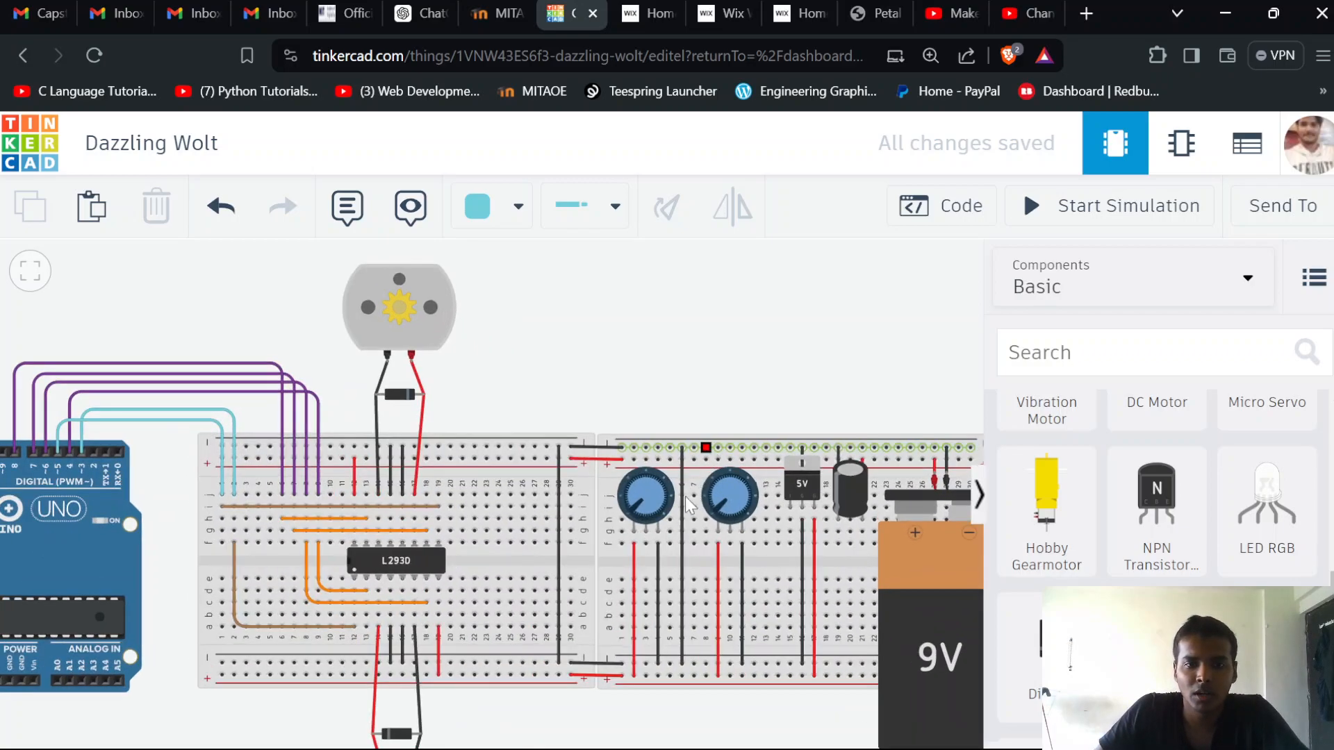
scroll(641, 493, up, 2)
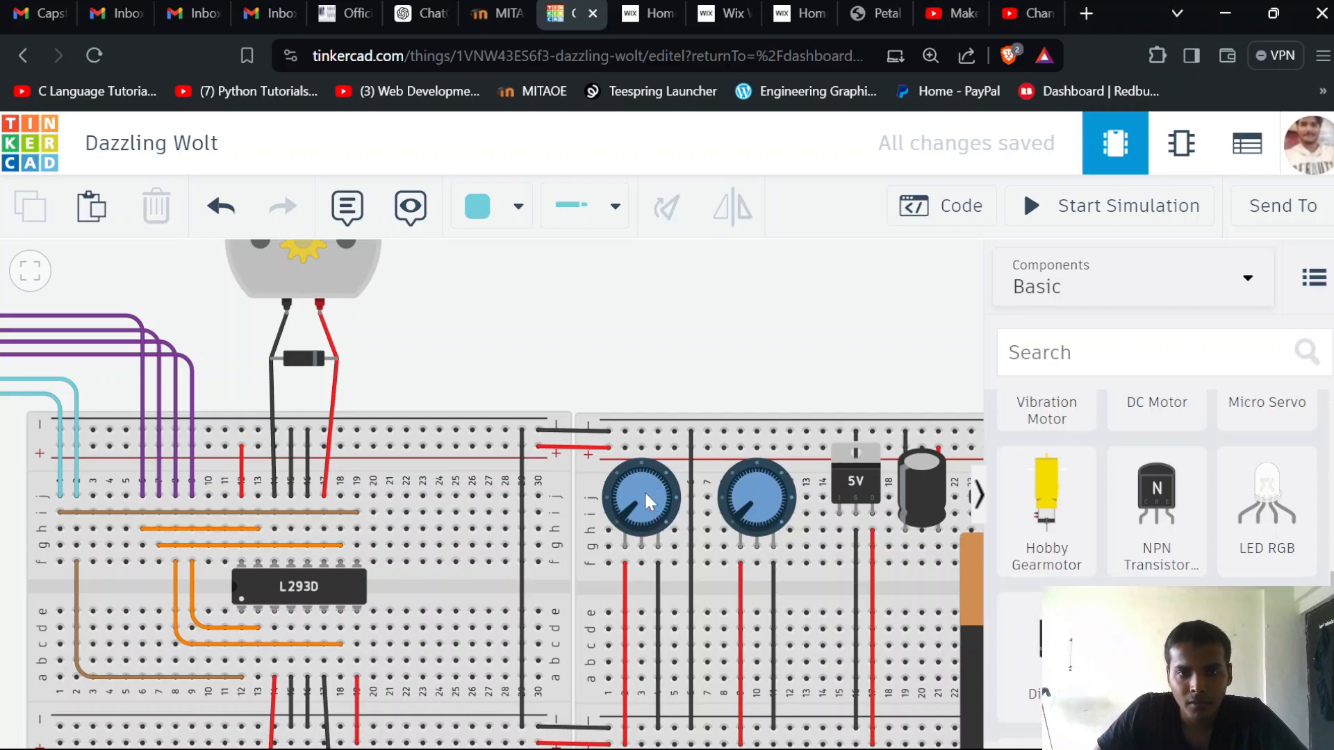
click(644, 490)
drag(641, 457, 828, 294)
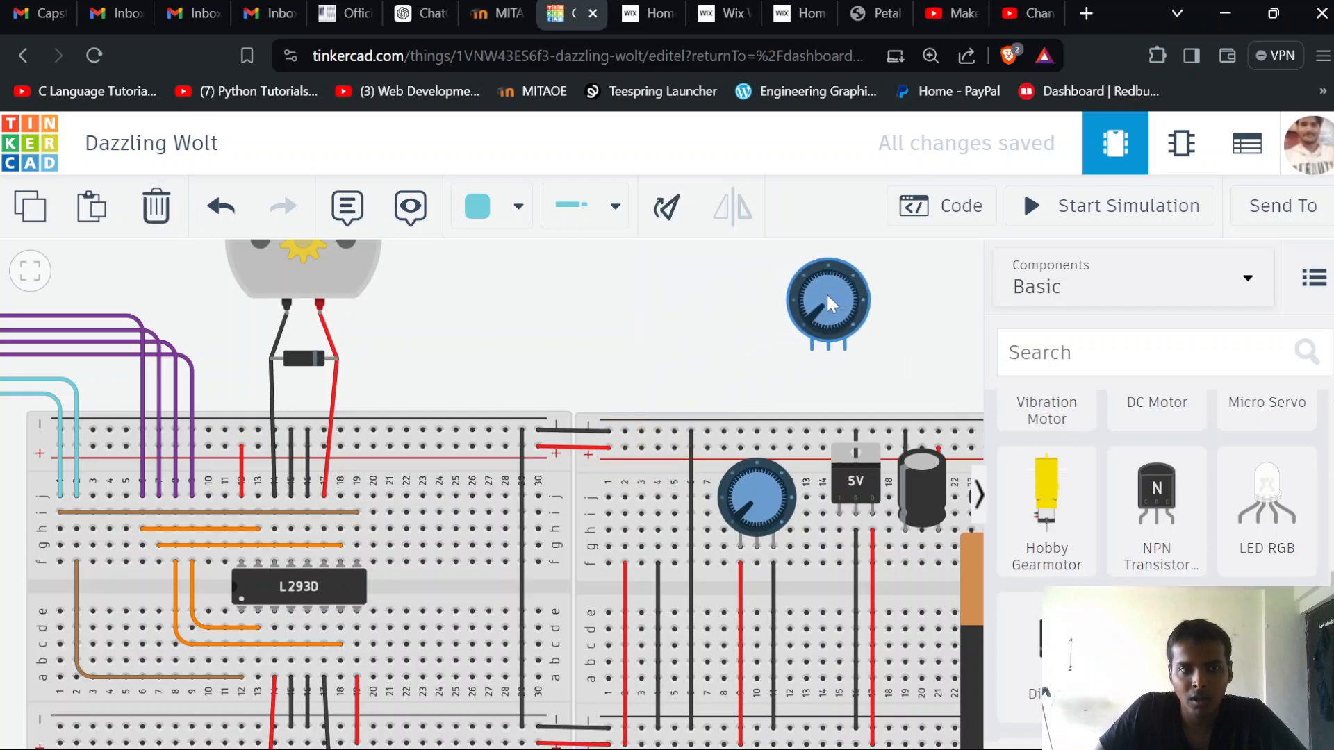
scroll(629, 373, down, 1)
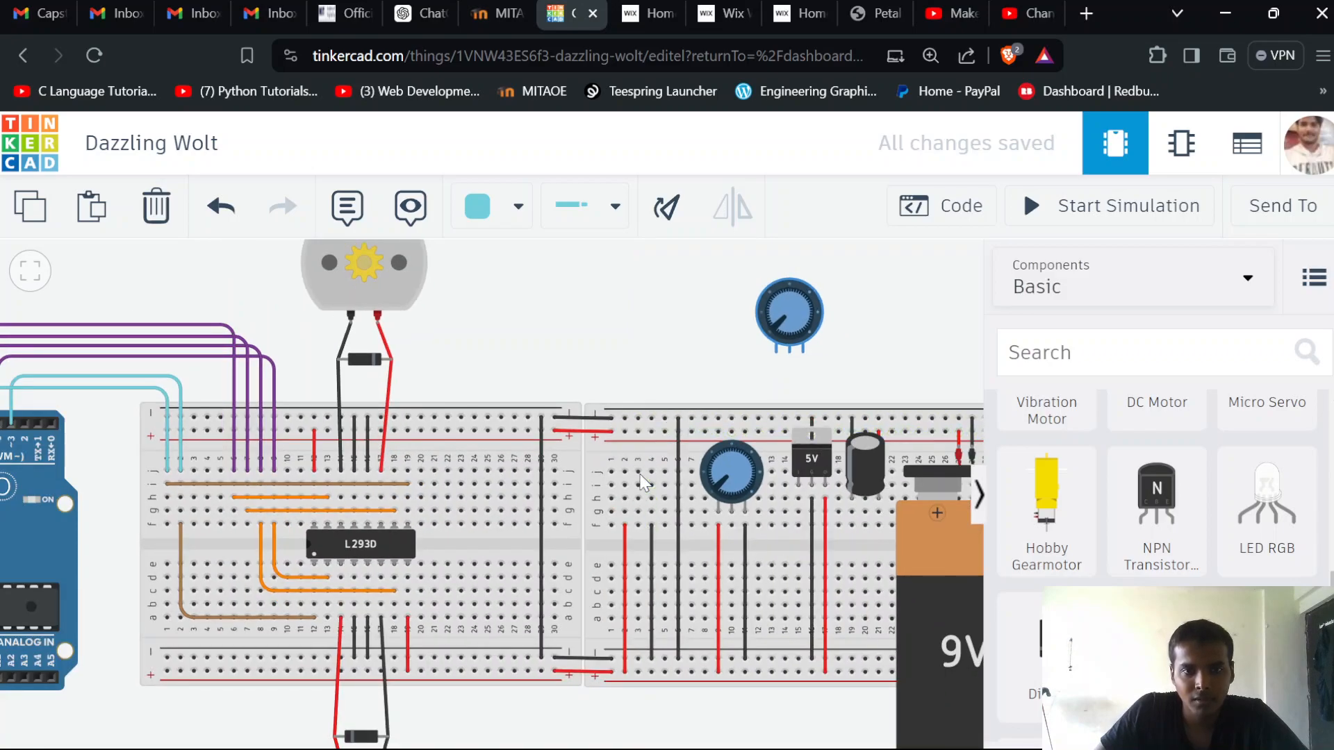
drag(564, 318, 640, 250)
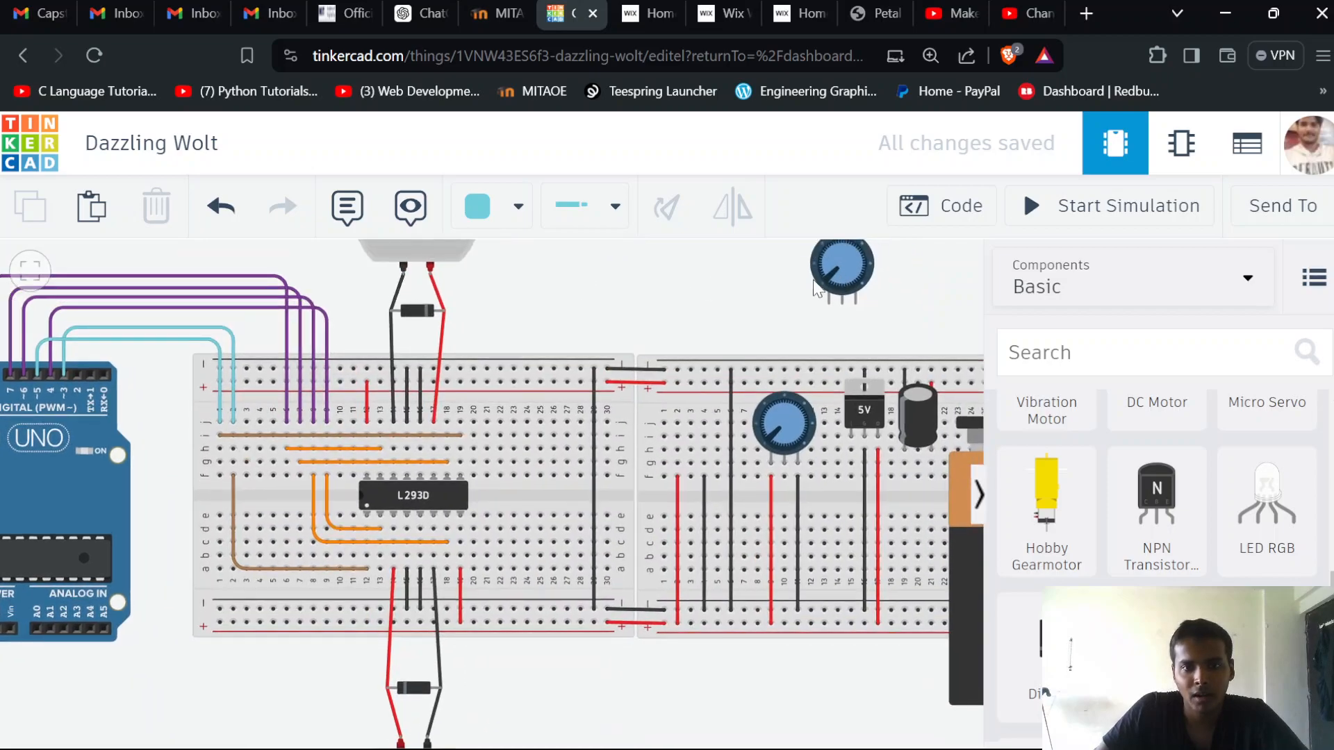
click(819, 285)
click(610, 327)
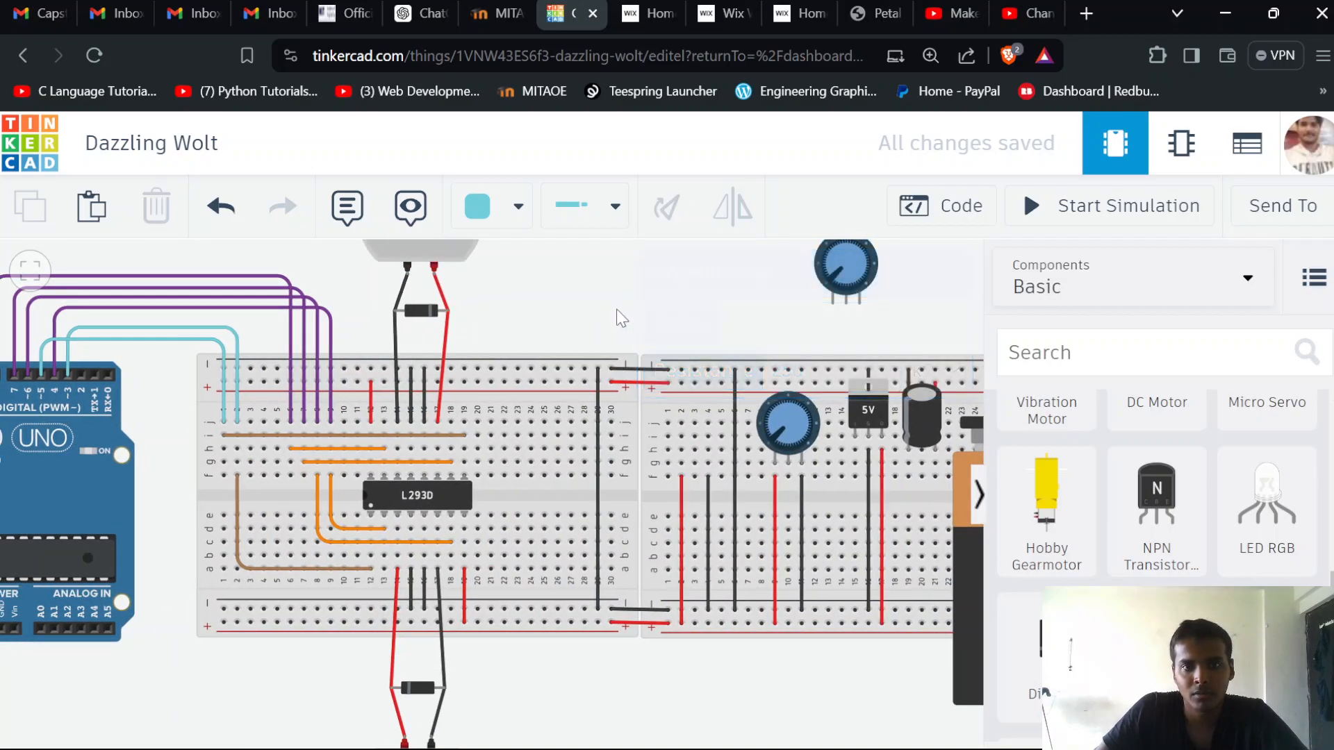
drag(616, 310, 466, 344)
drag(624, 306, 478, 474)
drag(561, 373, 879, 252)
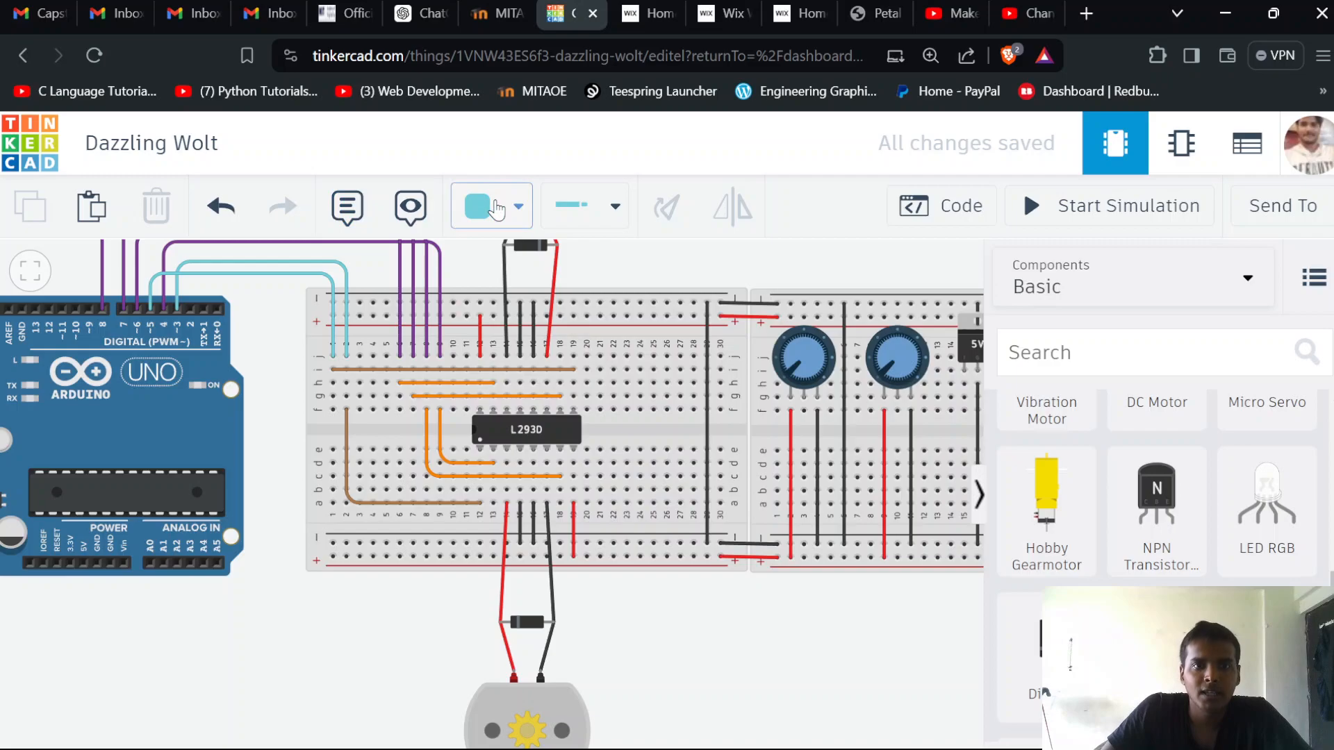
Set the wire color for new wires to yellow
click(517, 205)
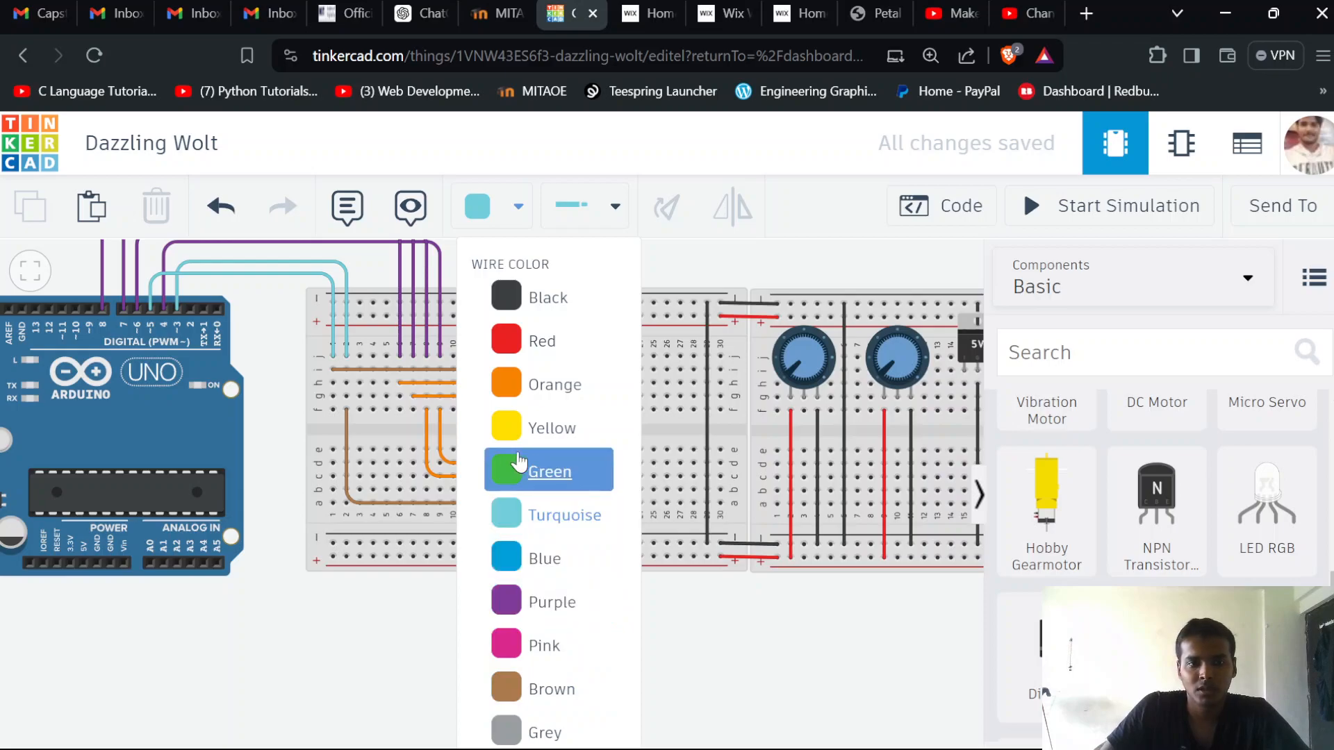
click(535, 430)
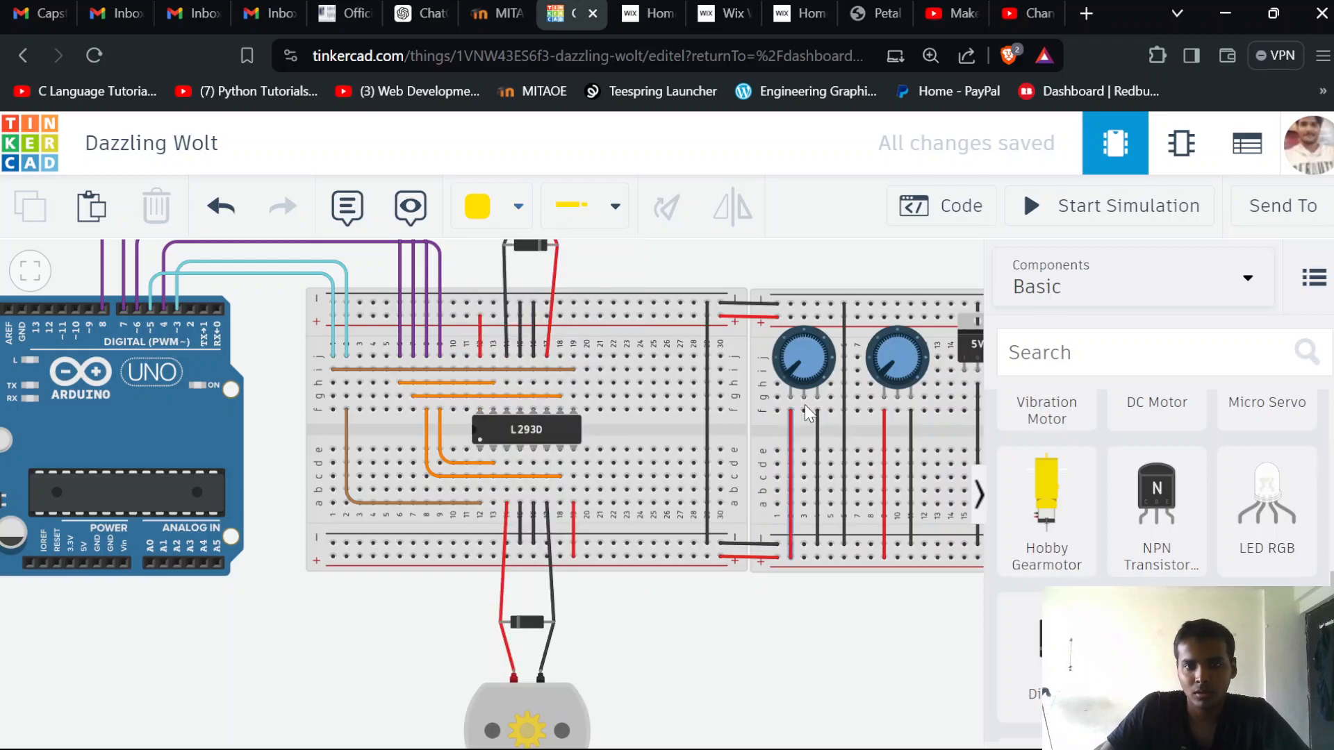
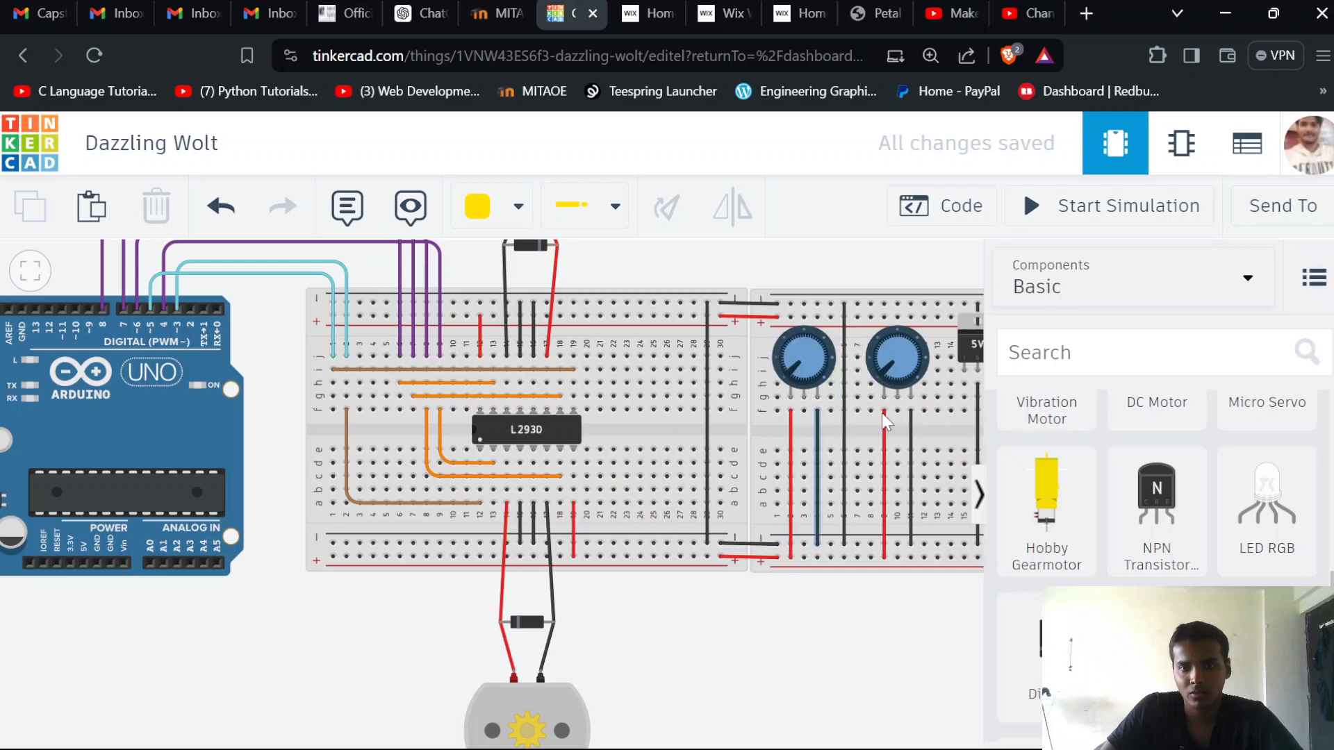
Run a yellow wire from row f of column 3 at the first potentiometer's middle pin to Arduino pin A0, with right-angle bends just below the breadboards
click(804, 410)
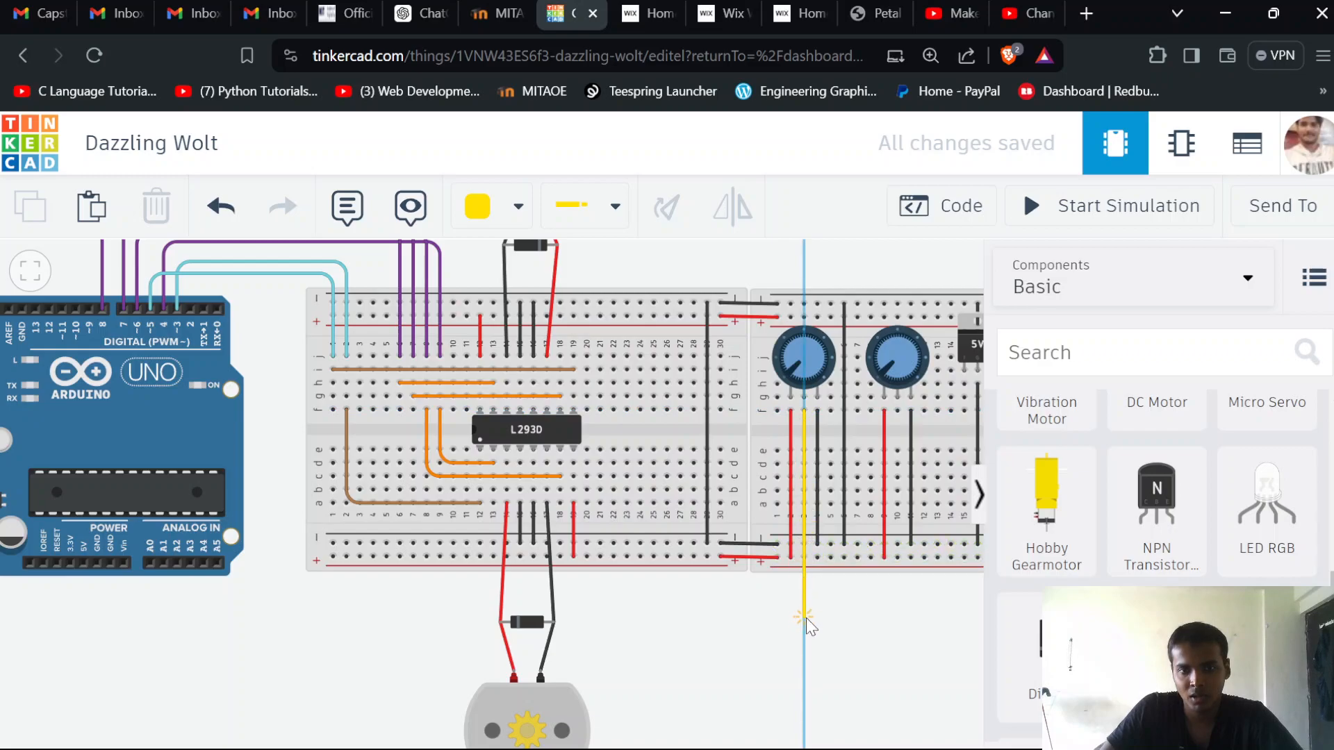
click(806, 643)
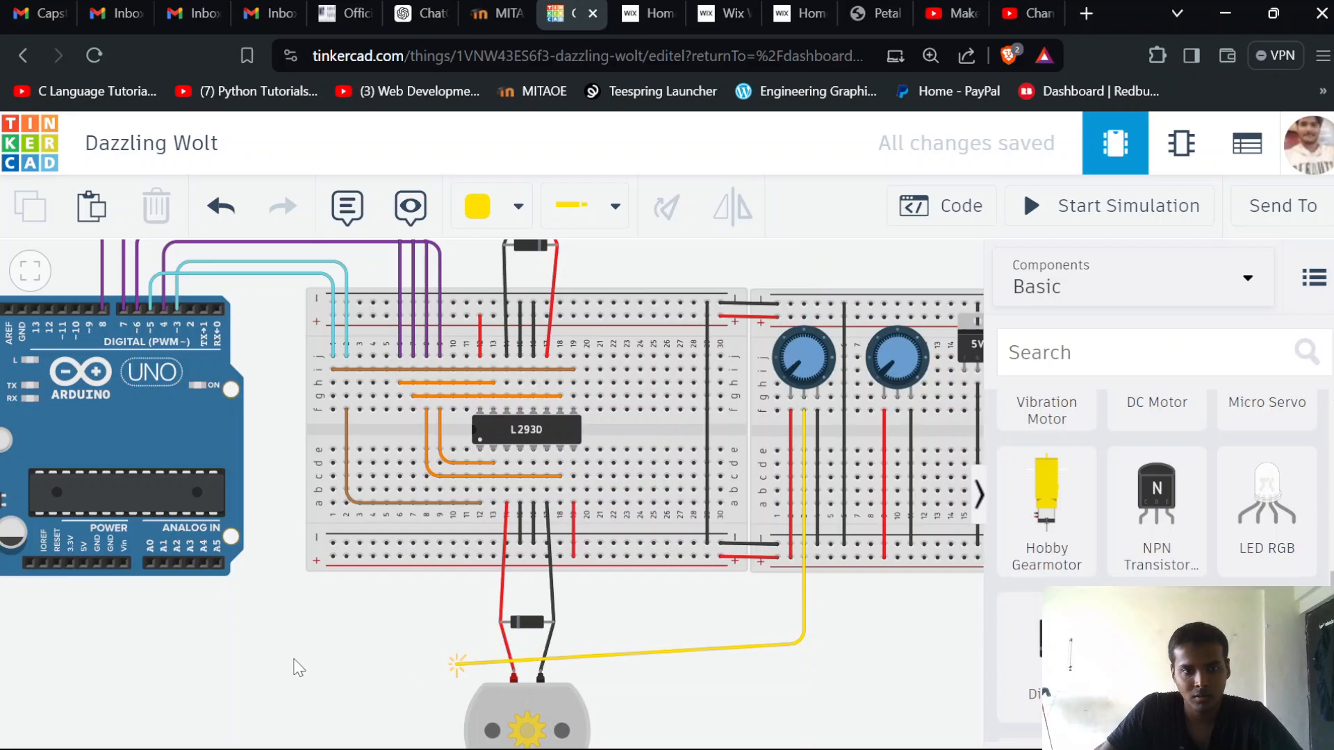
click(154, 643)
click(148, 563)
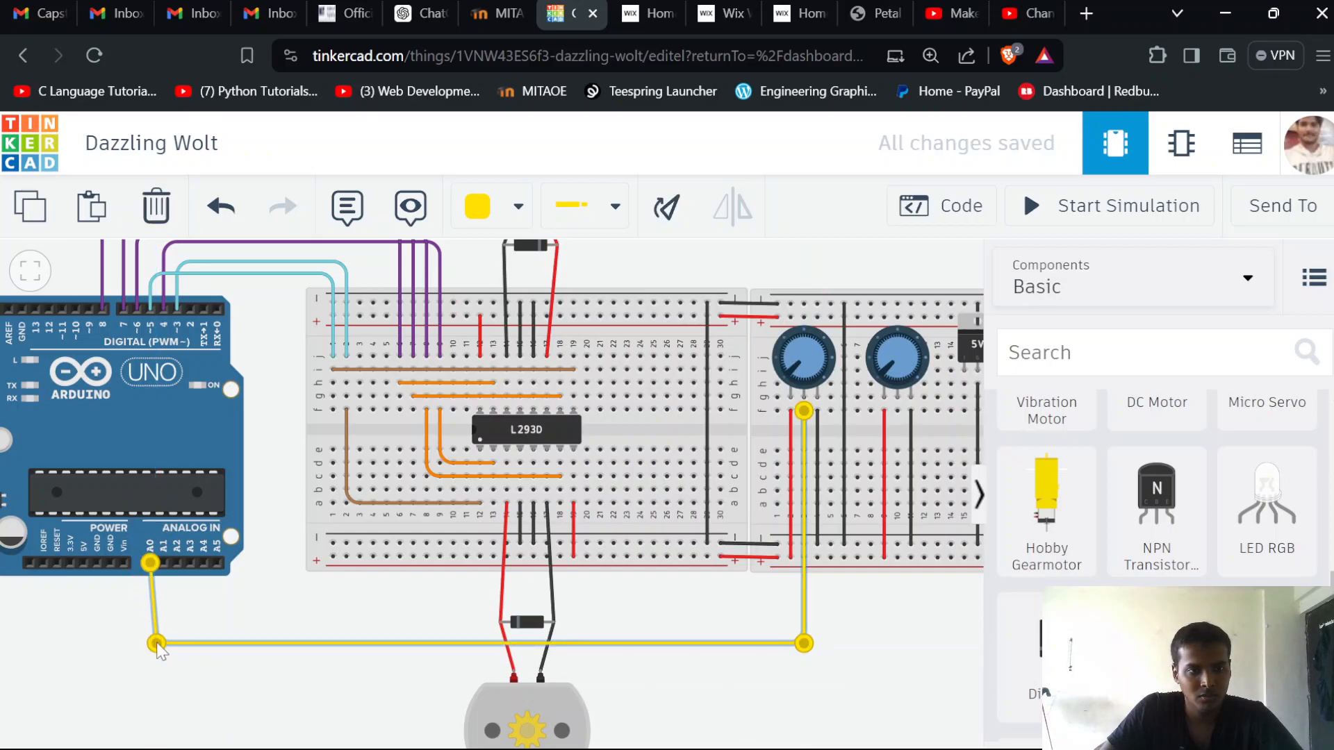
drag(155, 644, 150, 591)
mouse_move(803, 642)
mouse_down()
mouse_move(802, 574)
mouse_move(802, 593)
mouse_up()
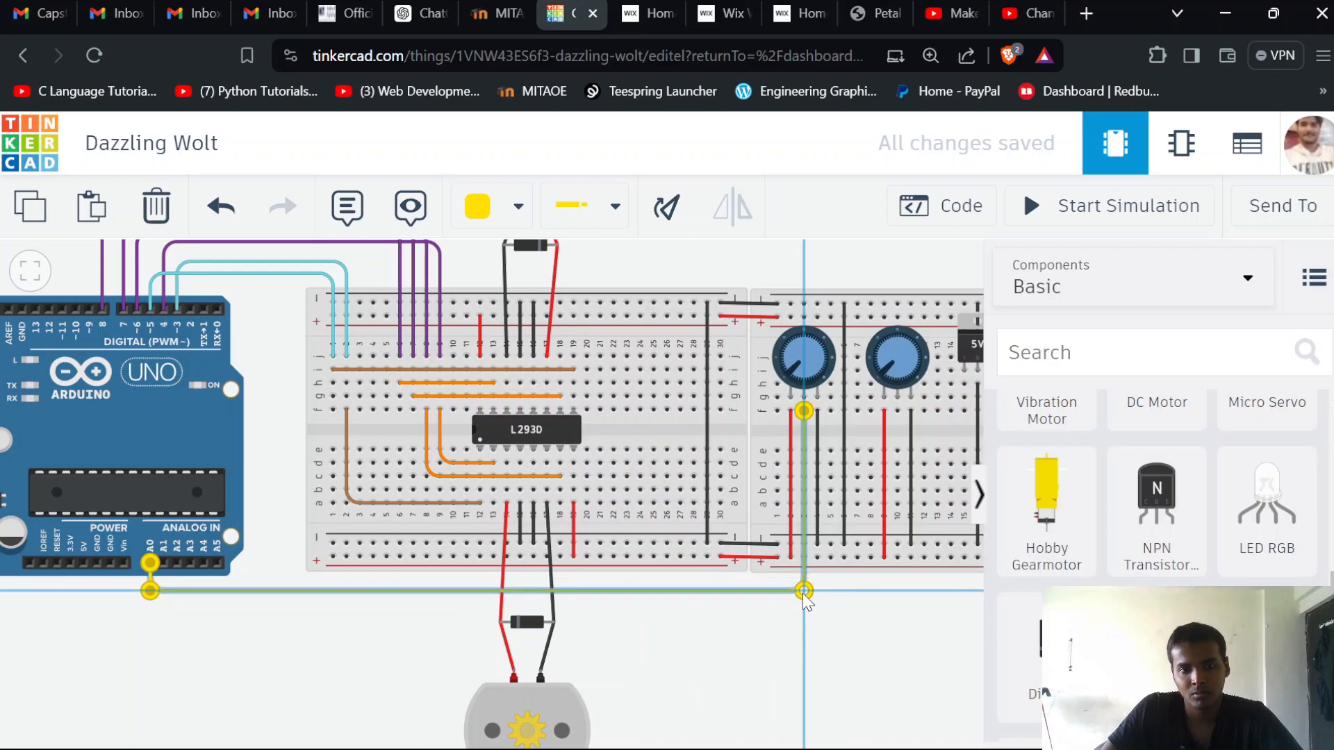
Run a yellow wire from row f of column 10 at the second potentiometer's middle pin to Arduino A1, bending at right angles just below the A0 wire
click(897, 411)
click(900, 609)
click(177, 623)
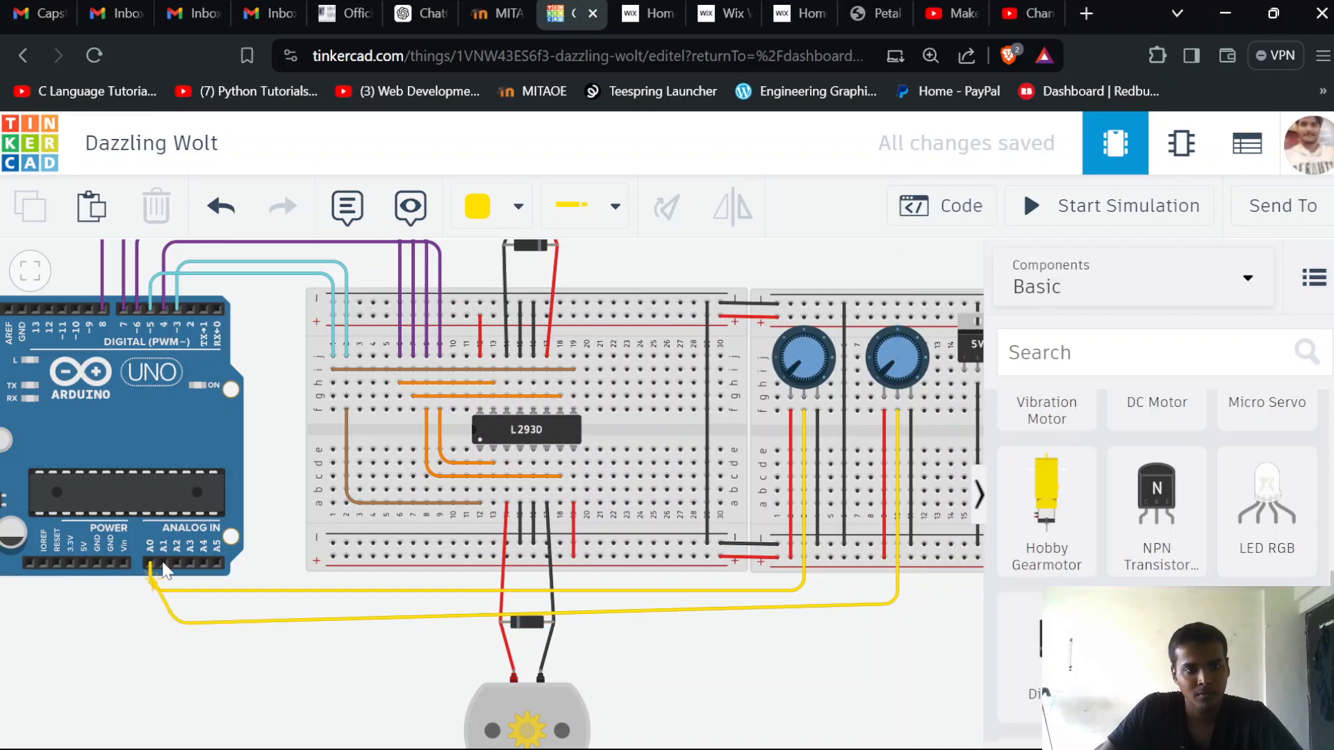
click(172, 597)
drag(177, 623, 164, 604)
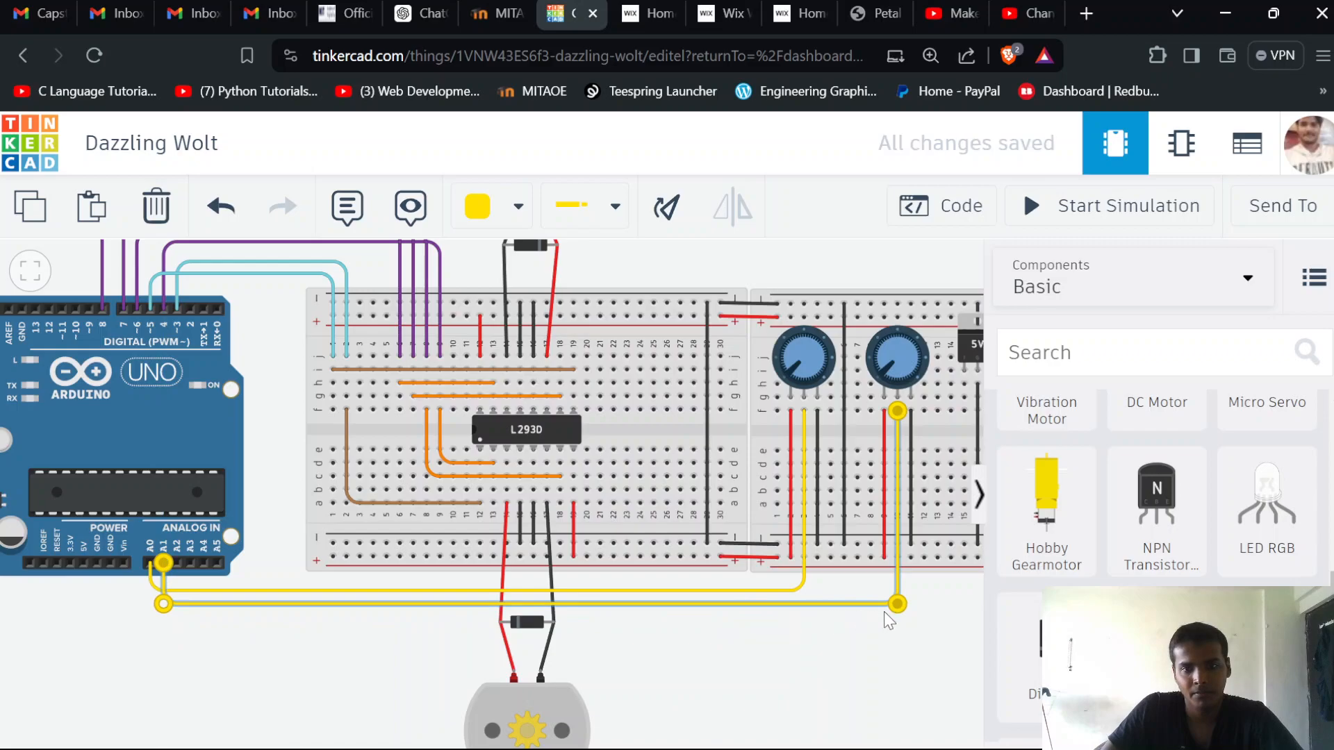
click(665, 676)
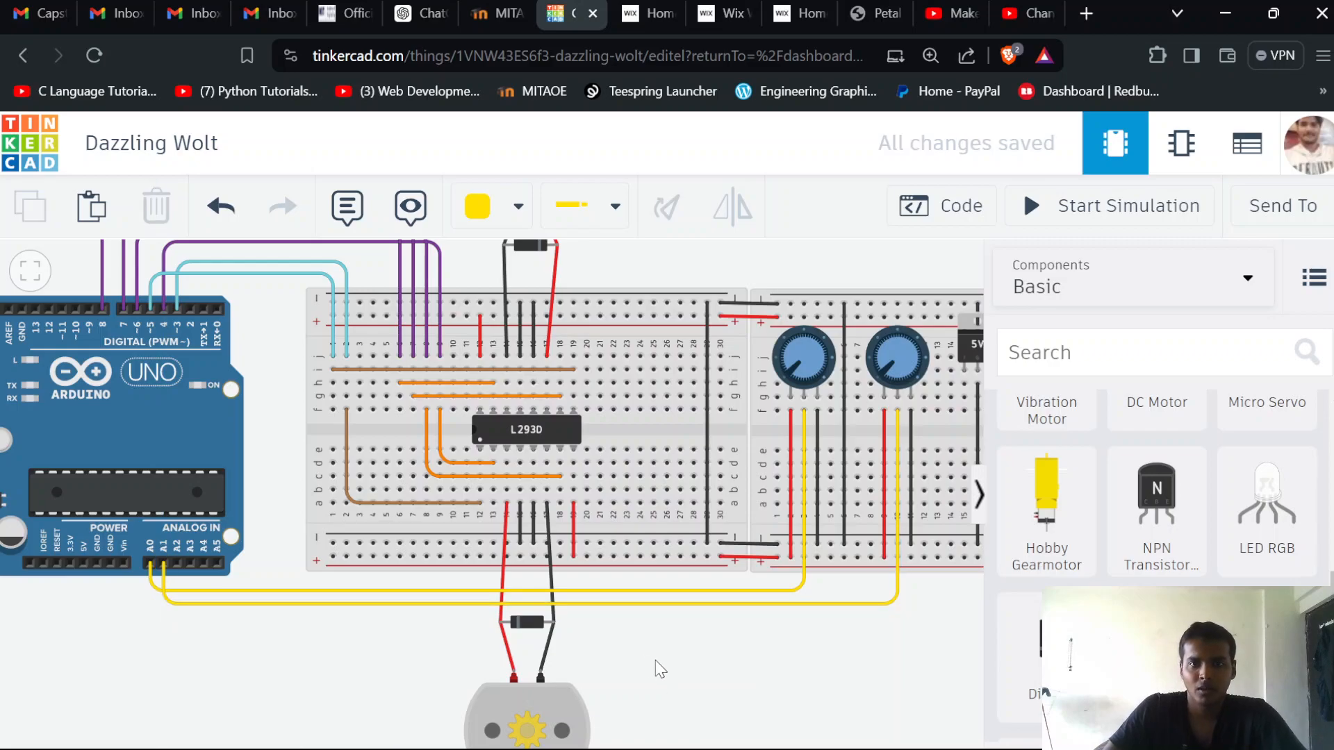
Add a note reading "9V line" at the right end of the right breadboard's upper power rails, above the battery
scroll(848, 661, down, 4)
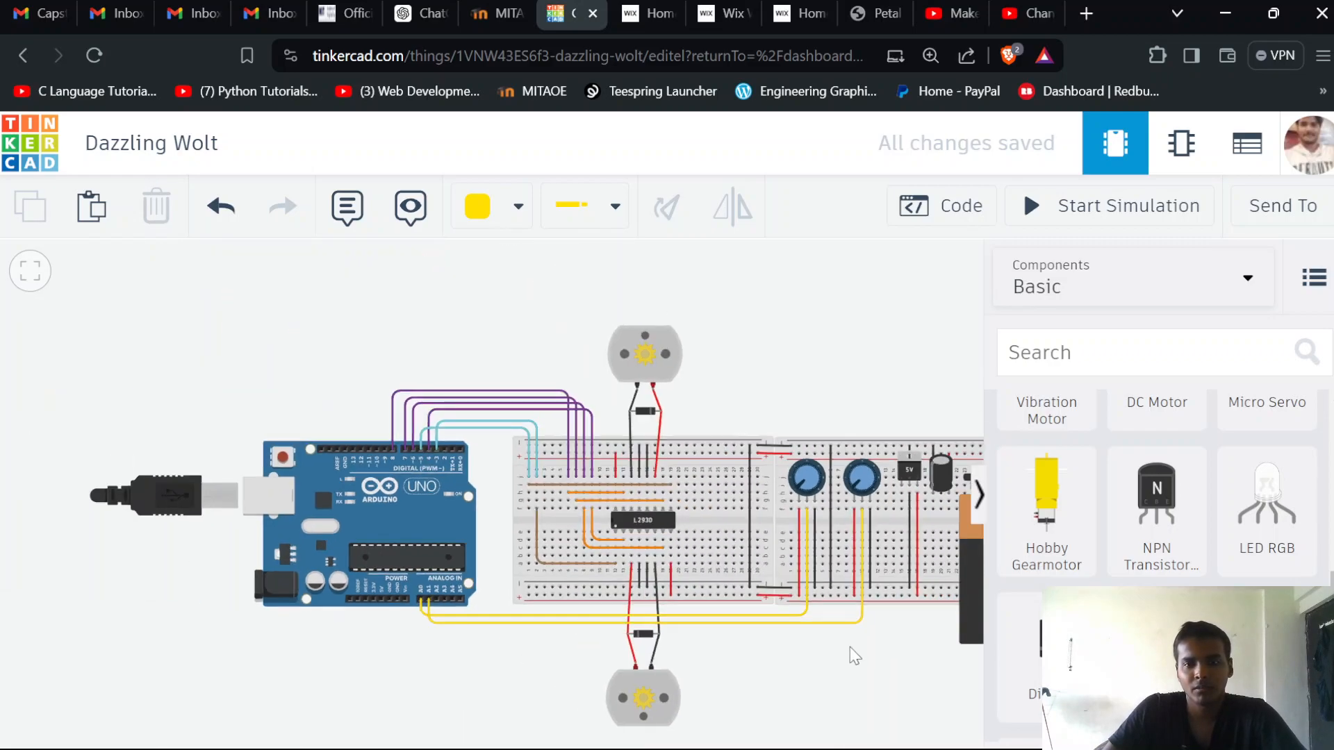
drag(894, 664, 732, 651)
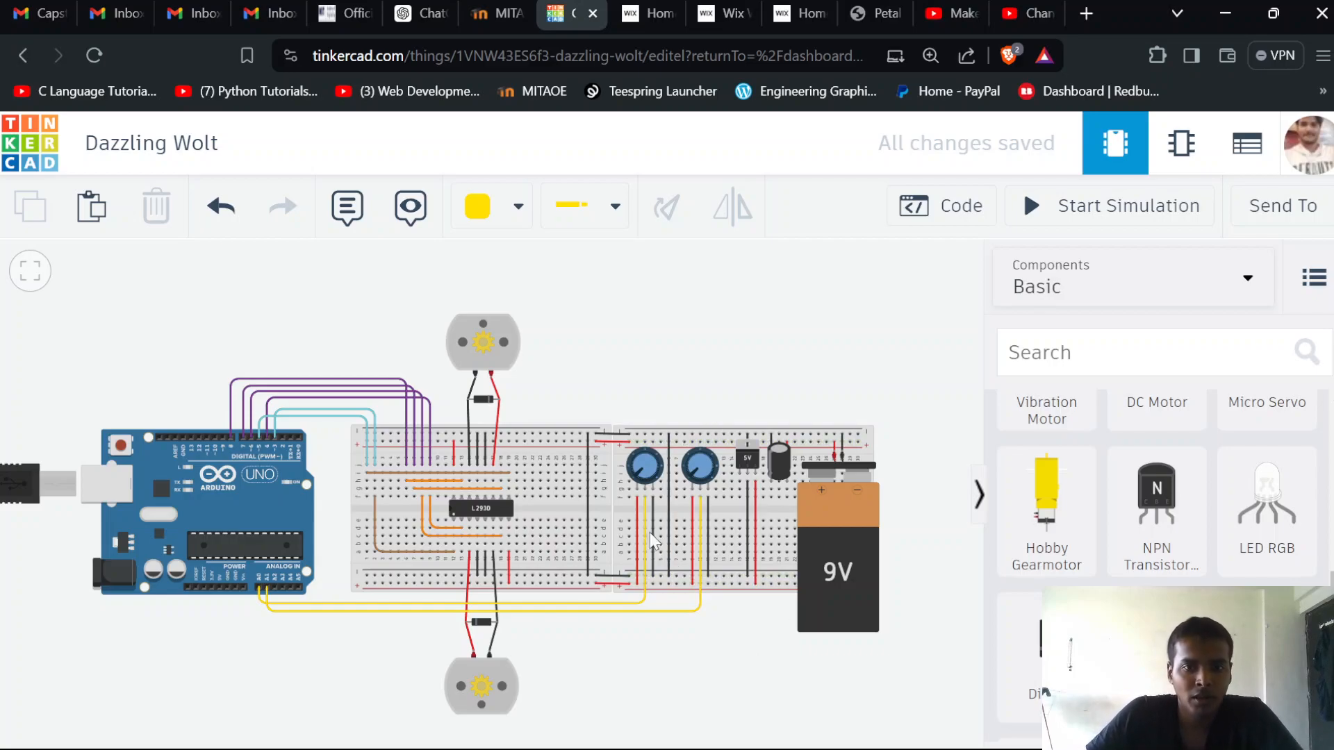
click(346, 208)
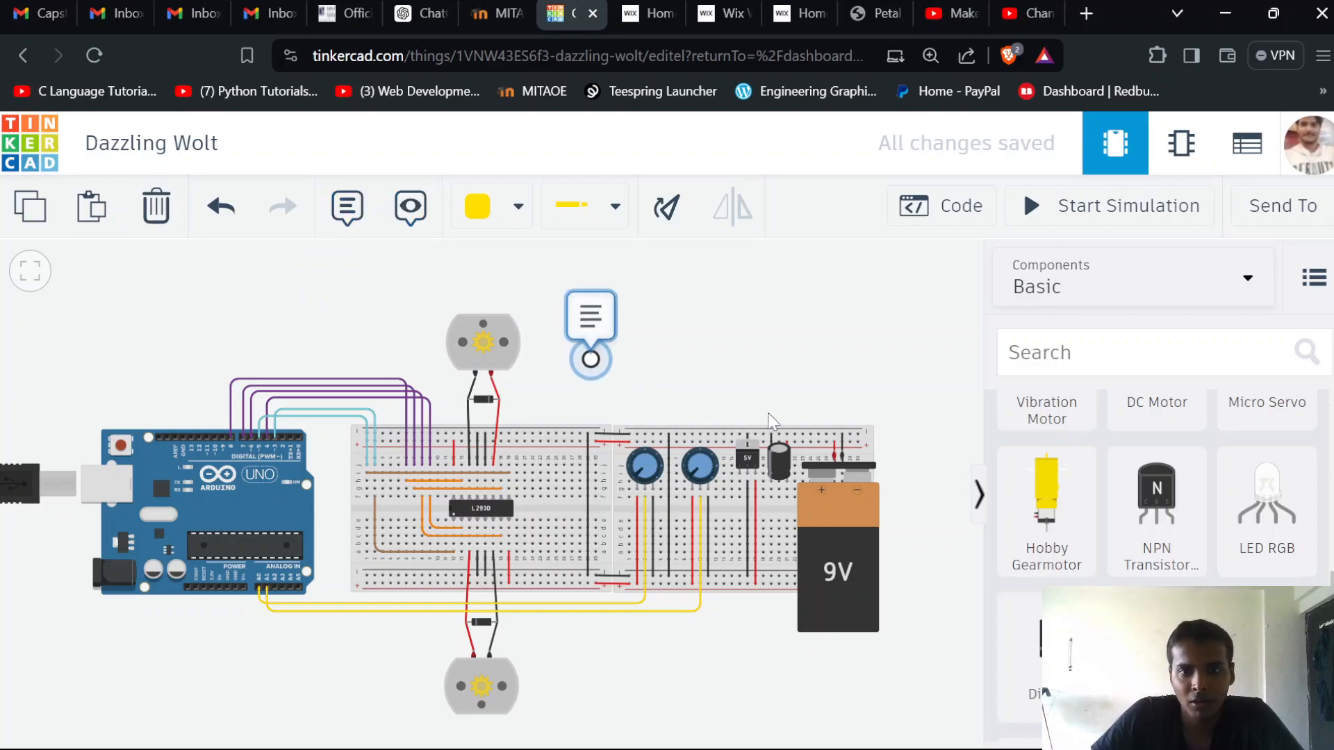
click(839, 429)
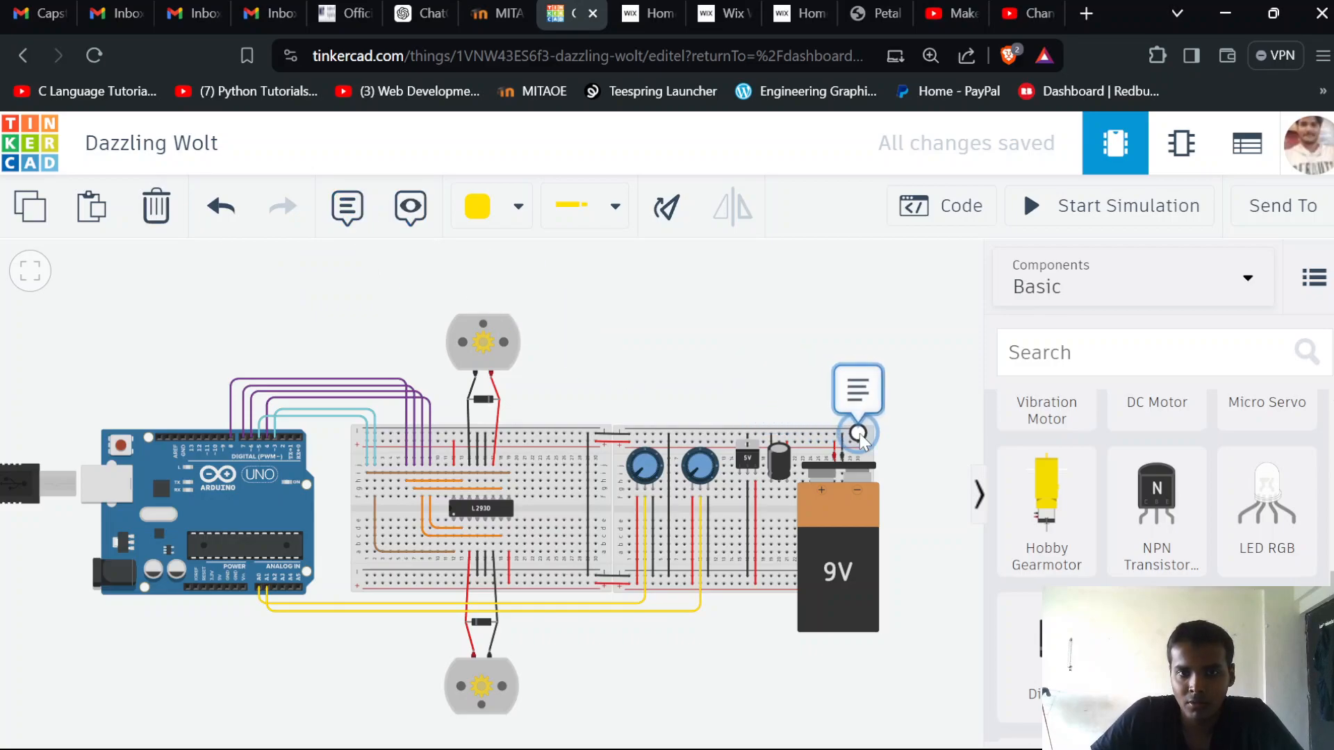
click(859, 435)
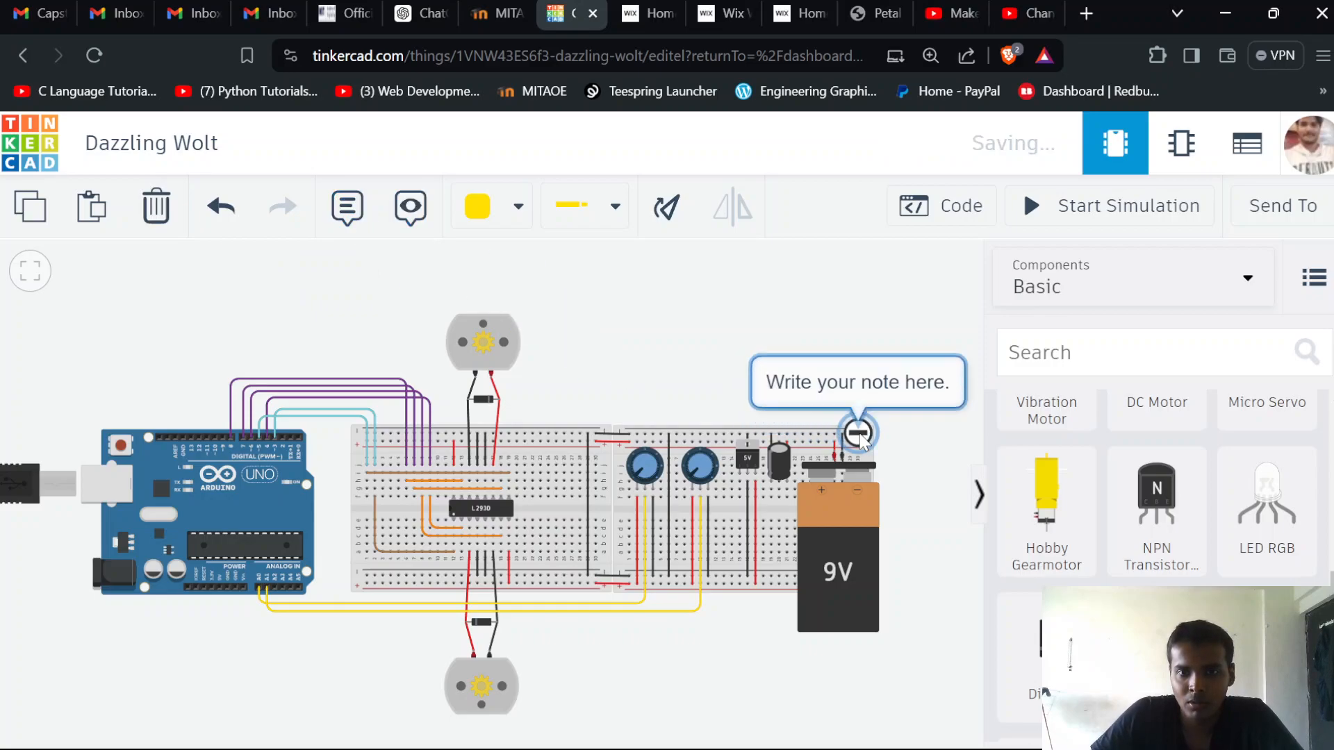
click(840, 378)
text(9)
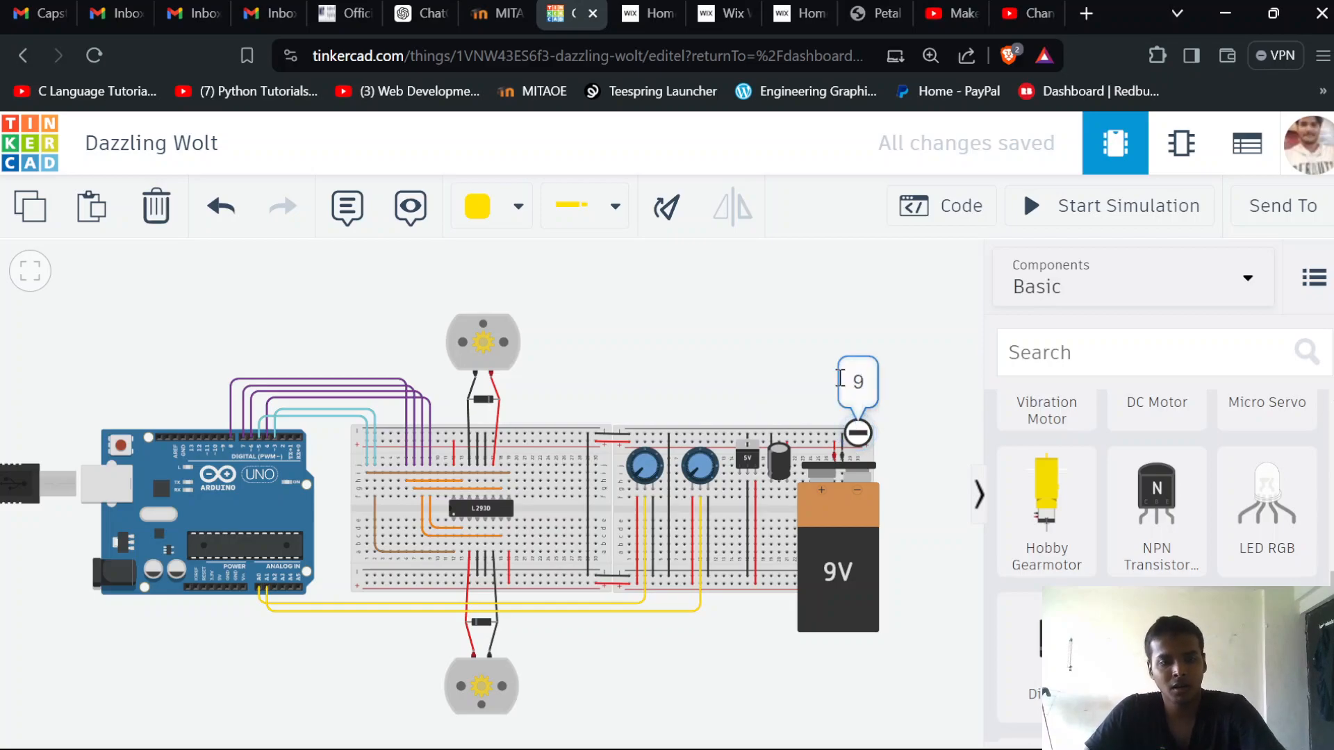
text(V line)
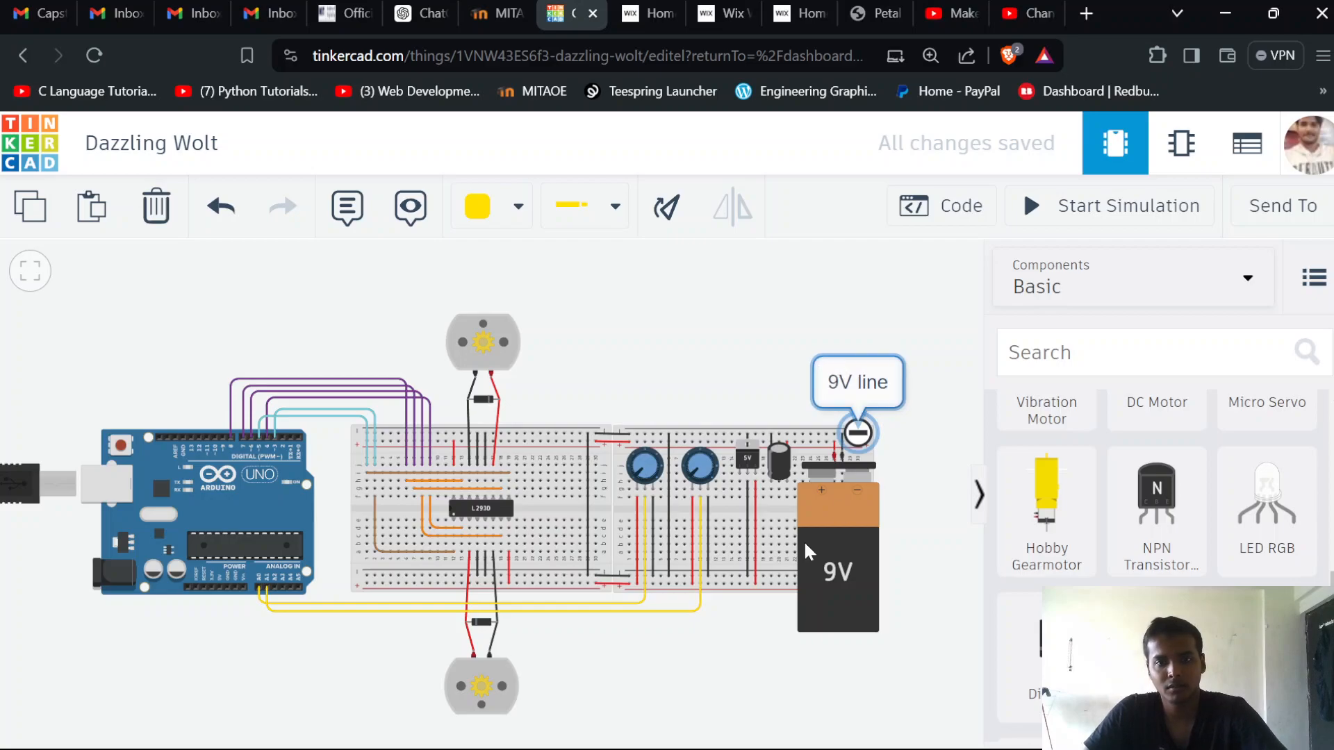
Add a note reading "5V line" on the right breadboard's lower power rails, with its text below the breadboard
click(347, 206)
click(651, 488)
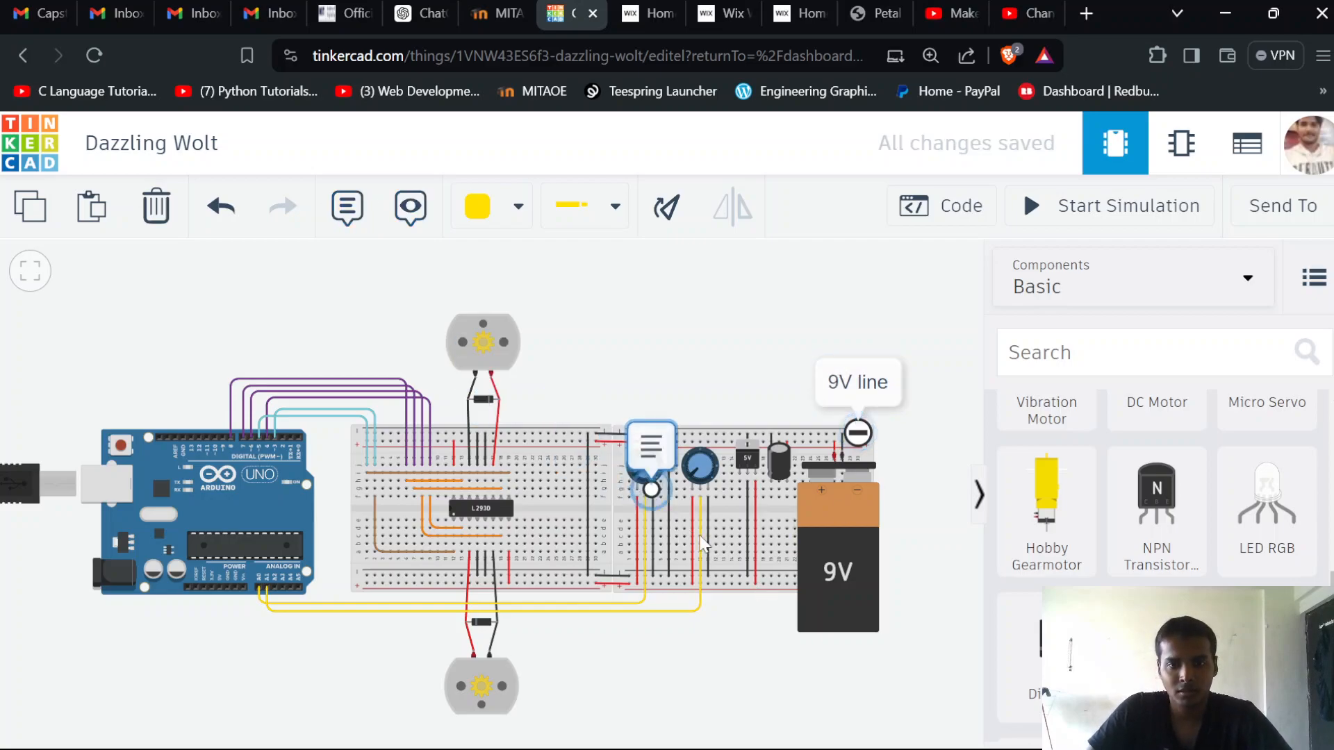
click(729, 580)
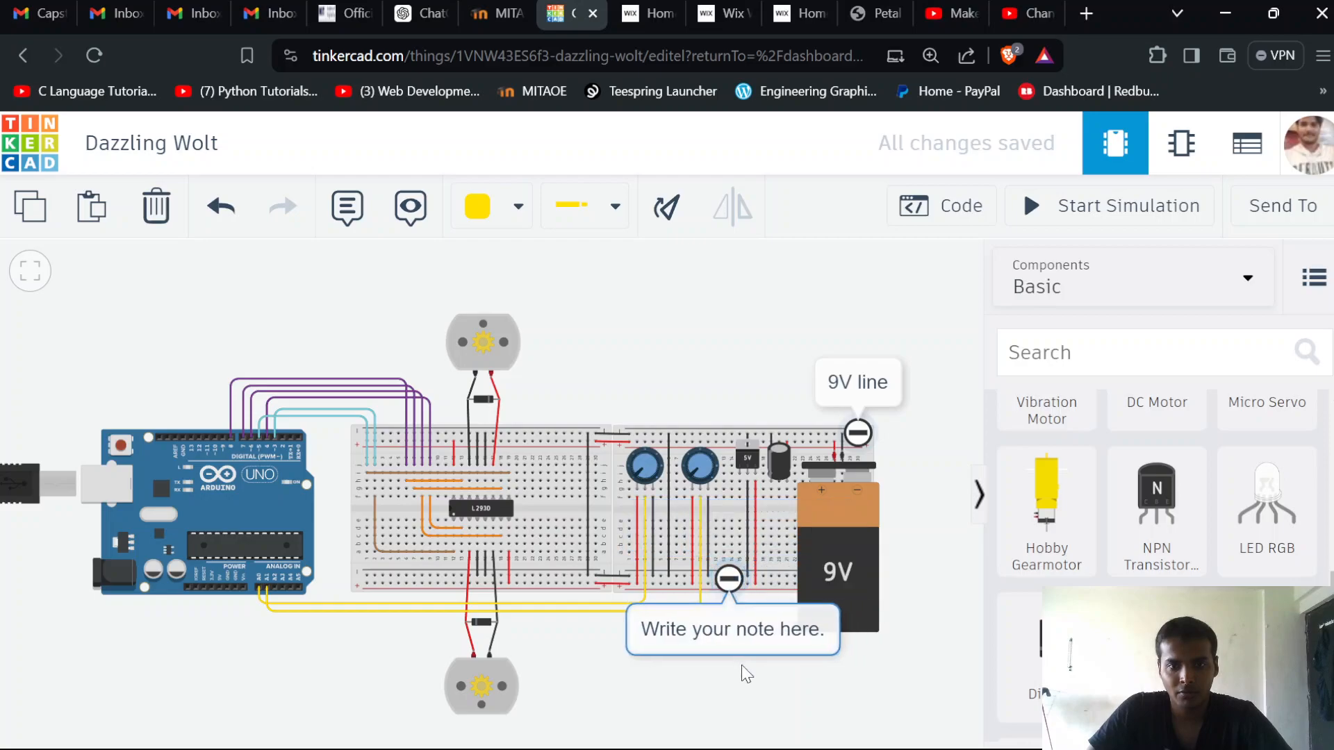
click(757, 634)
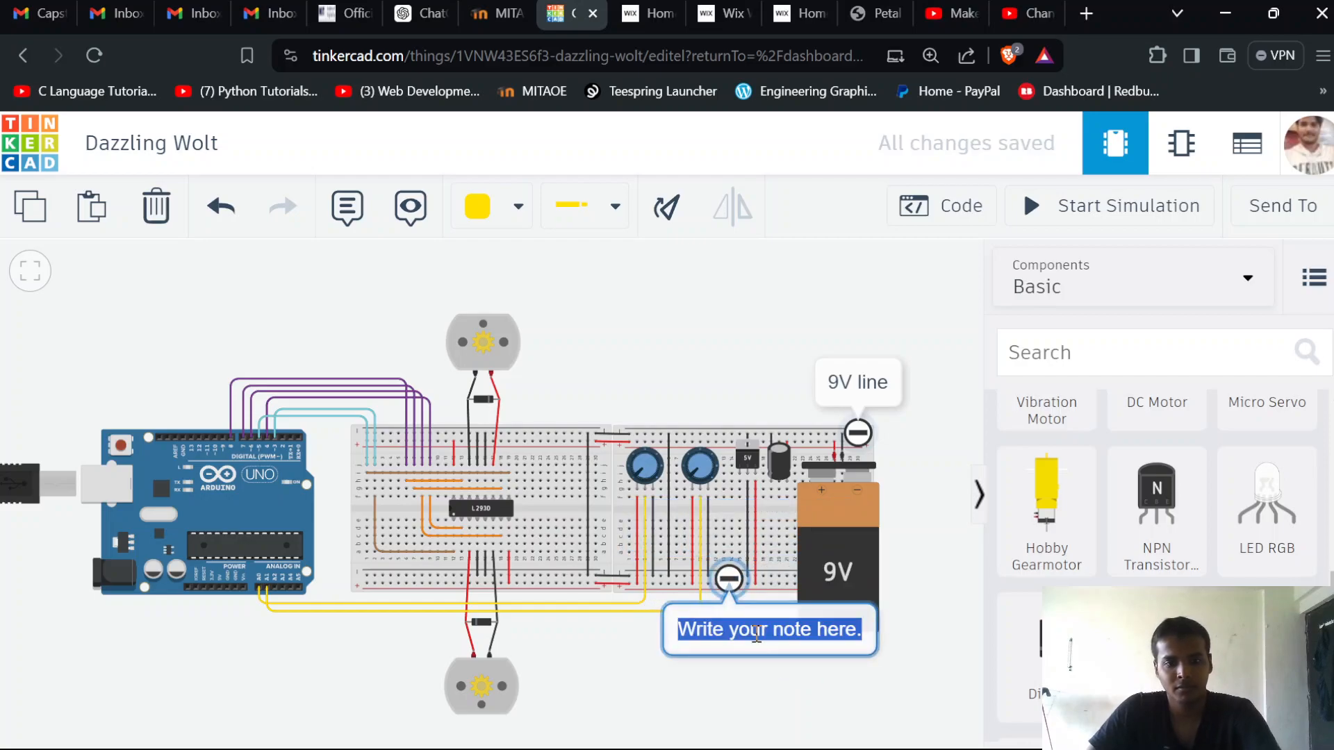
key(BackSpace)
text(5V line)
click(680, 670)
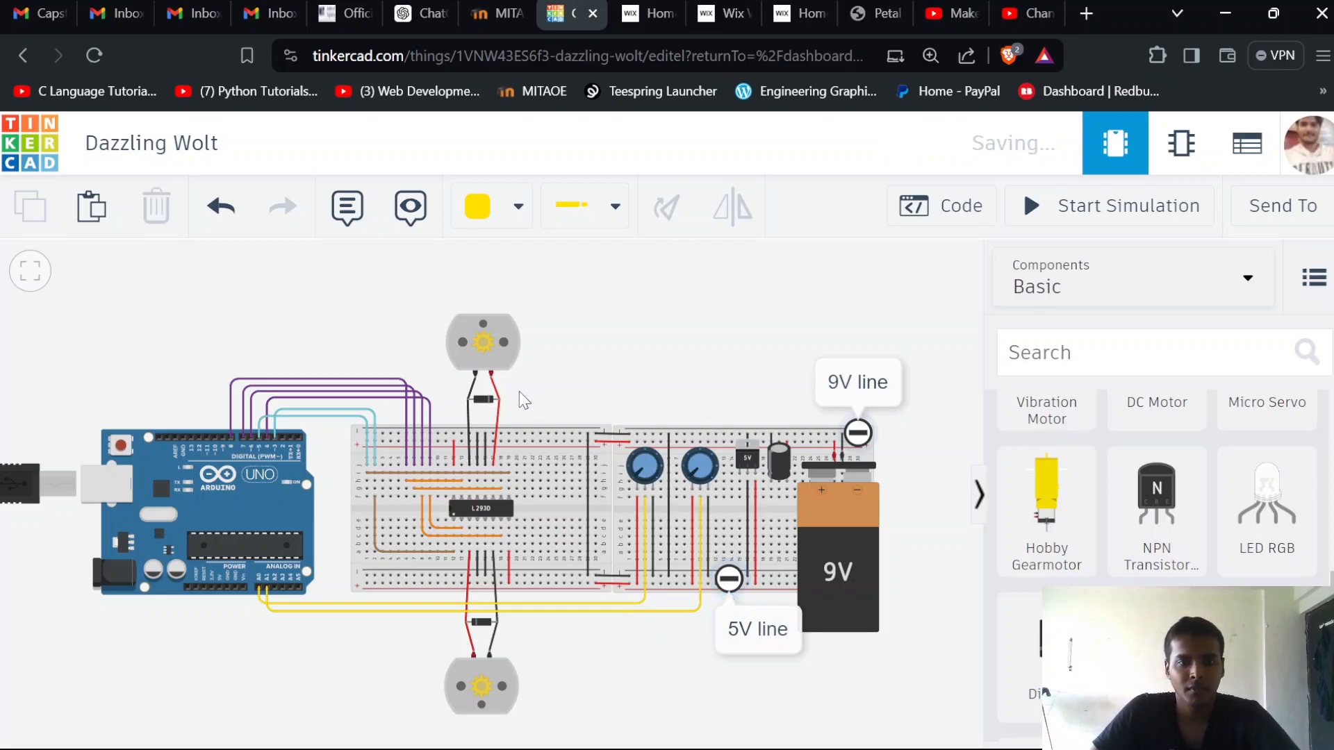
Label the upper DC motor with a note reading "M1"
click(346, 206)
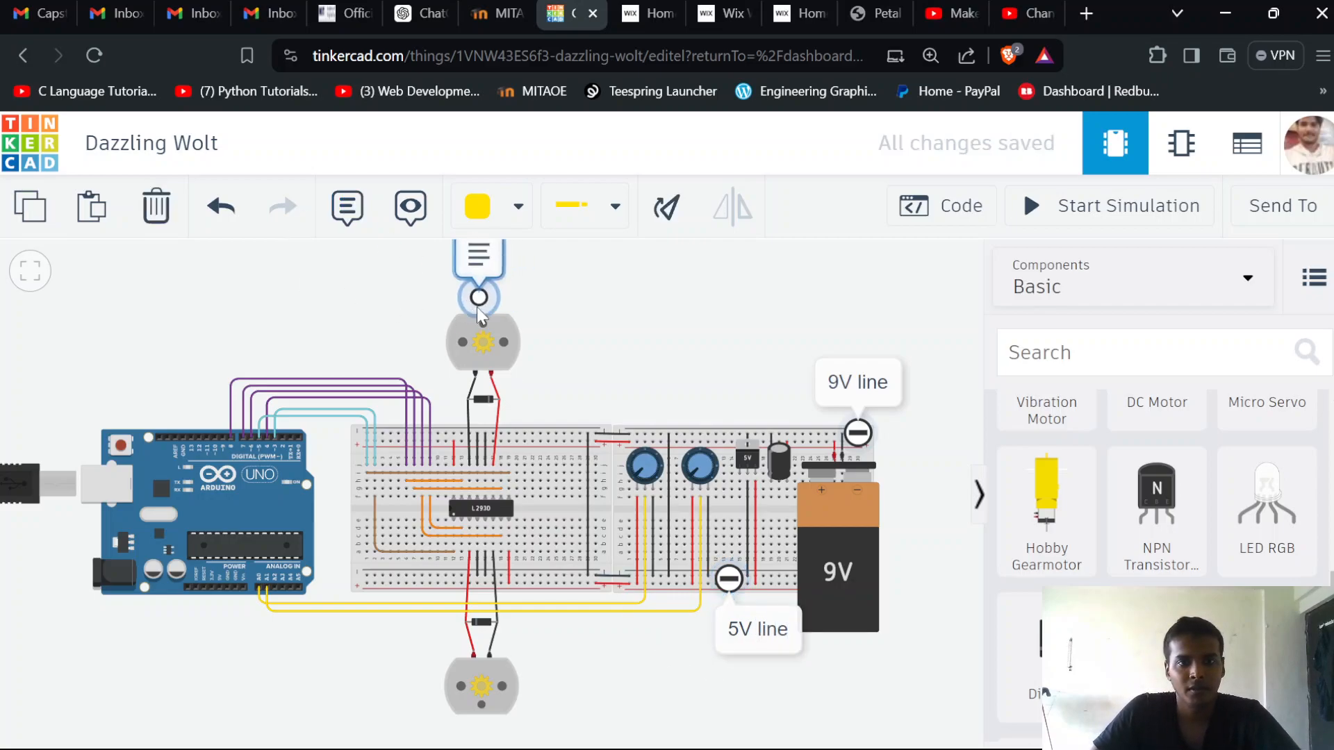
click(476, 306)
click(472, 260)
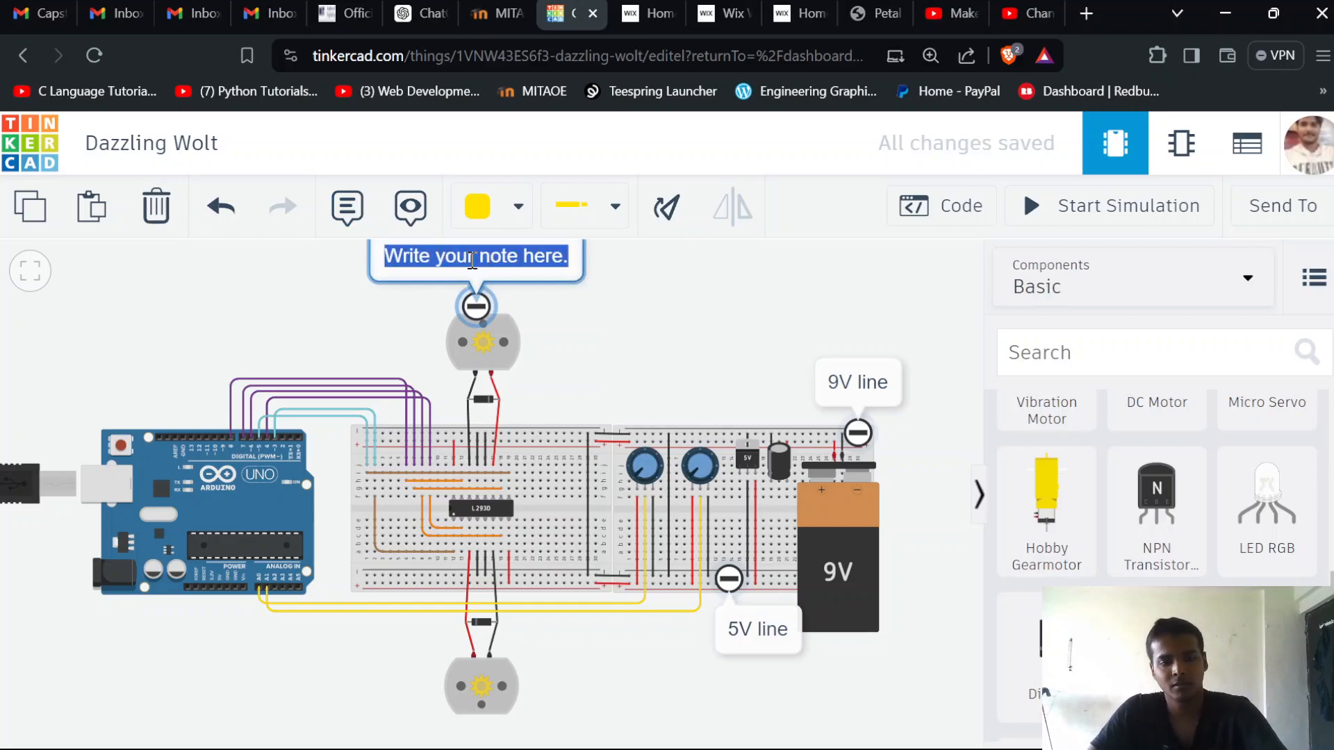
text(M1)
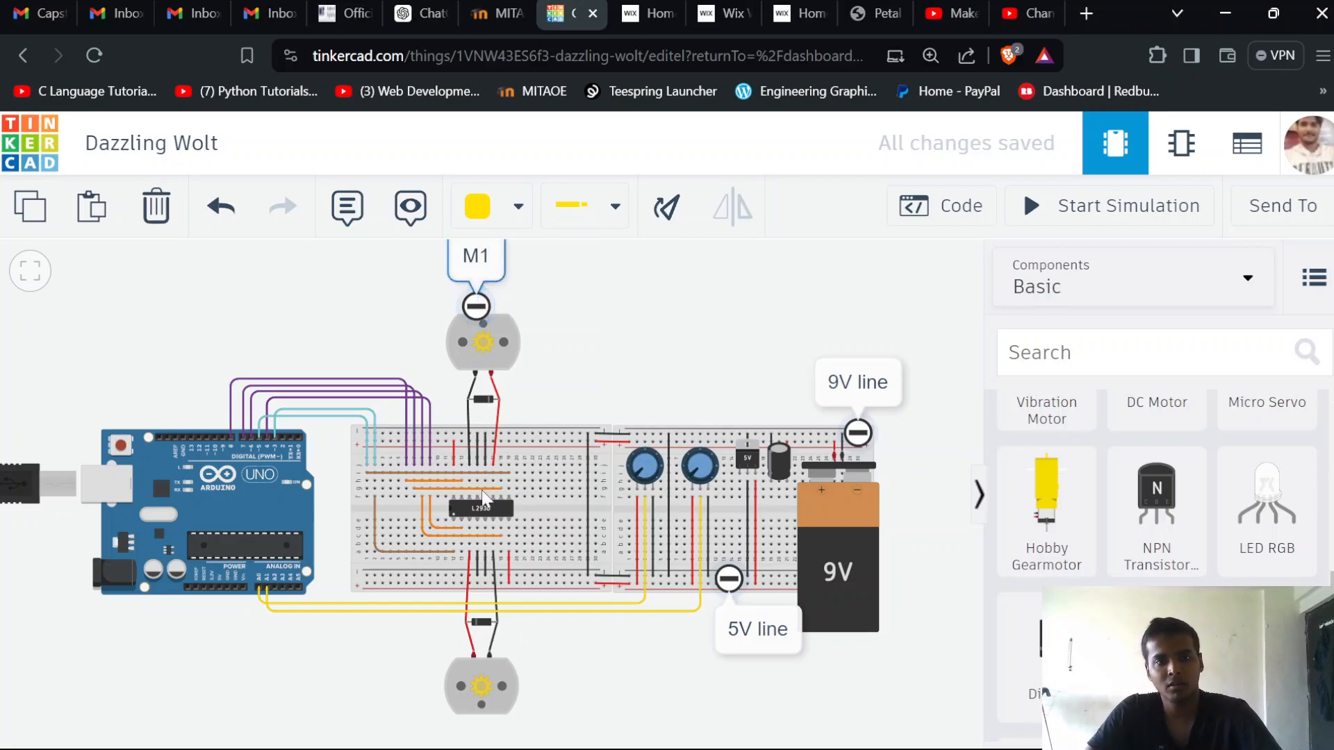
Label the lower DC motor with a note reading "M2", placed at the motor's right edge
click(346, 207)
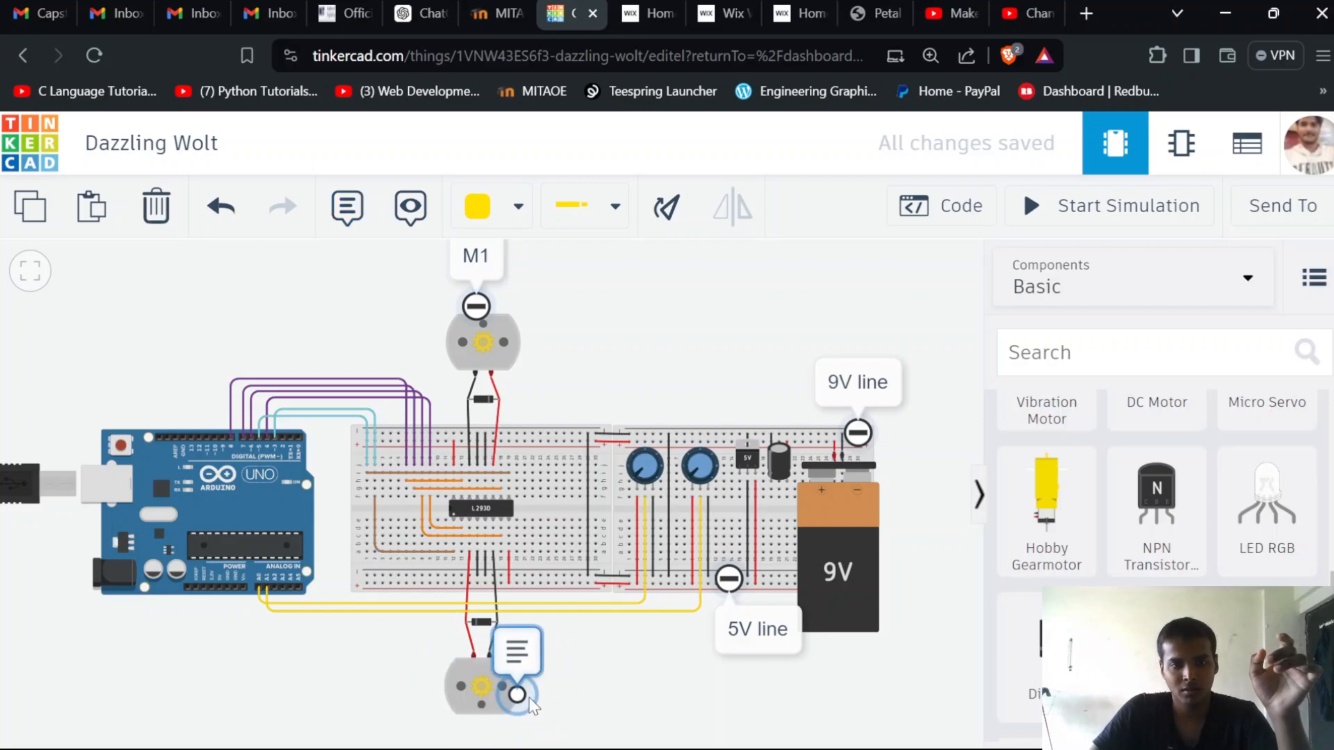
click(520, 697)
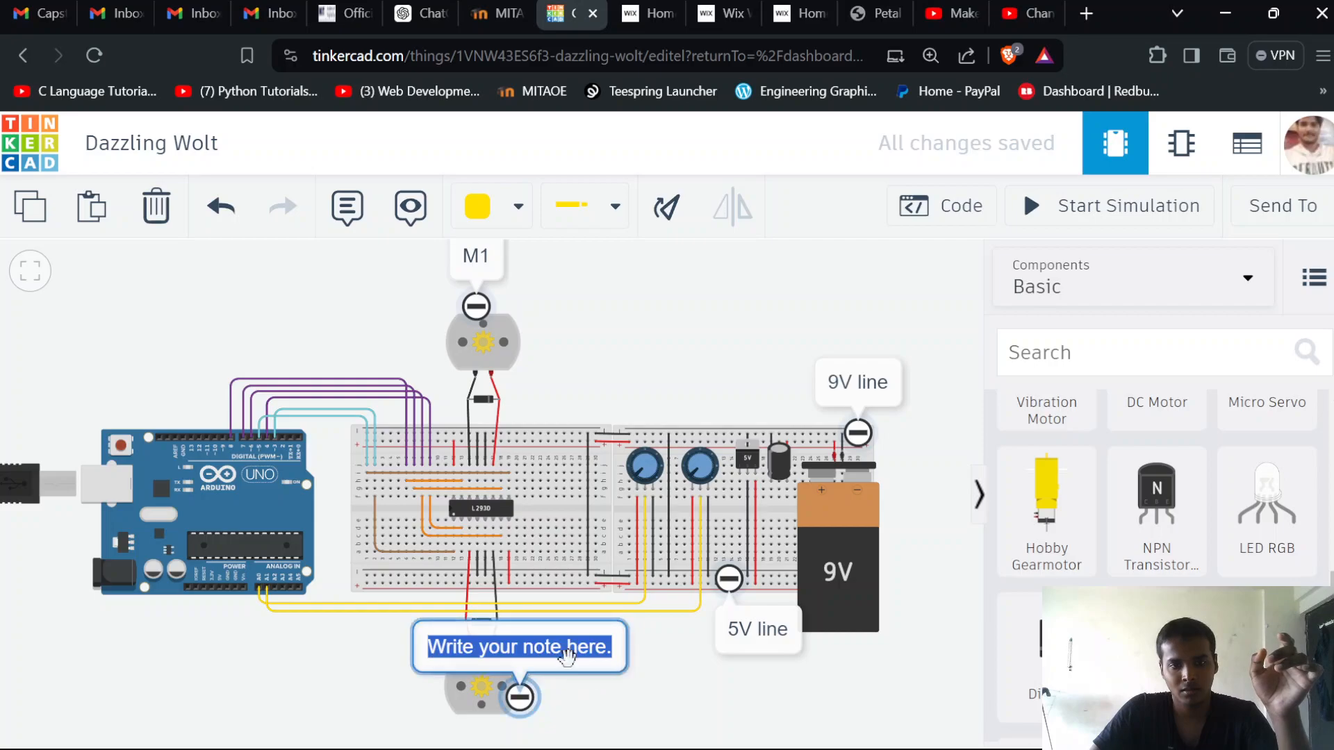
click(602, 690)
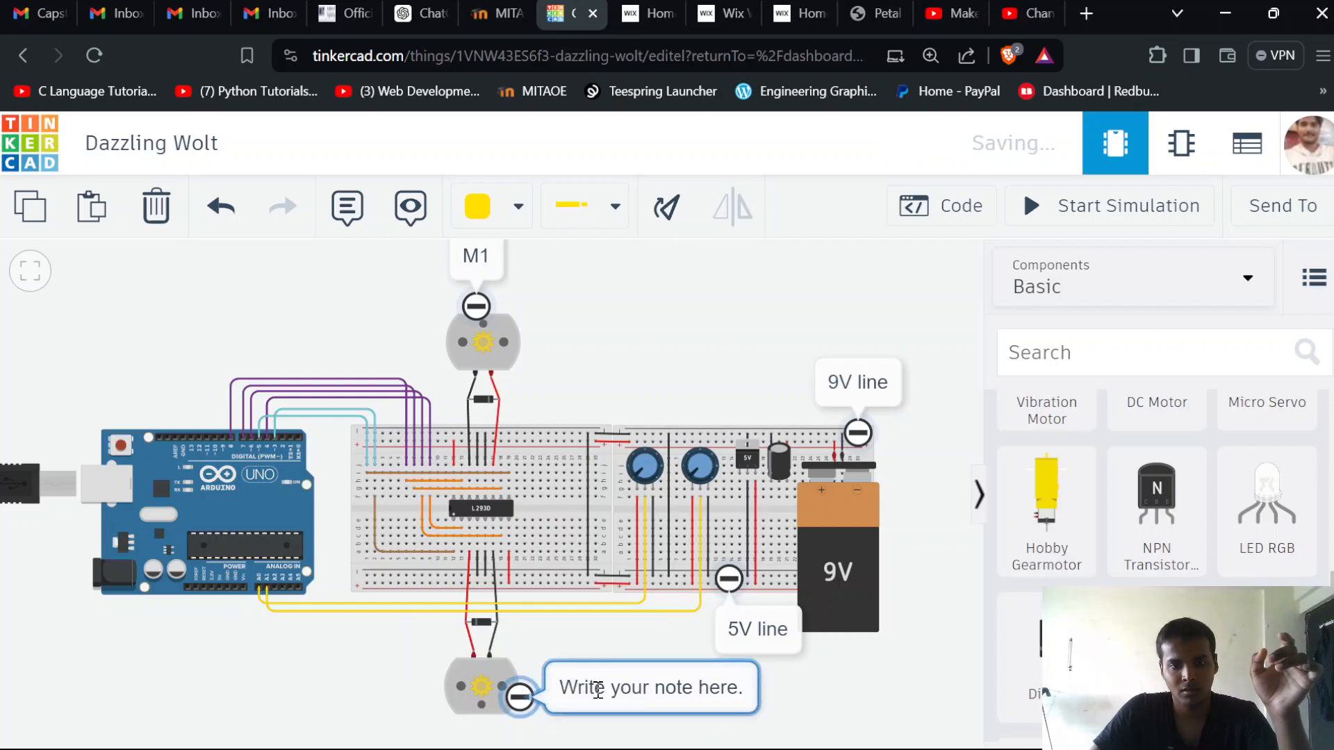
click(595, 689)
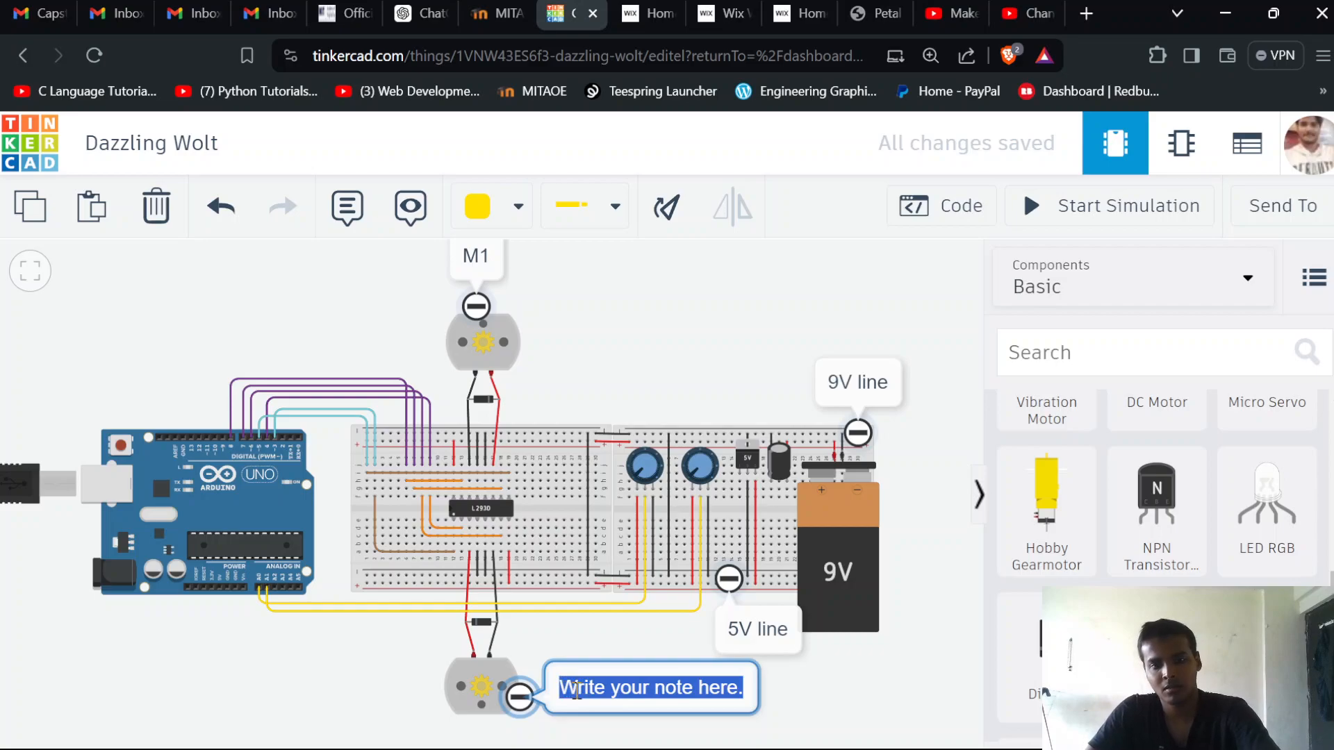
text(M2)
click(629, 684)
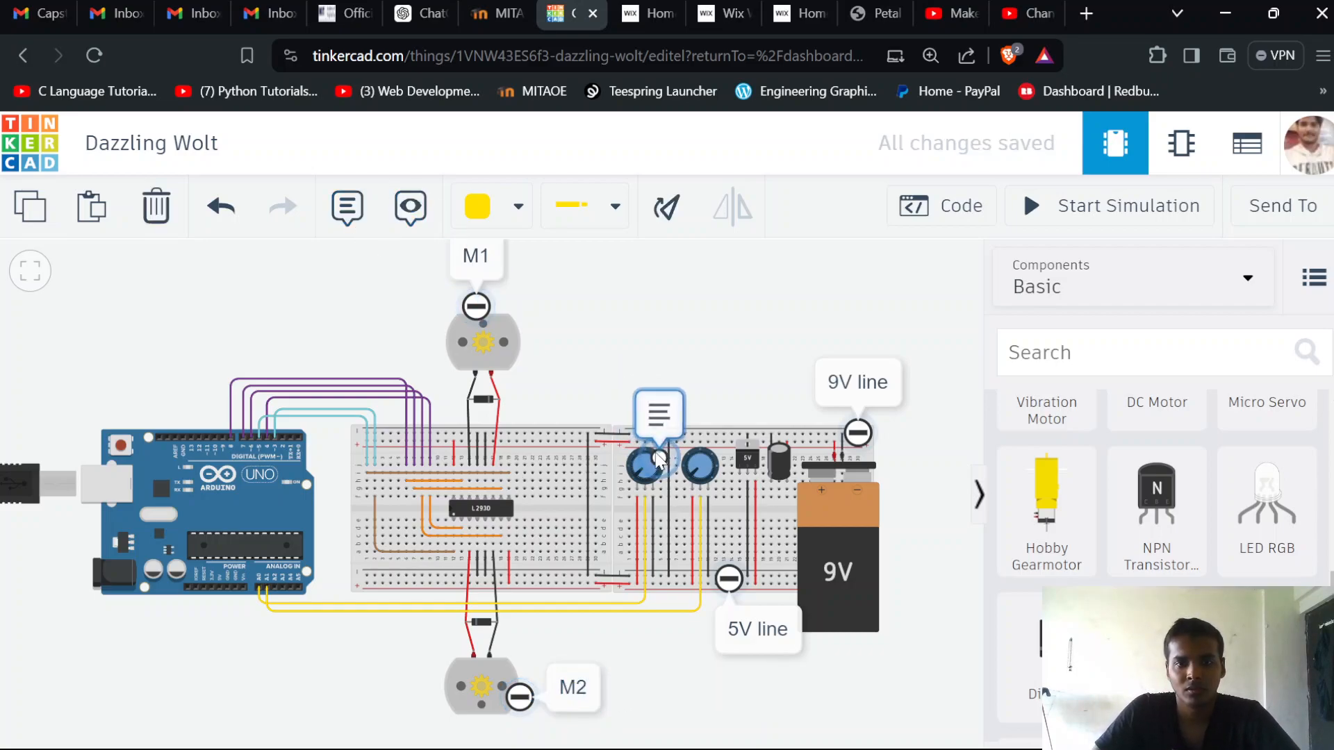
Label the left potentiometer with a note reading "C1" at its upper edge
click(637, 438)
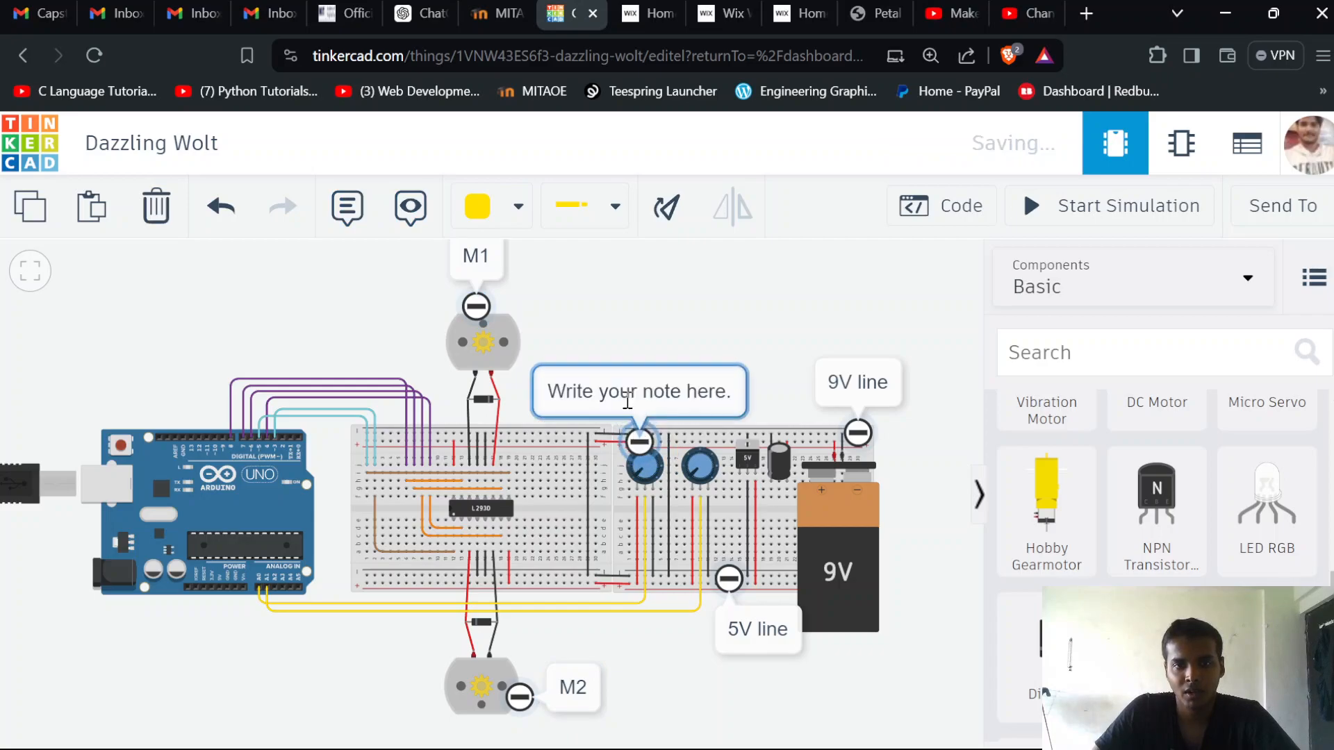
click(628, 401)
text(C1)
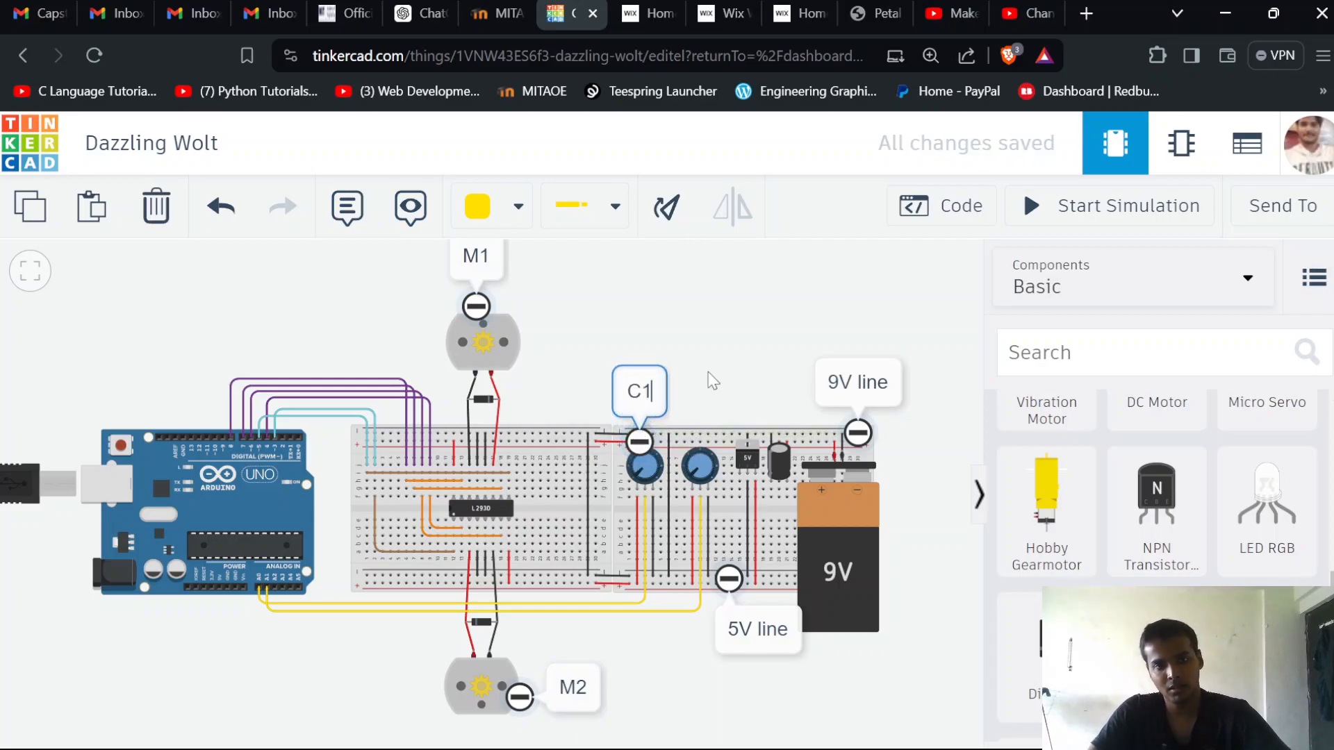
Label the right potentiometer with a note reading "C2" at its upper edge
click(347, 206)
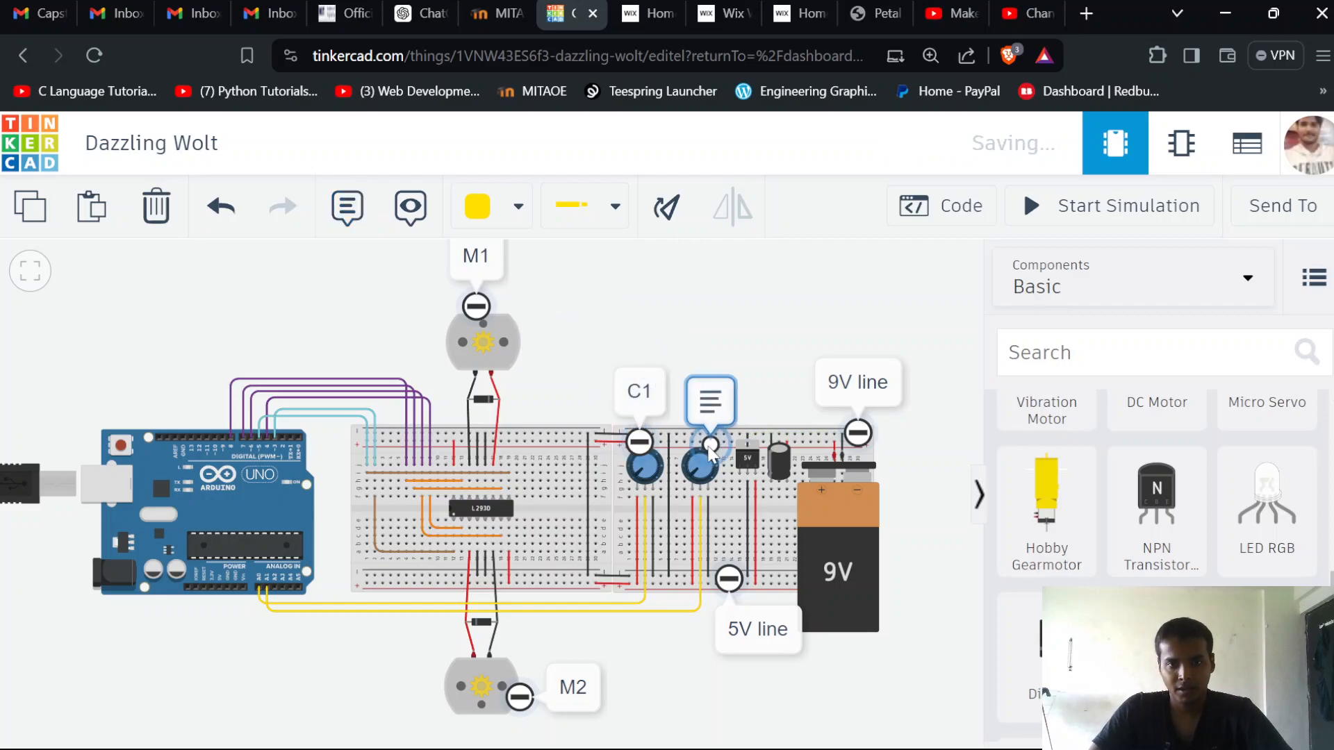
click(704, 453)
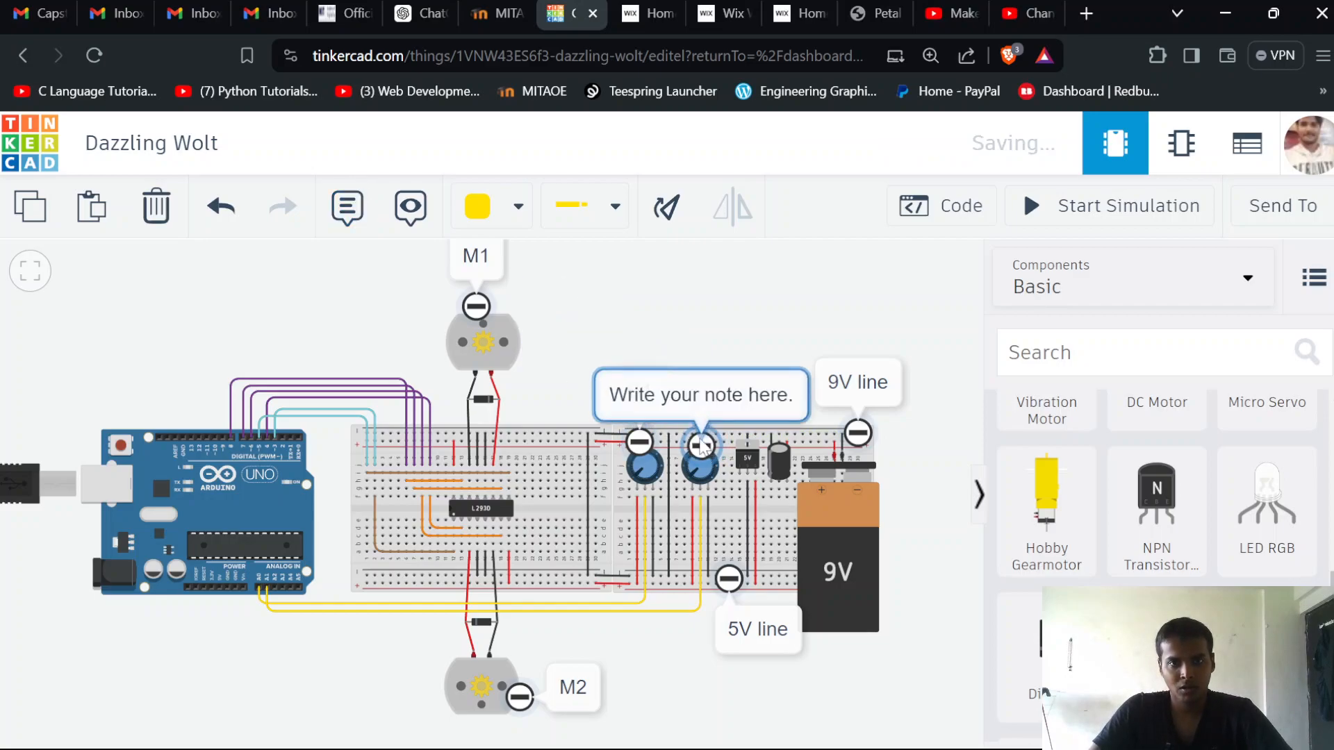
click(697, 395)
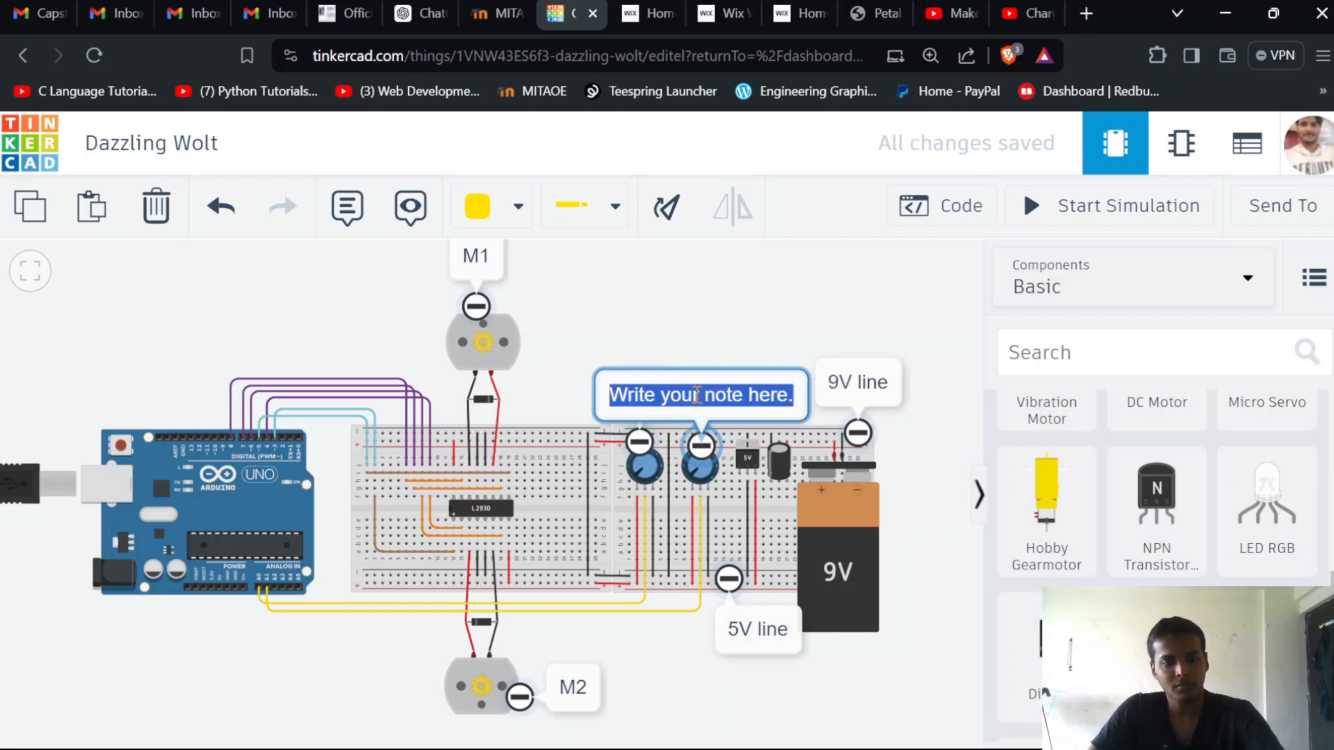
text(C2)
click(708, 323)
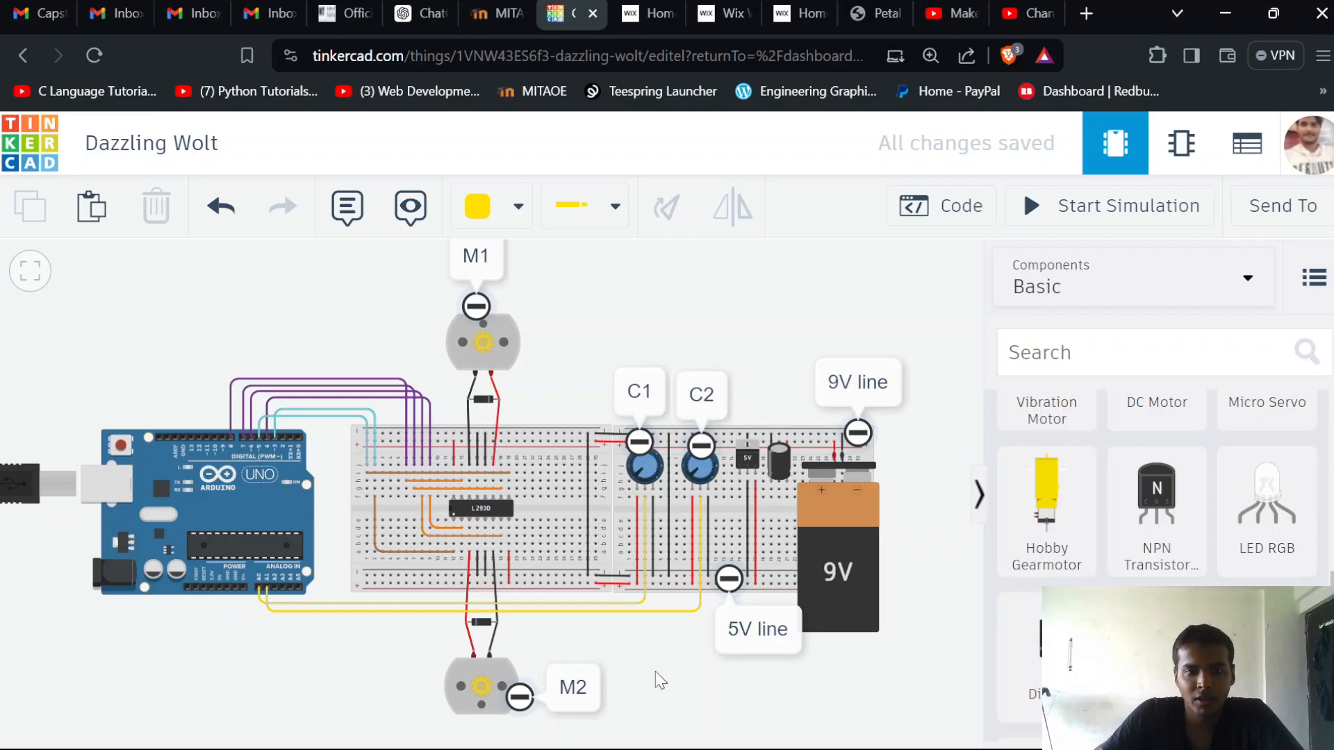
Start the simulation of the motor control circuit
scroll(656, 648, up, 3)
scroll(660, 358, up, 4)
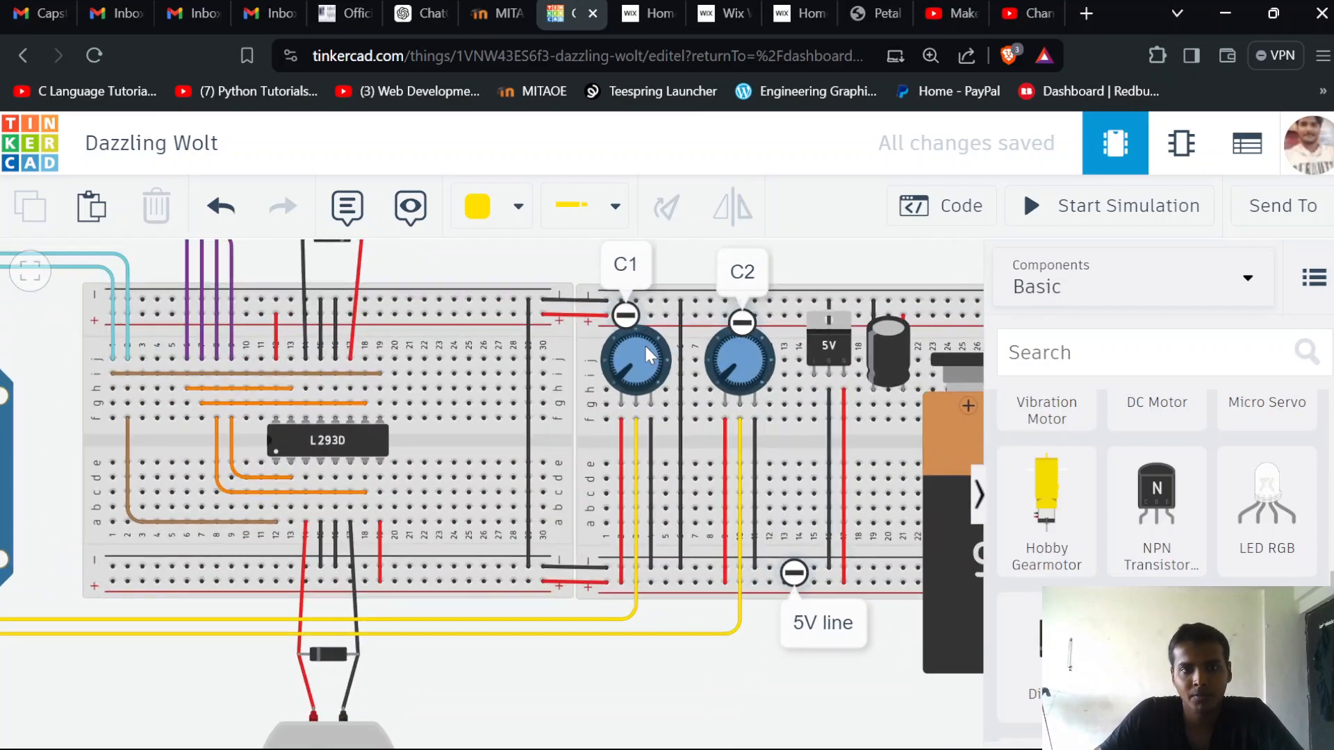
scroll(644, 366, up, 3)
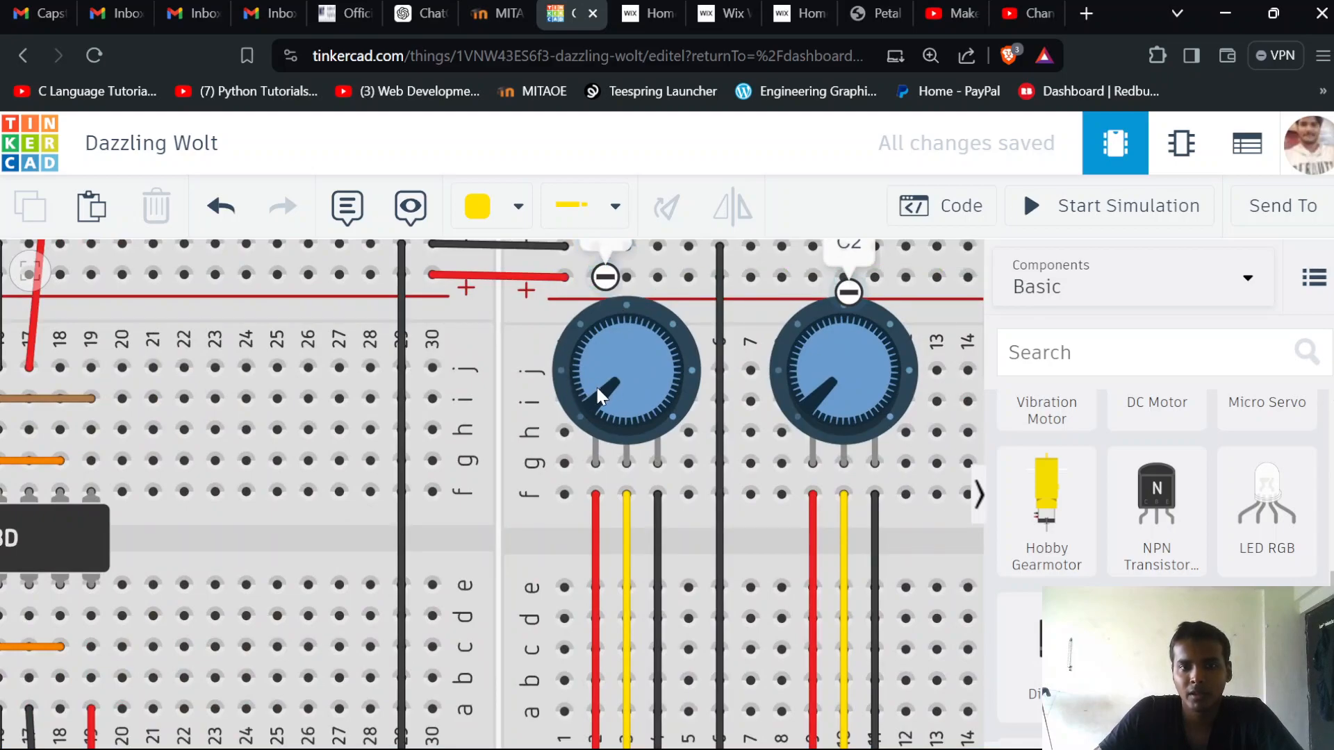
click(1077, 207)
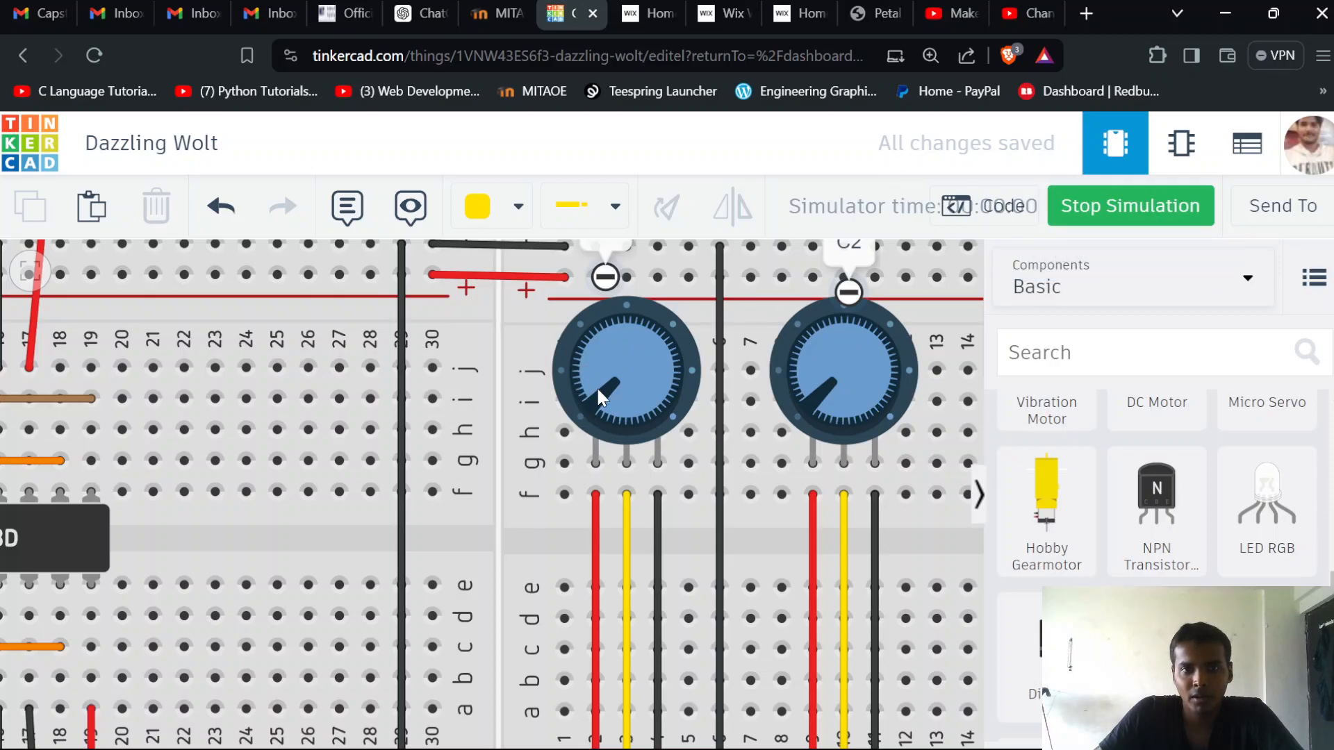
Turn the C1 potentiometer's knob clockwise from its minimum to about the two o'clock position while the simulation runs
click(588, 329)
scroll(638, 384, down, 1)
scroll(606, 344, down, 1)
scroll(611, 351, up, 1)
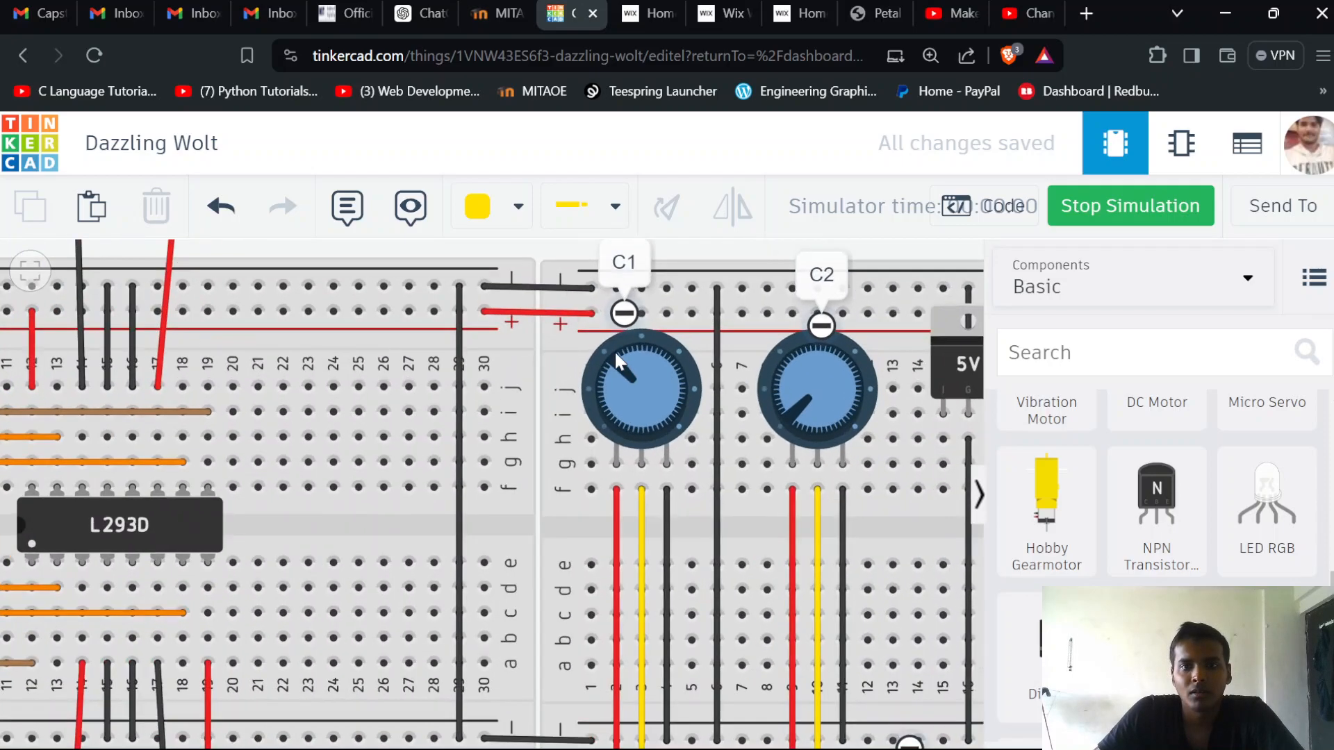
drag(619, 358, 667, 352)
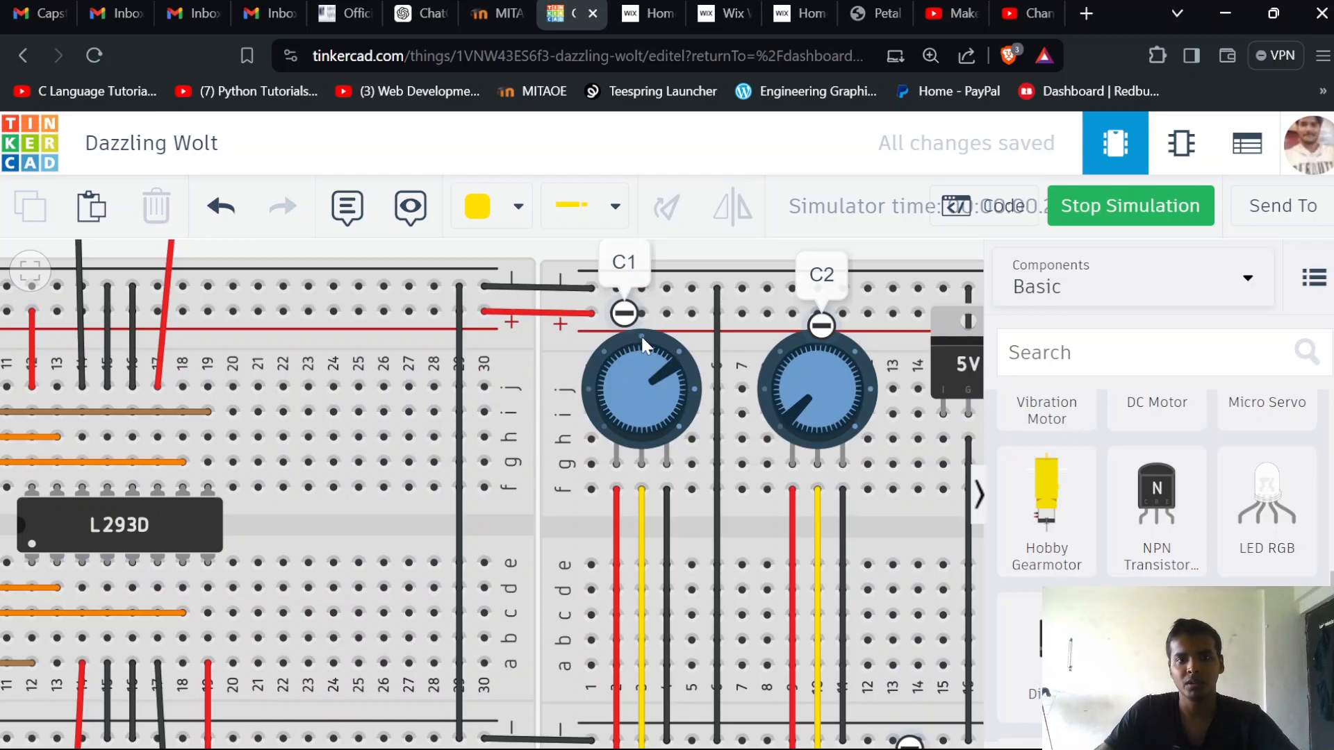
click(642, 342)
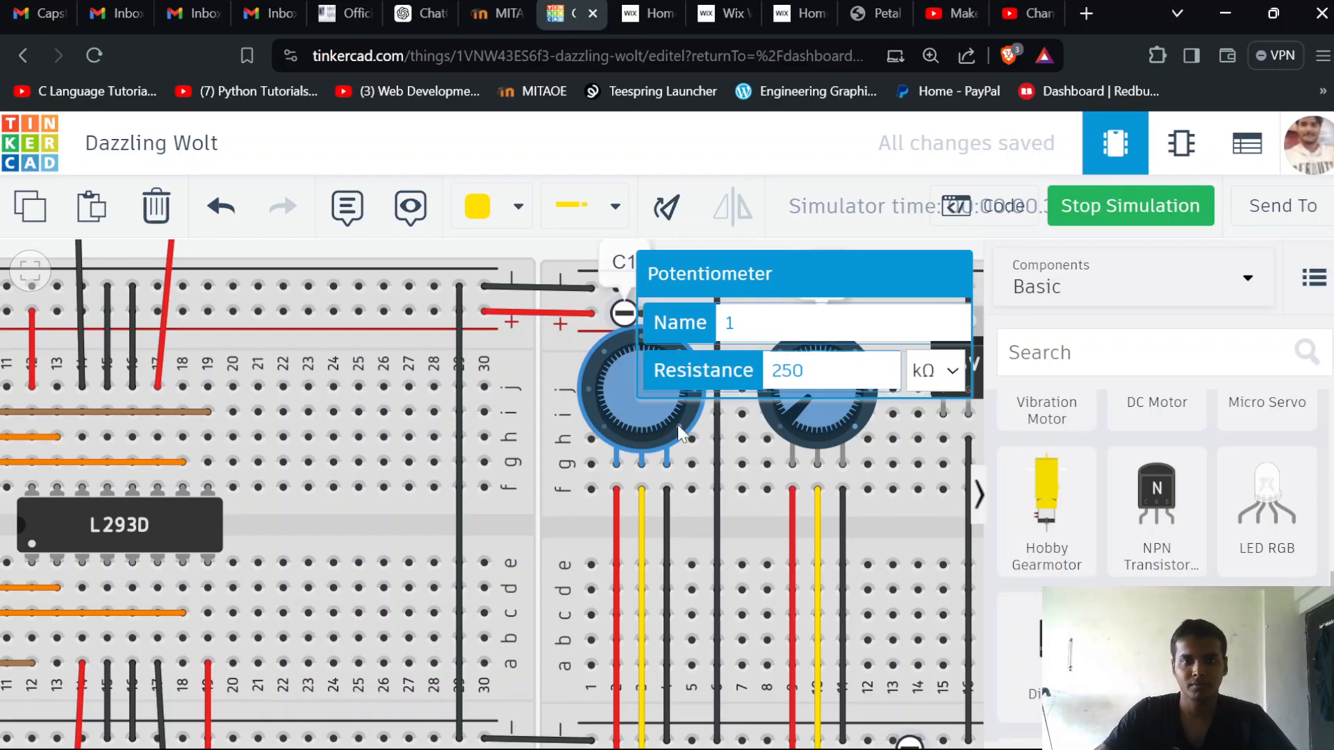
Turn the C1 potentiometer's knob counterclockwise back to its minimum position
drag(664, 587, 662, 604)
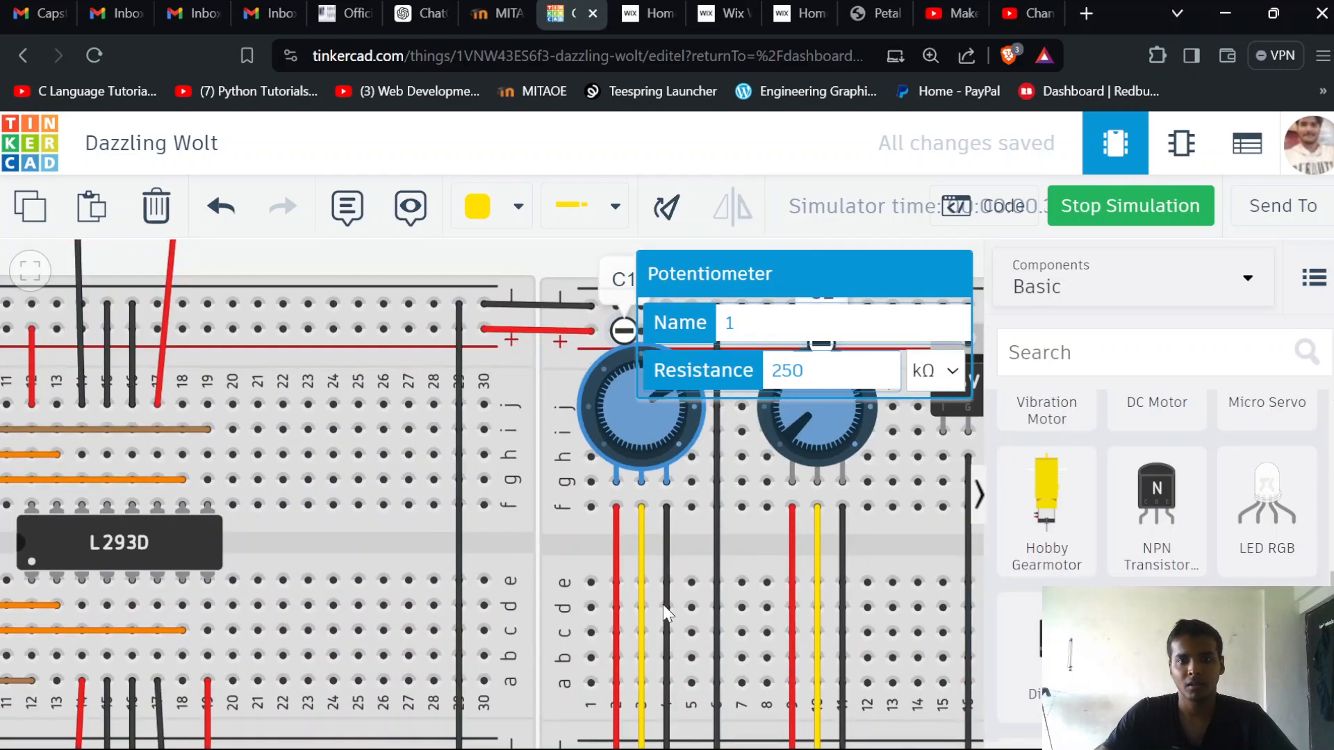
scroll(647, 427, down, 2)
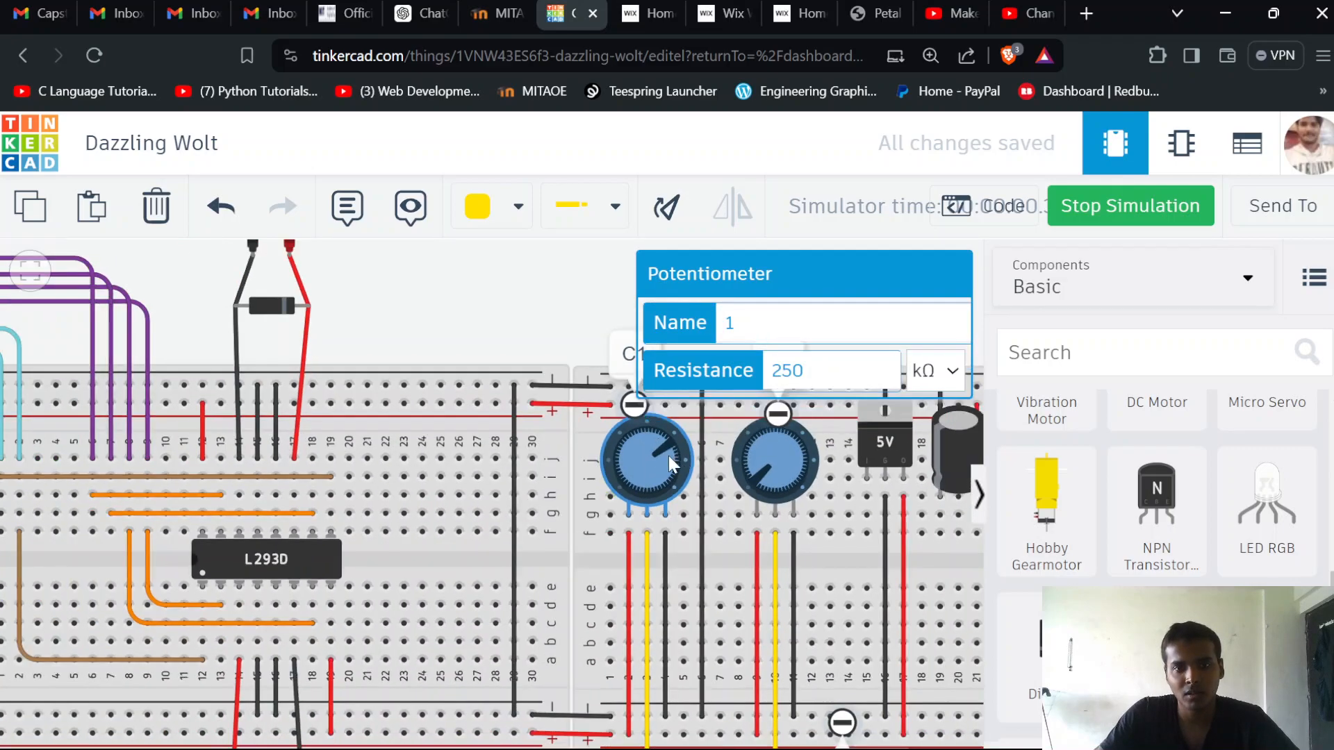
drag(666, 440, 638, 424)
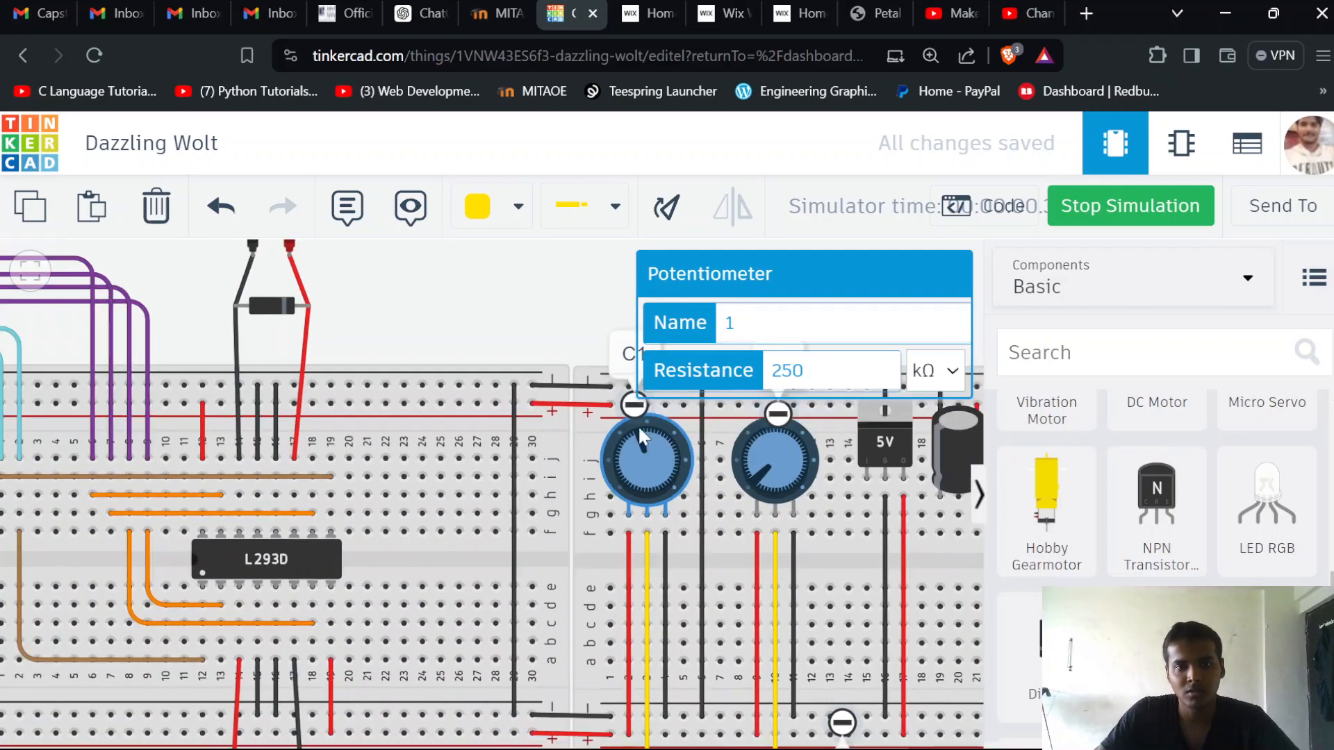
drag(607, 476, 606, 487)
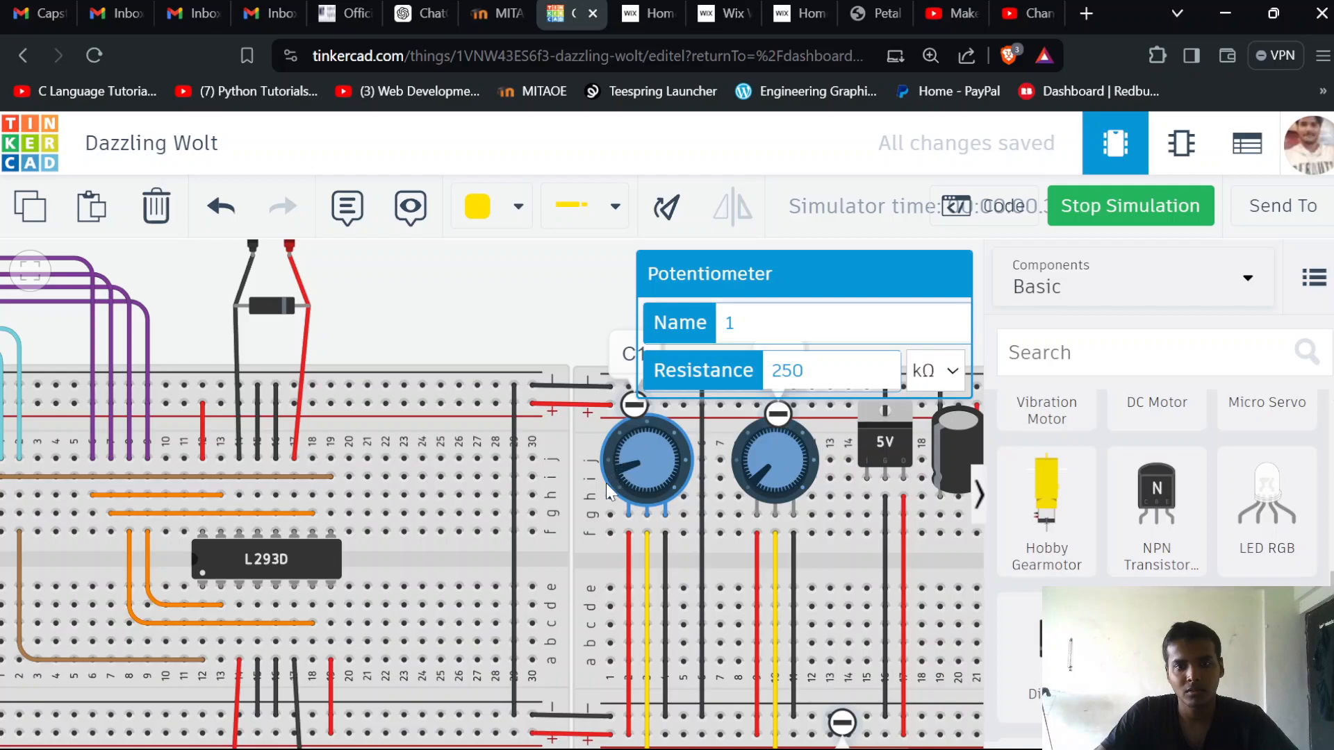
drag(623, 537, 603, 543)
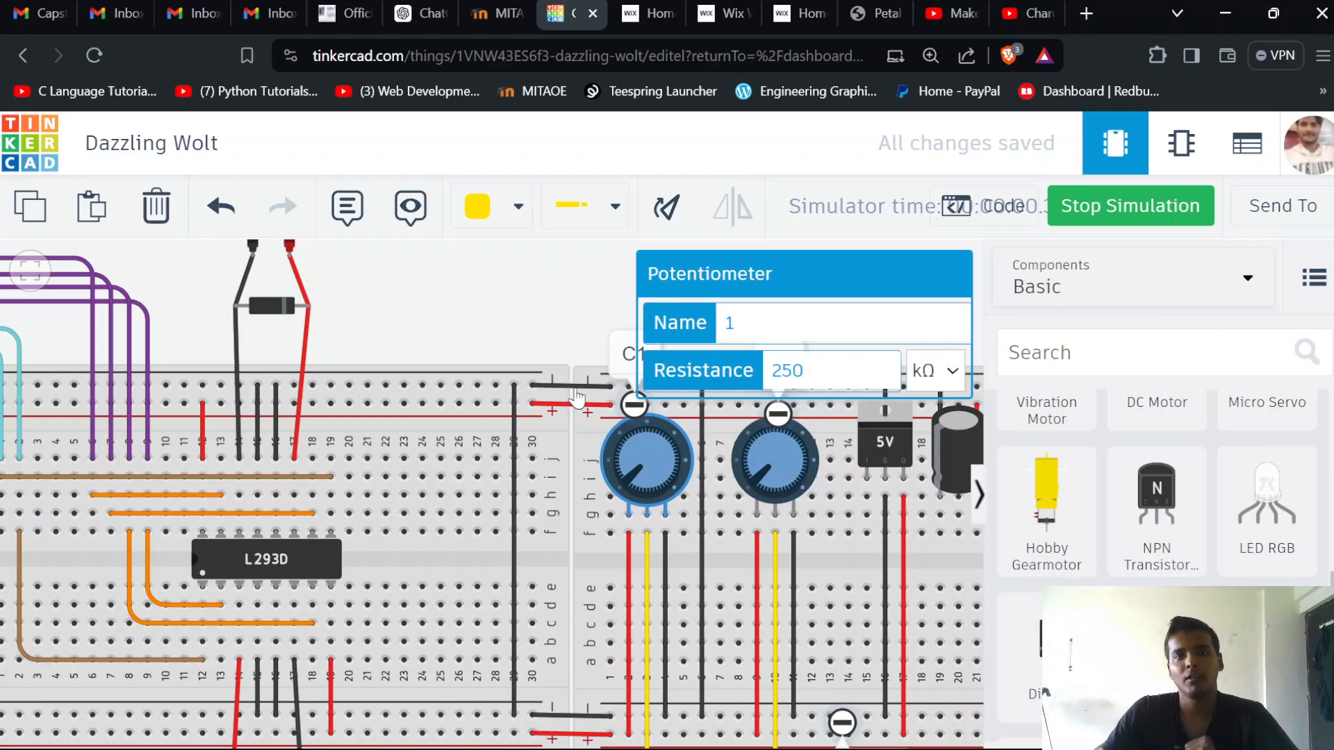
Deselect the potentiometer and show the whole simulated circuit, from the Arduino to the 9V battery, with both motors in view
scroll(376, 496, down, 1)
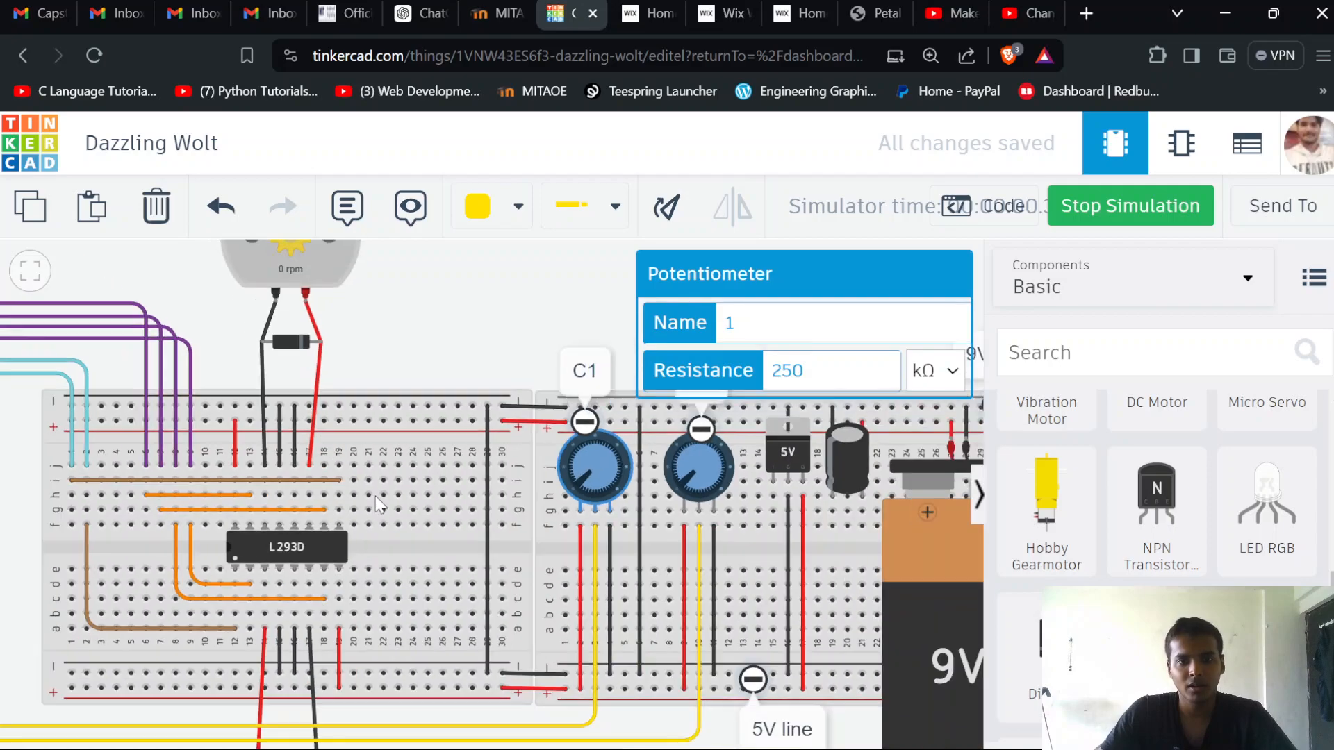
scroll(420, 500, down, 1)
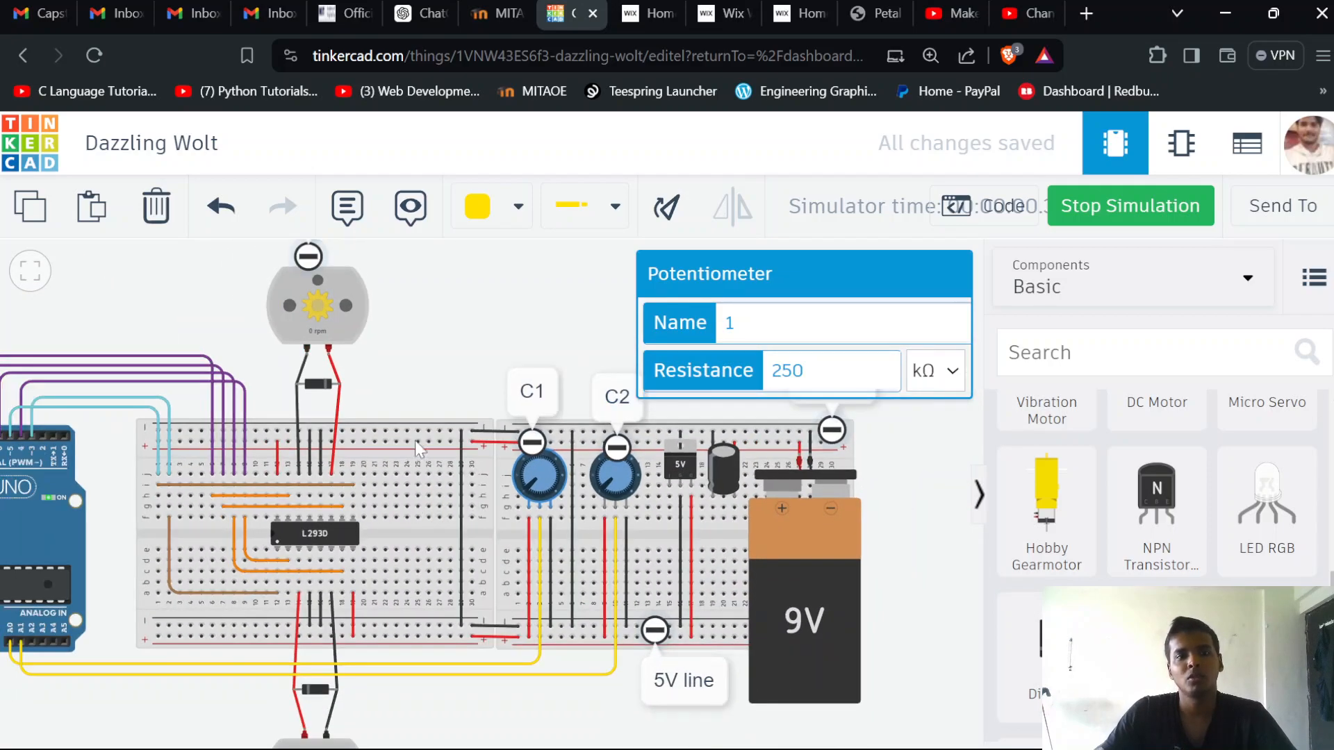
scroll(457, 377, down, 1)
drag(457, 377, 474, 390)
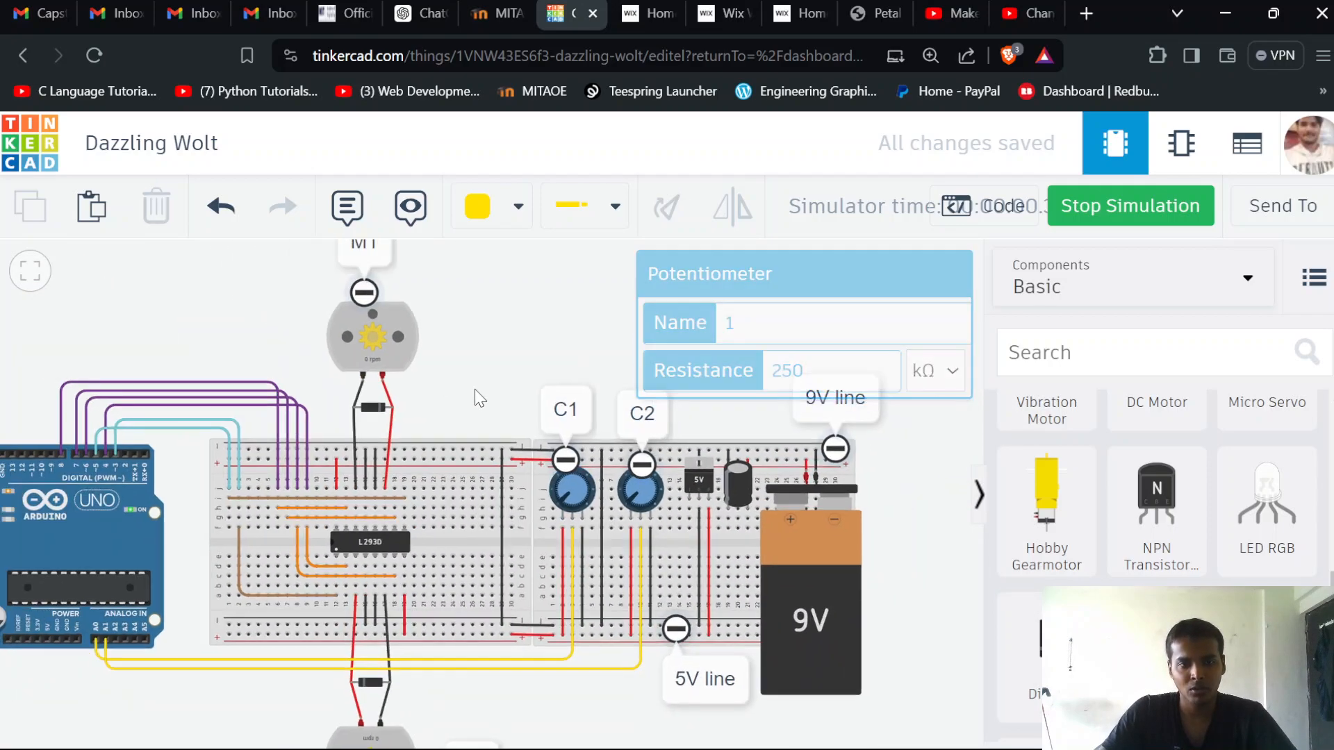
scroll(499, 401, down, 1)
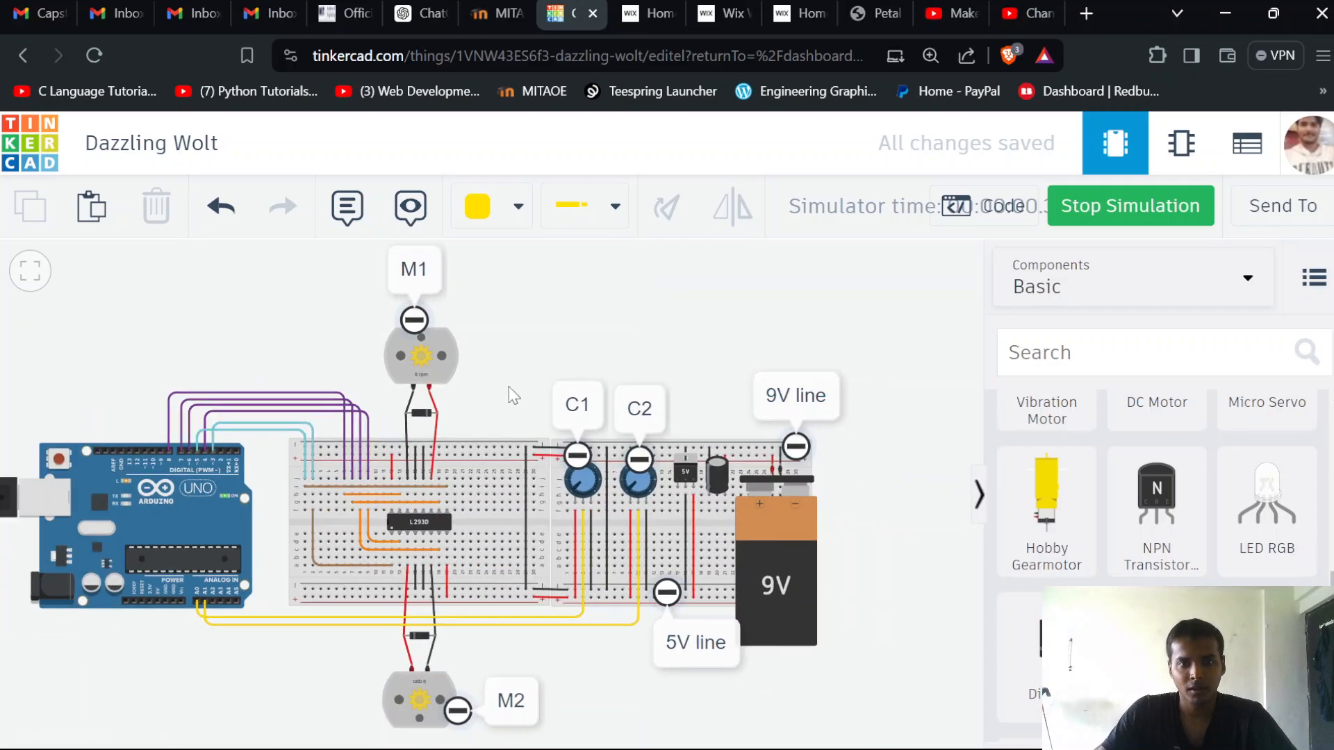